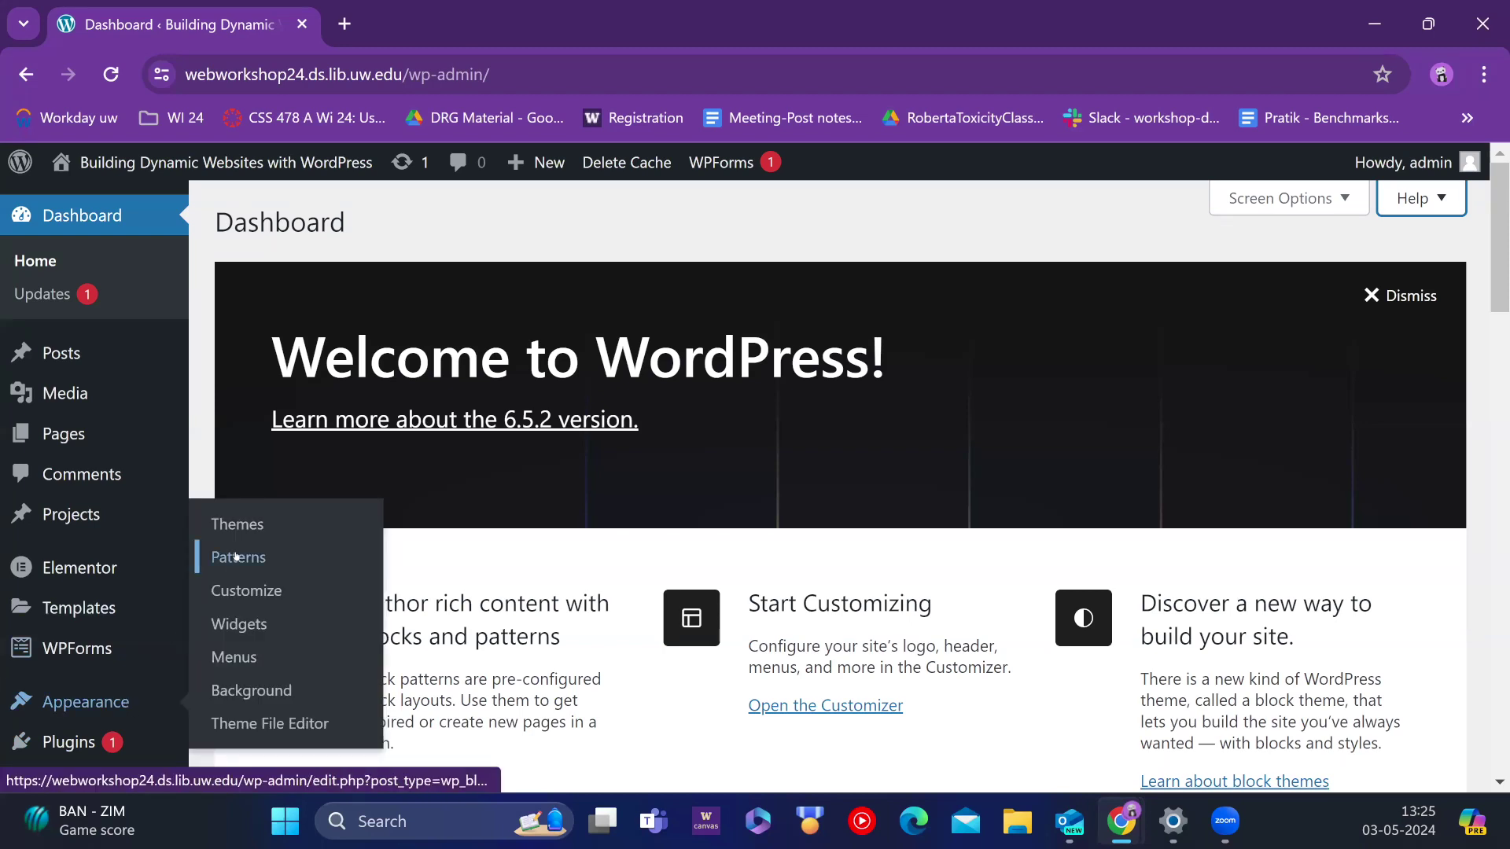
Step: Pass through Appearance > Patterns to the Themes page listing Divi (active), Astra and Twenty Twenty-Four
{"action": "left_click", "coordinate": [236, 557]}
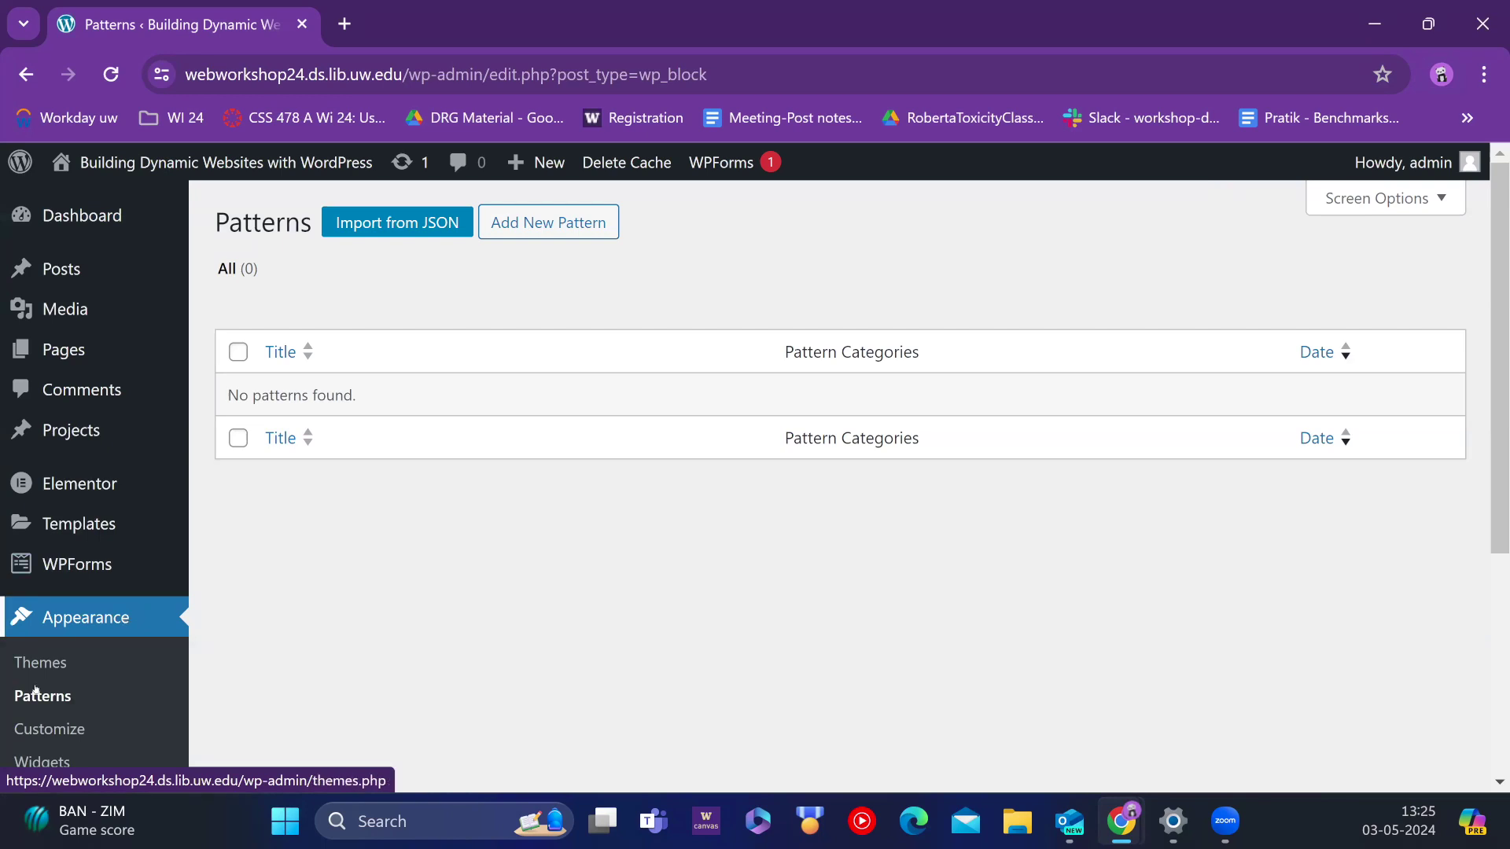
{"action": "left_click", "coordinate": [55, 661]}
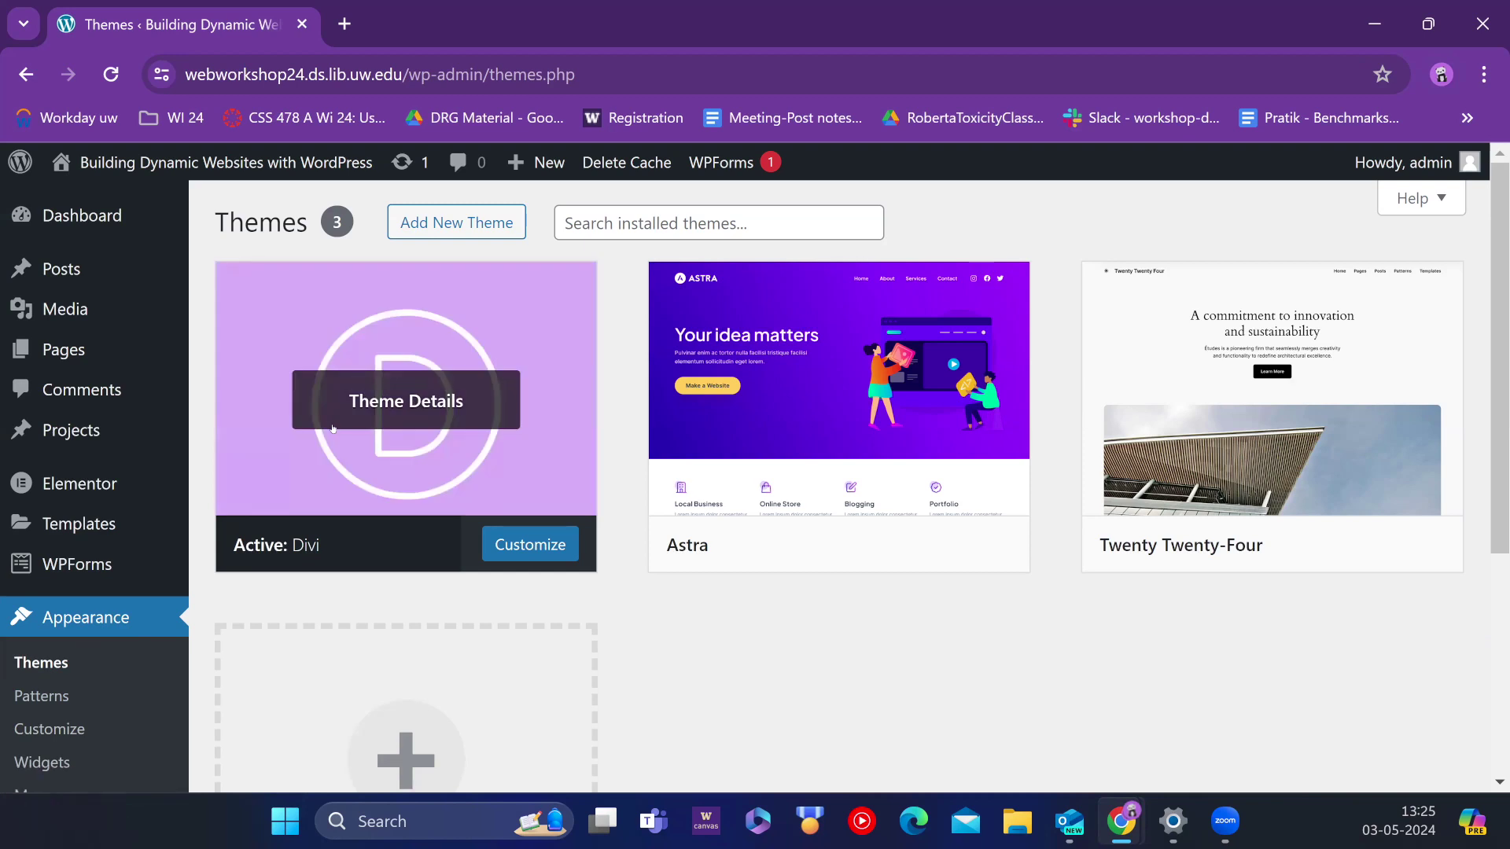
{"action": "mouse_move", "coordinate": [742, 449]}
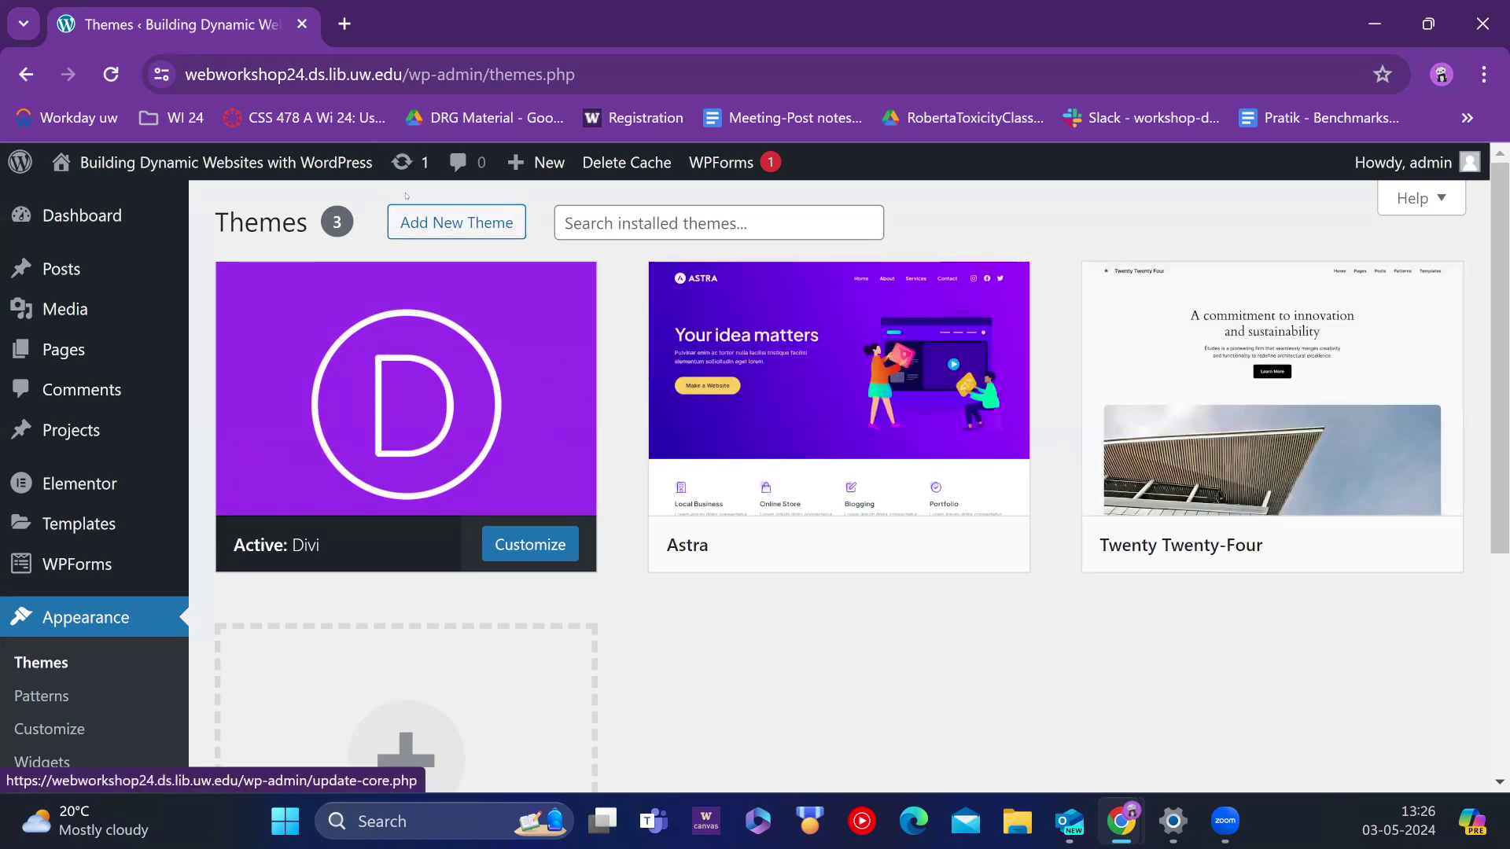
Step: Scroll through the 6413 popular themes on Add Themes, such as Hello Elementor, Neve and GeneratePress, then focus the search box
{"action": "left_click", "coordinate": [455, 224]}
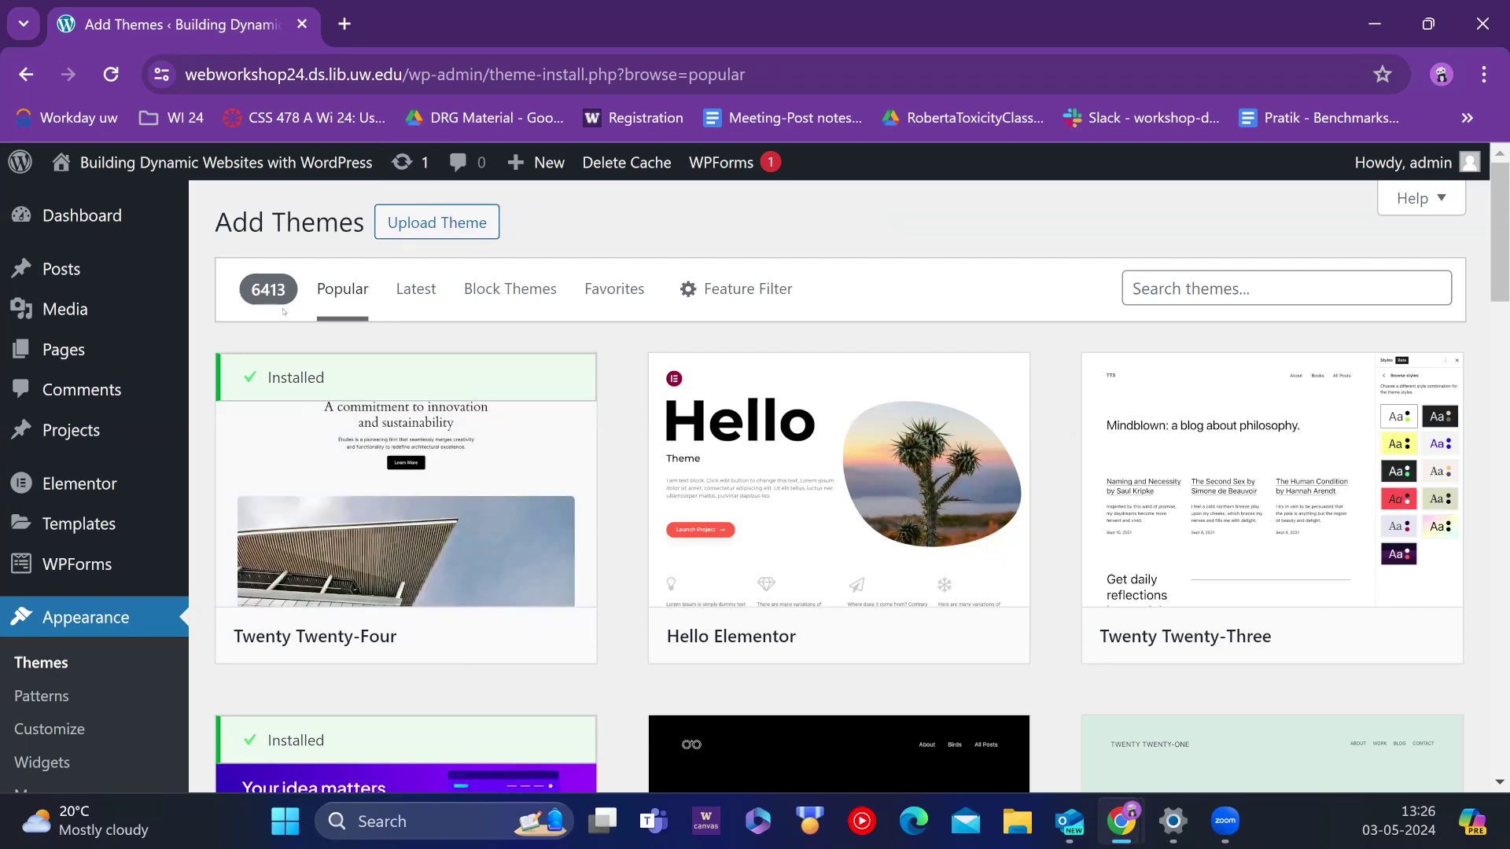
{"action": "scroll", "coordinate": [685, 432], "scroll_direction": "down", "scroll_amount": 15}
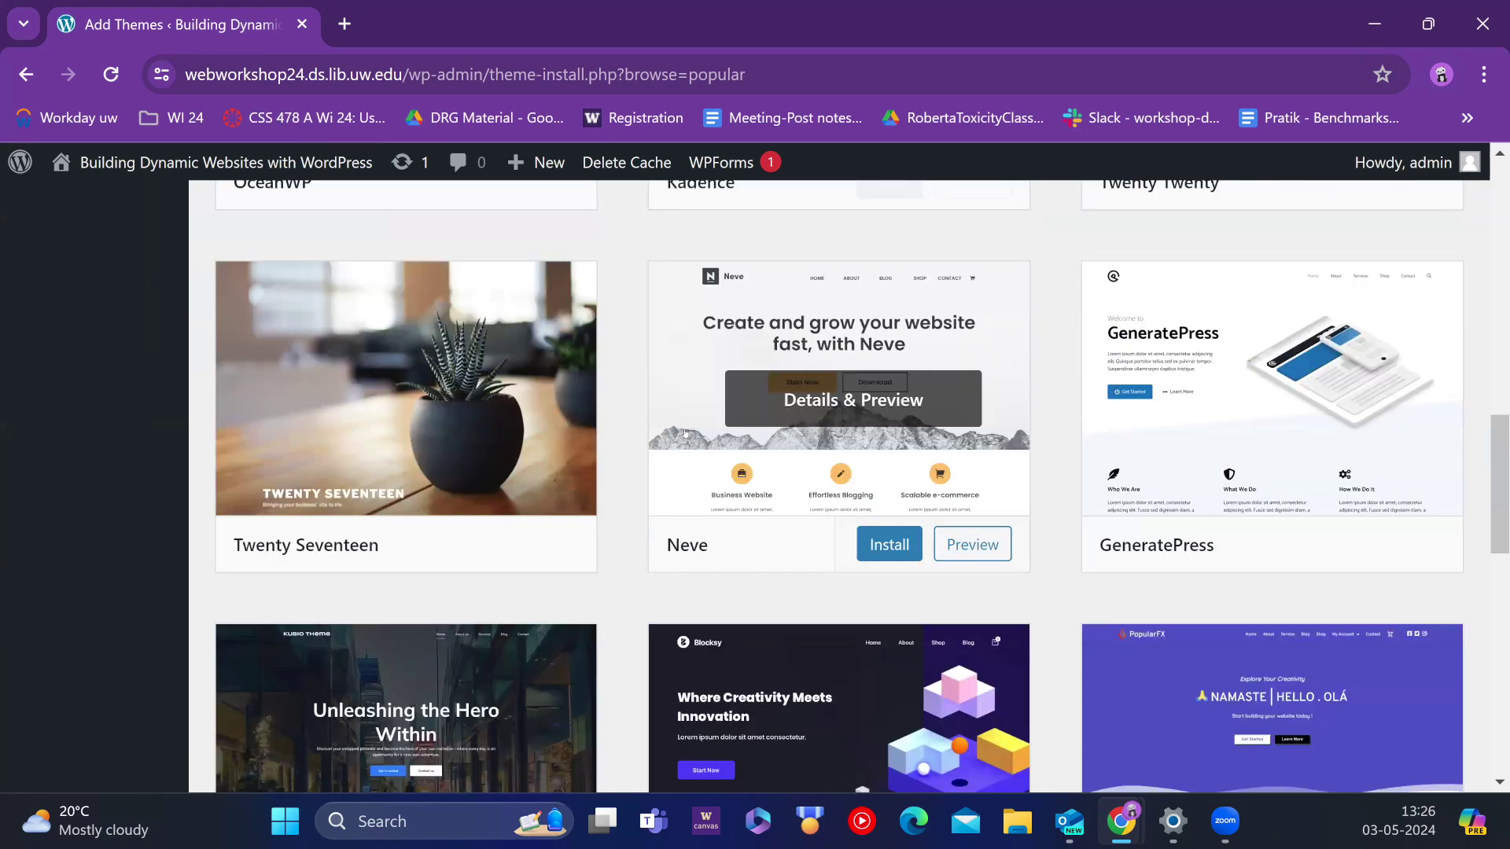
{"action": "scroll", "coordinate": [685, 432], "scroll_direction": "down", "scroll_amount": 8}
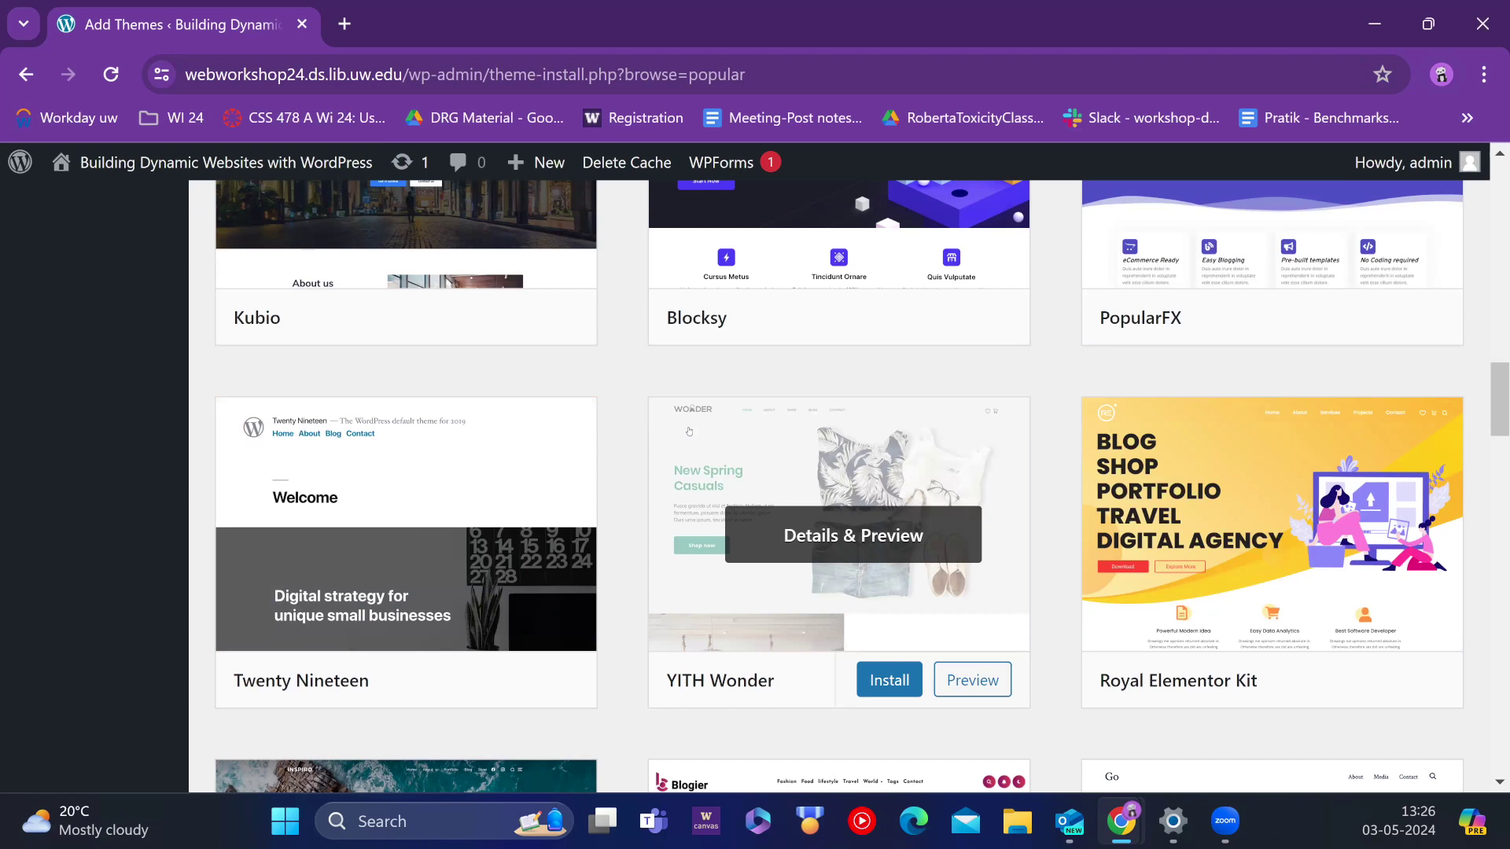
{"action": "scroll", "coordinate": [689, 431], "scroll_direction": "down", "scroll_amount": 1}
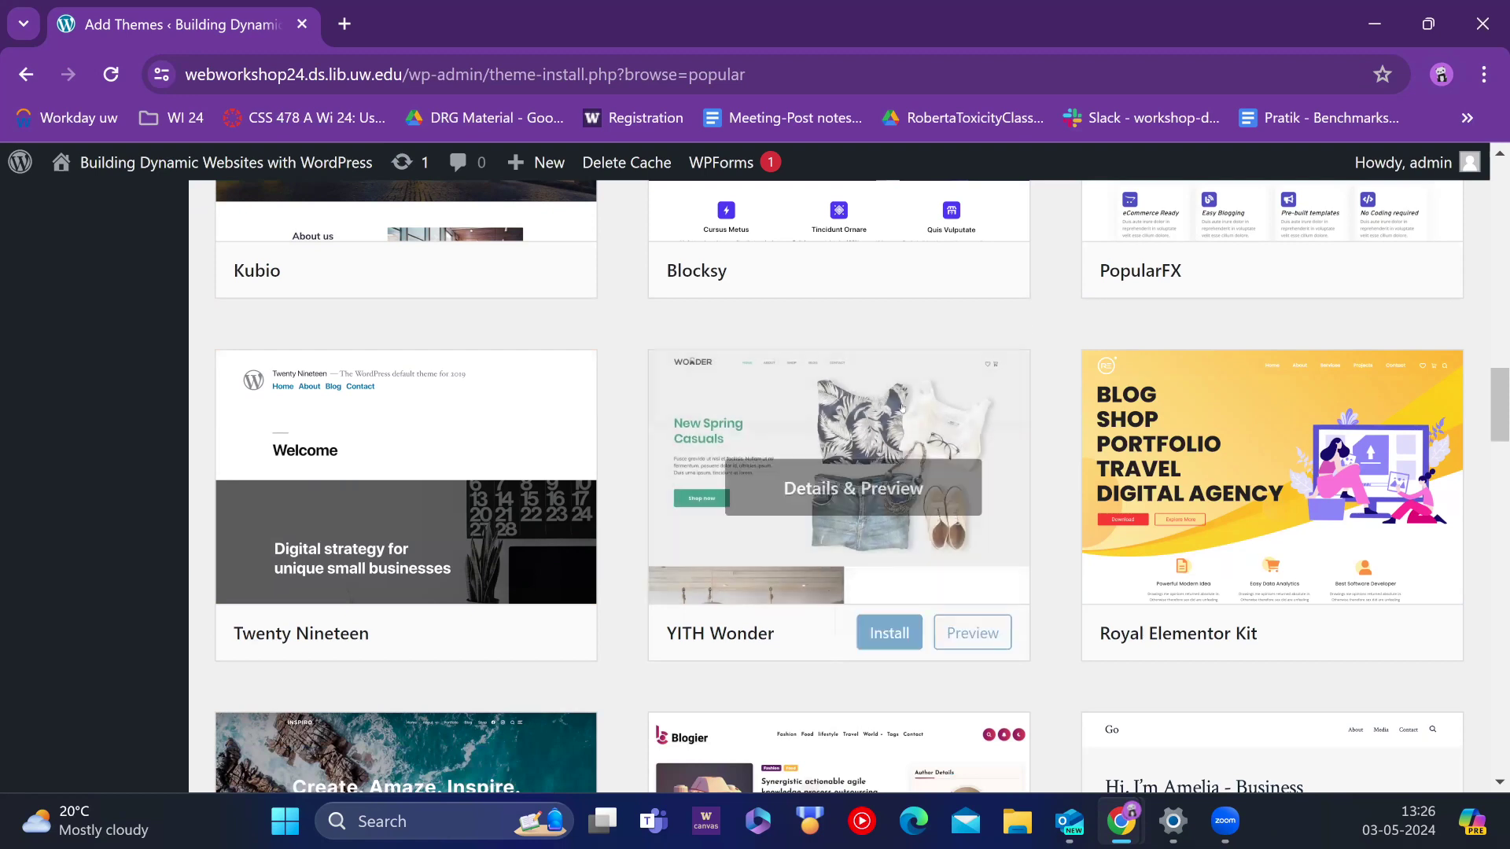
{"action": "scroll", "coordinate": [1160, 427], "scroll_direction": "up", "scroll_amount": 10}
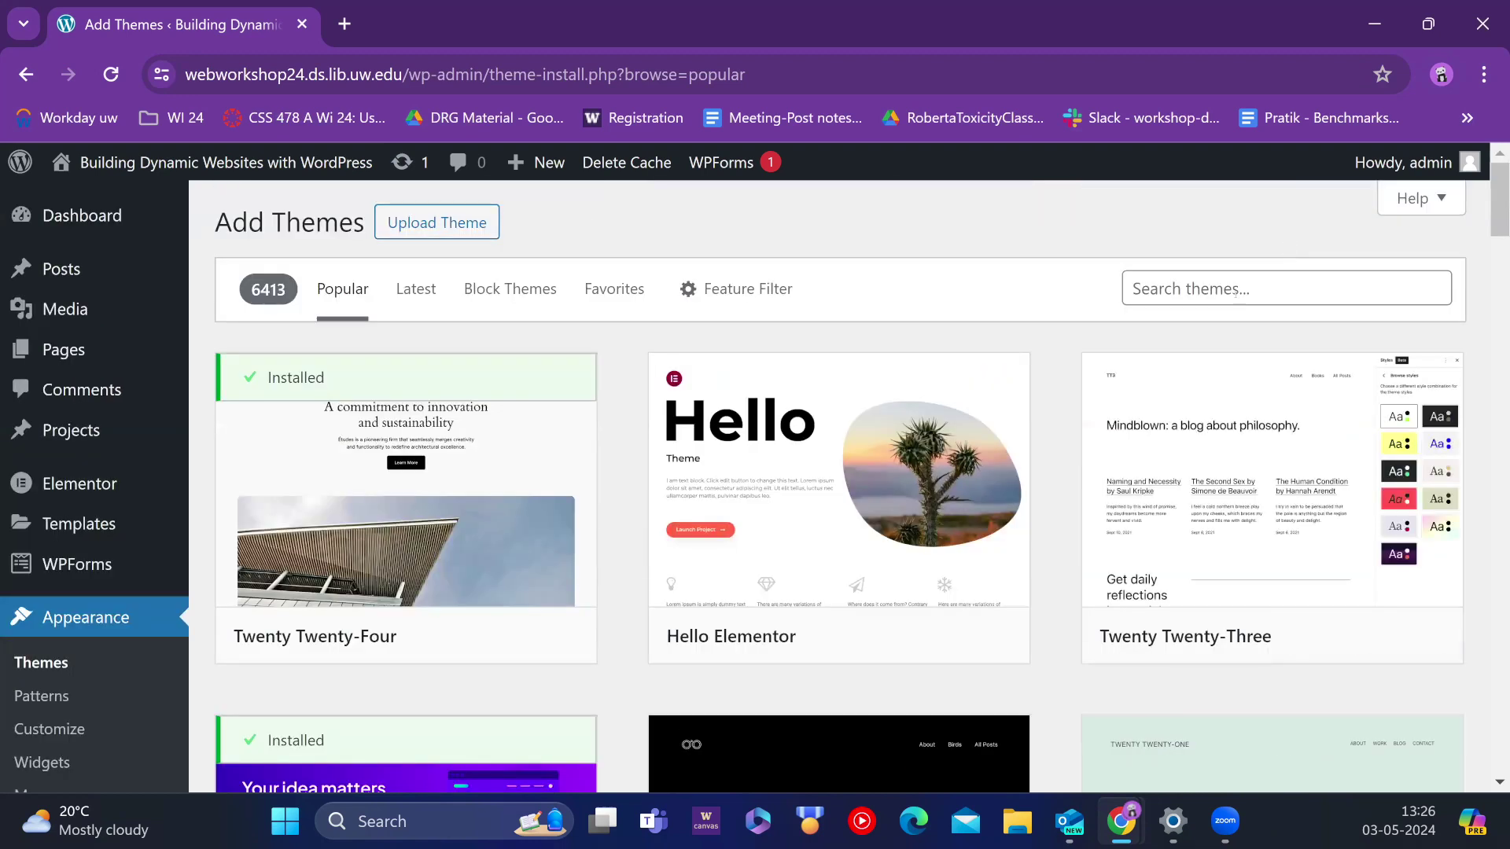
{"action": "left_click", "coordinate": [1236, 292]}
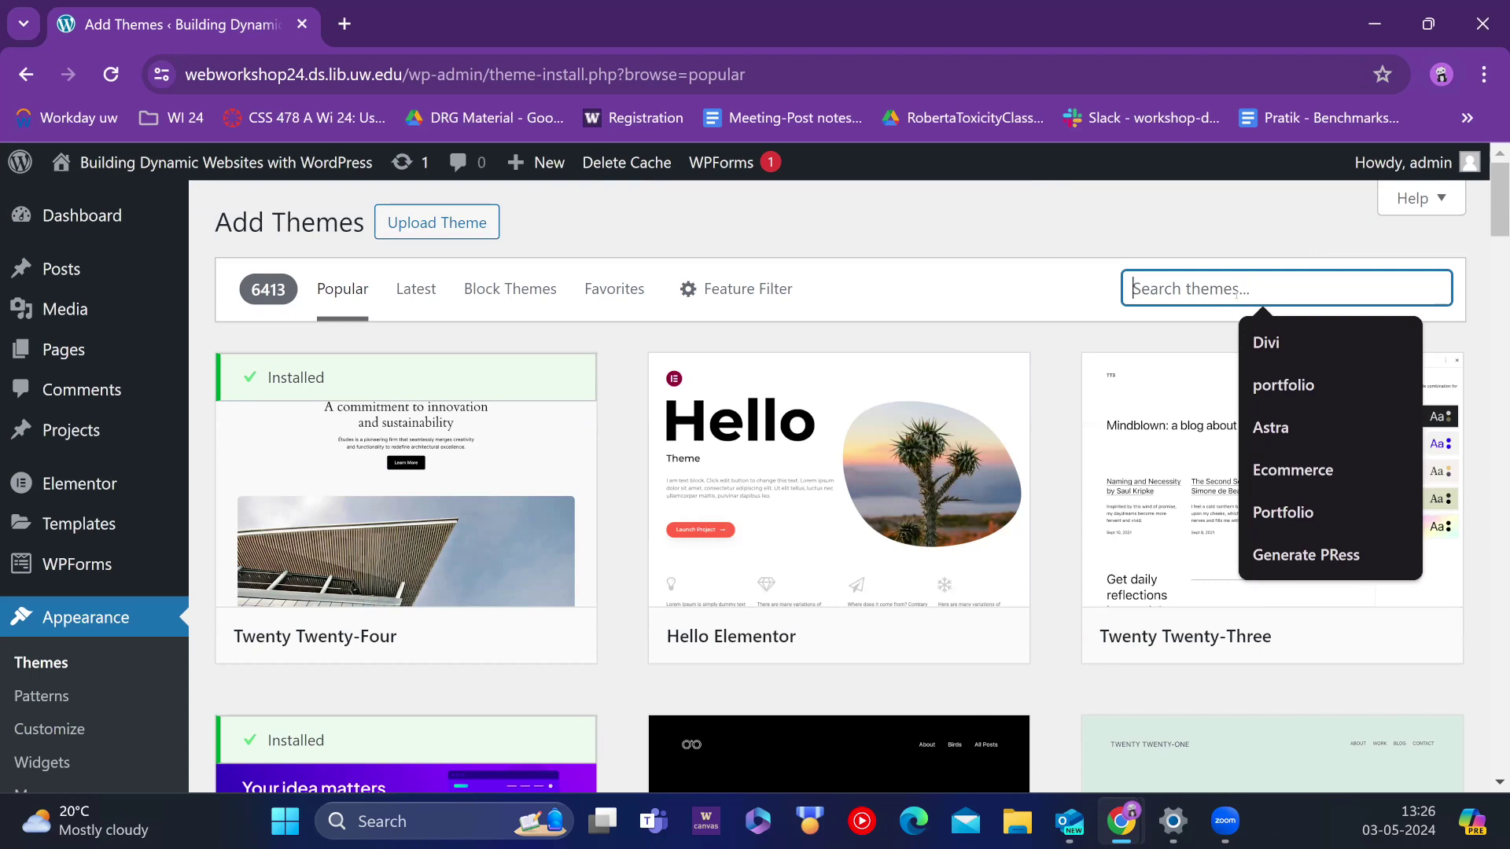
Step: Search themes for 'portfolio' and scroll the 1585 results, including Bosa Portfolio Resume
{"action": "type", "text": "portf"}
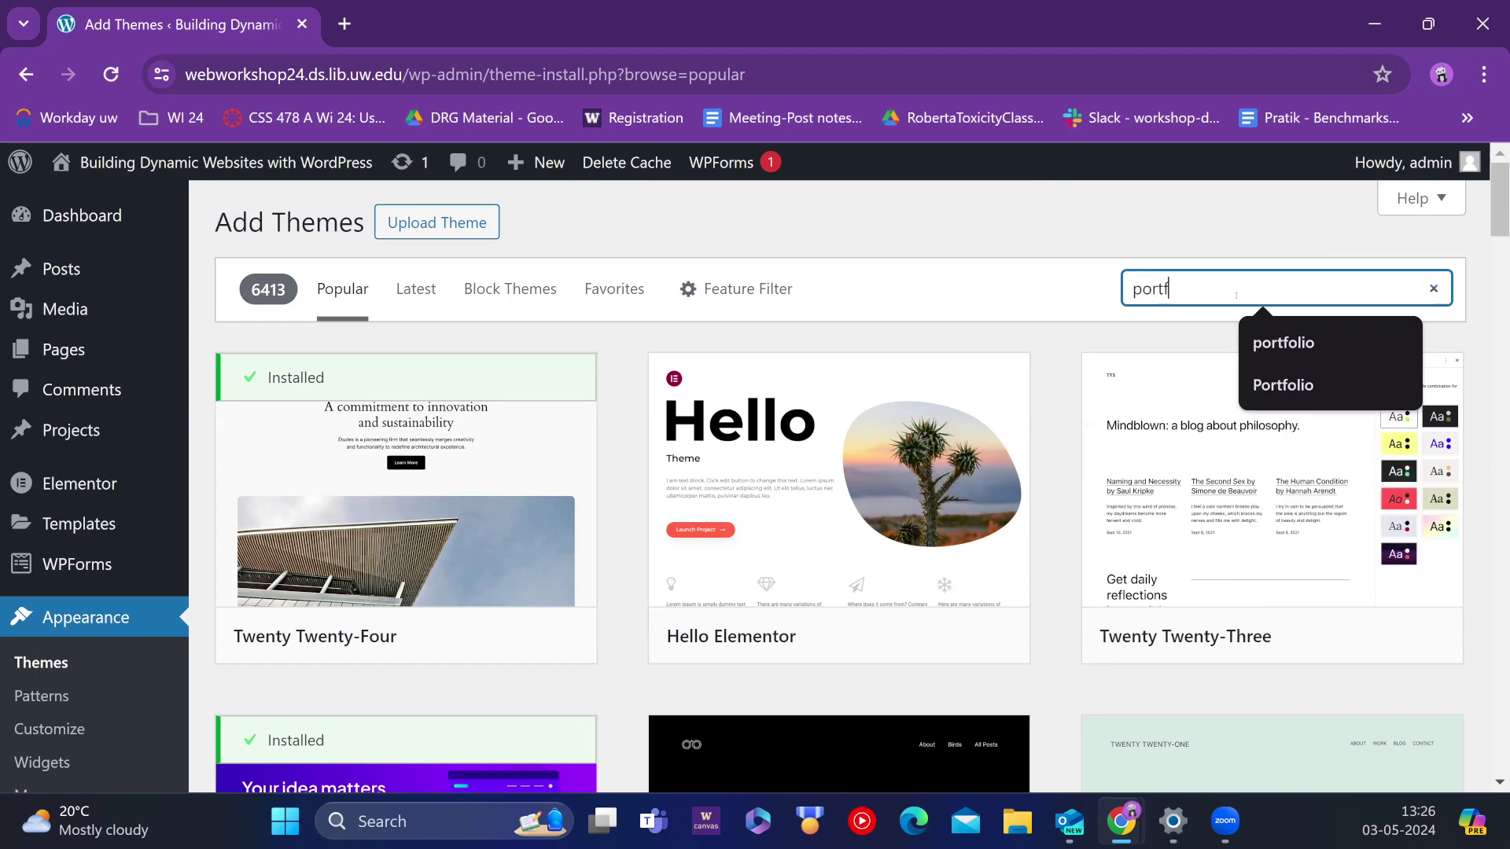
{"action": "type", "text": "olio"}
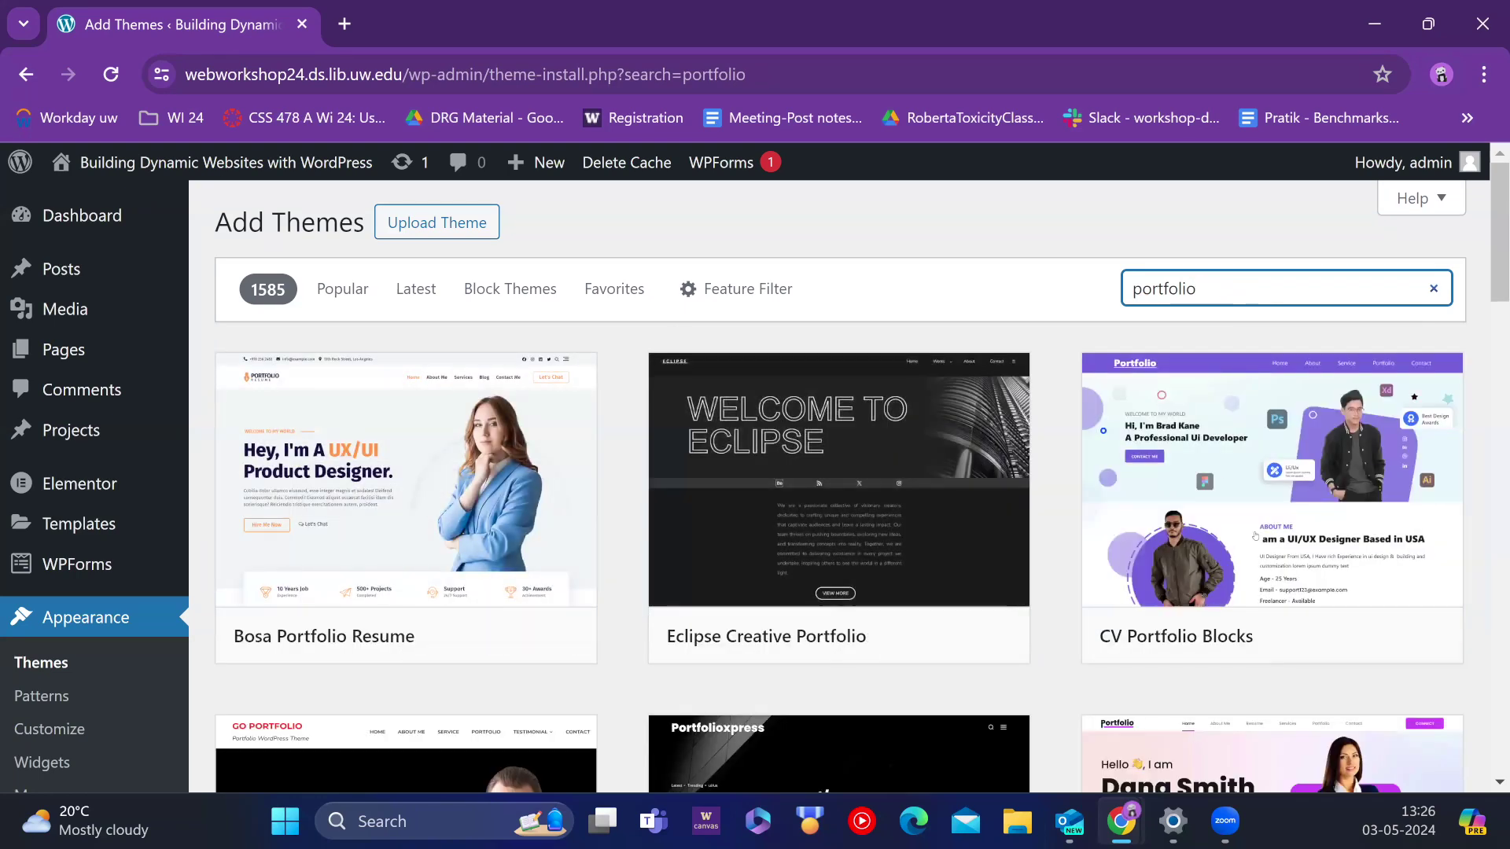
{"action": "scroll", "coordinate": [978, 487], "scroll_direction": "down", "scroll_amount": 5}
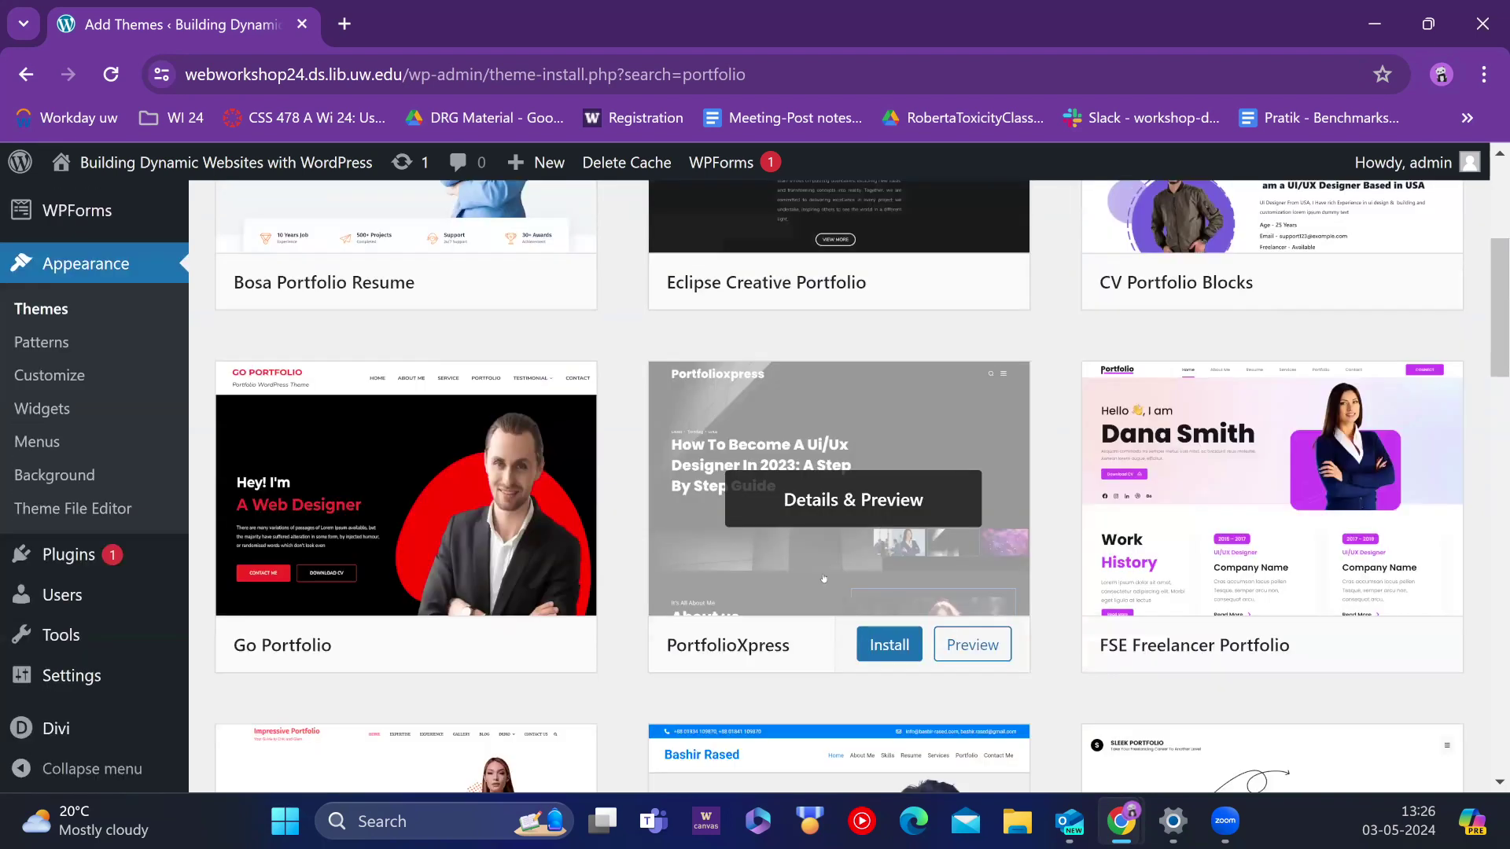
{"action": "scroll", "coordinate": [824, 554], "scroll_direction": "up", "scroll_amount": 3}
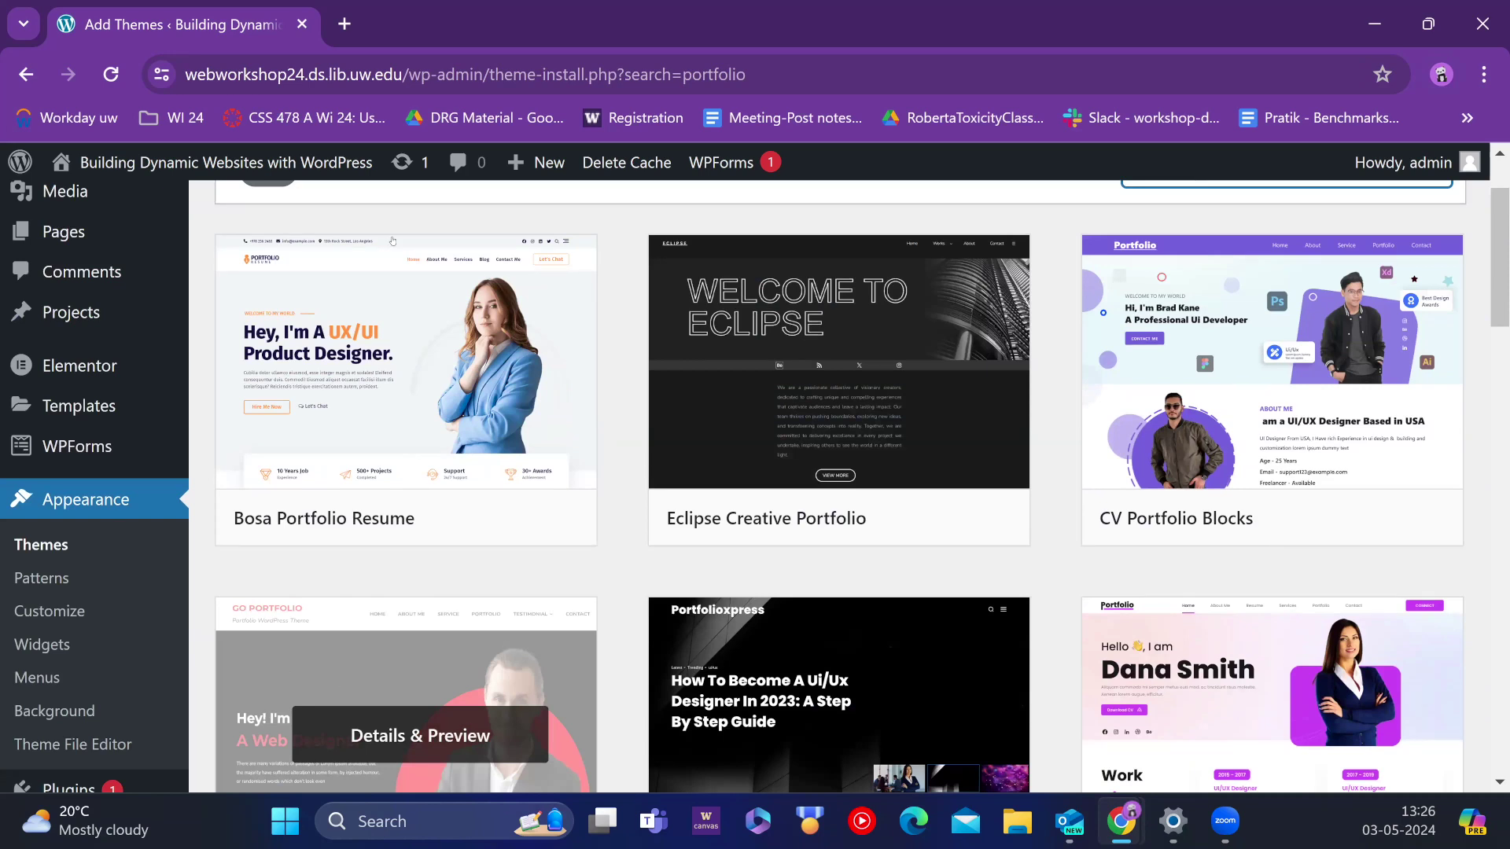
{"action": "mouse_move", "coordinate": [383, 327]}
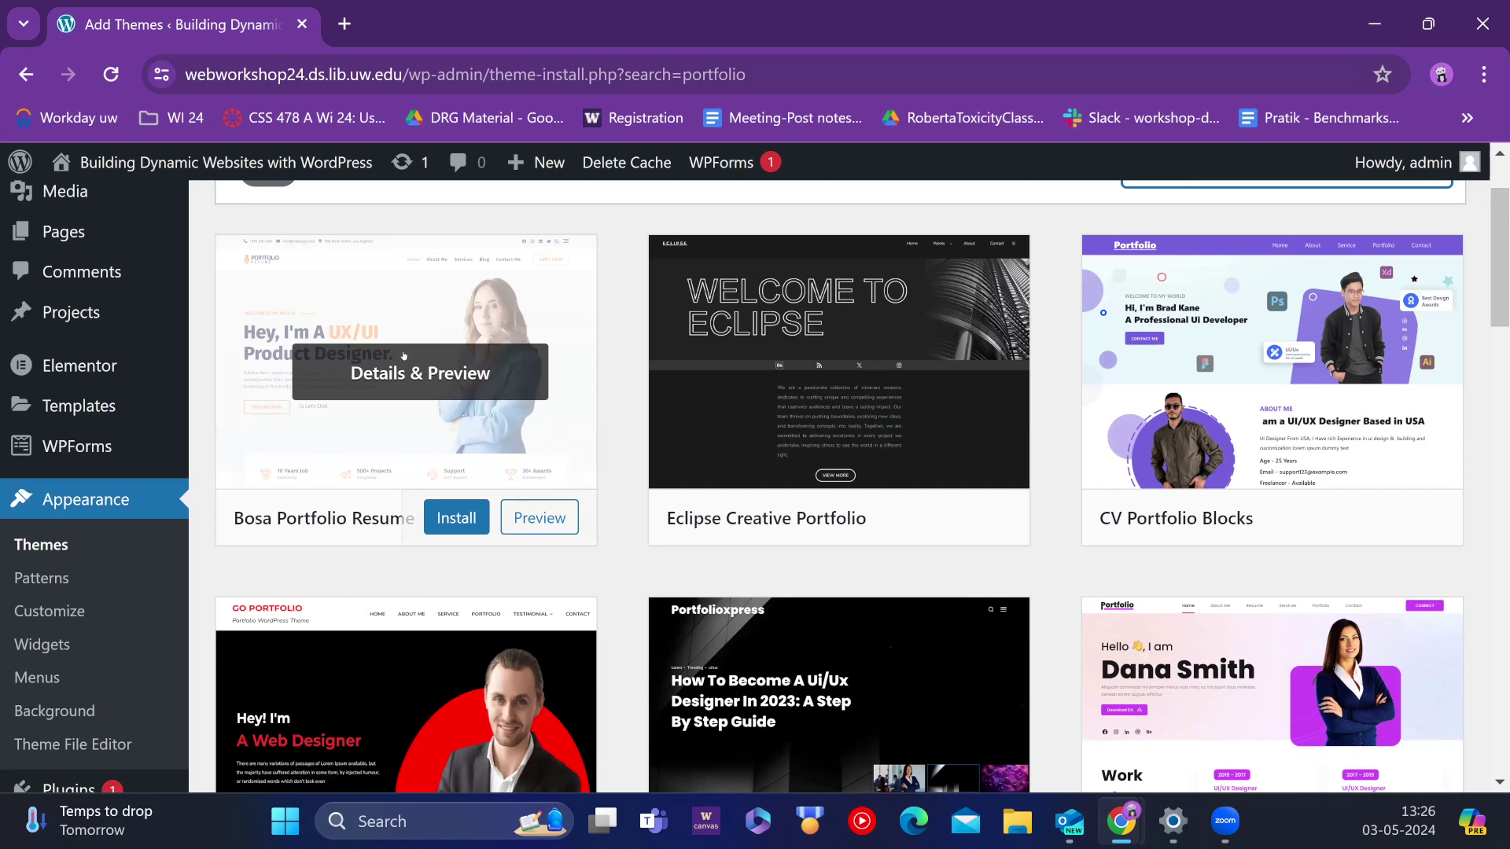
{"action": "left_click", "coordinate": [539, 517]}
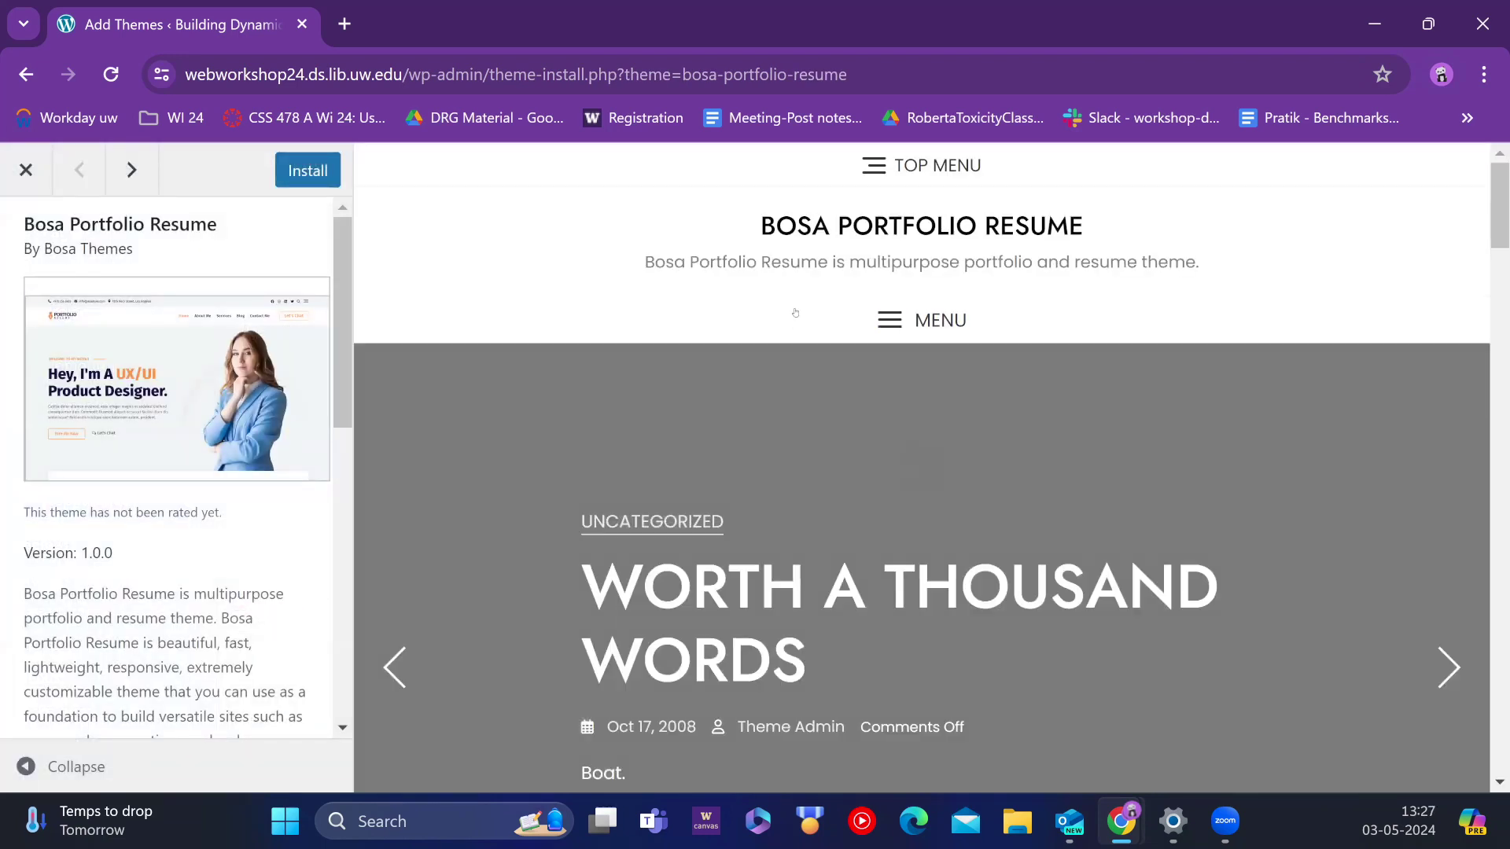
{"action": "scroll", "coordinate": [899, 341], "scroll_direction": "down", "scroll_amount": 4}
{"action": "scroll", "coordinate": [899, 341], "scroll_direction": "down", "scroll_amount": 5}
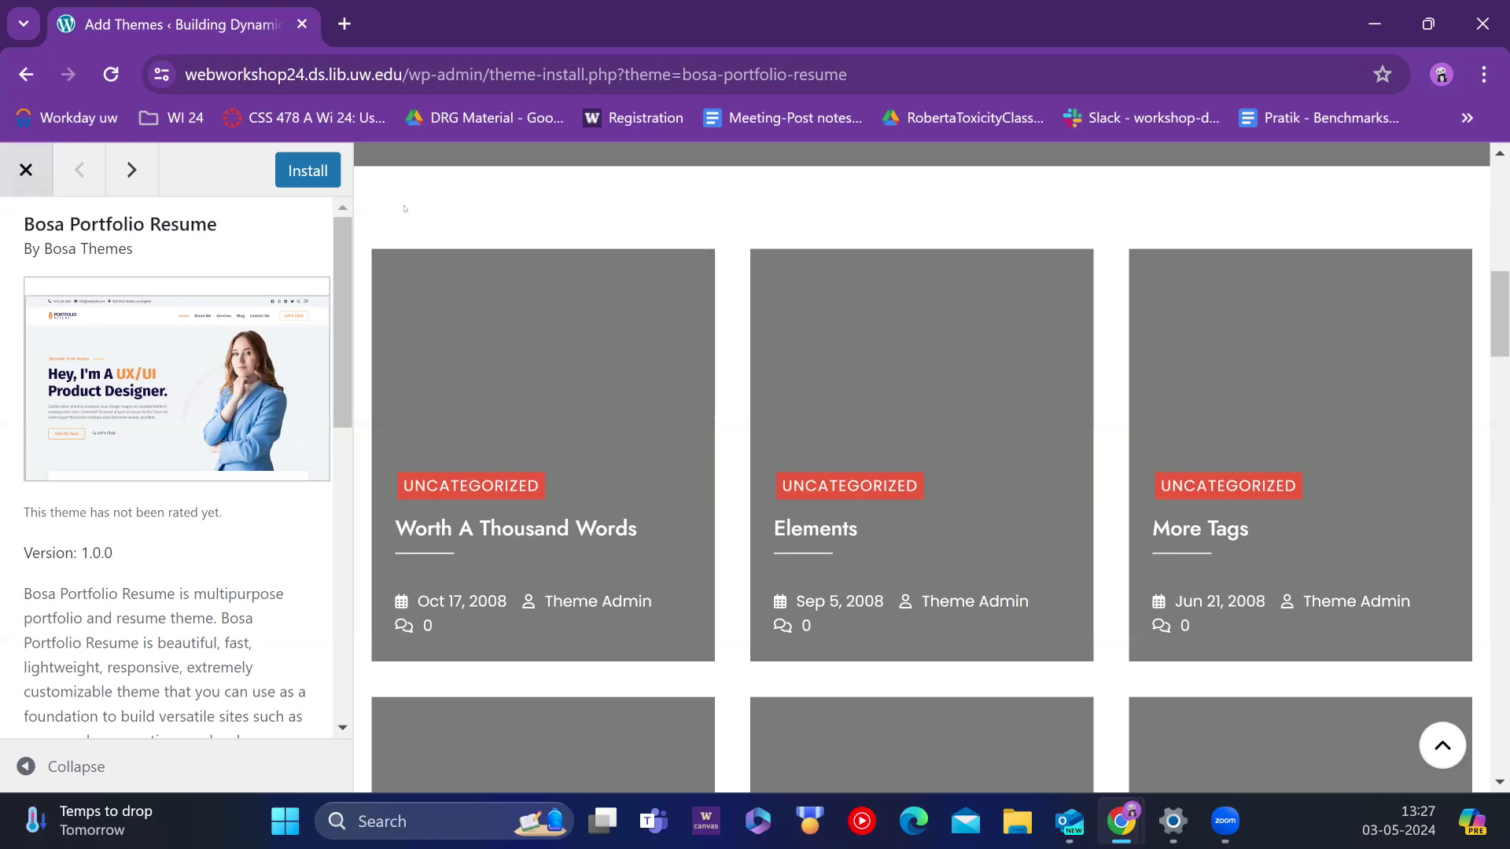
{"action": "key", "text": "Escape"}
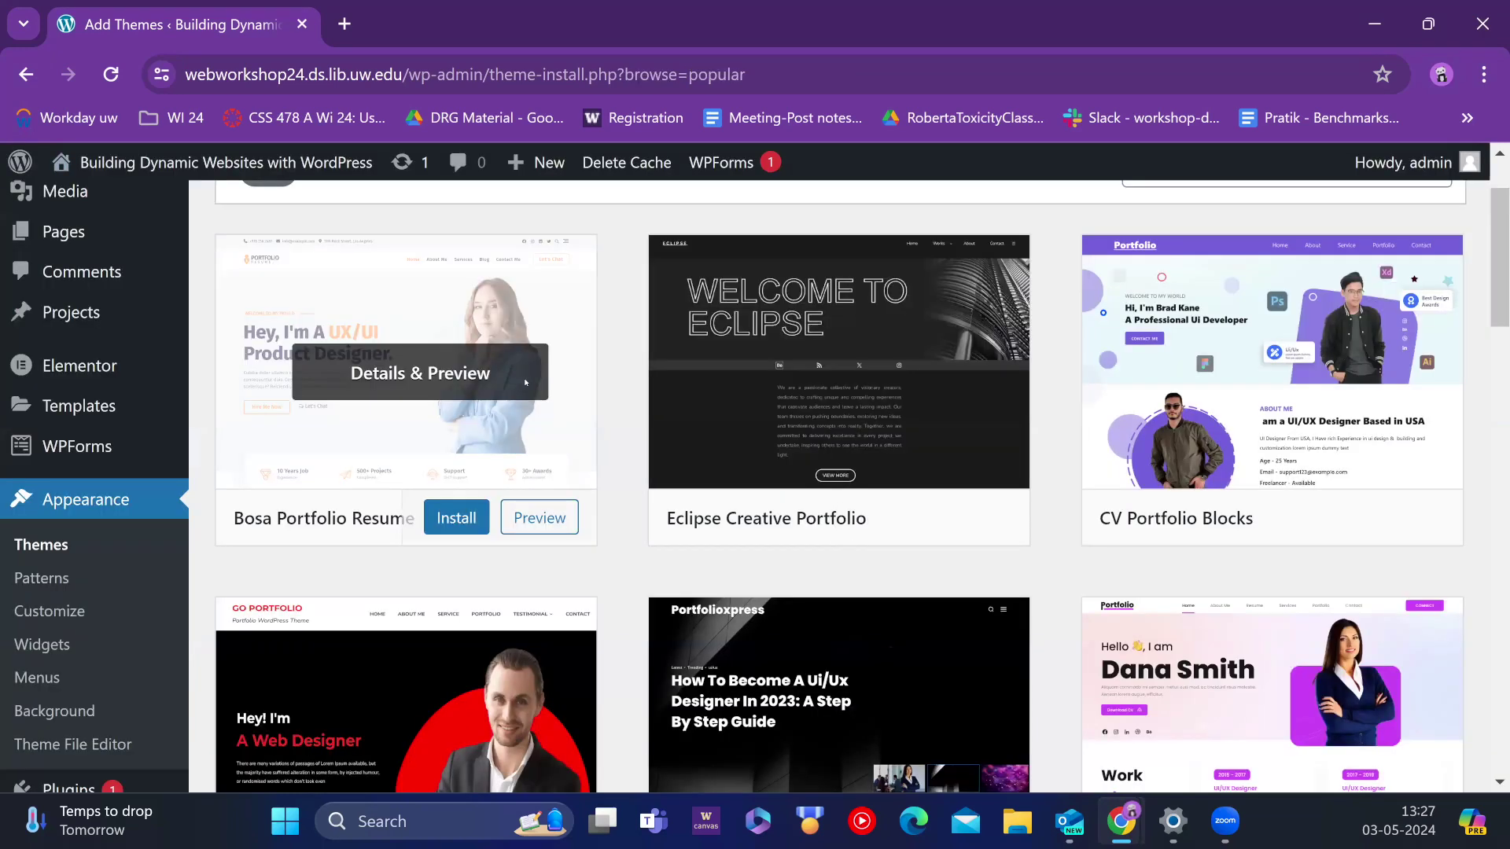
{"action": "left_click", "coordinate": [525, 383]}
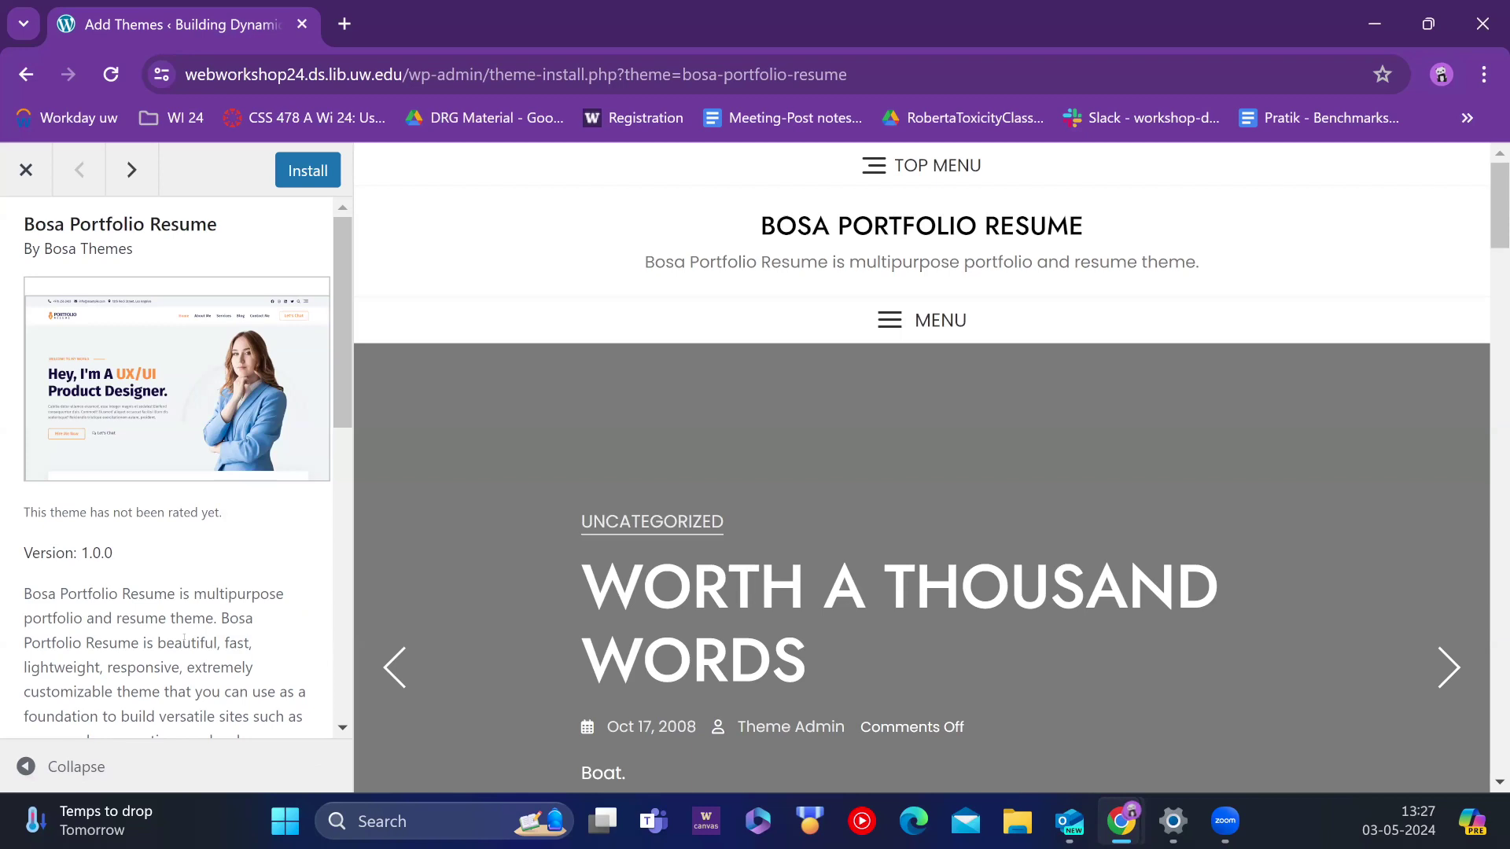
{"action": "left_click_drag", "start_coordinate": [113, 552], "coordinate": [78, 553]}
{"action": "scroll", "coordinate": [125, 541], "scroll_direction": "down", "scroll_amount": 9}
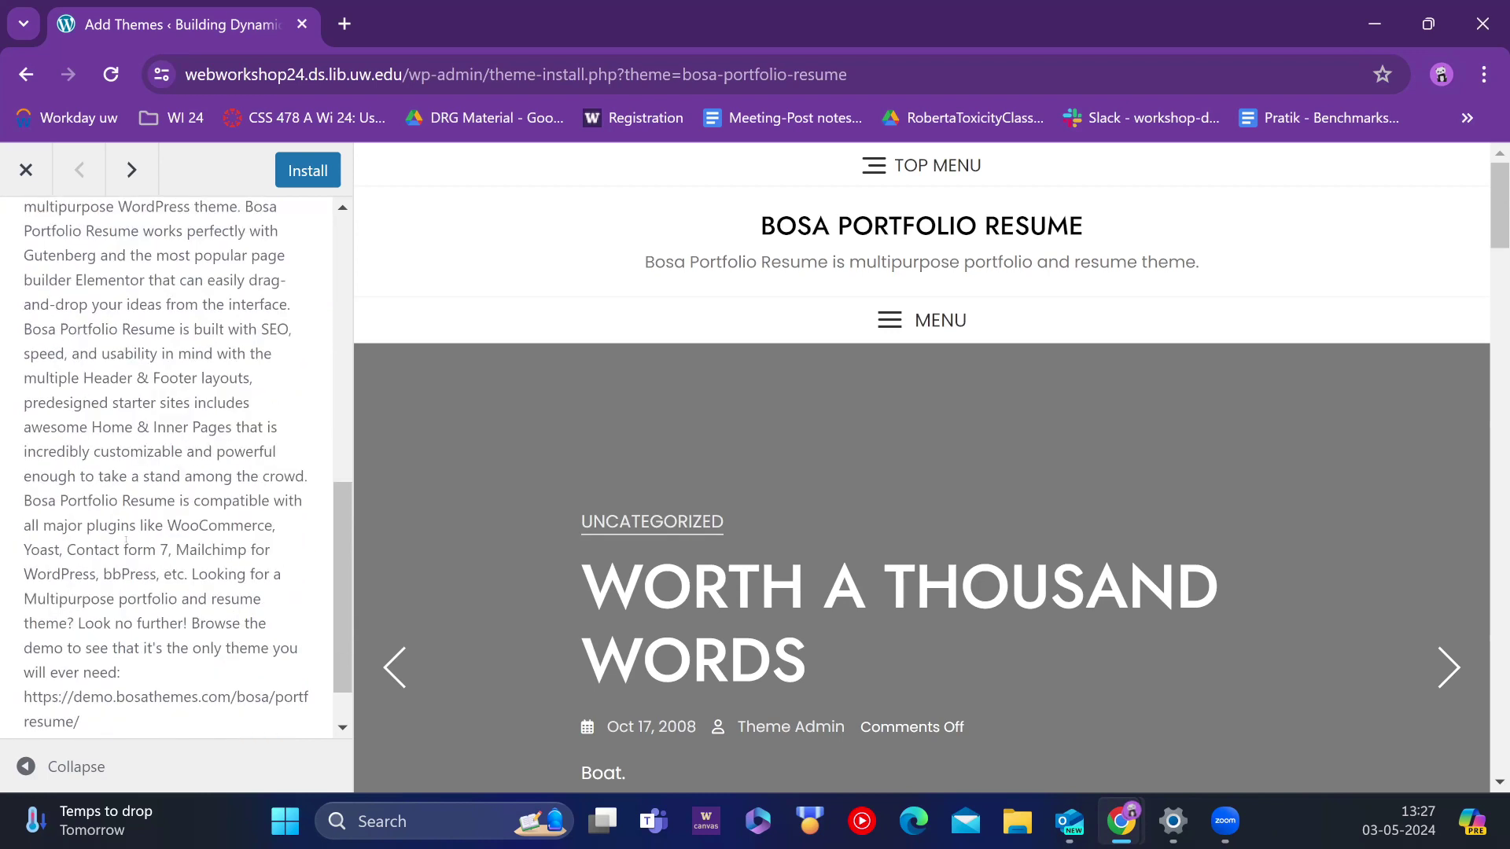
{"action": "scroll", "coordinate": [126, 541], "scroll_direction": "down", "scroll_amount": 1}
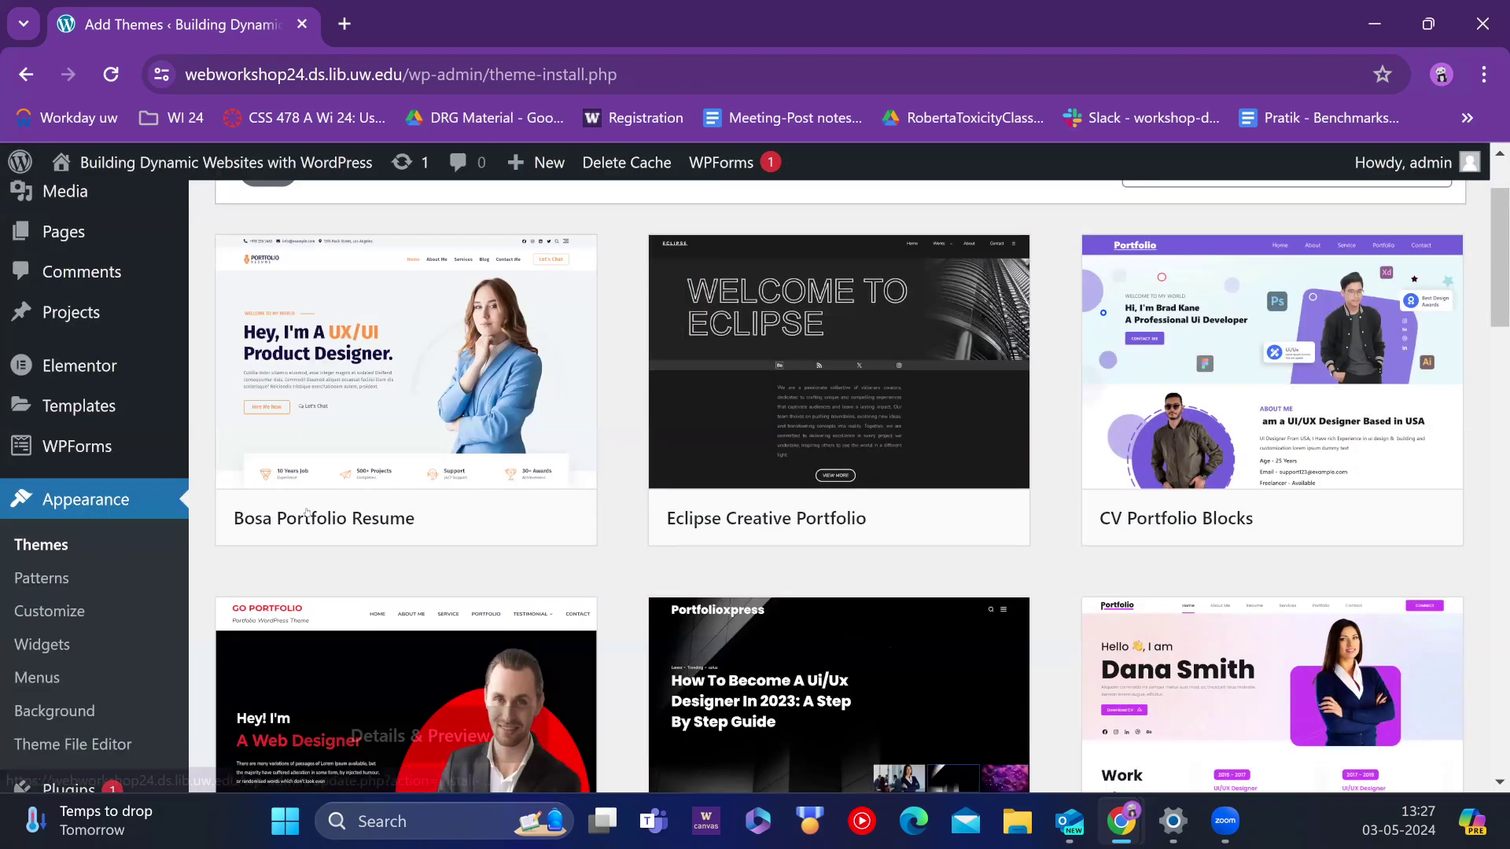
{"action": "left_click", "coordinate": [309, 512]}
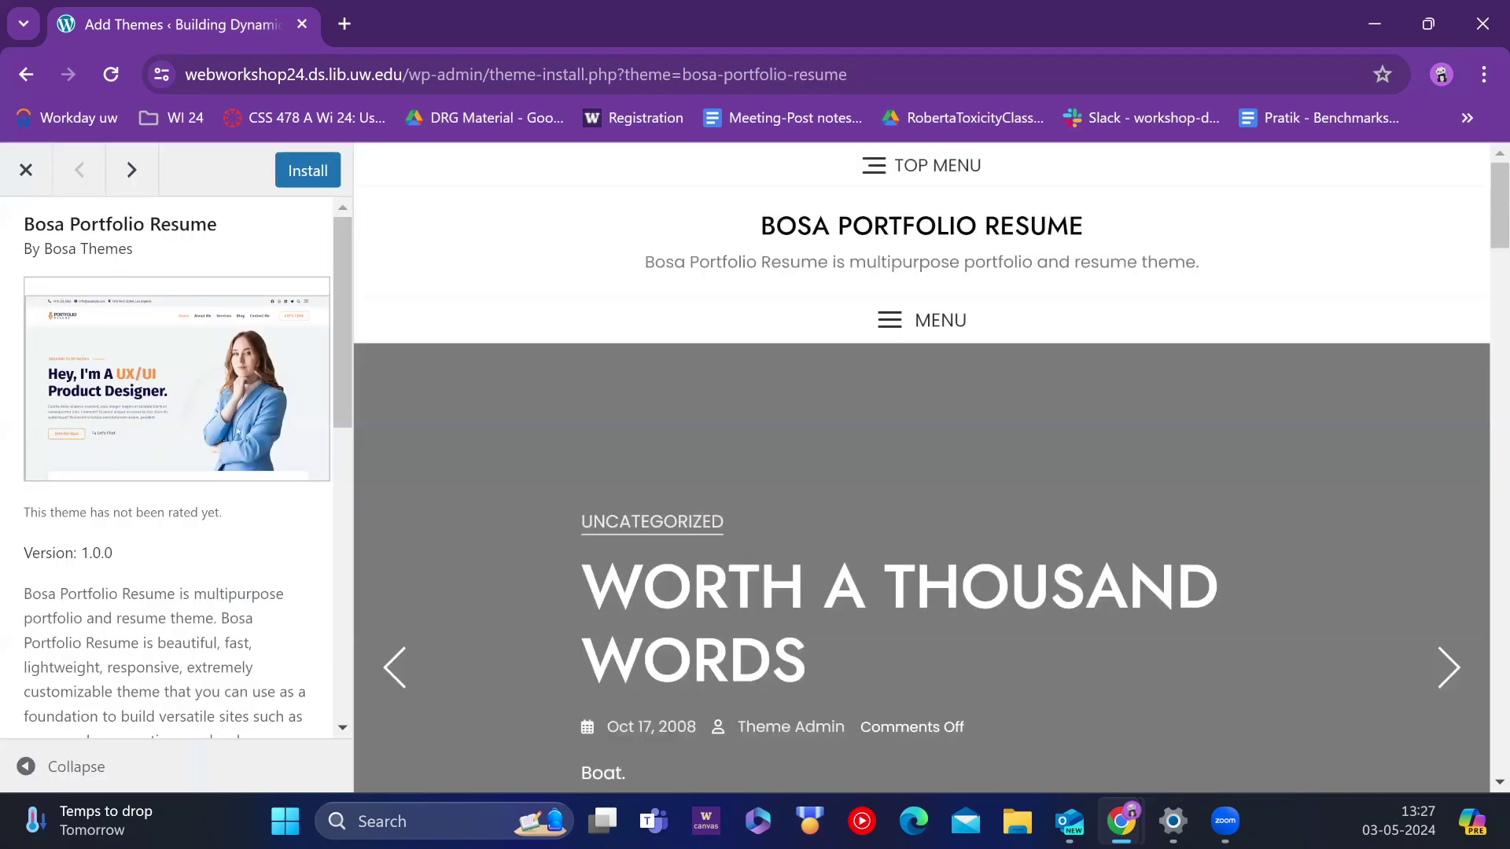
{"action": "scroll", "coordinate": [229, 458], "scroll_direction": "down", "scroll_amount": 3}
{"action": "scroll", "coordinate": [229, 458], "scroll_direction": "down", "scroll_amount": 6}
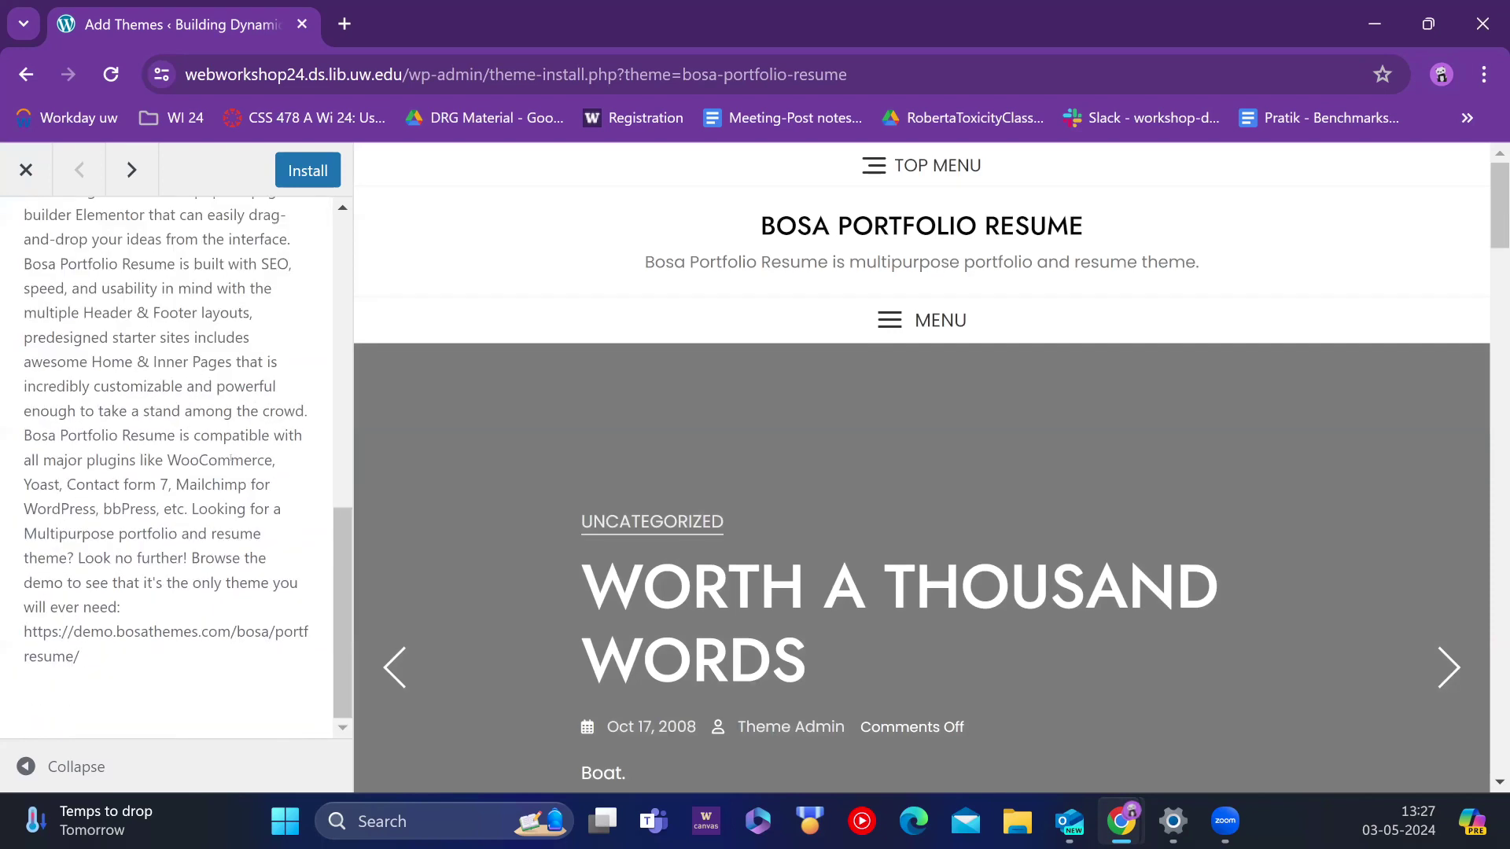
{"action": "scroll", "coordinate": [229, 458], "scroll_direction": "up", "scroll_amount": 10}
{"action": "left_click", "coordinate": [46, 185]}
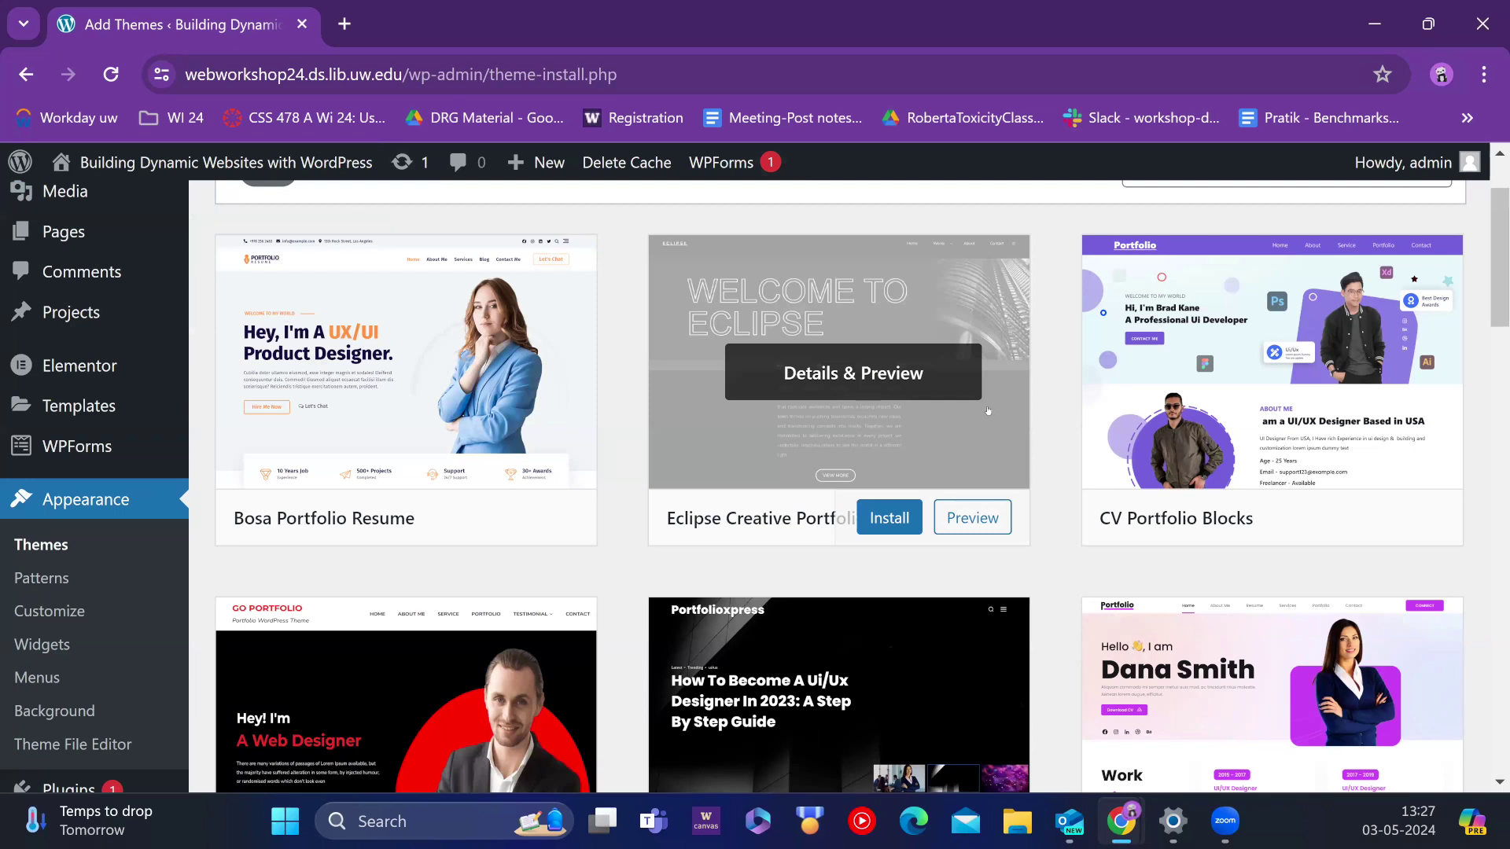
Step: Preview the PortfolioXpress theme and return to the portfolio results
{"action": "scroll", "coordinate": [1235, 392], "scroll_direction": "down", "scroll_amount": 6}
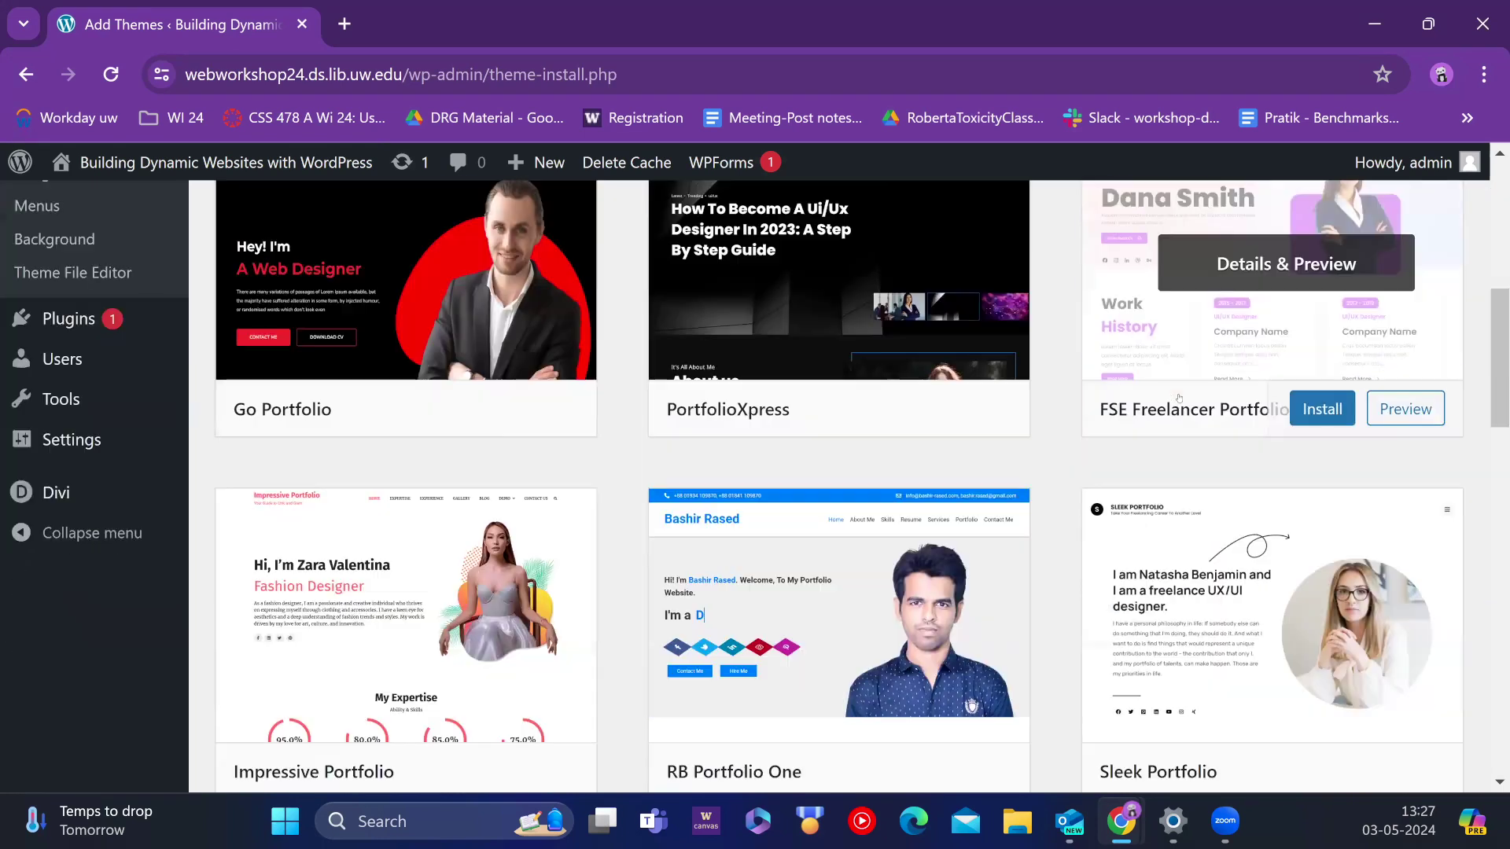
{"action": "left_click", "coordinate": [855, 272]}
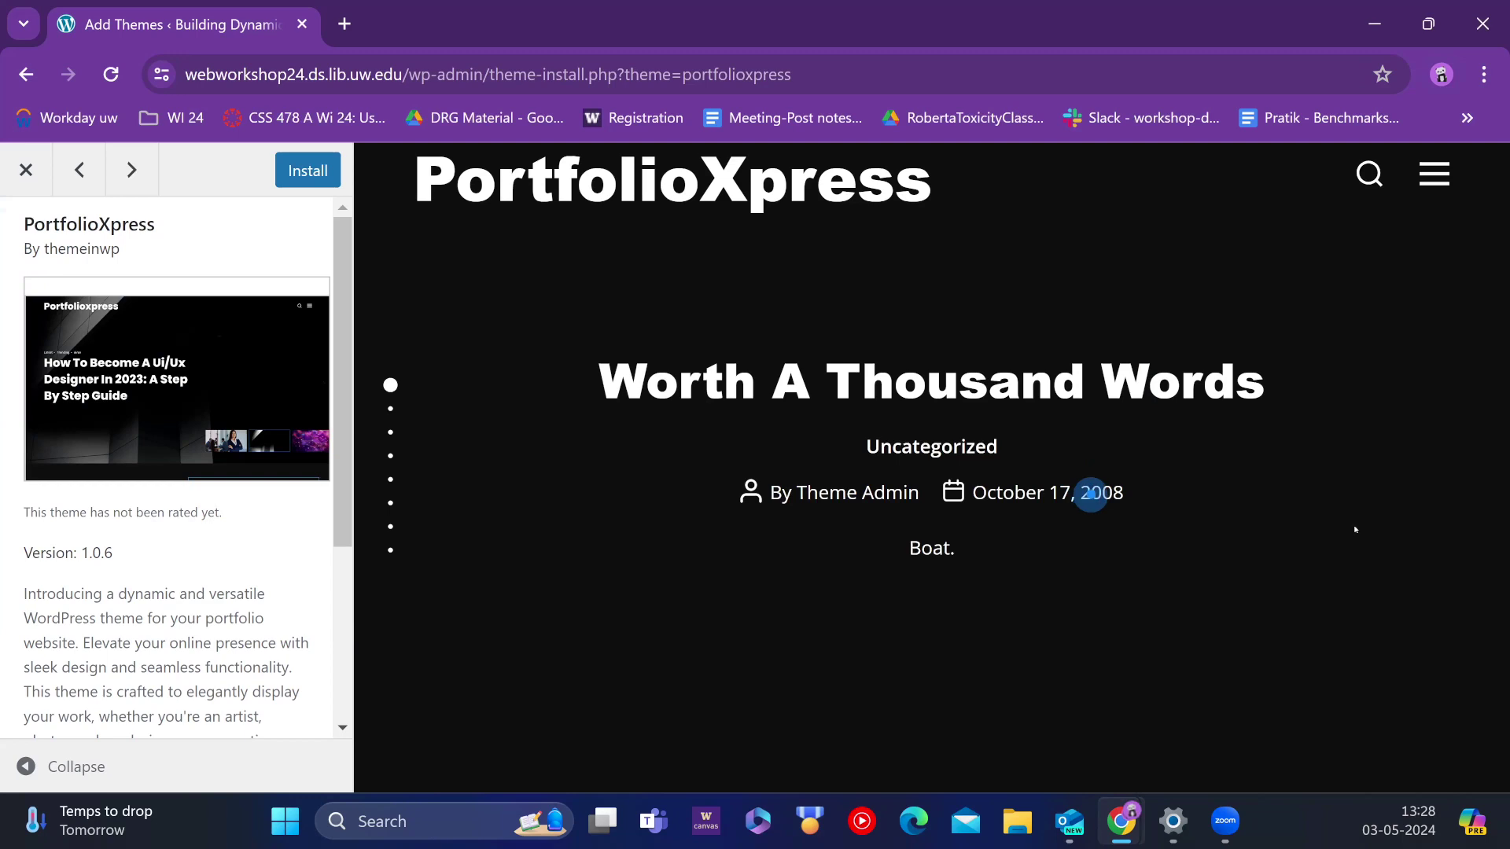
{"action": "left_click", "coordinate": [76, 169]}
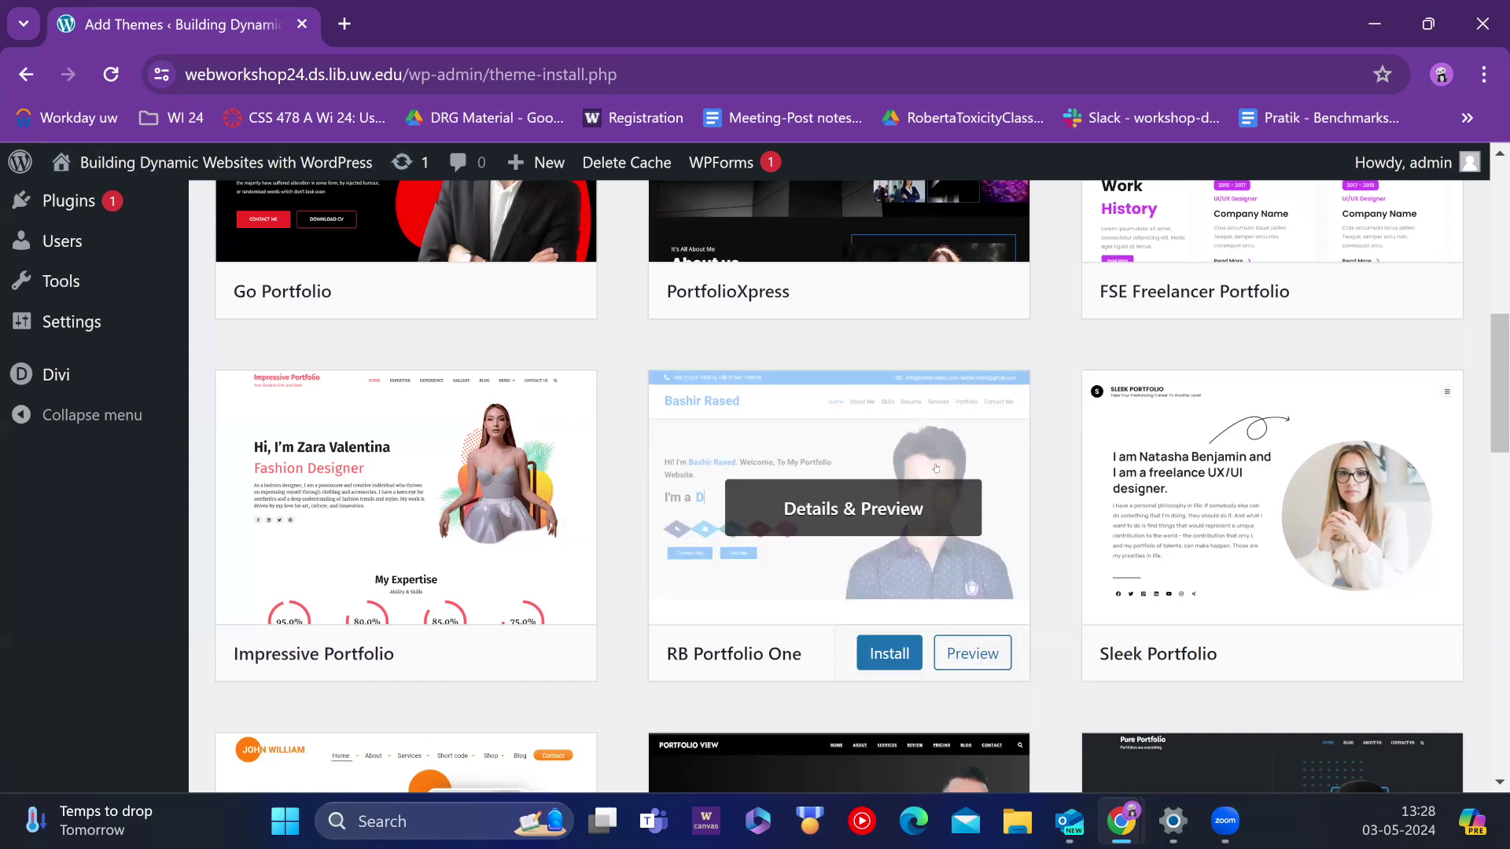
Step: Preview RB Portfolio One, then open the Artist Portfolio theme preview further down
{"action": "left_click", "coordinate": [917, 494]}
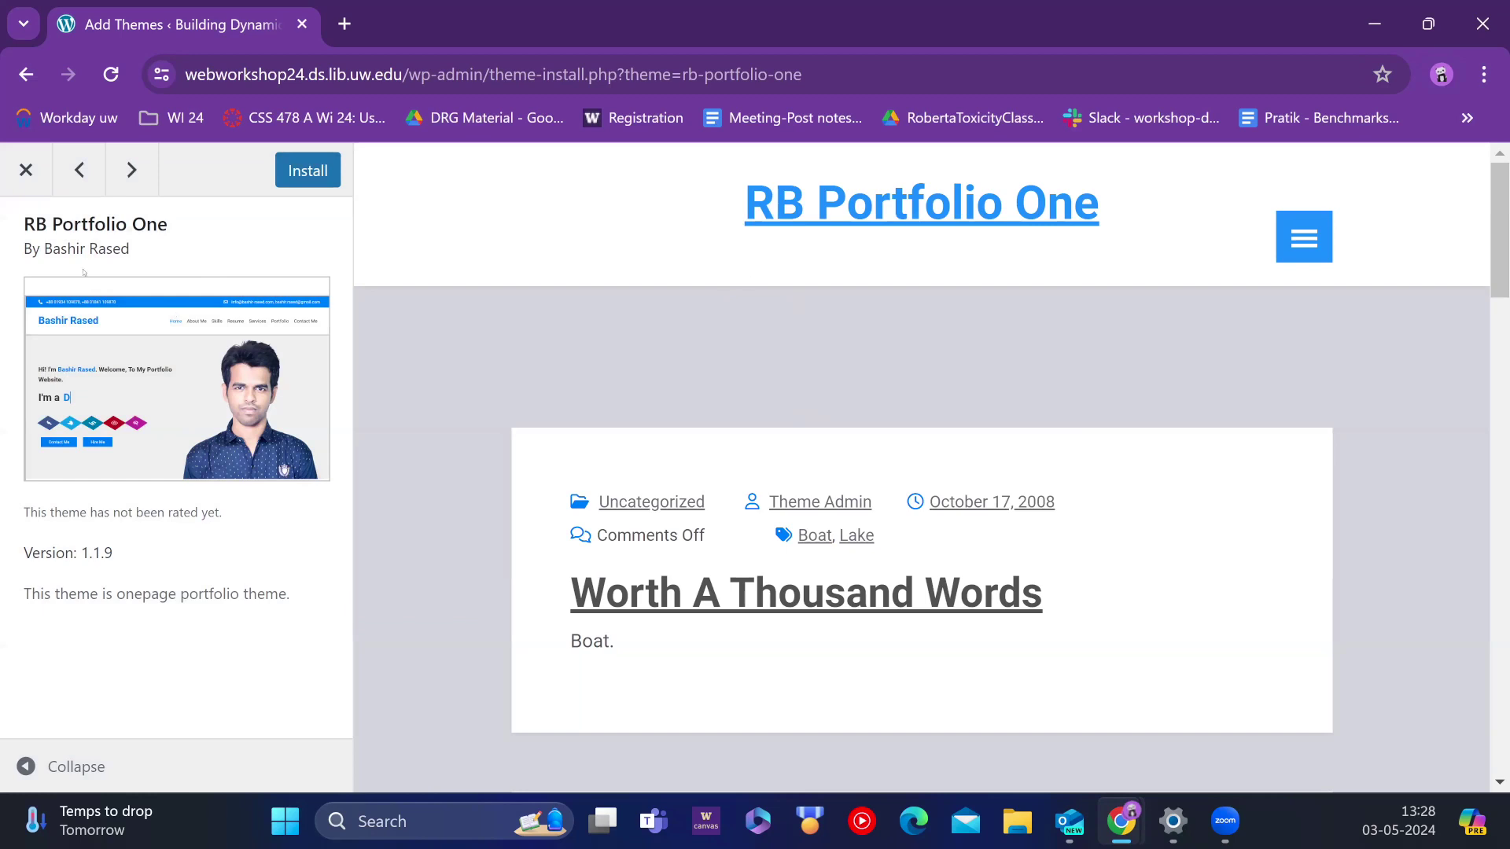
{"action": "left_click", "coordinate": [25, 169]}
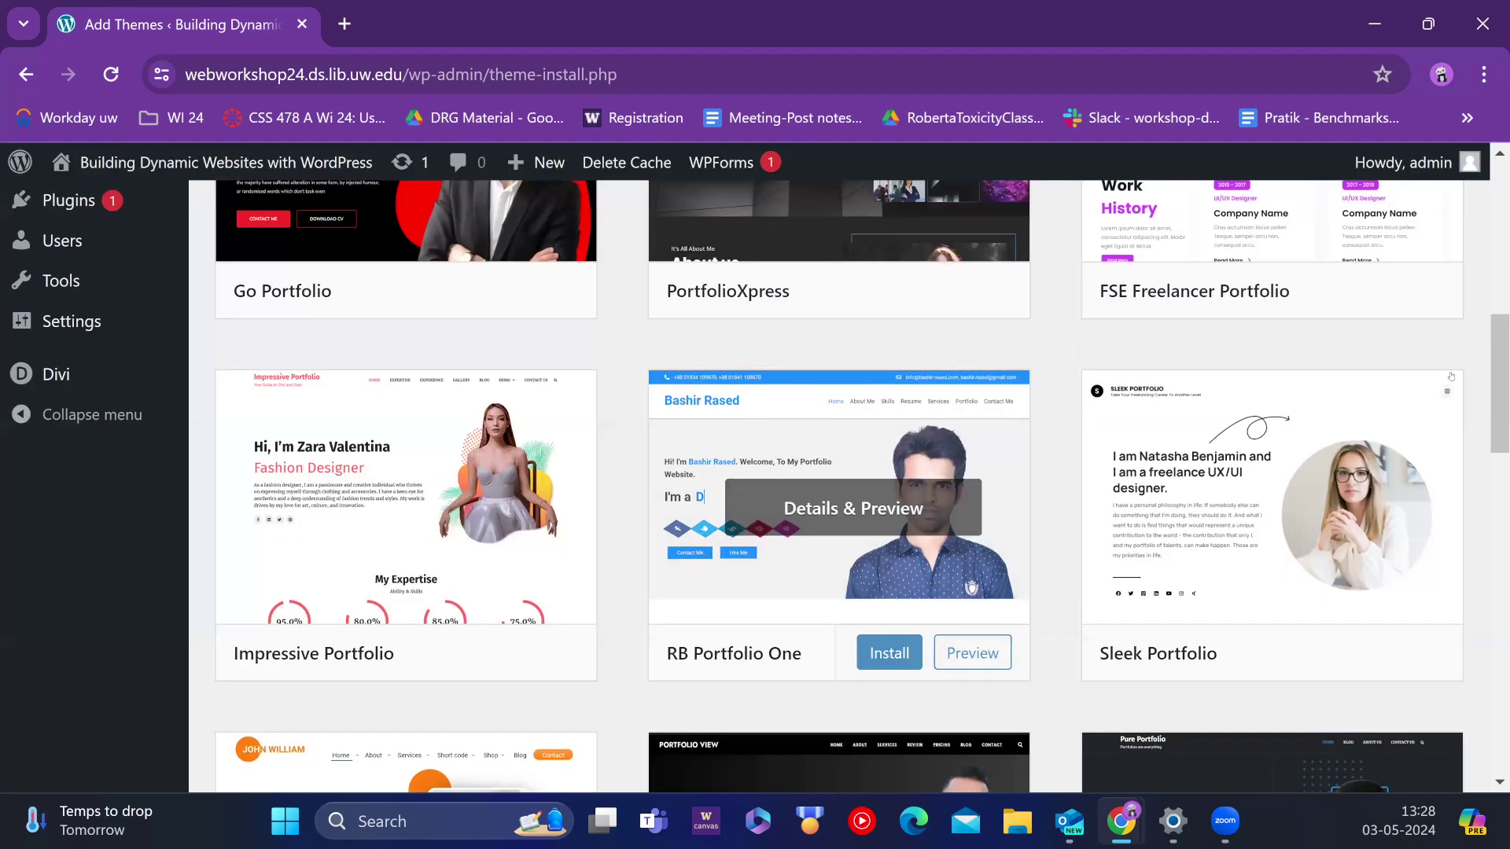
{"action": "scroll", "coordinate": [786, 589], "scroll_direction": "down", "scroll_amount": 5}
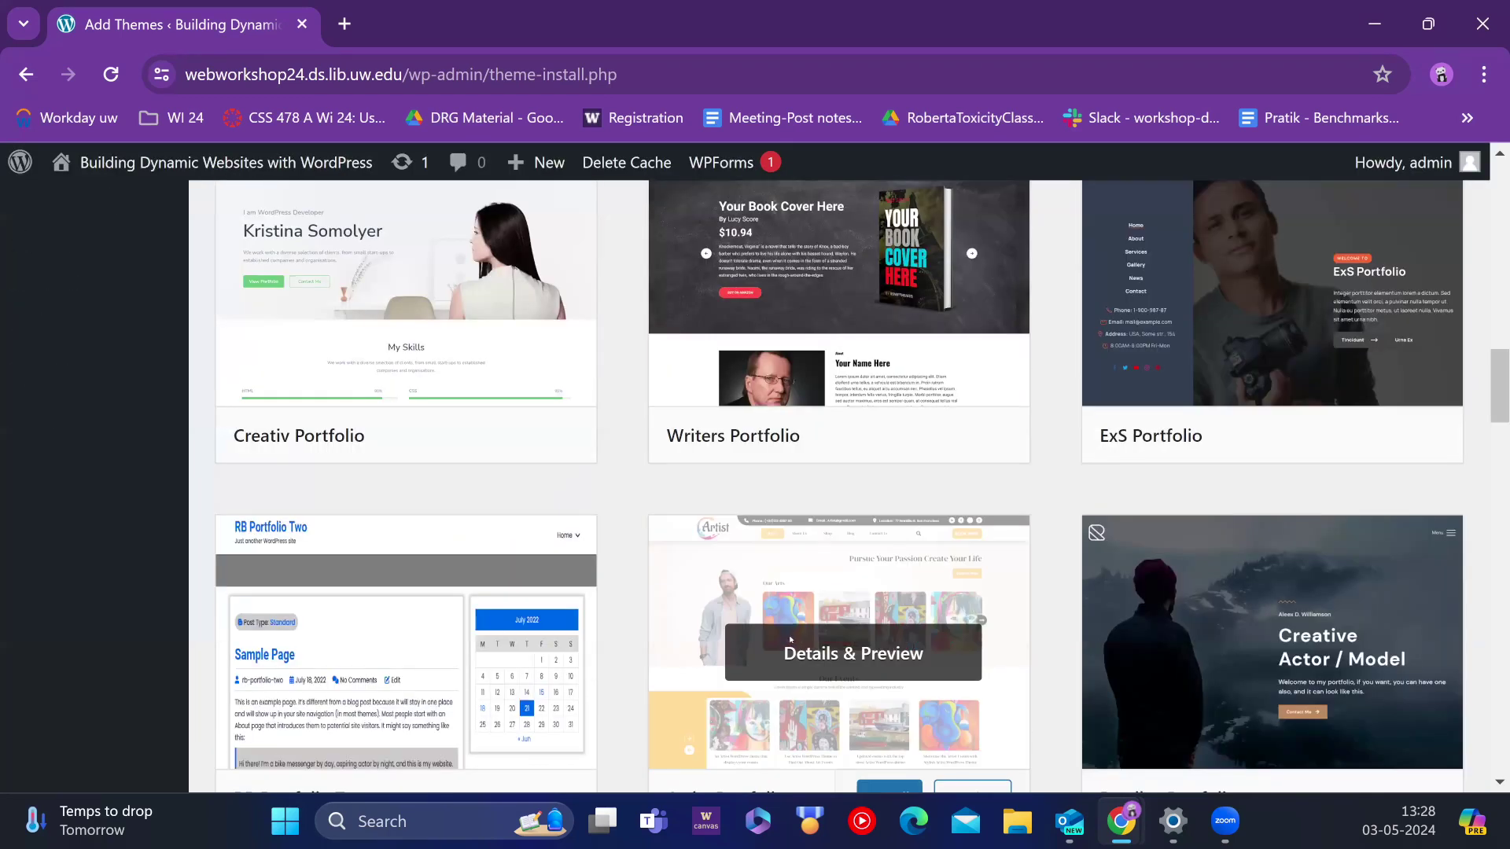
{"action": "left_click", "coordinate": [790, 640]}
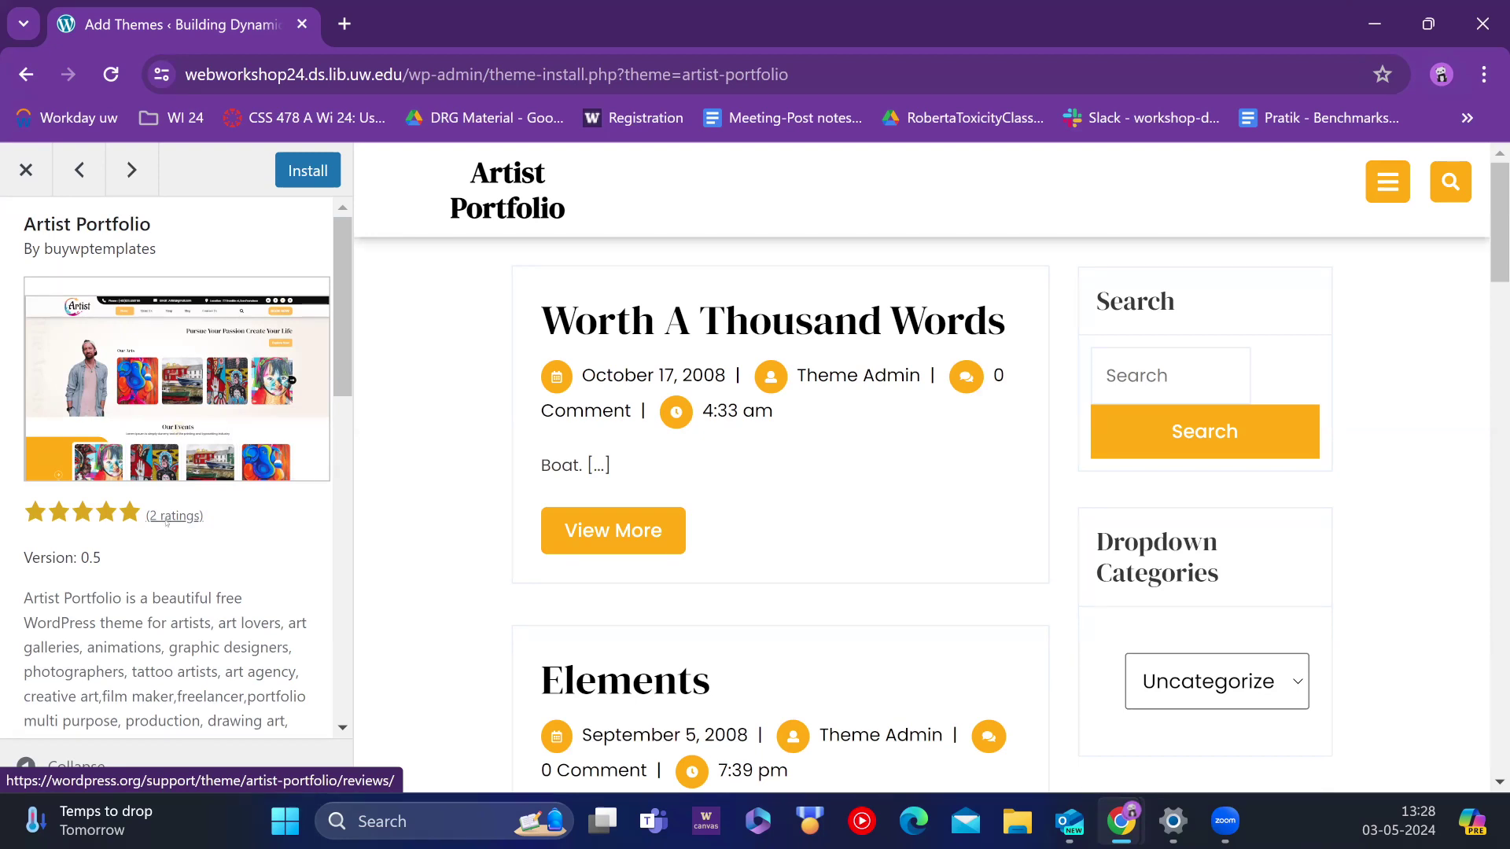
{"action": "scroll", "coordinate": [167, 521], "scroll_direction": "down", "scroll_amount": 10}
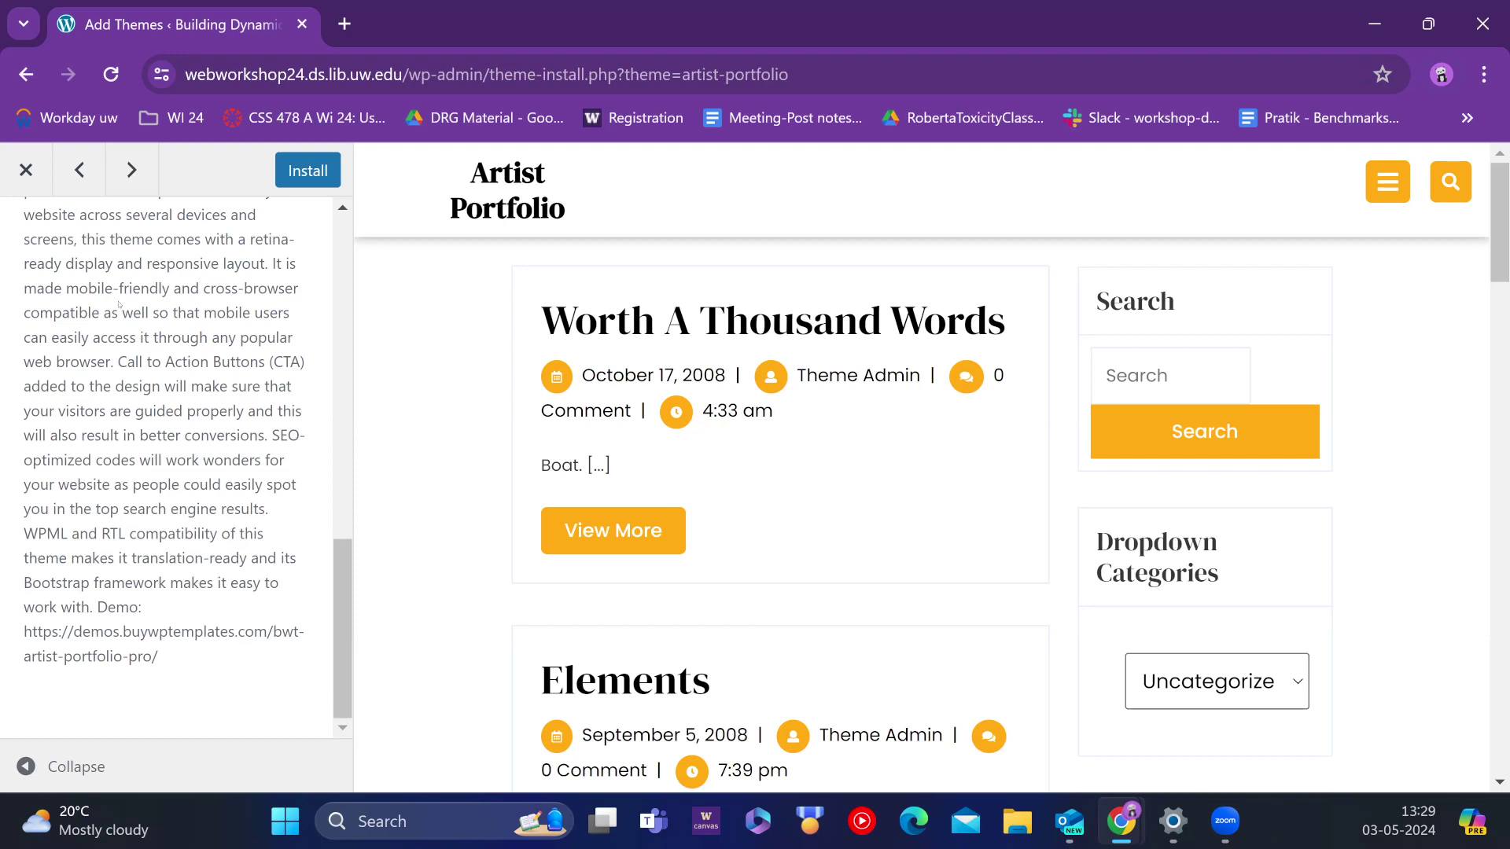
Step: Run a Google search for 'wordpress themes' in a new Chrome tab
{"action": "left_click", "coordinate": [345, 24]}
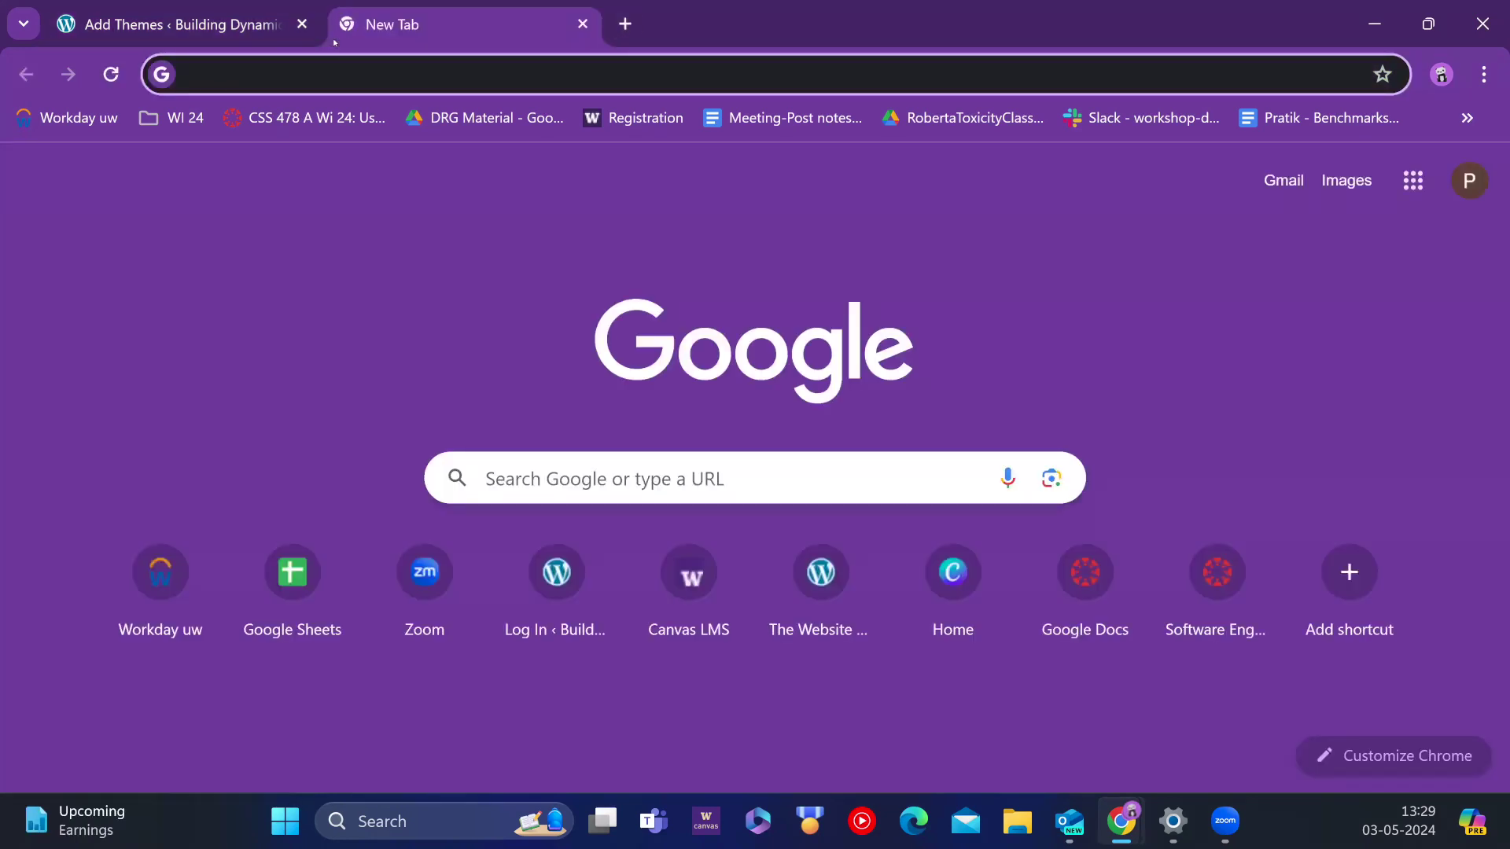
{"action": "type", "text": "wordpress themes"}
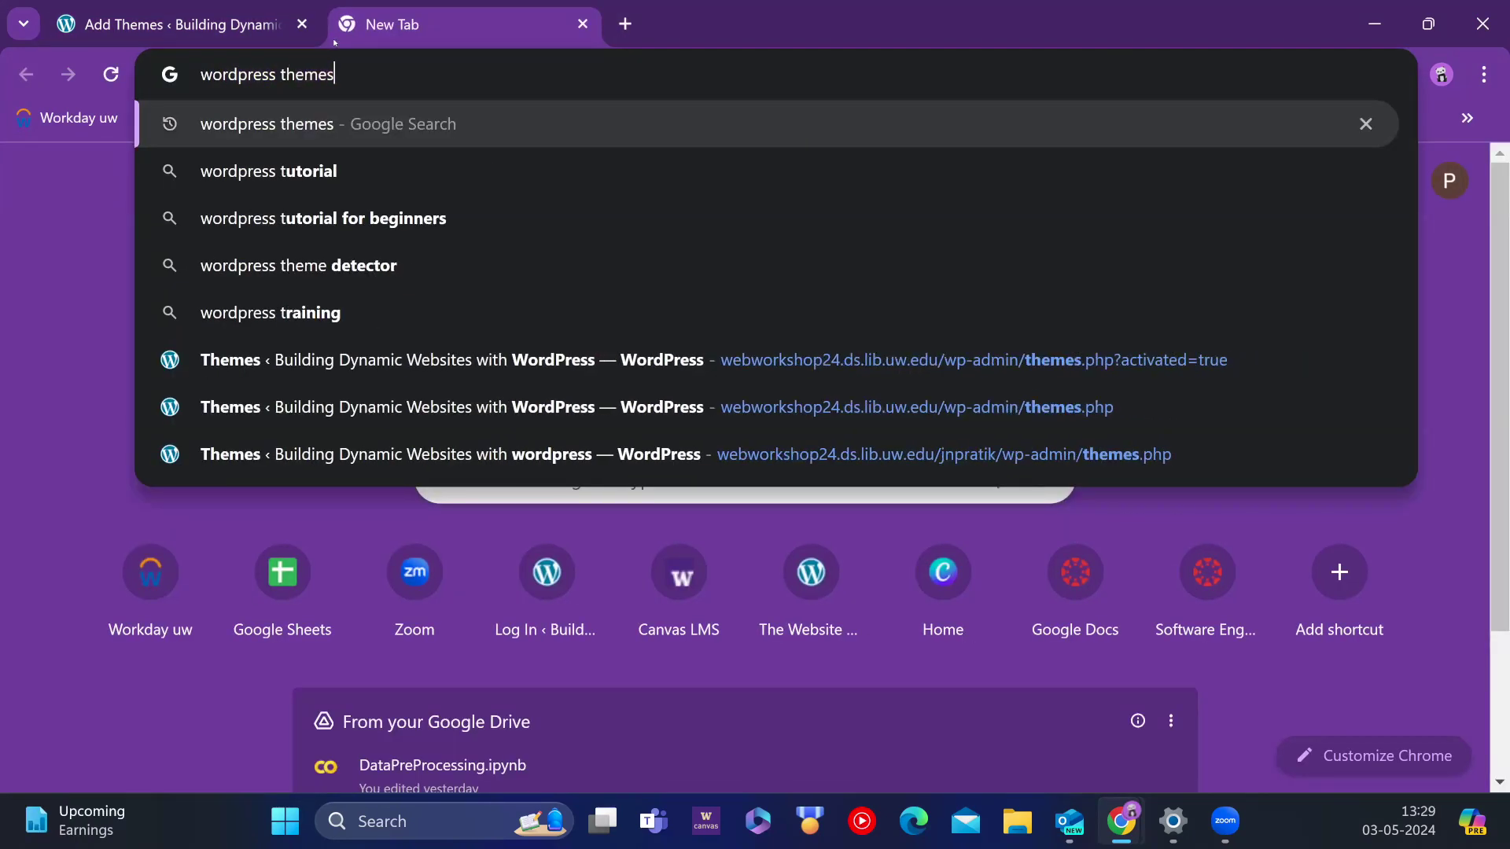
{"action": "key", "text": "Return"}
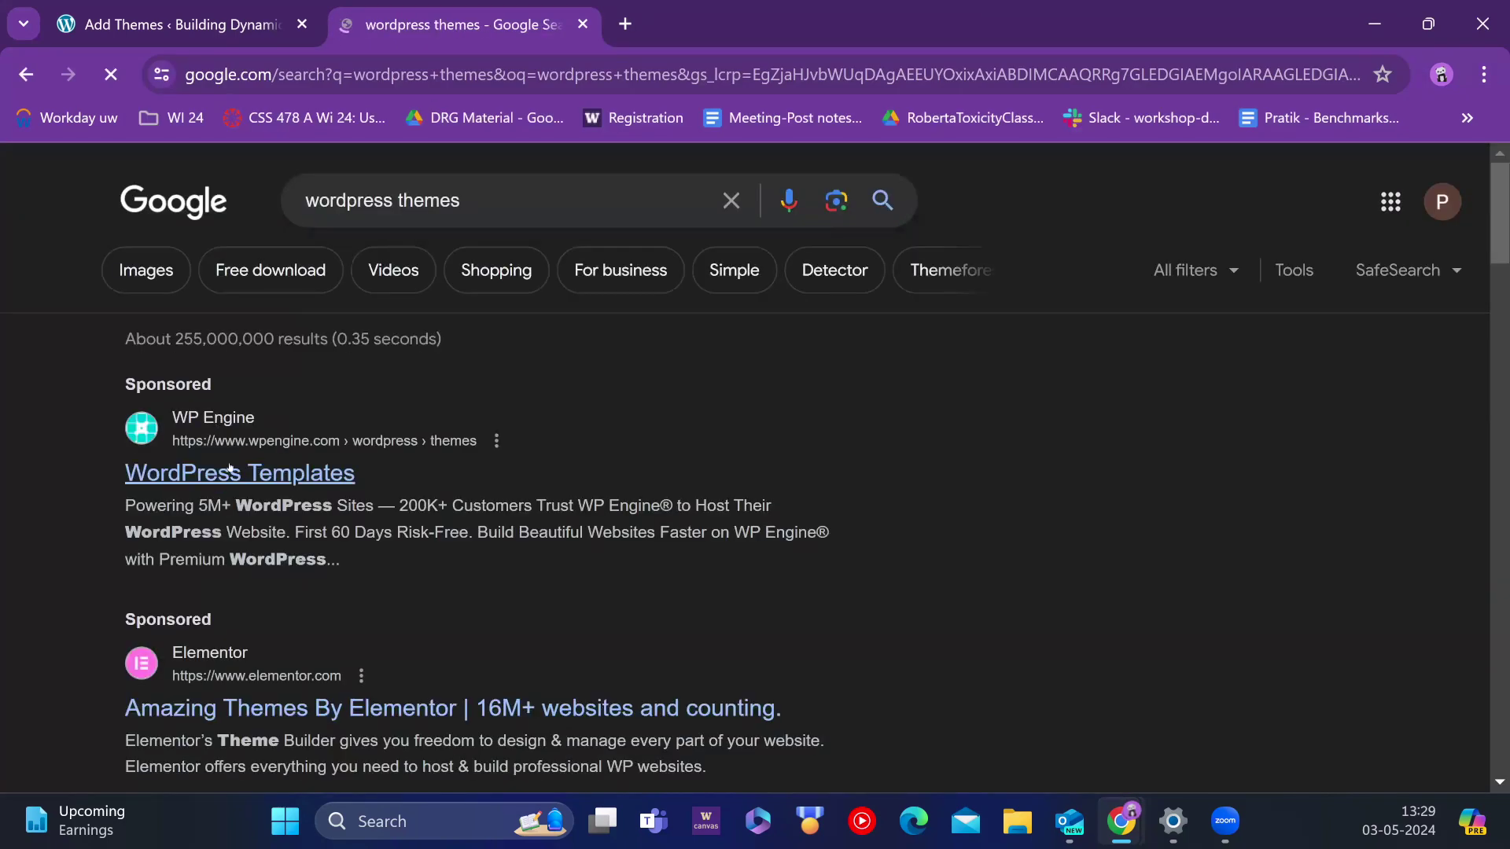
{"action": "scroll", "coordinate": [236, 464], "scroll_direction": "down", "scroll_amount": 1}
Step: Look through WP Engine's WordPress Themes page, then go back to the WordPress Add Themes tab
{"action": "left_click", "coordinate": [250, 348]}
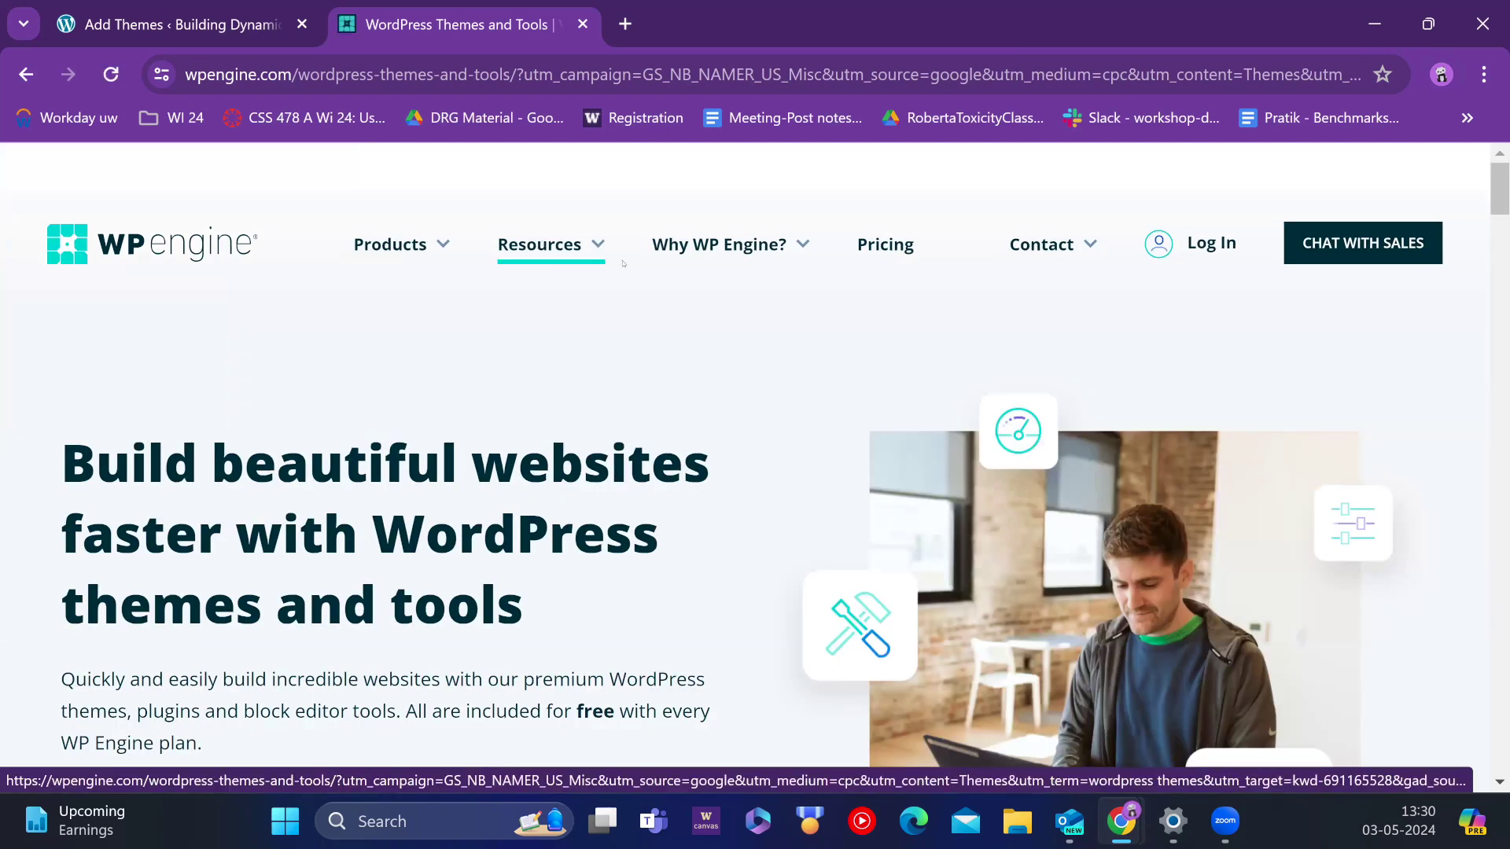
{"action": "scroll", "coordinate": [684, 409], "scroll_direction": "down", "scroll_amount": 10}
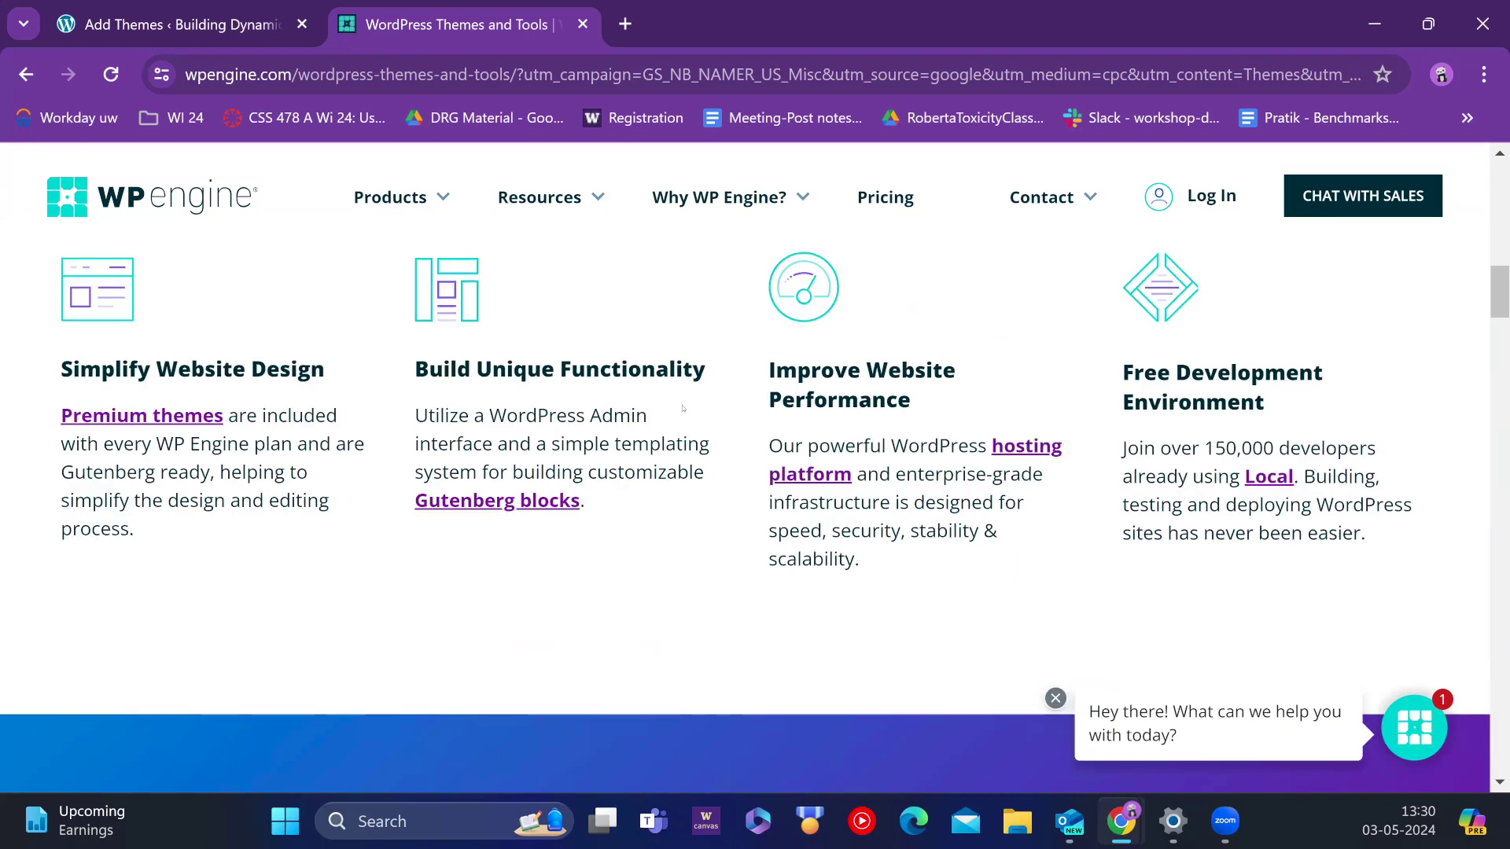
{"action": "scroll", "coordinate": [683, 408], "scroll_direction": "down", "scroll_amount": 6}
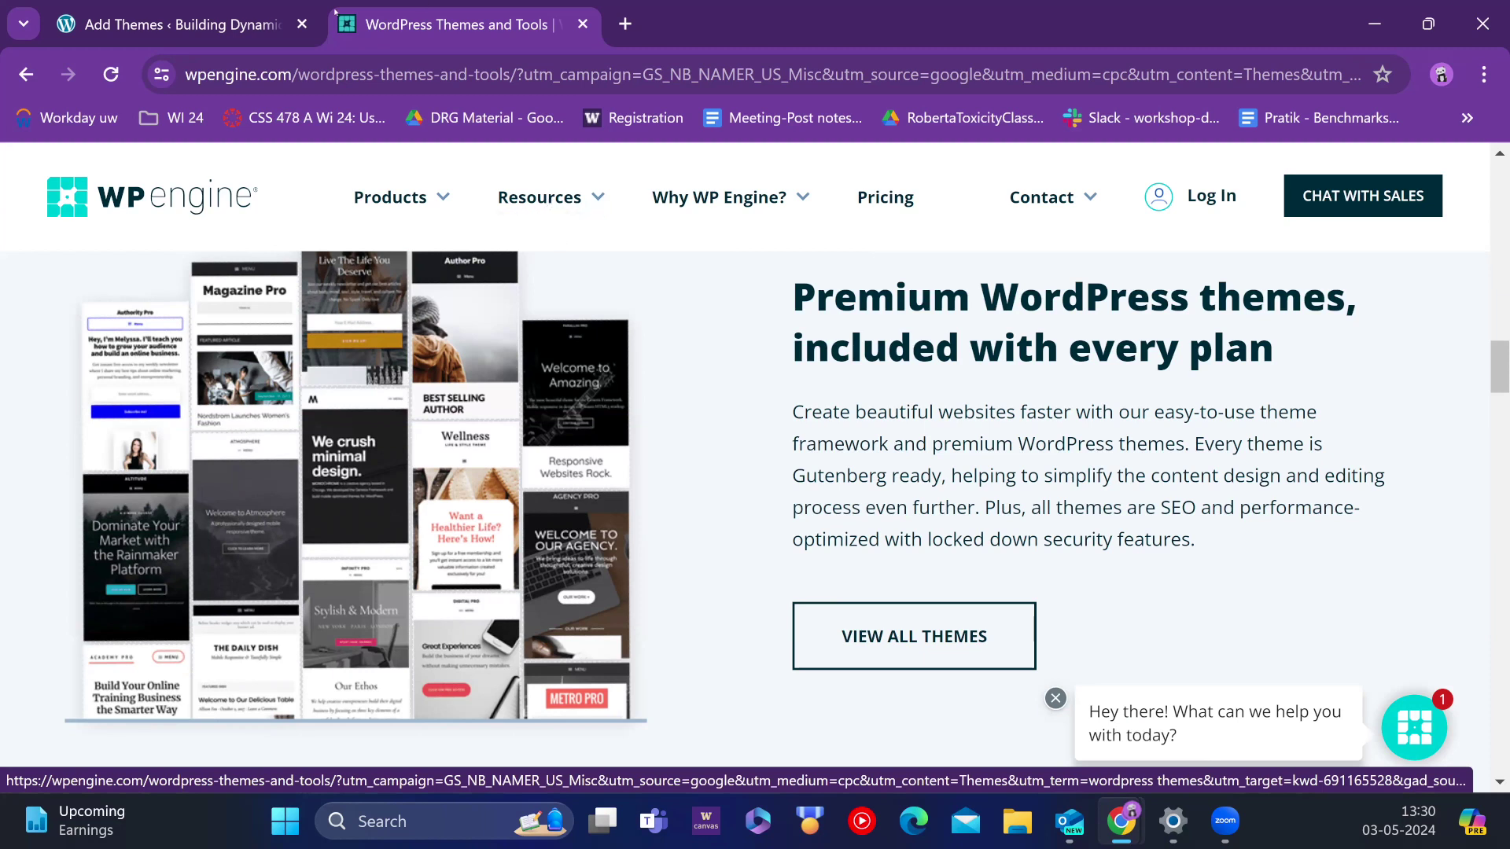
{"action": "left_click", "coordinate": [226, 25]}
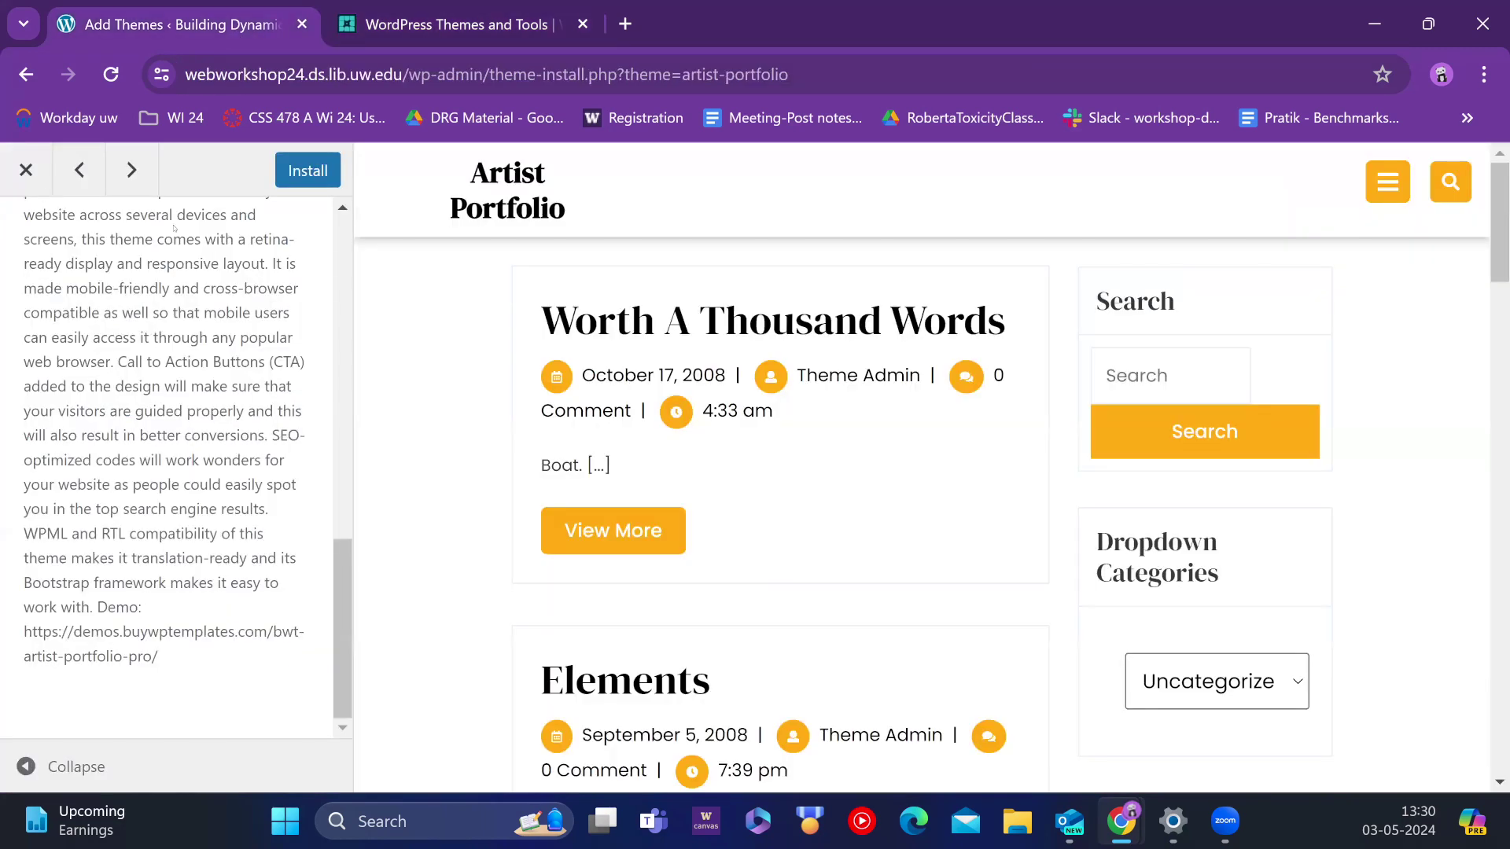
Step: Close the Artist Portfolio preview and show the Upload Theme .zip form above the results
{"action": "left_click", "coordinate": [18, 173]}
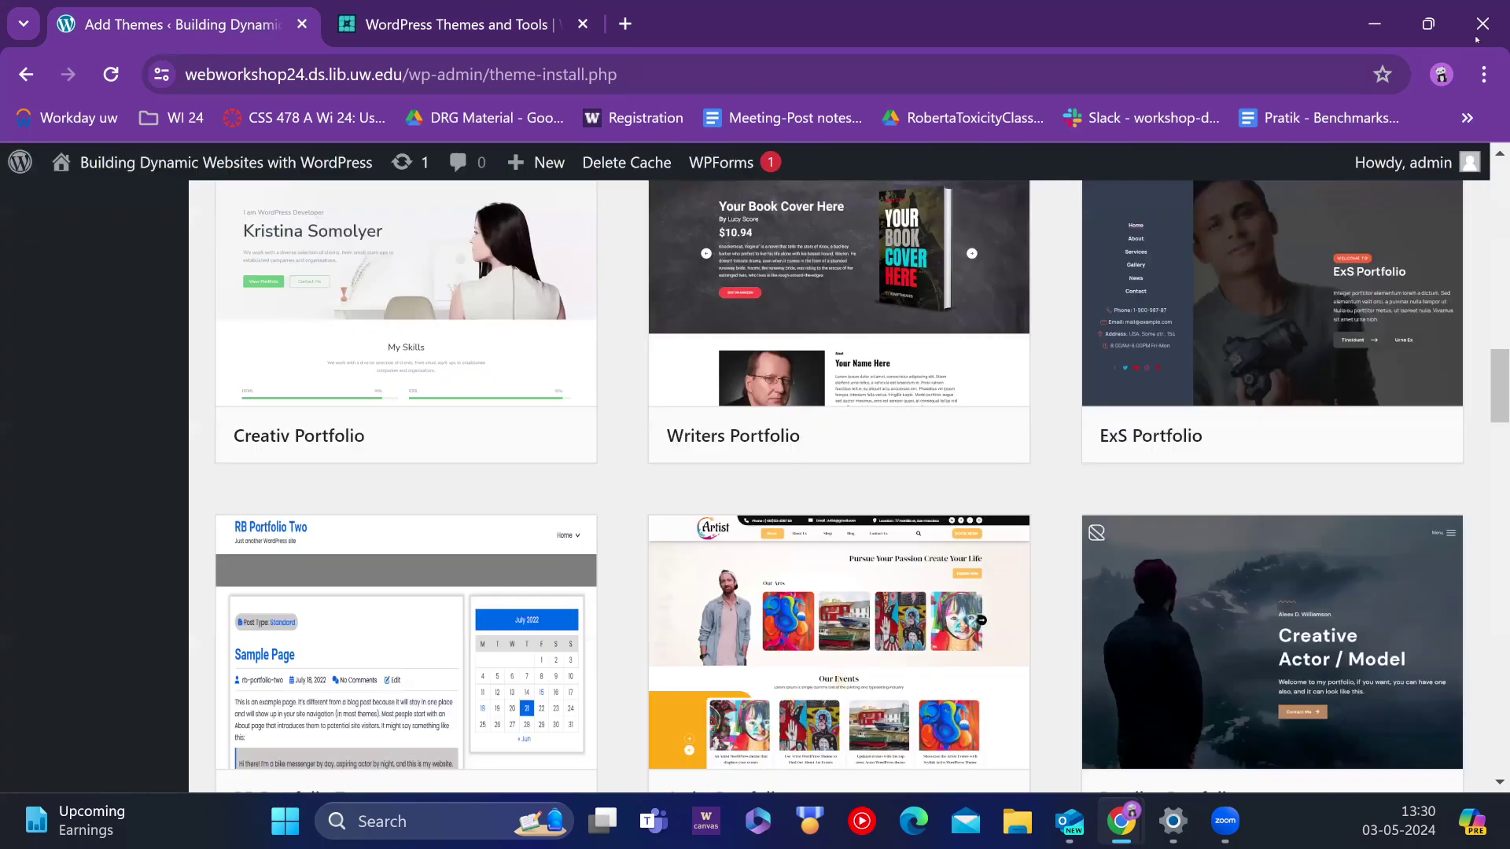
{"action": "scroll", "coordinate": [135, 691], "scroll_direction": "up", "scroll_amount": 10}
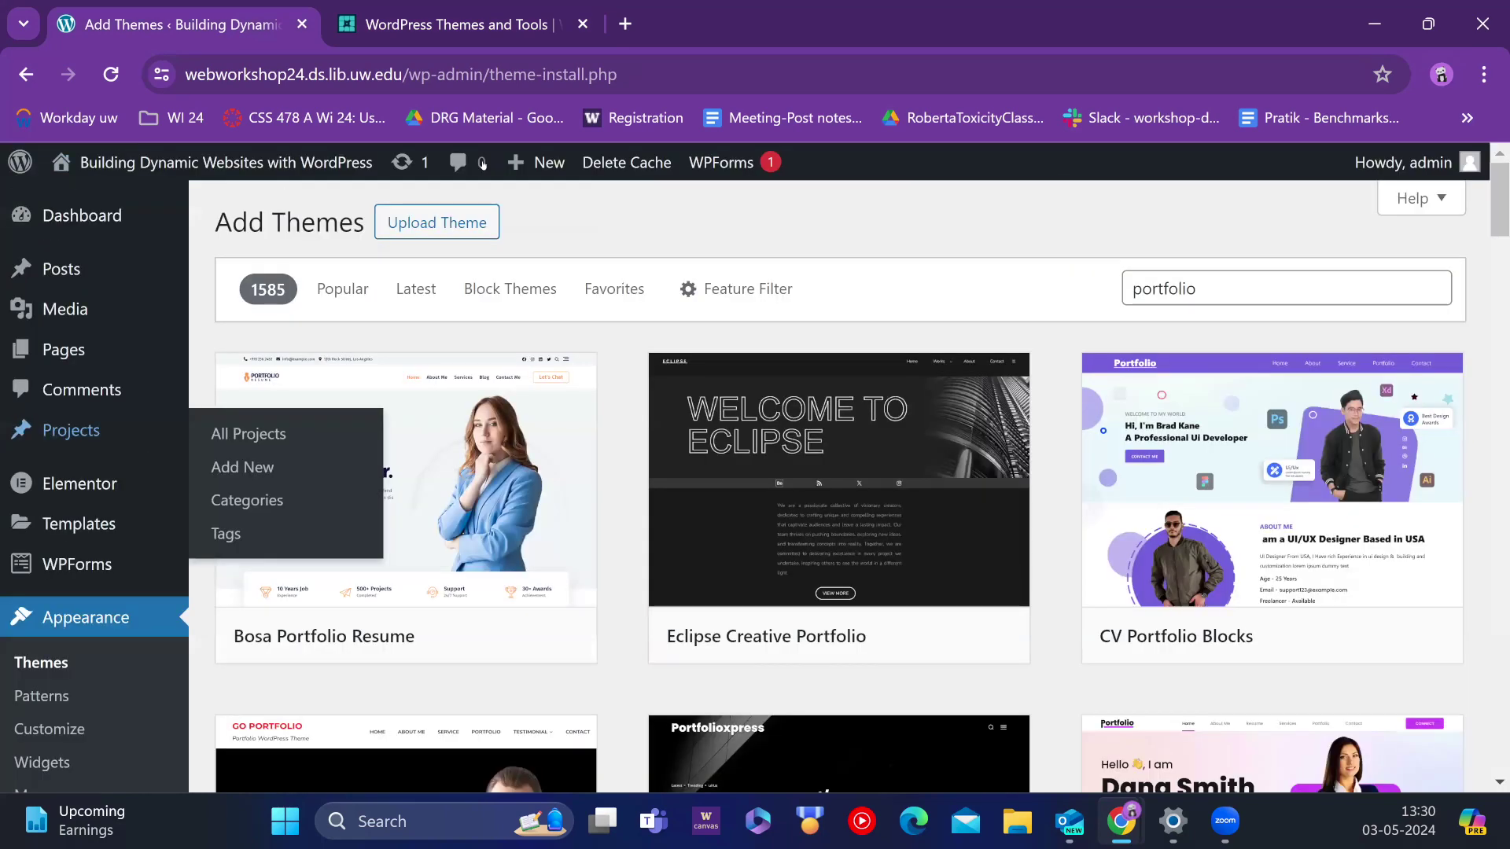
{"action": "left_click", "coordinate": [440, 223]}
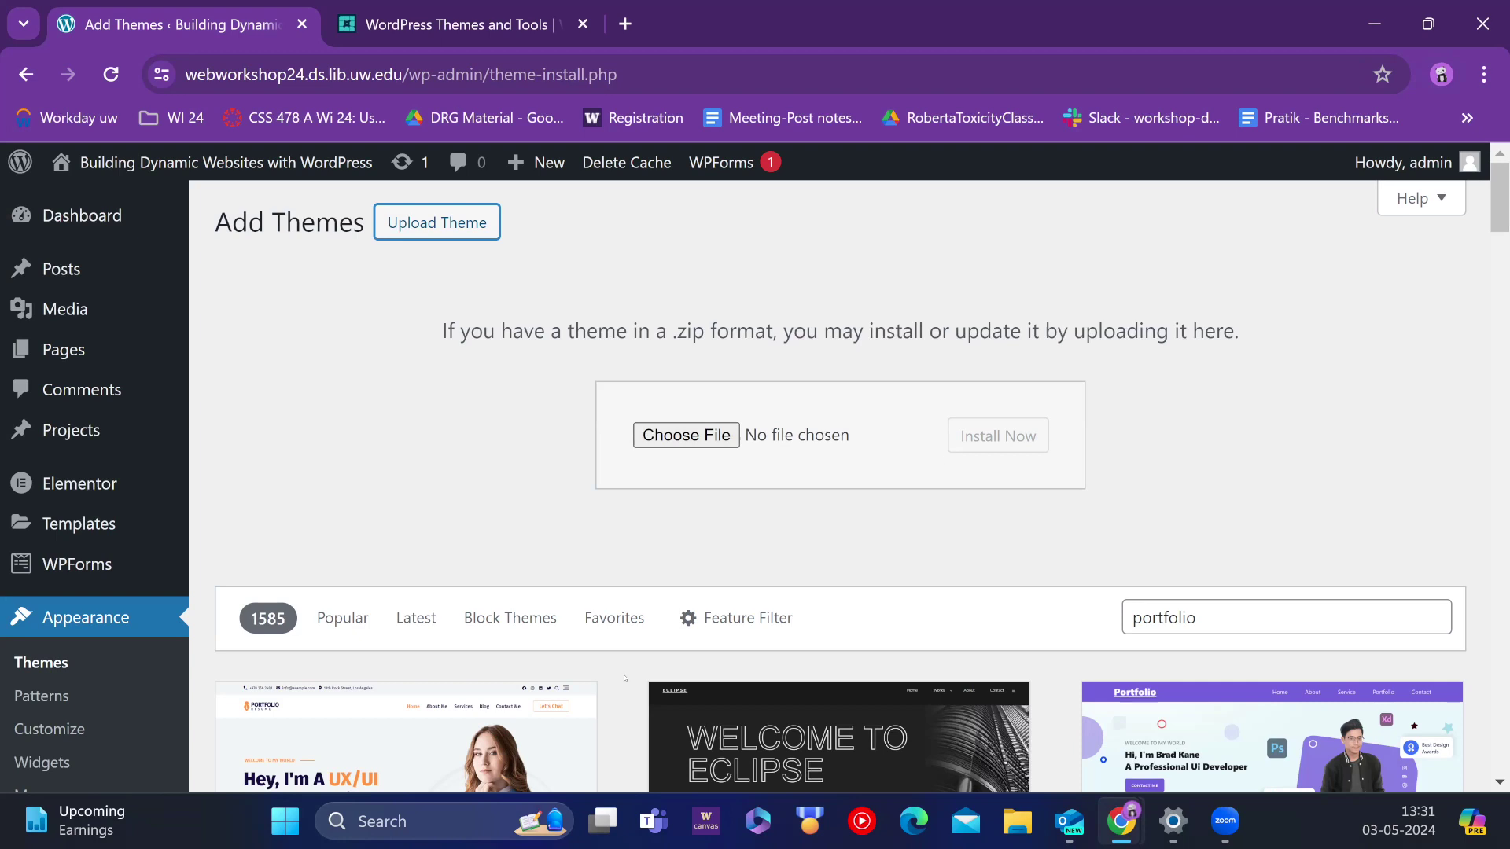
Step: Go back to the installed Themes page, then advance the audience slides to the next slide
{"action": "mouse_move", "coordinate": [55, 503]}
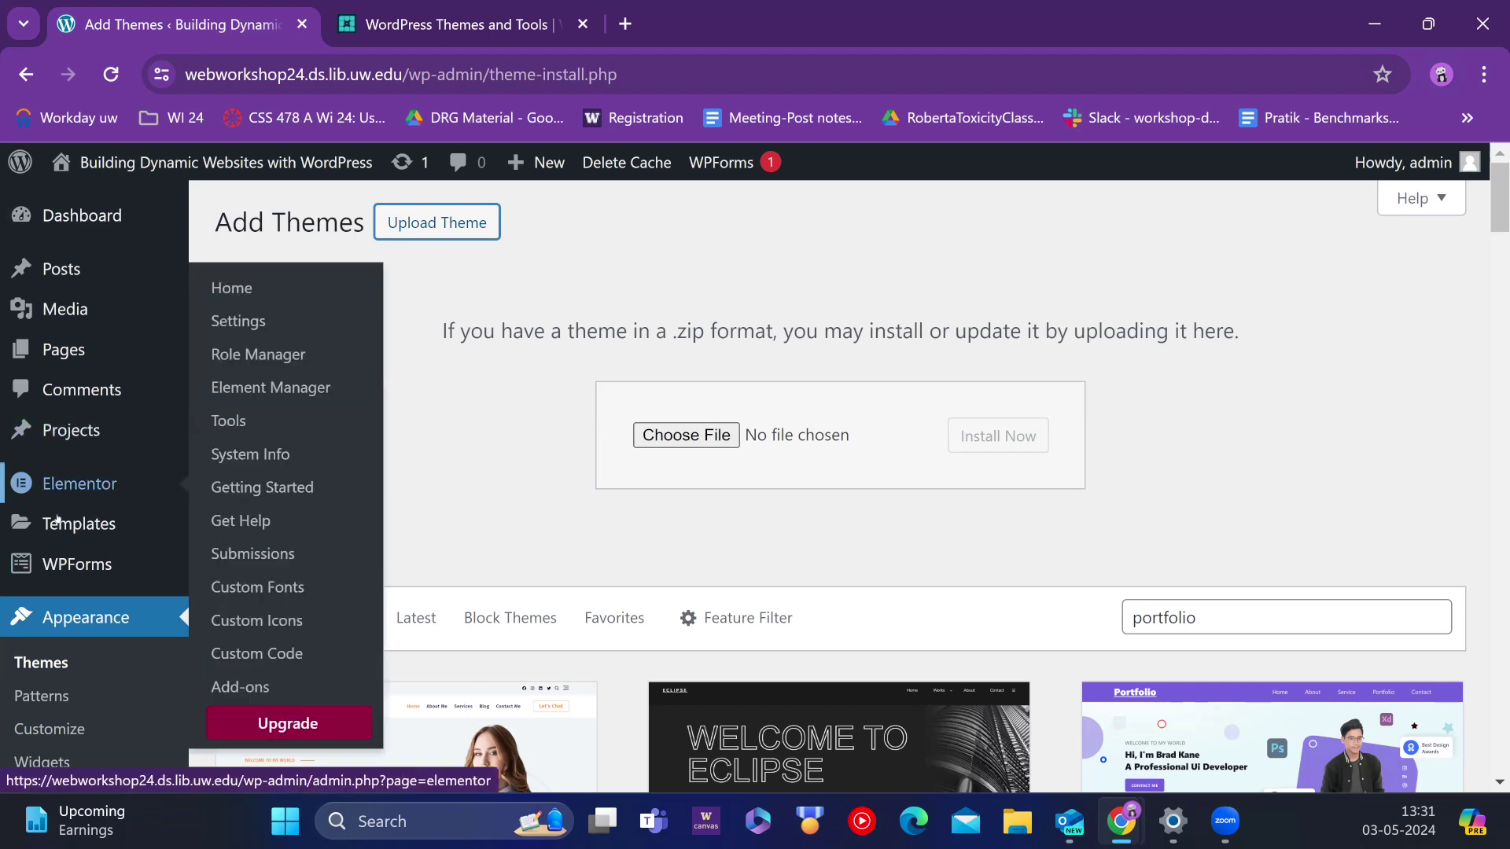
{"action": "mouse_move", "coordinate": [65, 542]}
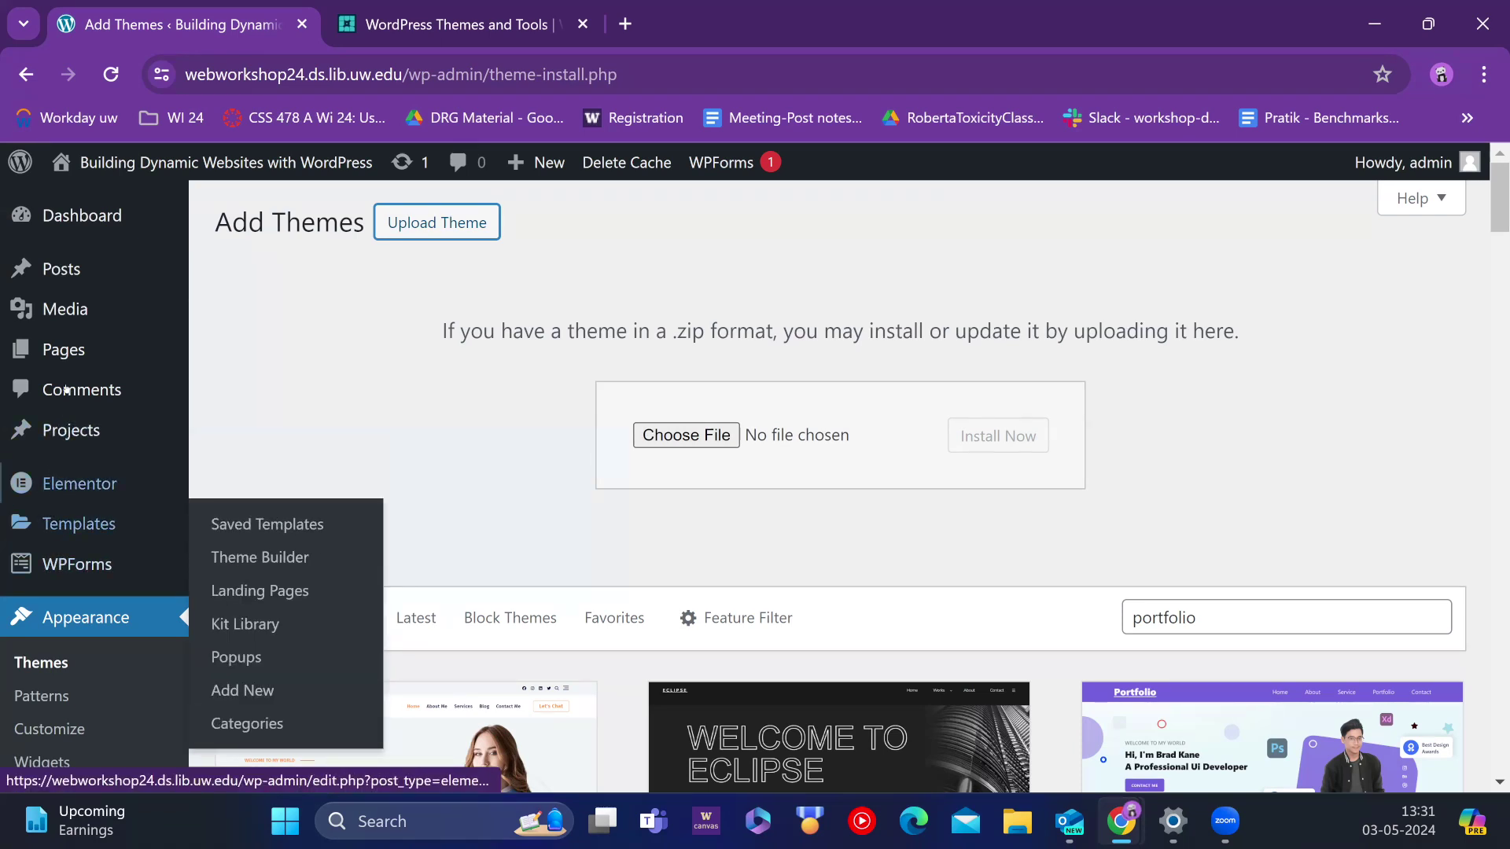
{"action": "left_click", "coordinate": [48, 662]}
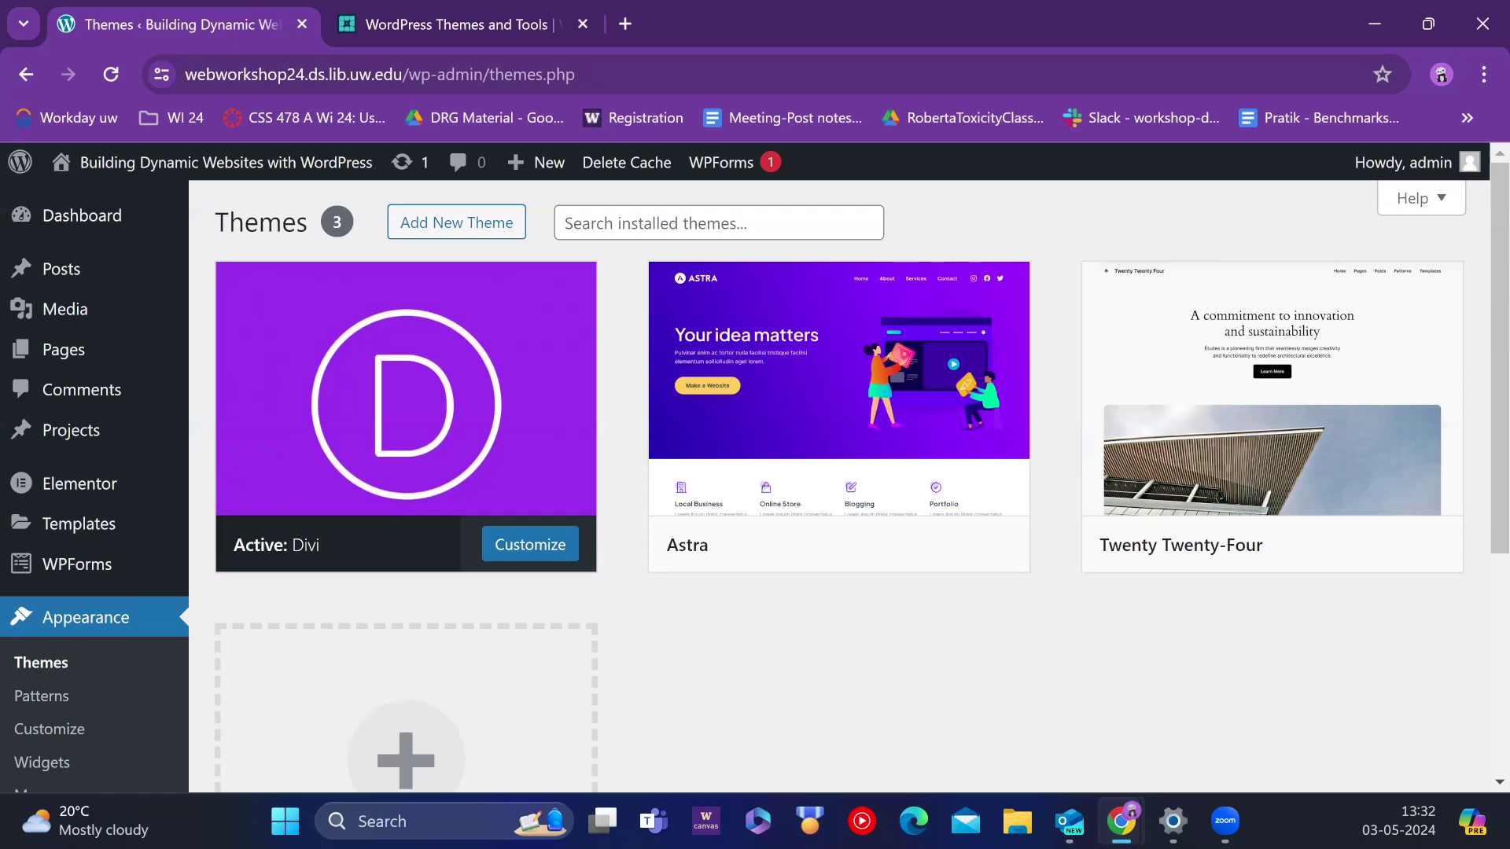
{"action": "key", "text": "alt+Tab"}
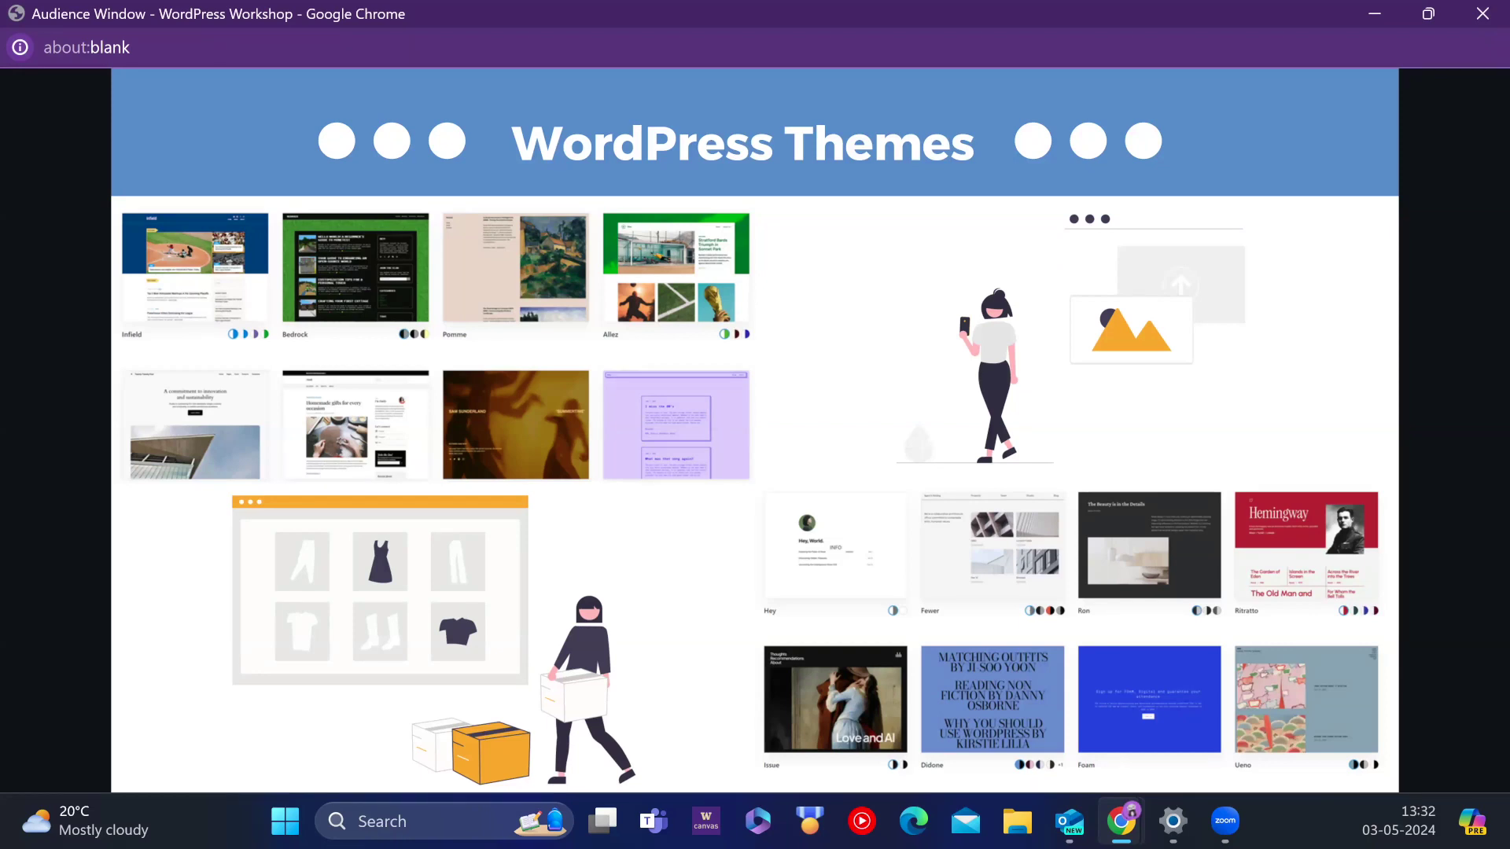
{"action": "key", "text": "Right"}
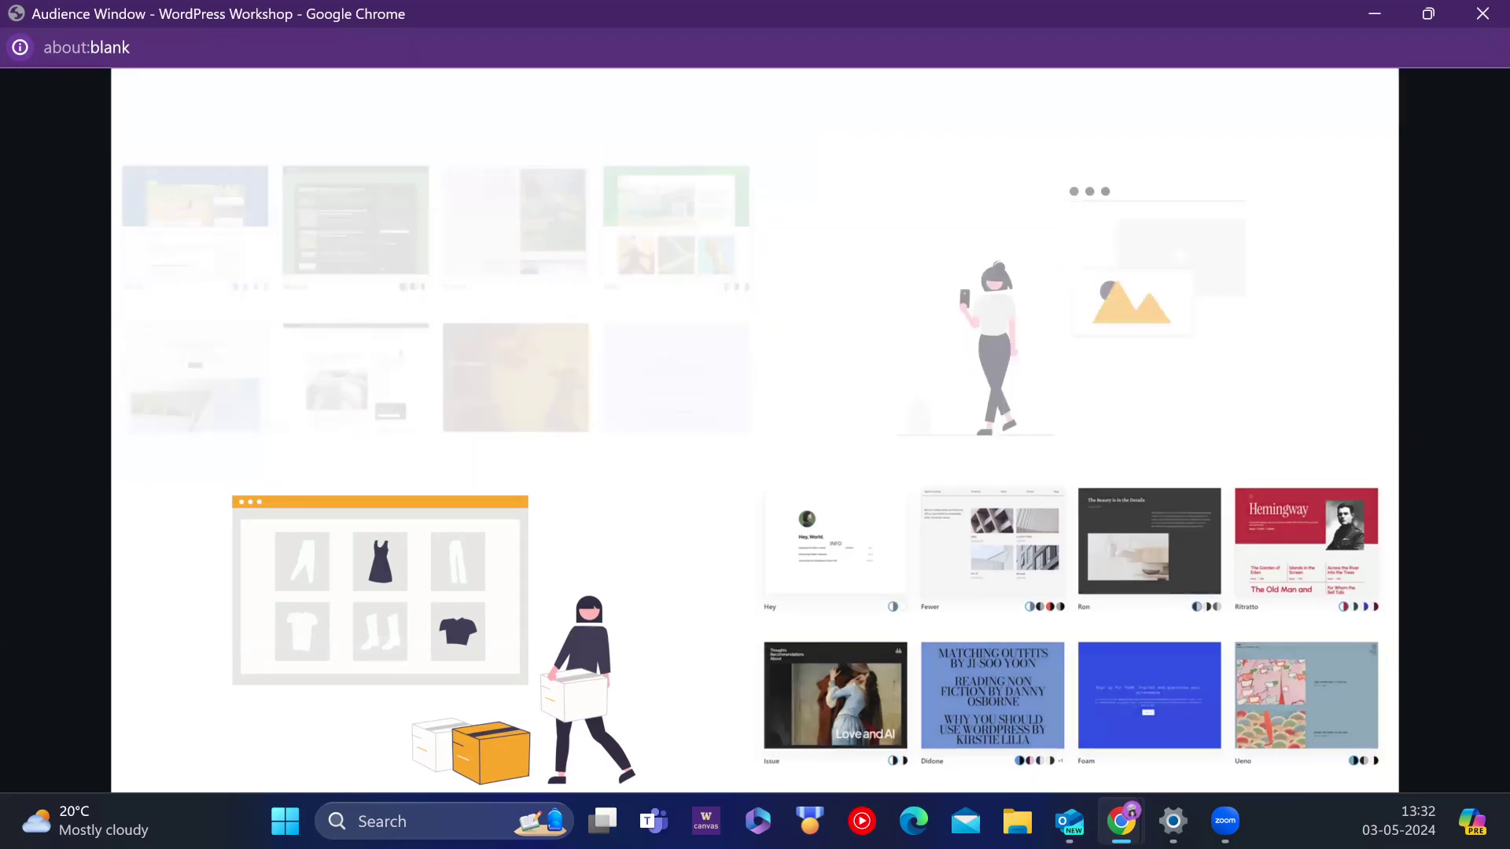
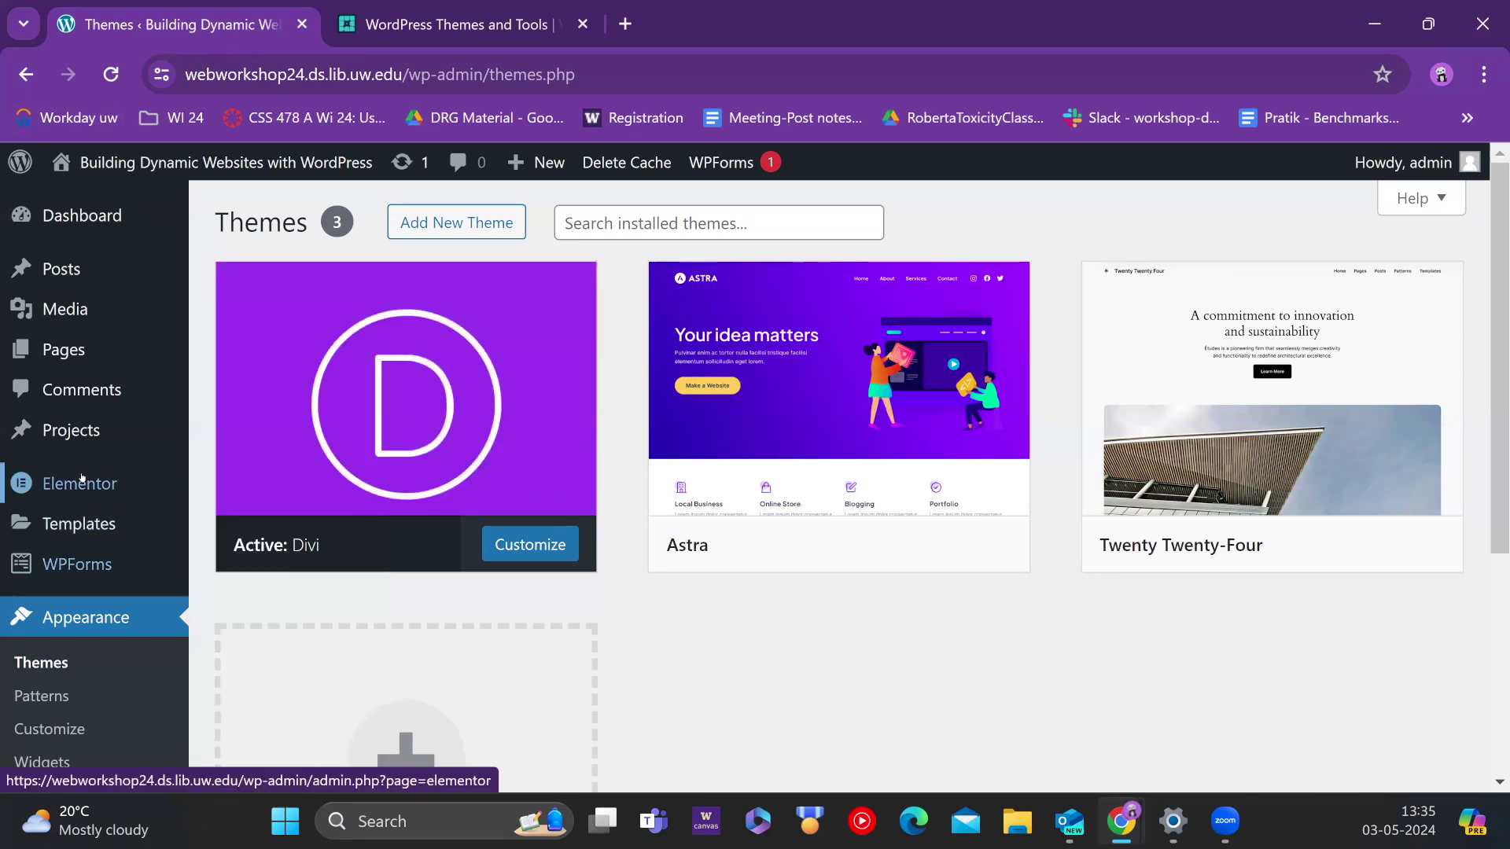
Step: Scroll down the Themes page past the Divi, Astra and Twenty Twenty-Four theme cards
{"action": "scroll", "coordinate": [78, 487], "scroll_direction": "down", "scroll_amount": 4}
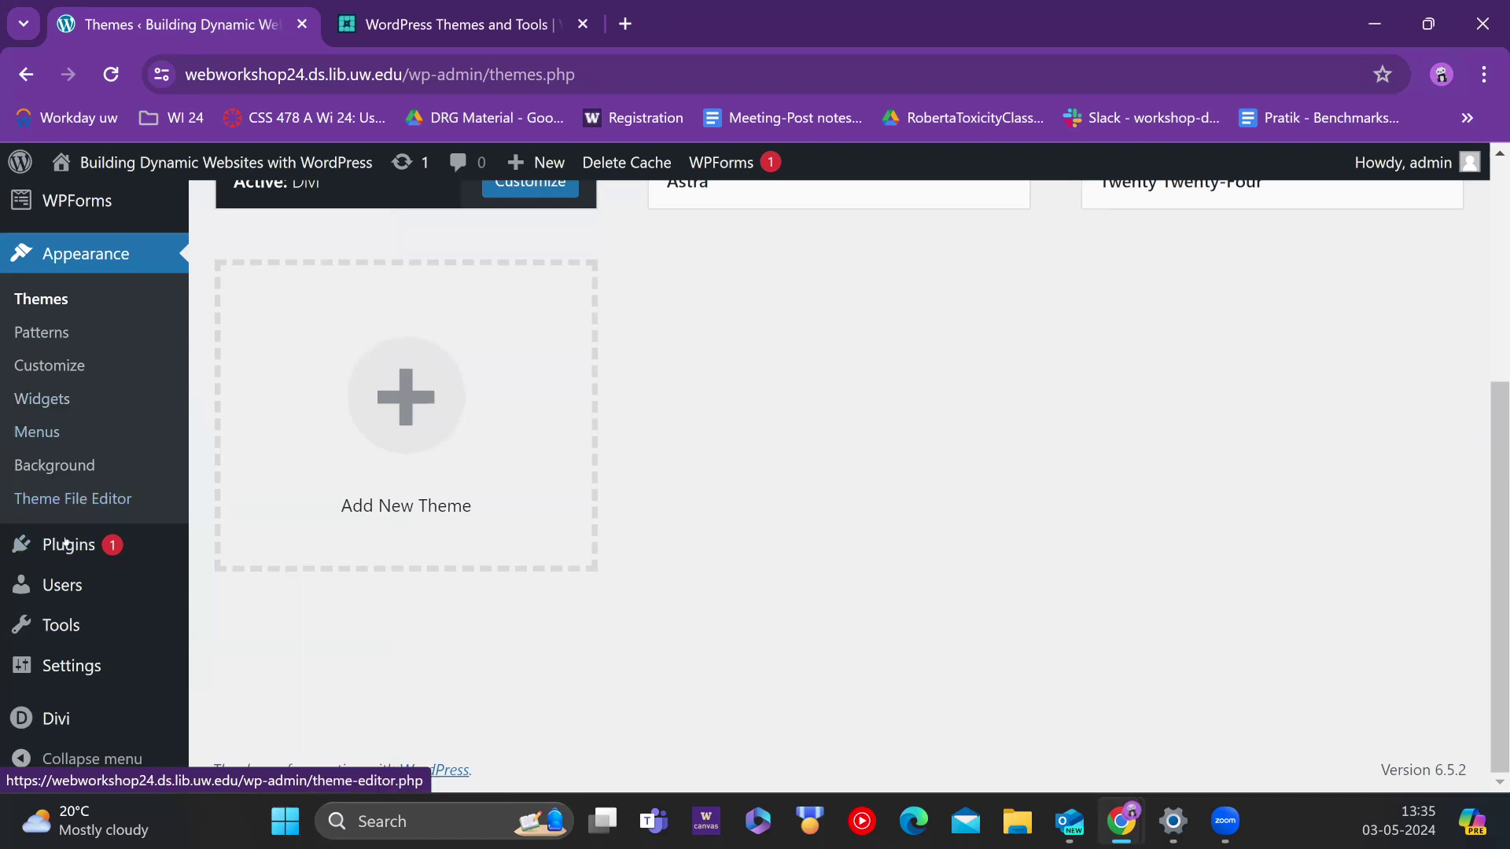
{"action": "mouse_move", "coordinate": [65, 545]}
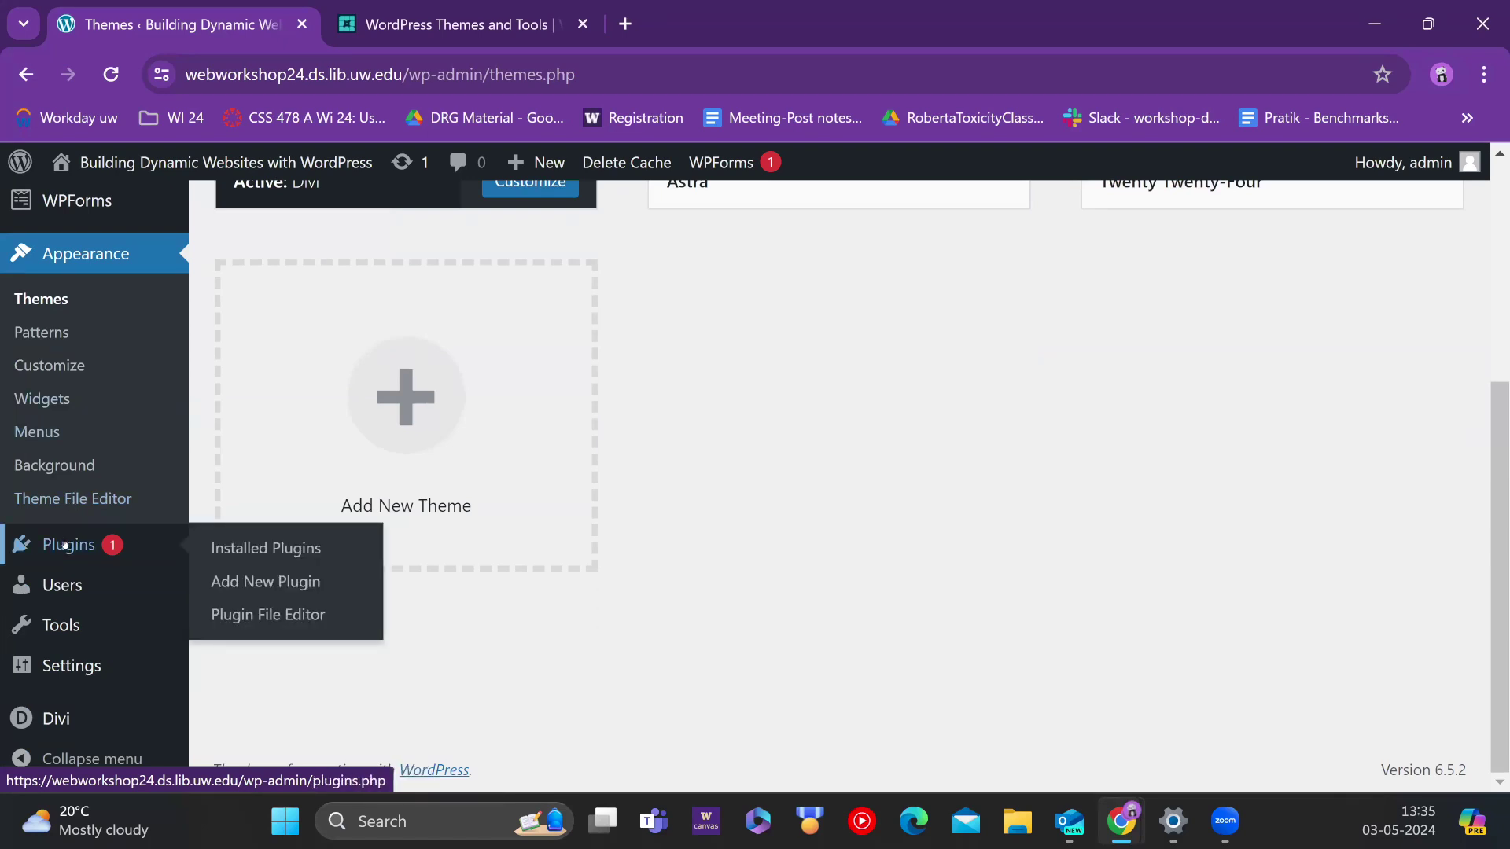
Step: Open the Installed Plugins list and scroll through the seven plugins
{"action": "left_click", "coordinate": [74, 545]}
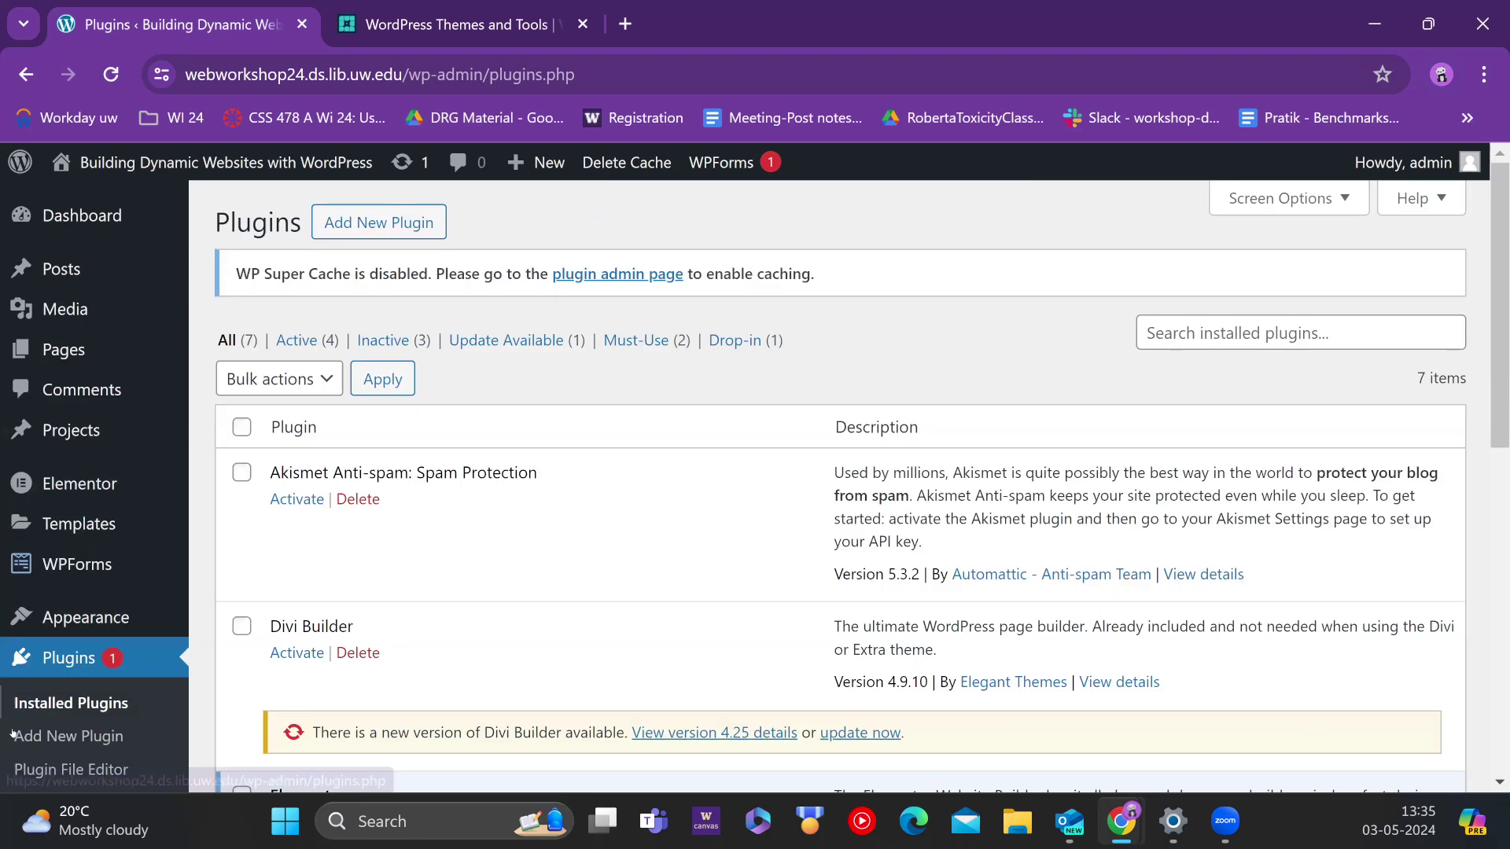
{"action": "mouse_move", "coordinate": [86, 617]}
{"action": "scroll", "coordinate": [713, 357], "scroll_direction": "down", "scroll_amount": 3}
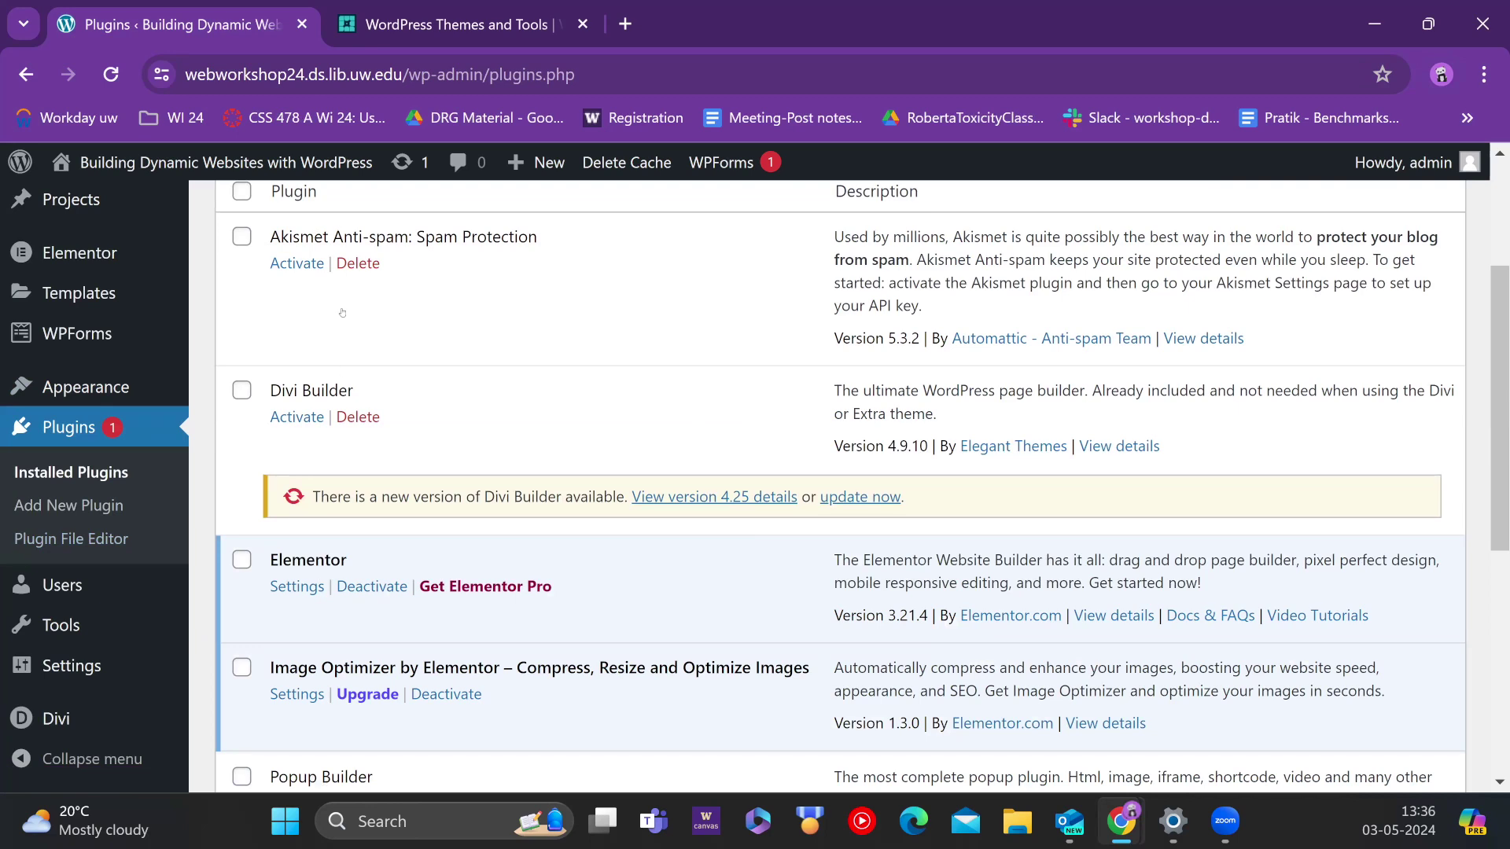
{"action": "scroll", "coordinate": [337, 517], "scroll_direction": "down", "scroll_amount": 6}
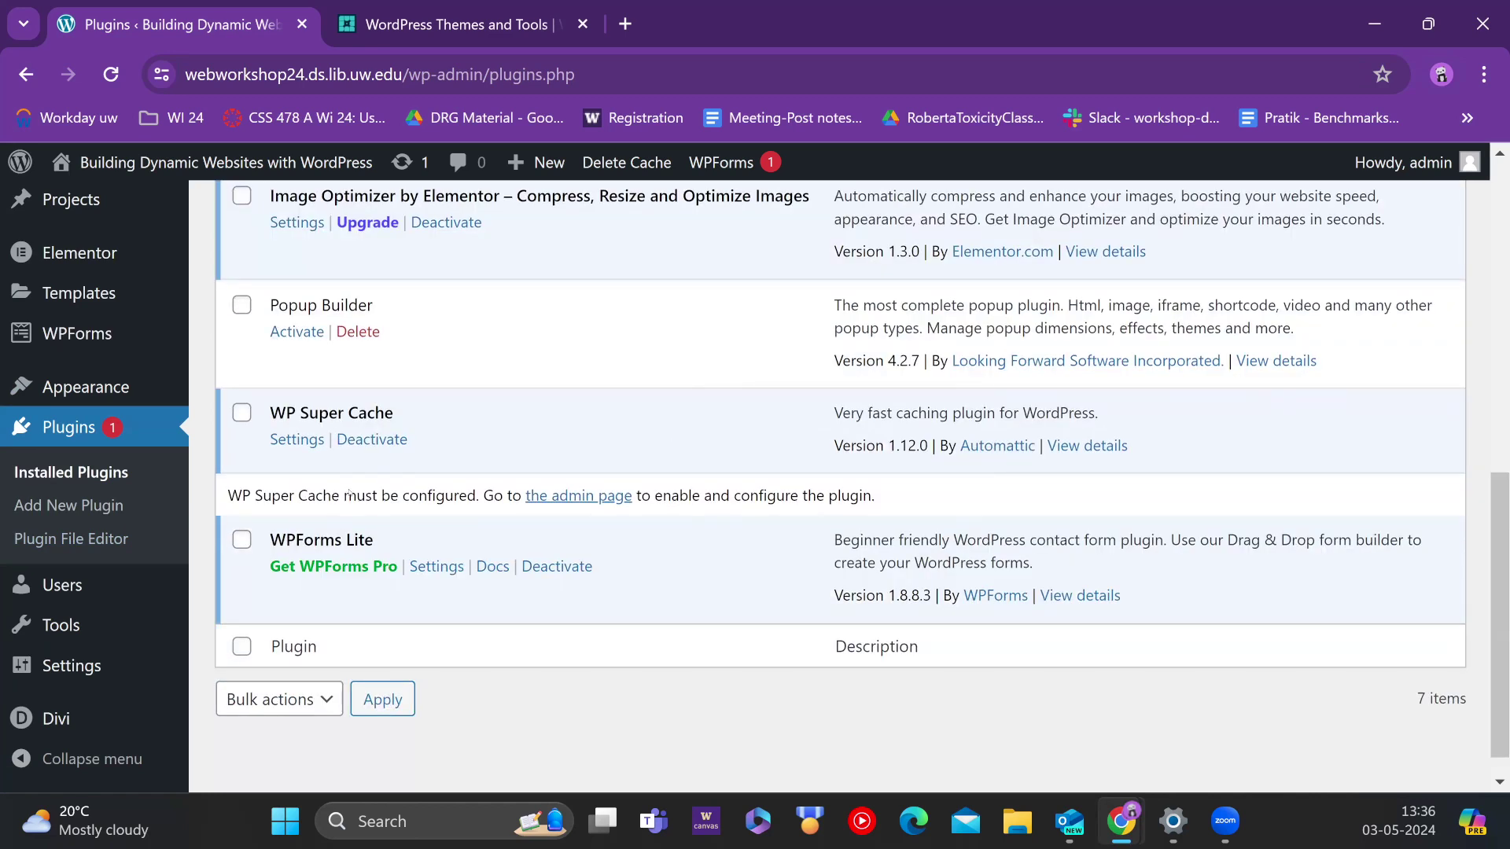
{"action": "scroll", "coordinate": [348, 494], "scroll_direction": "up", "scroll_amount": 8}
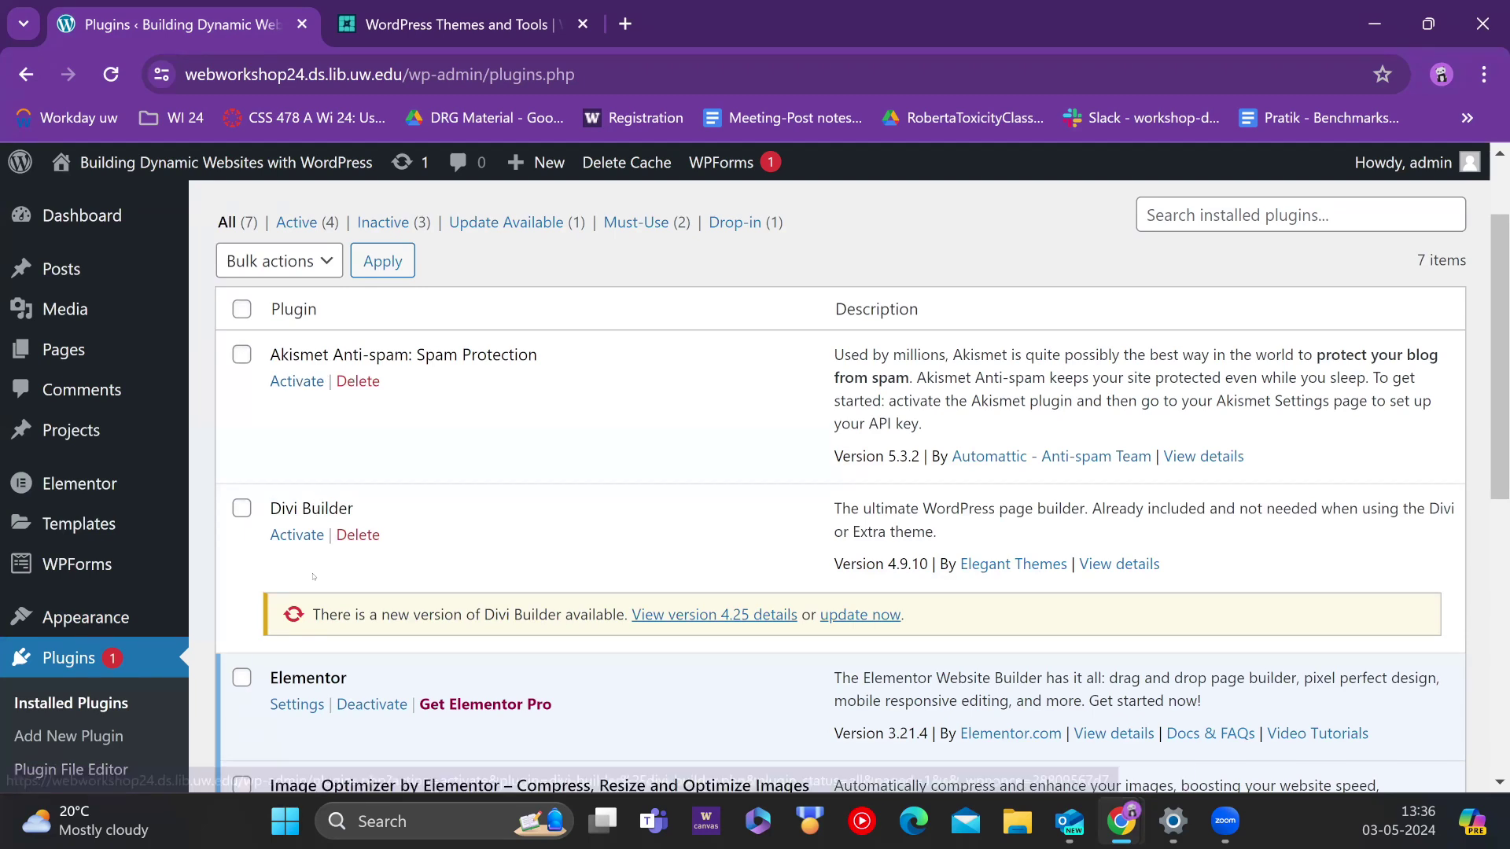
{"action": "scroll", "coordinate": [312, 576], "scroll_direction": "down", "scroll_amount": 3}
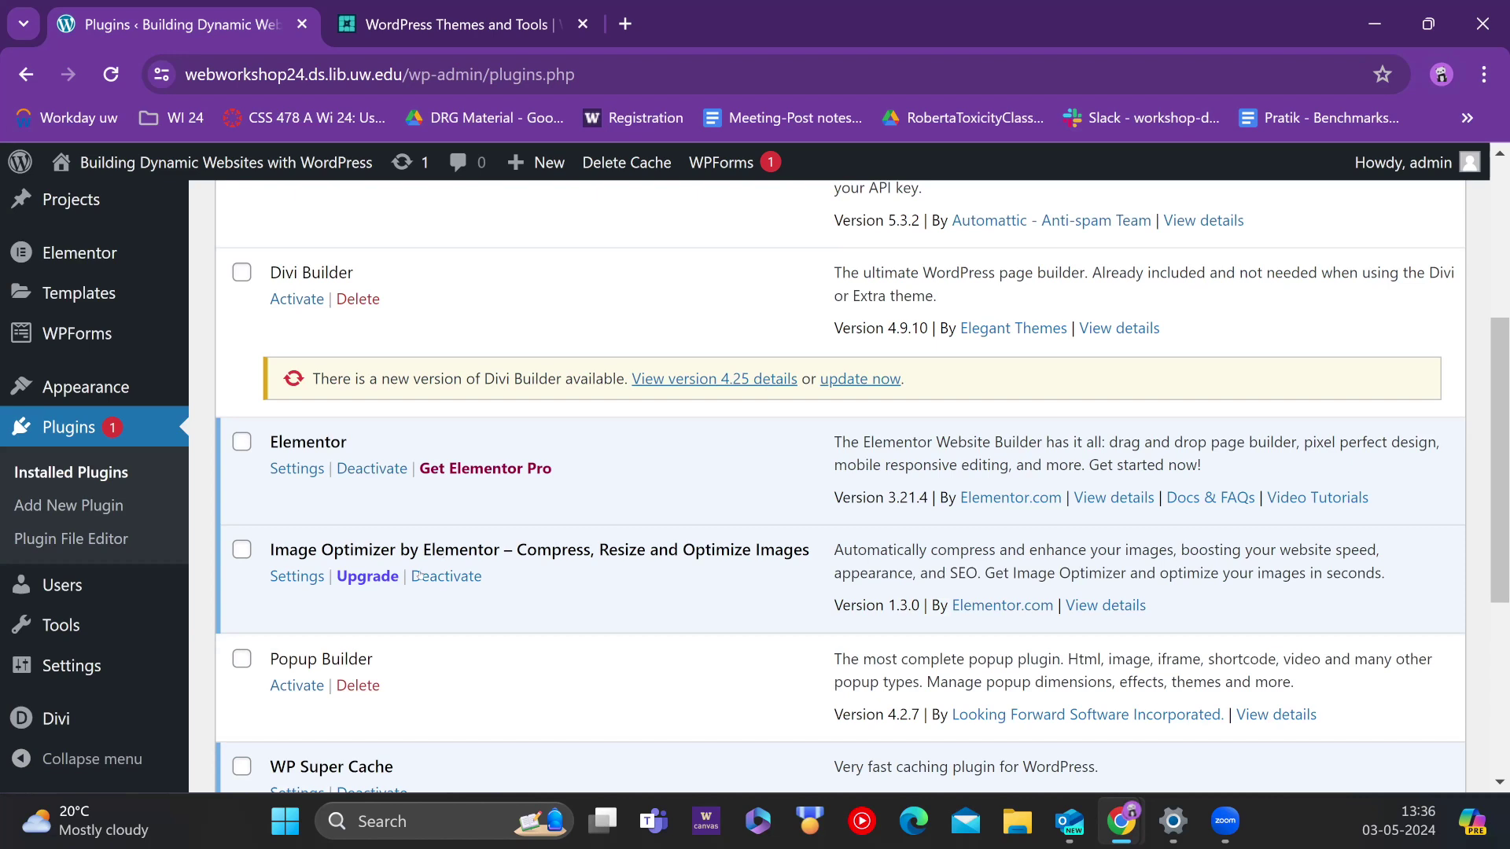
Step: Highlight the Elementor plugin name and keep reviewing the plugin list
{"action": "left_click_drag", "start_coordinate": [272, 438], "coordinate": [347, 432]}
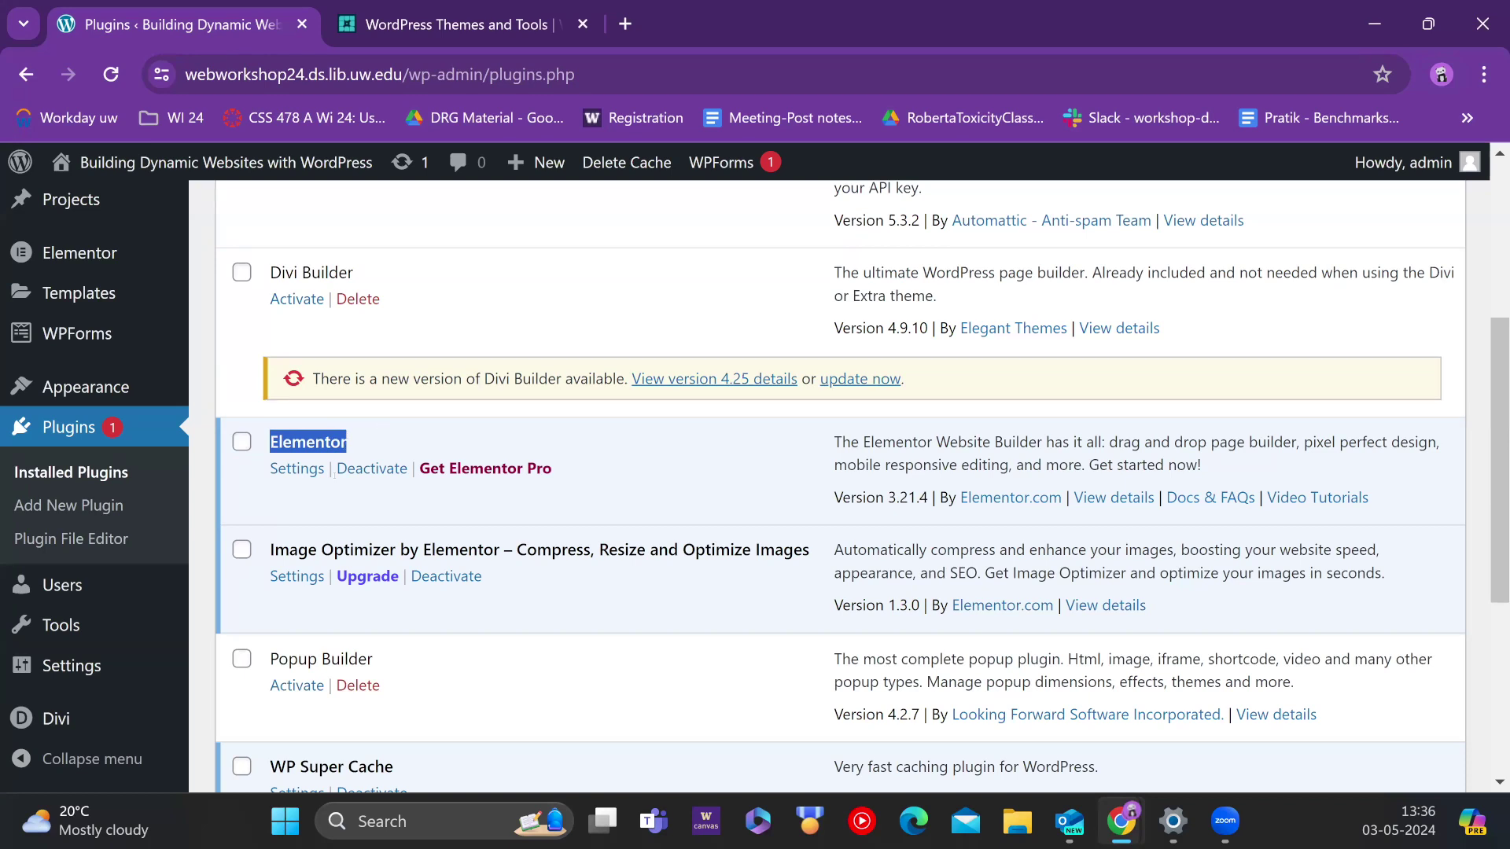
{"action": "scroll", "coordinate": [340, 480], "scroll_direction": "down", "scroll_amount": 3}
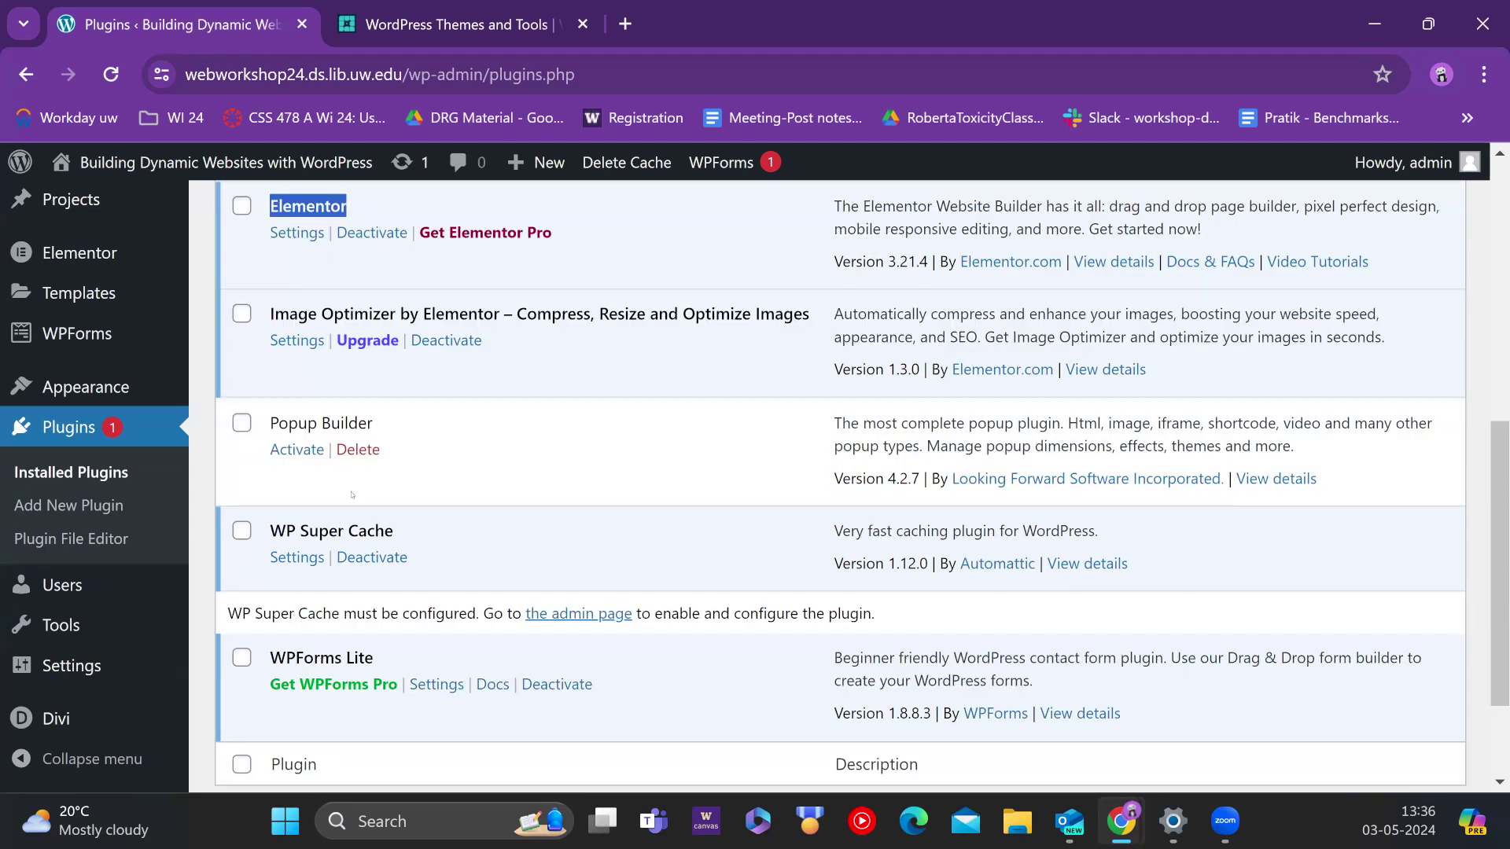
{"action": "scroll", "coordinate": [429, 474], "scroll_direction": "up", "scroll_amount": 3}
{"action": "scroll", "coordinate": [376, 574], "scroll_direction": "down", "scroll_amount": 1}
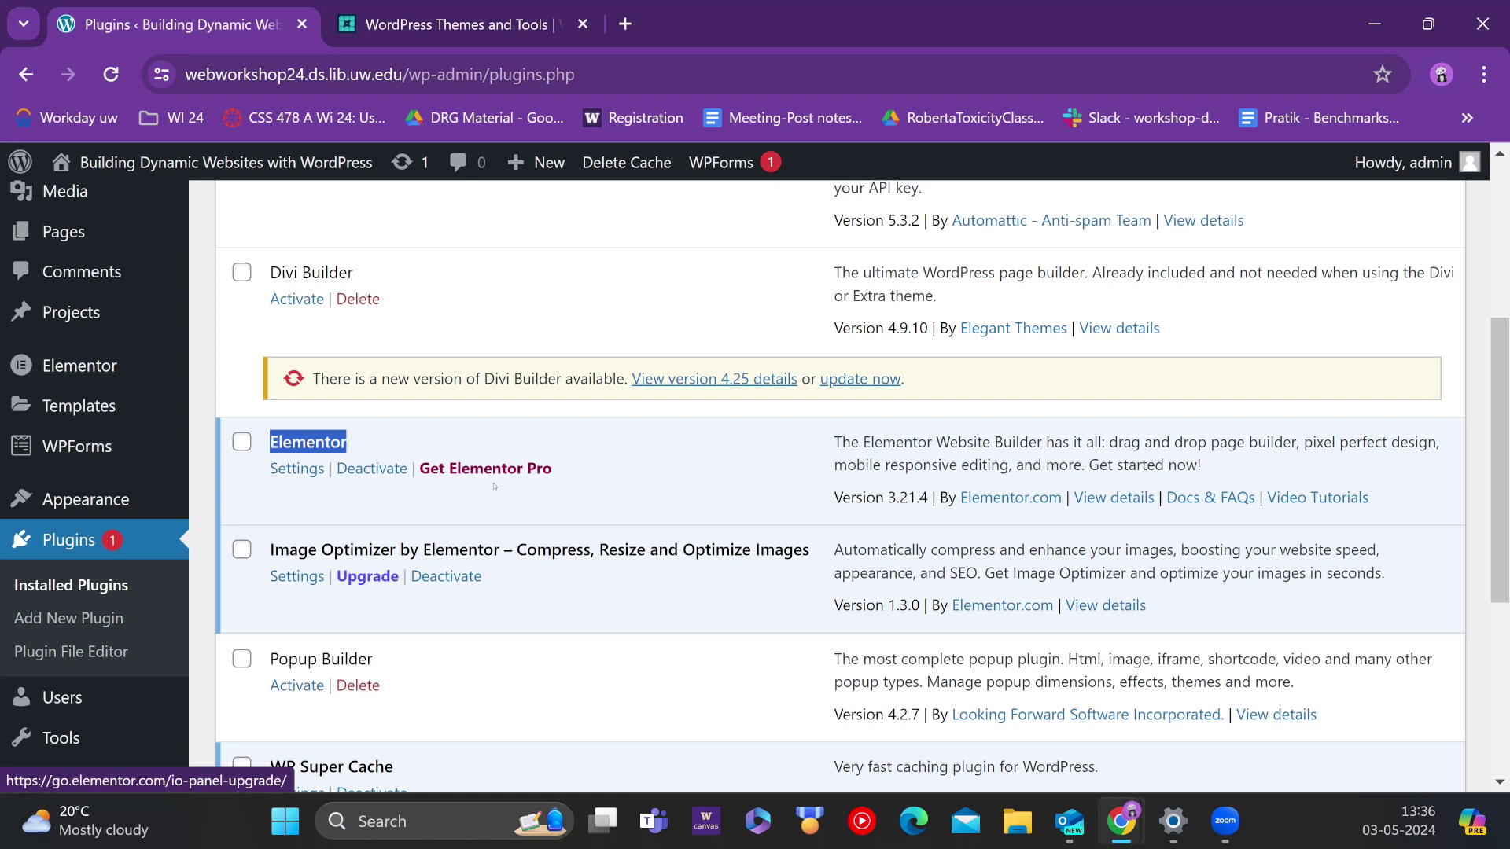
{"action": "scroll", "coordinate": [447, 523], "scroll_direction": "down", "scroll_amount": 5}
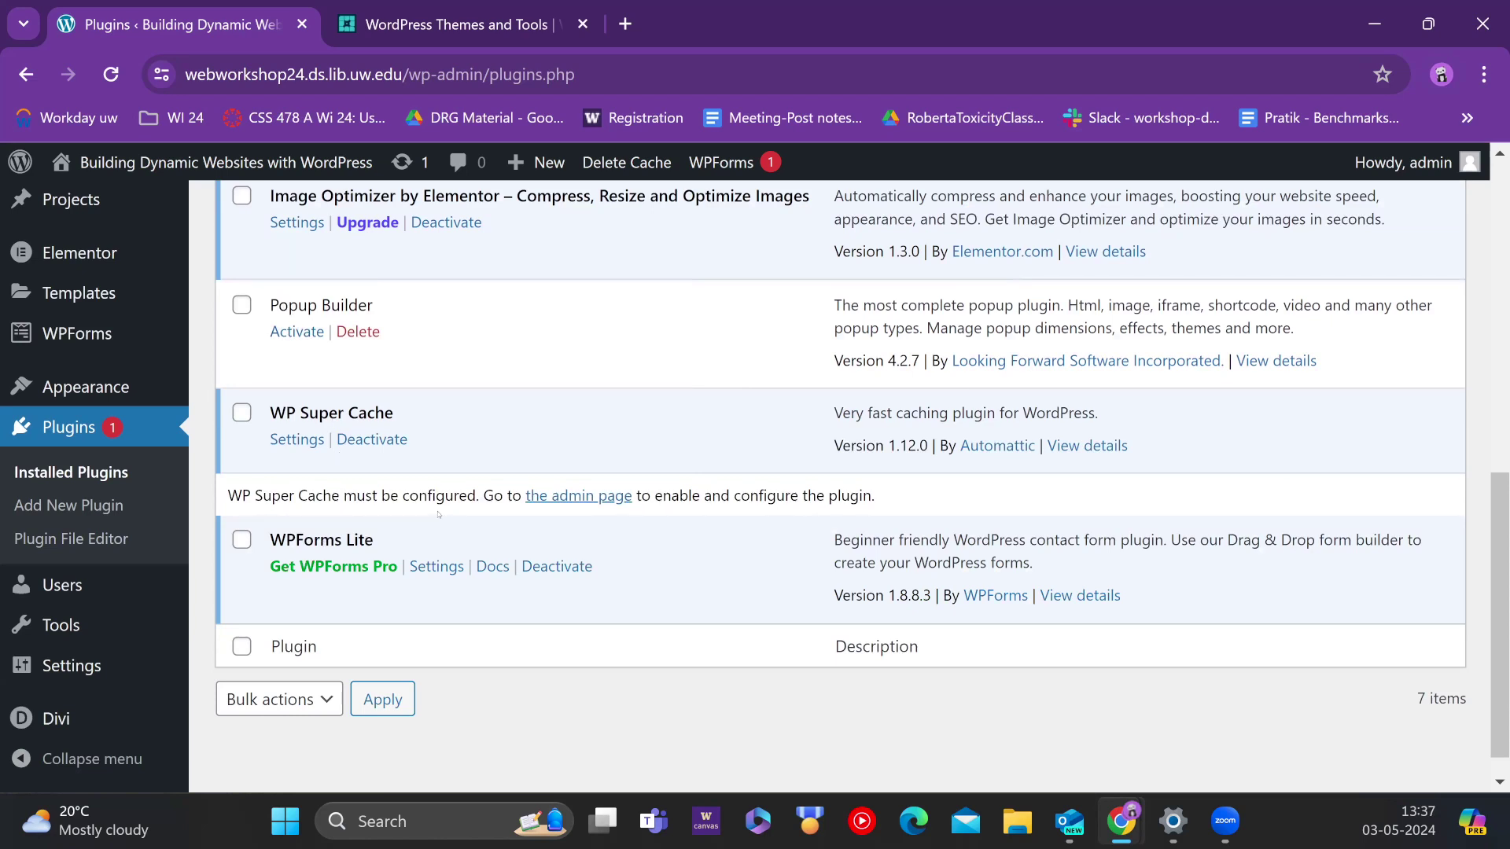
{"action": "scroll", "coordinate": [438, 515], "scroll_direction": "up", "scroll_amount": 12}
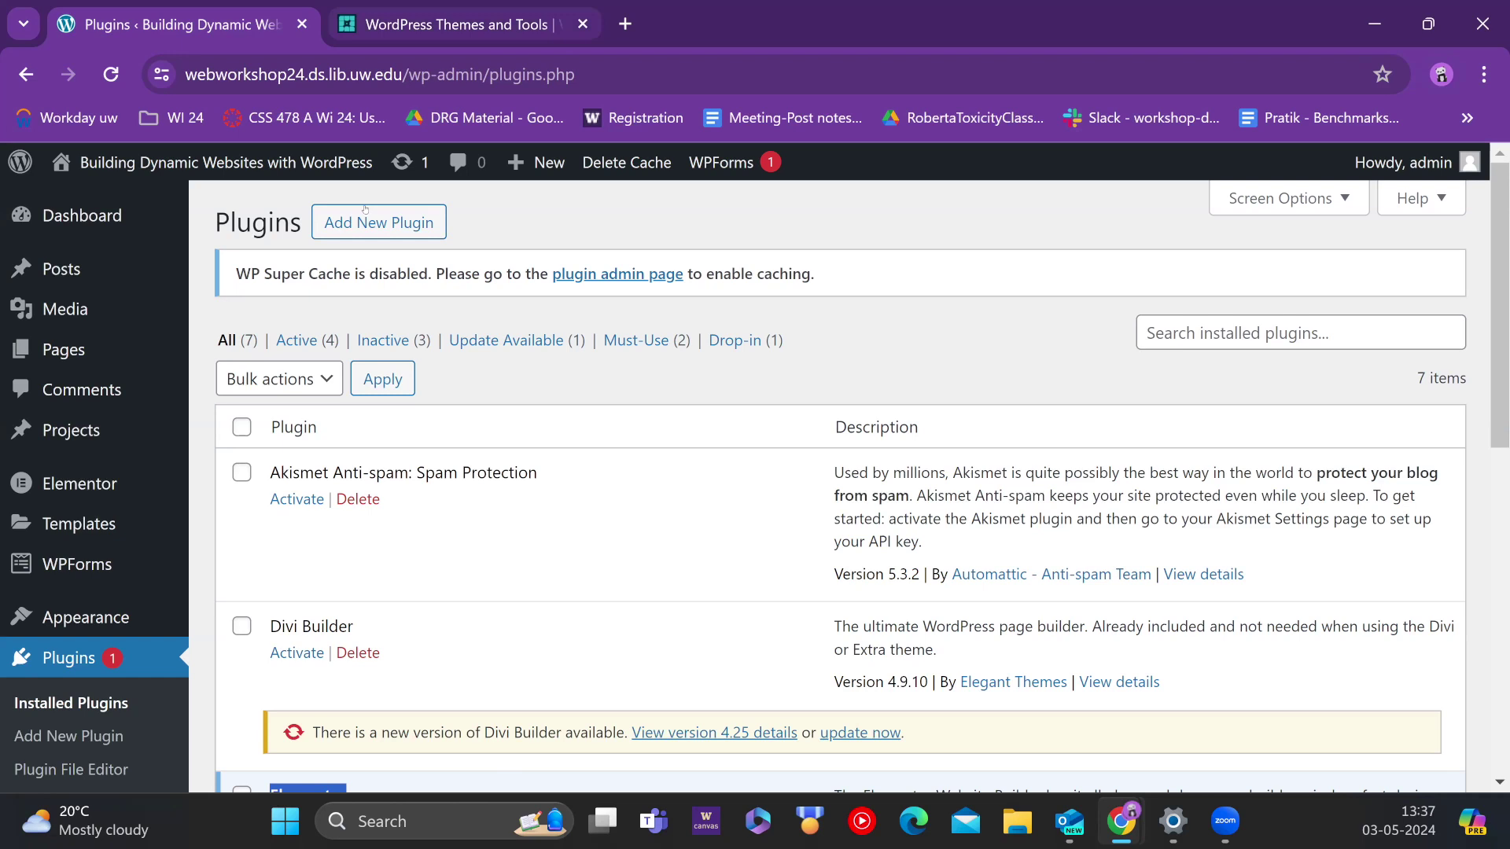
Step: Open the live site in a new tab and go to its Pratik page
{"action": "mouse_move", "coordinate": [202, 206]}
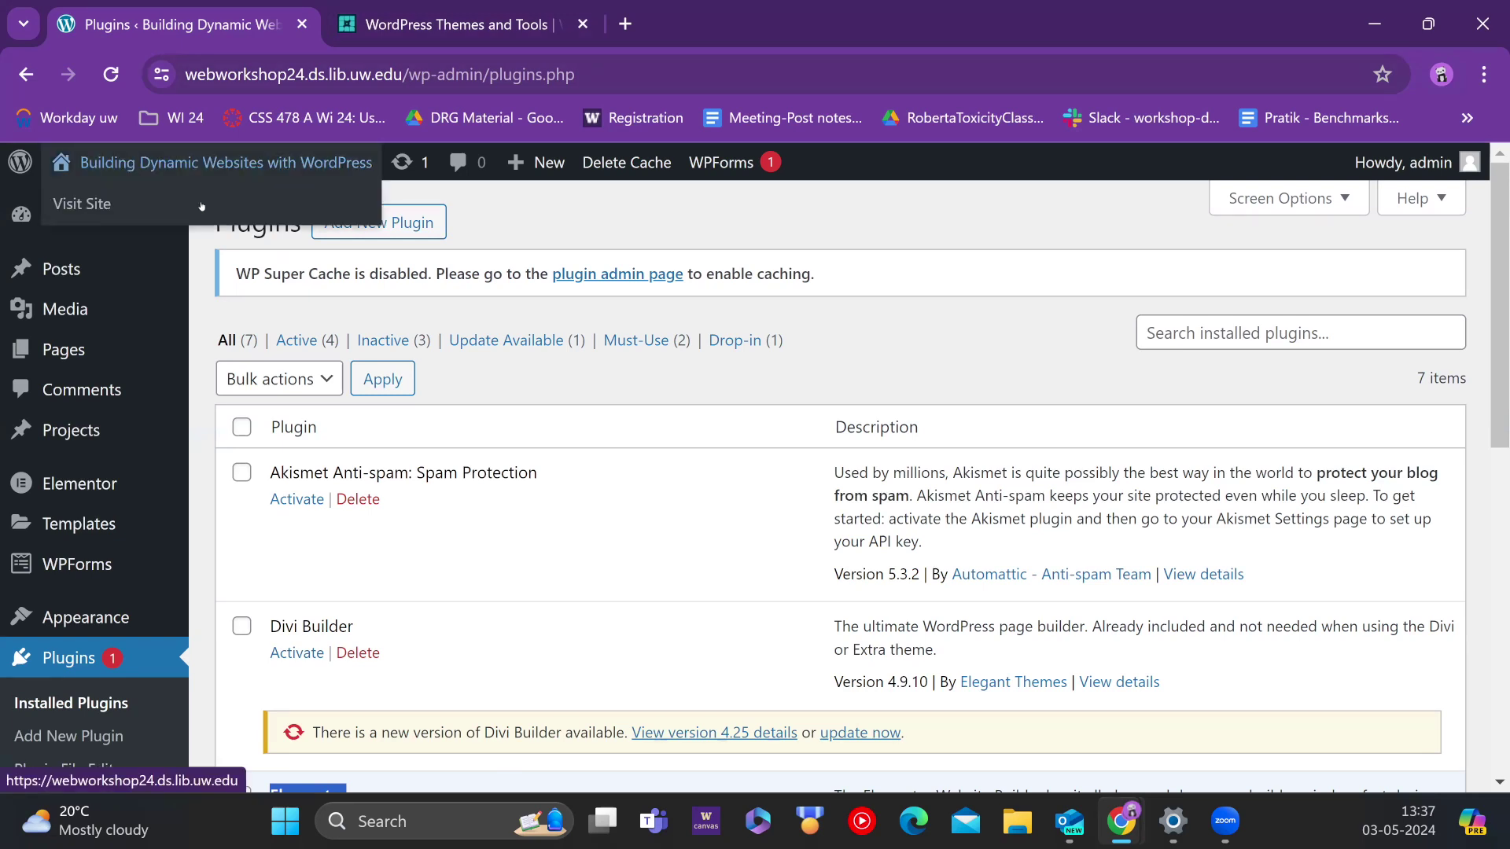
{"action": "middle_click", "coordinate": [107, 206]}
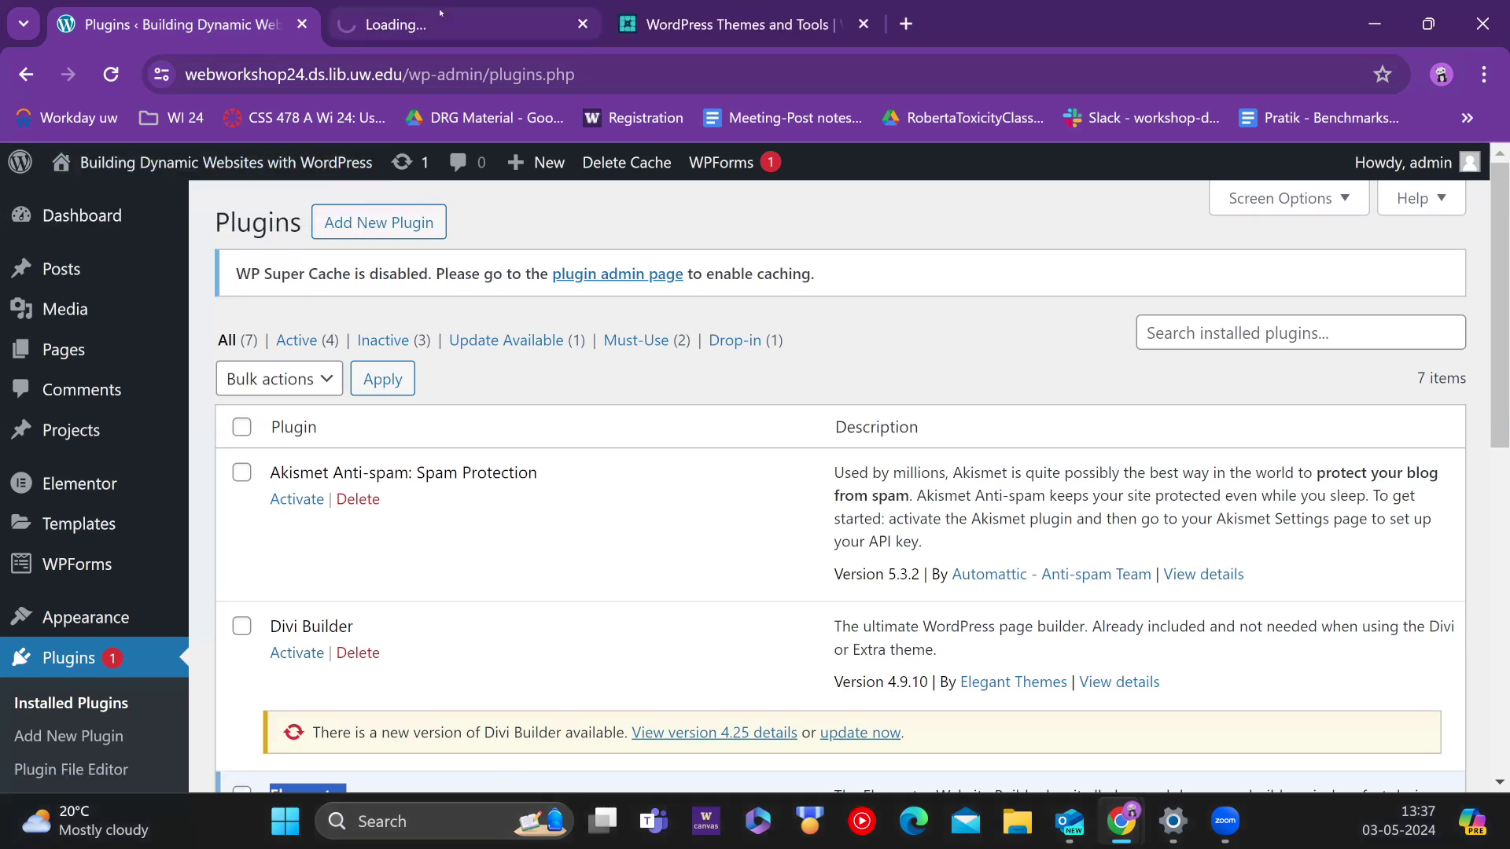
{"action": "left_click", "coordinate": [431, 16]}
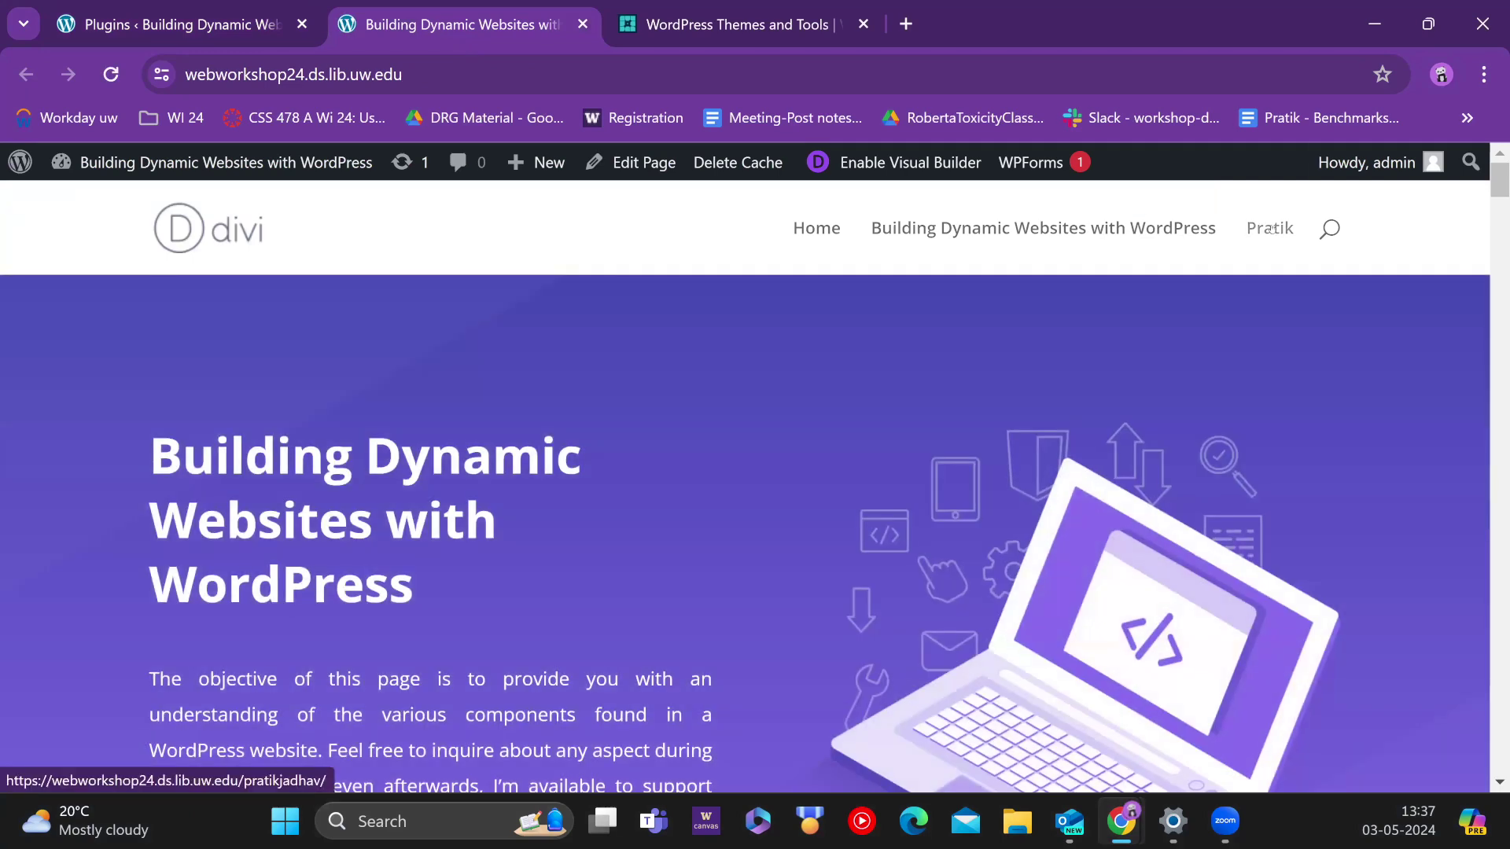
{"action": "left_click", "coordinate": [1271, 229]}
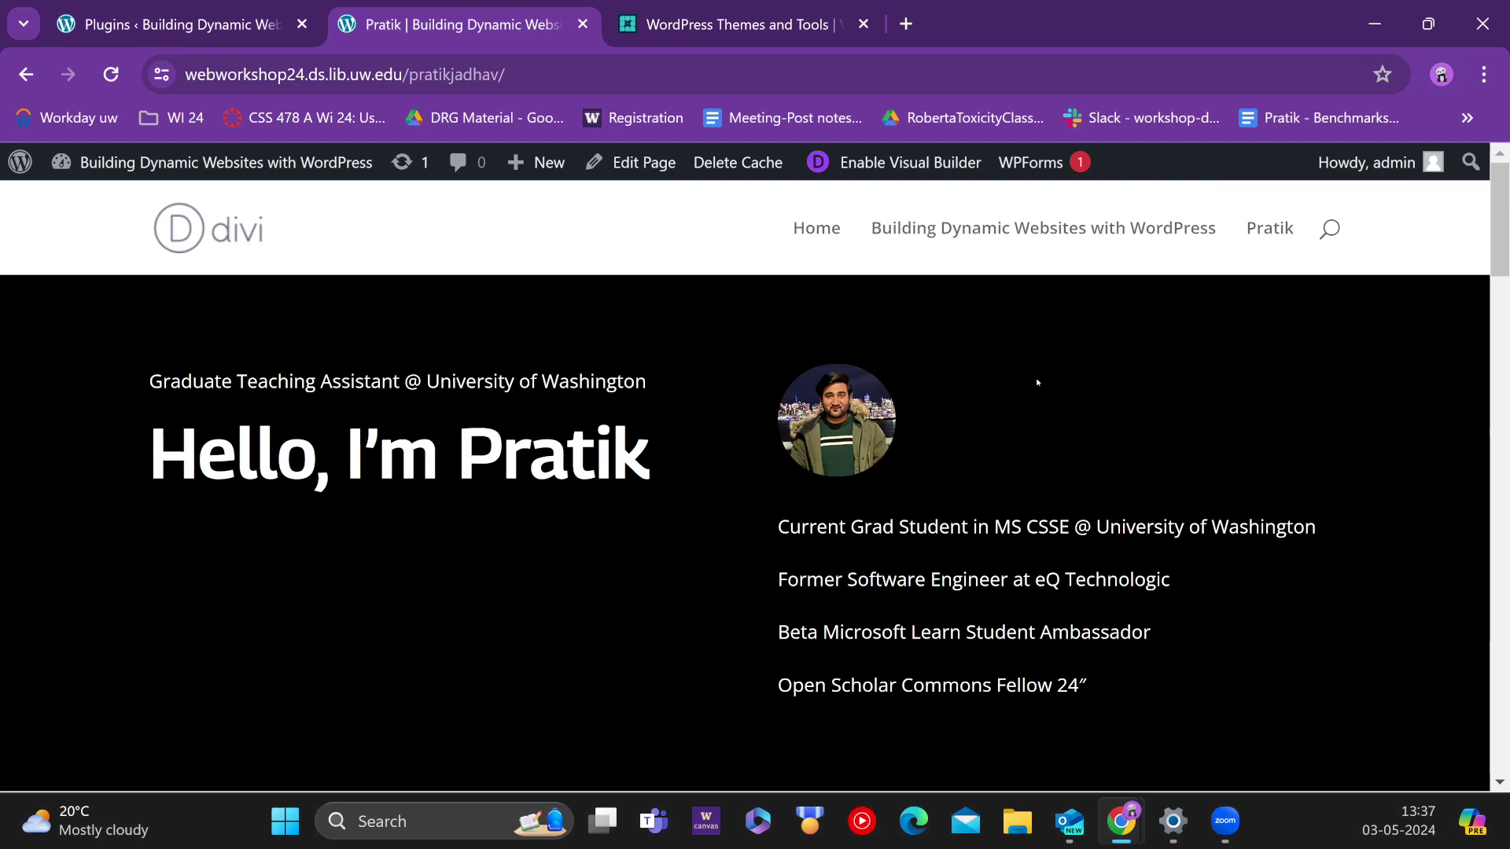
Step: Scroll through the Pratik page's bio and contact form, then return to the Plugins tab
{"action": "scroll", "coordinate": [789, 407], "scroll_direction": "down", "scroll_amount": 2}
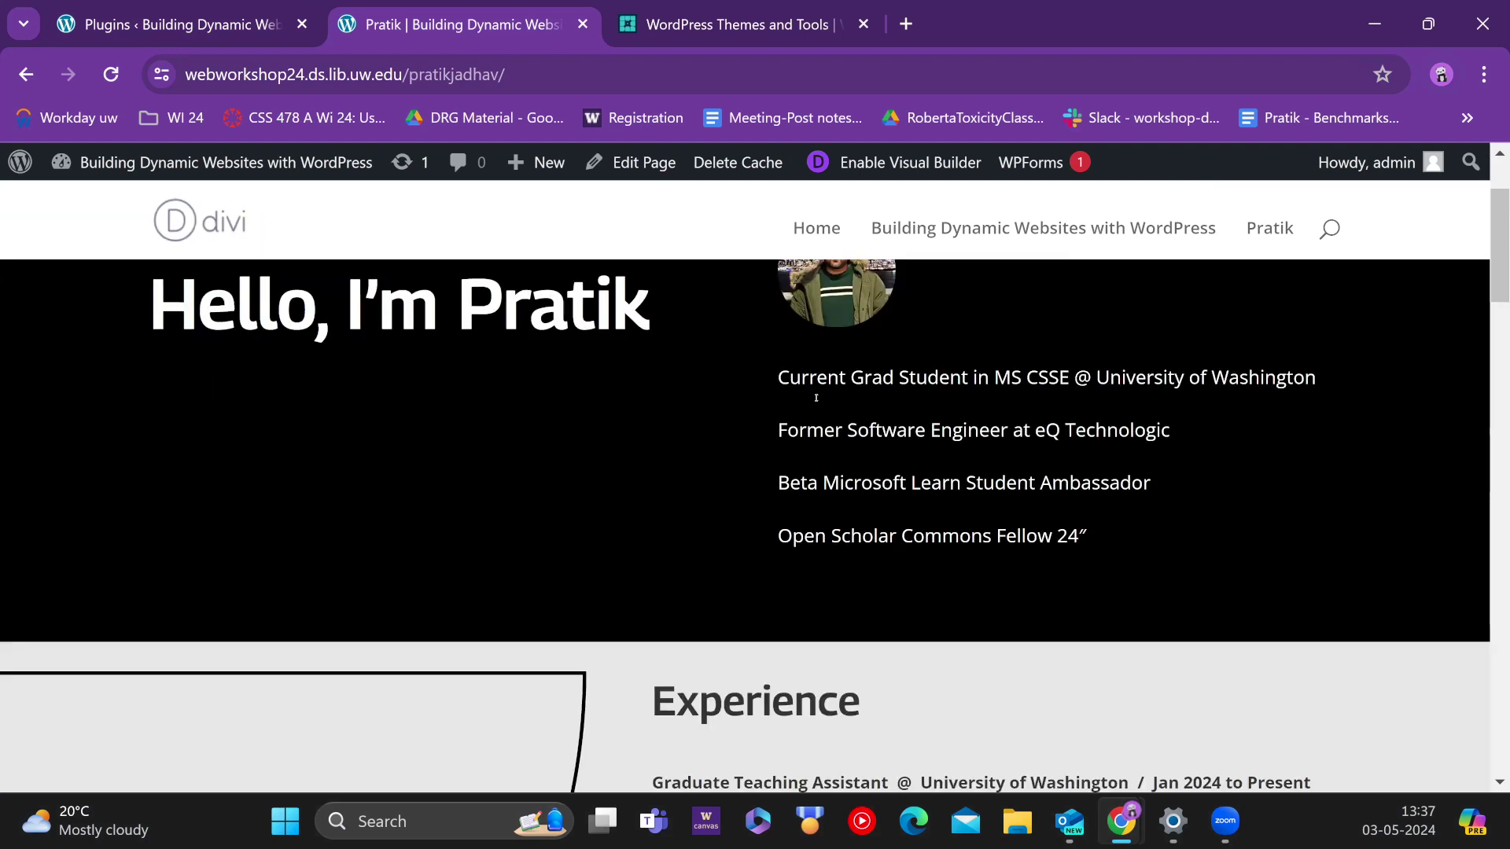
{"action": "scroll", "coordinate": [816, 397], "scroll_direction": "down", "scroll_amount": 15}
{"action": "scroll", "coordinate": [905, 440], "scroll_direction": "up", "scroll_amount": 5}
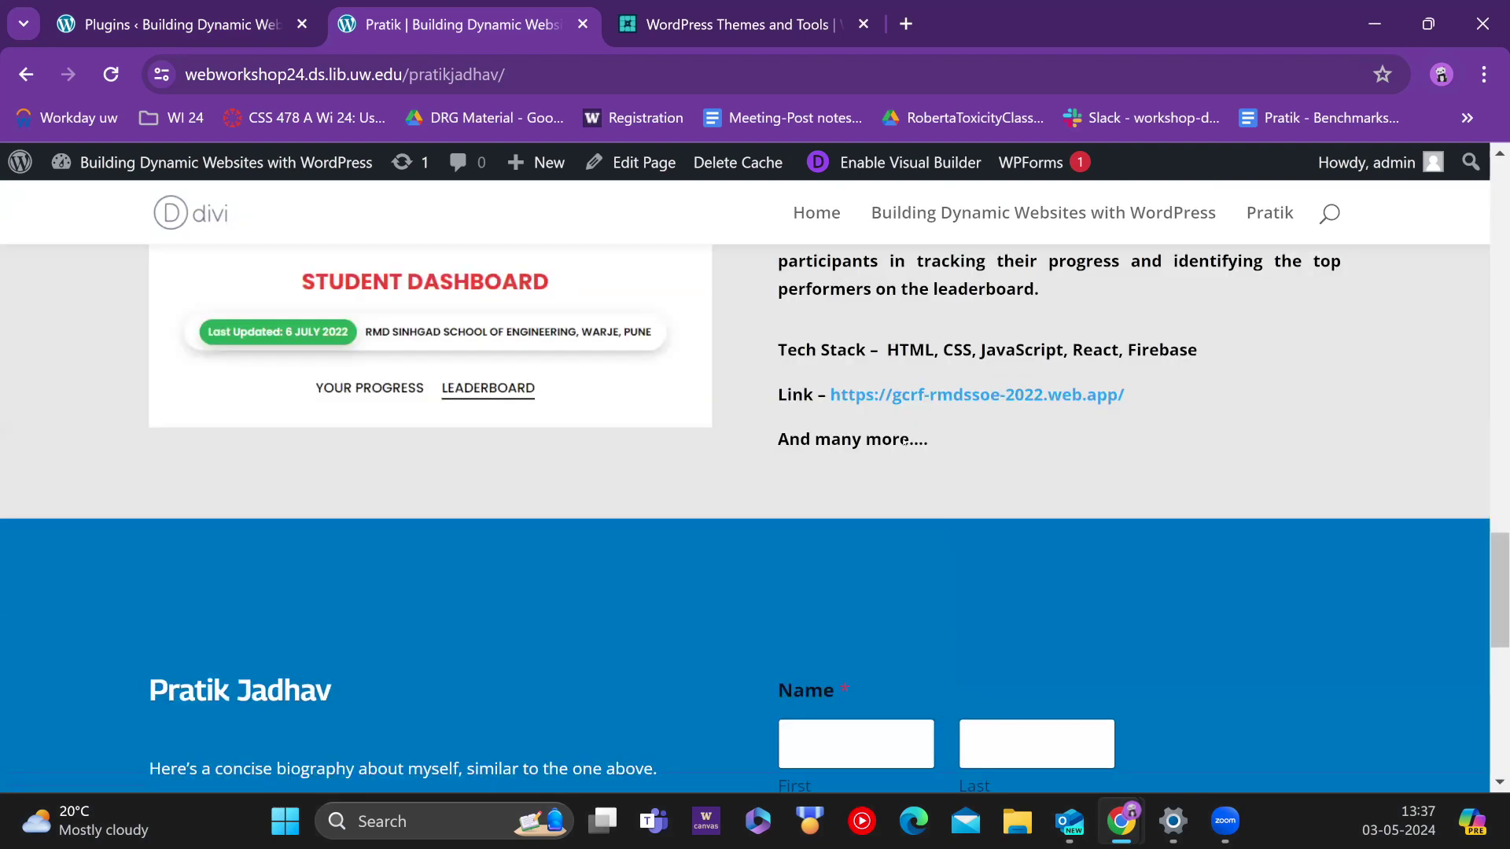
{"action": "scroll", "coordinate": [904, 440], "scroll_direction": "up", "scroll_amount": 10}
{"action": "scroll", "coordinate": [1017, 463], "scroll_direction": "down", "scroll_amount": 12}
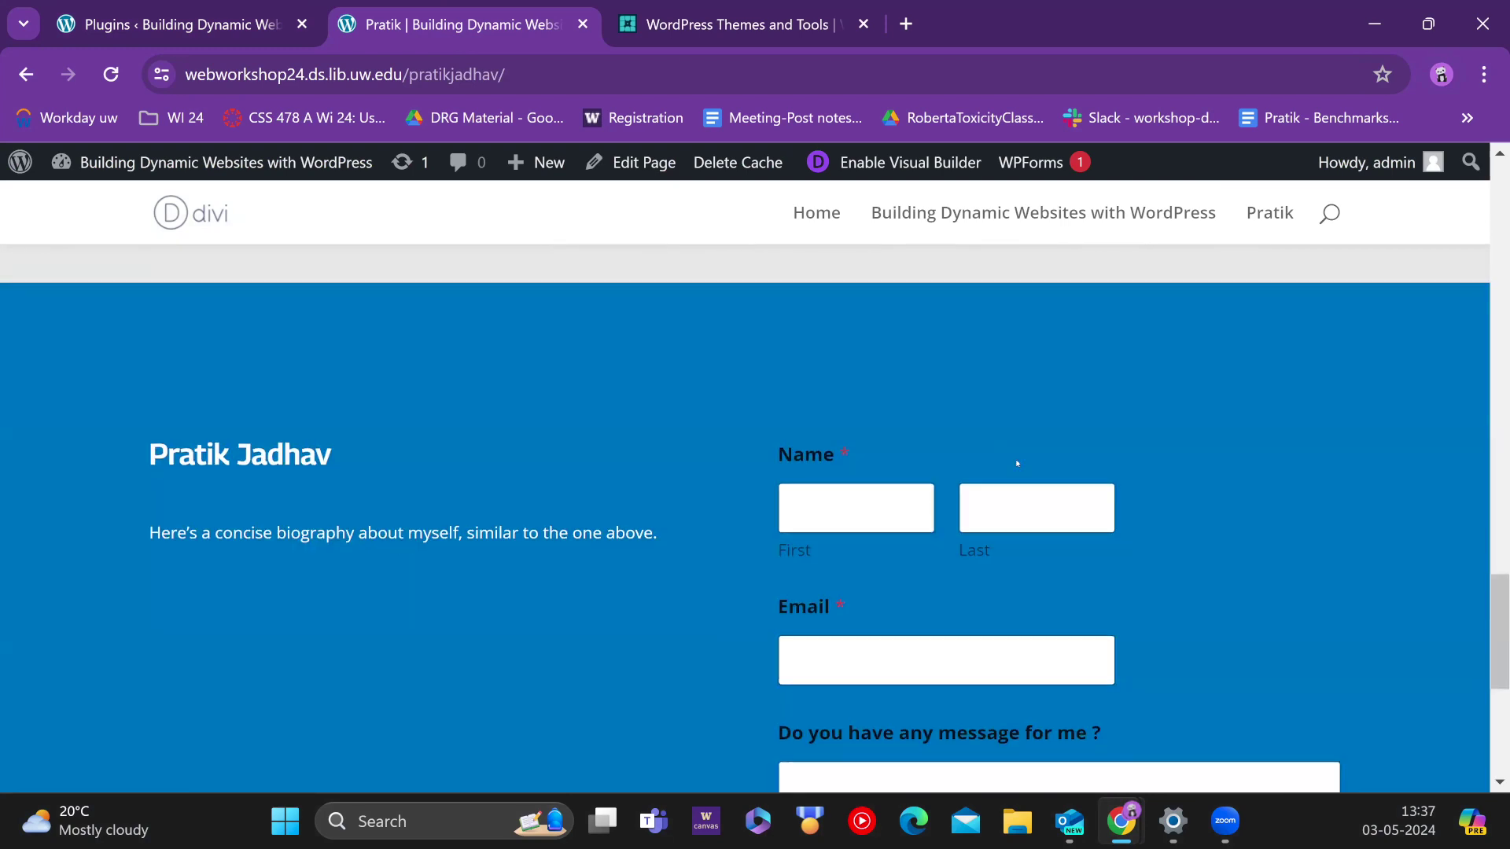
{"action": "scroll", "coordinate": [1037, 466], "scroll_direction": "down", "scroll_amount": 3}
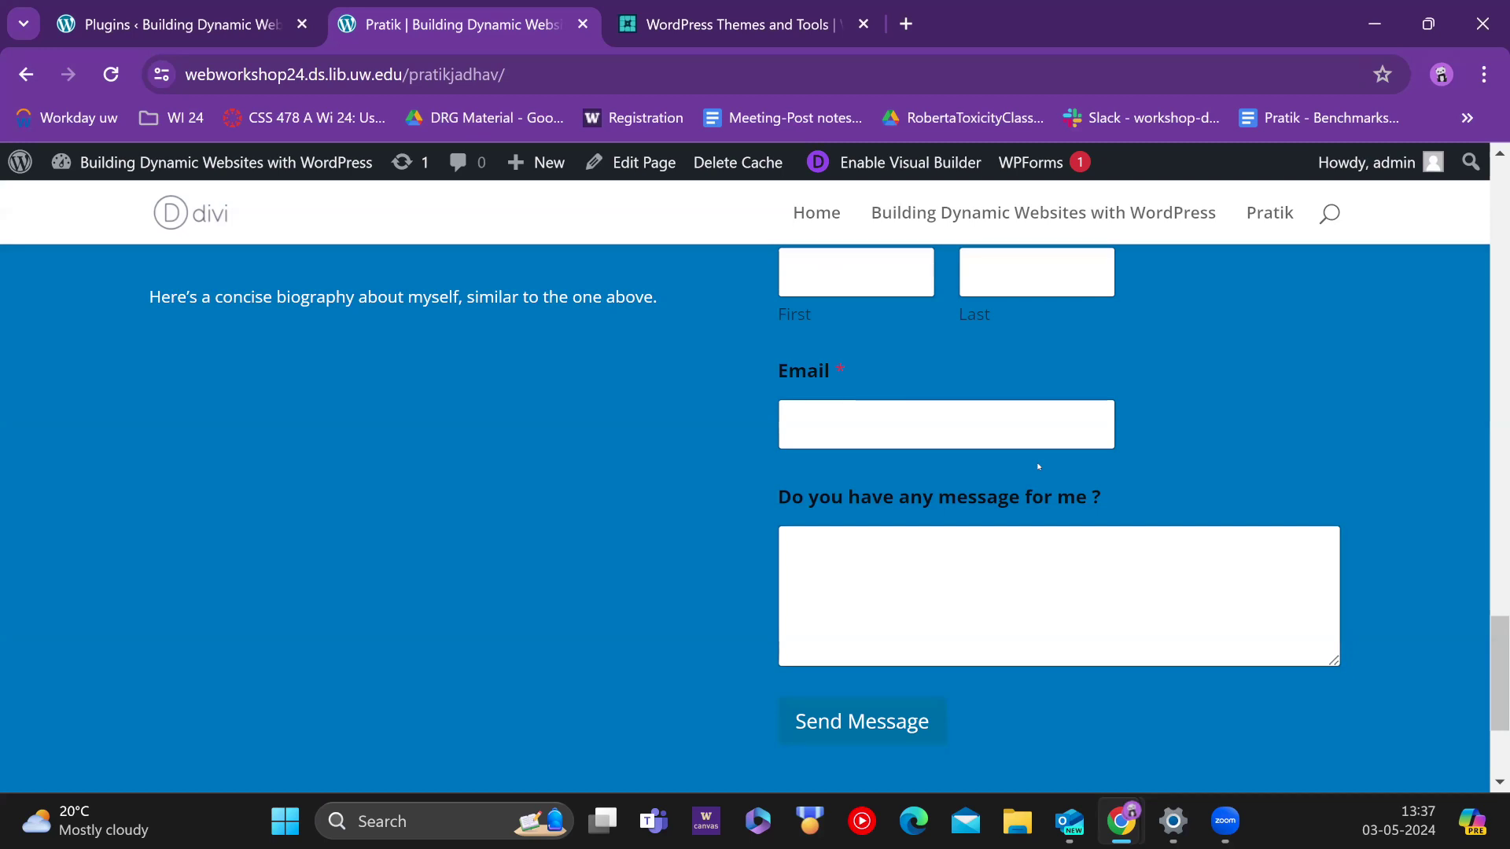
{"action": "scroll", "coordinate": [1071, 429], "scroll_direction": "up", "scroll_amount": 20}
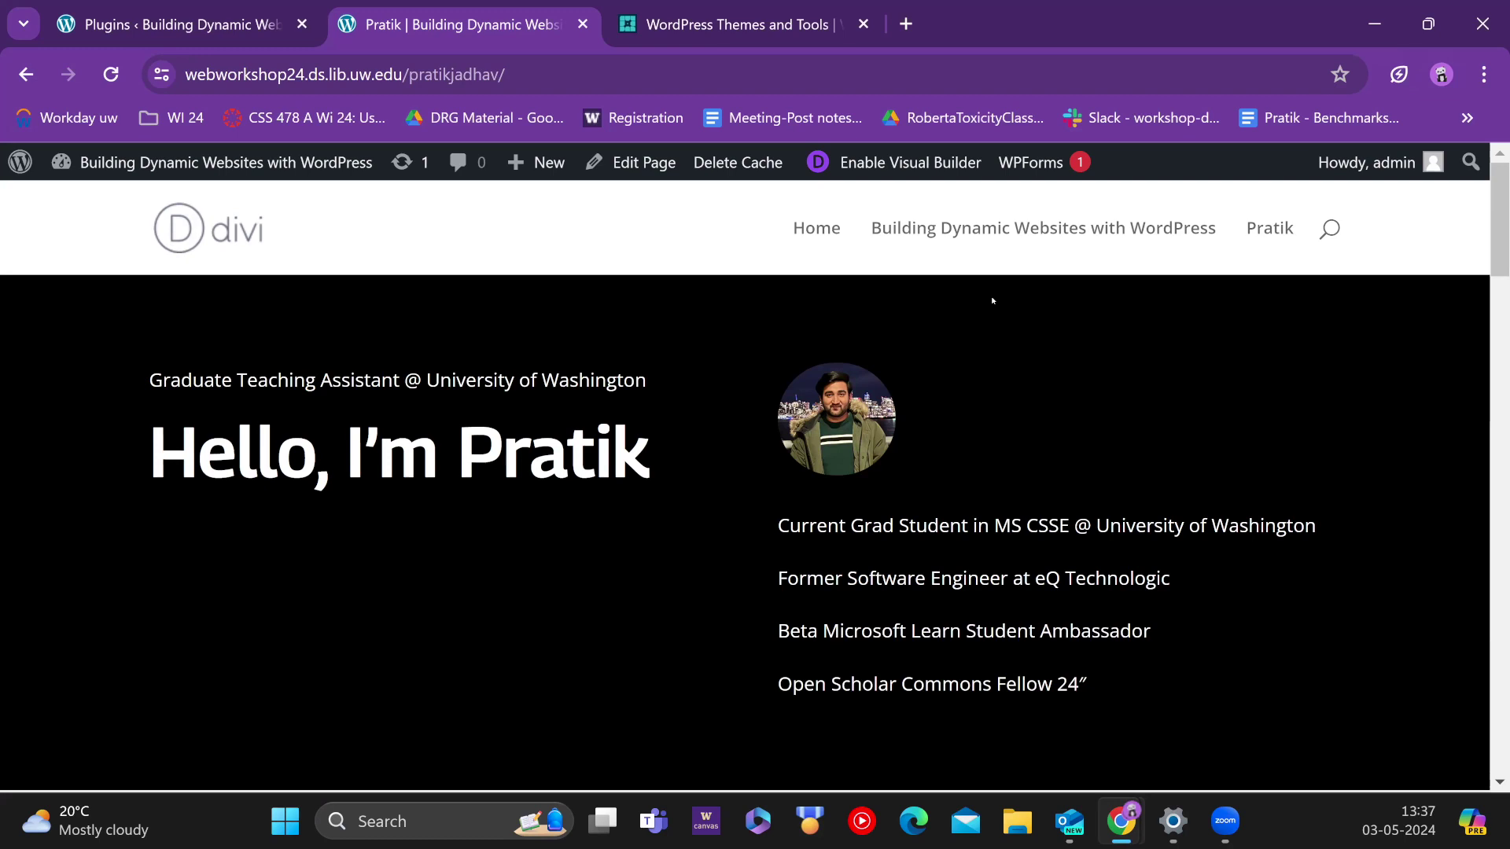
{"action": "scroll", "coordinate": [990, 296], "scroll_direction": "down", "scroll_amount": 10}
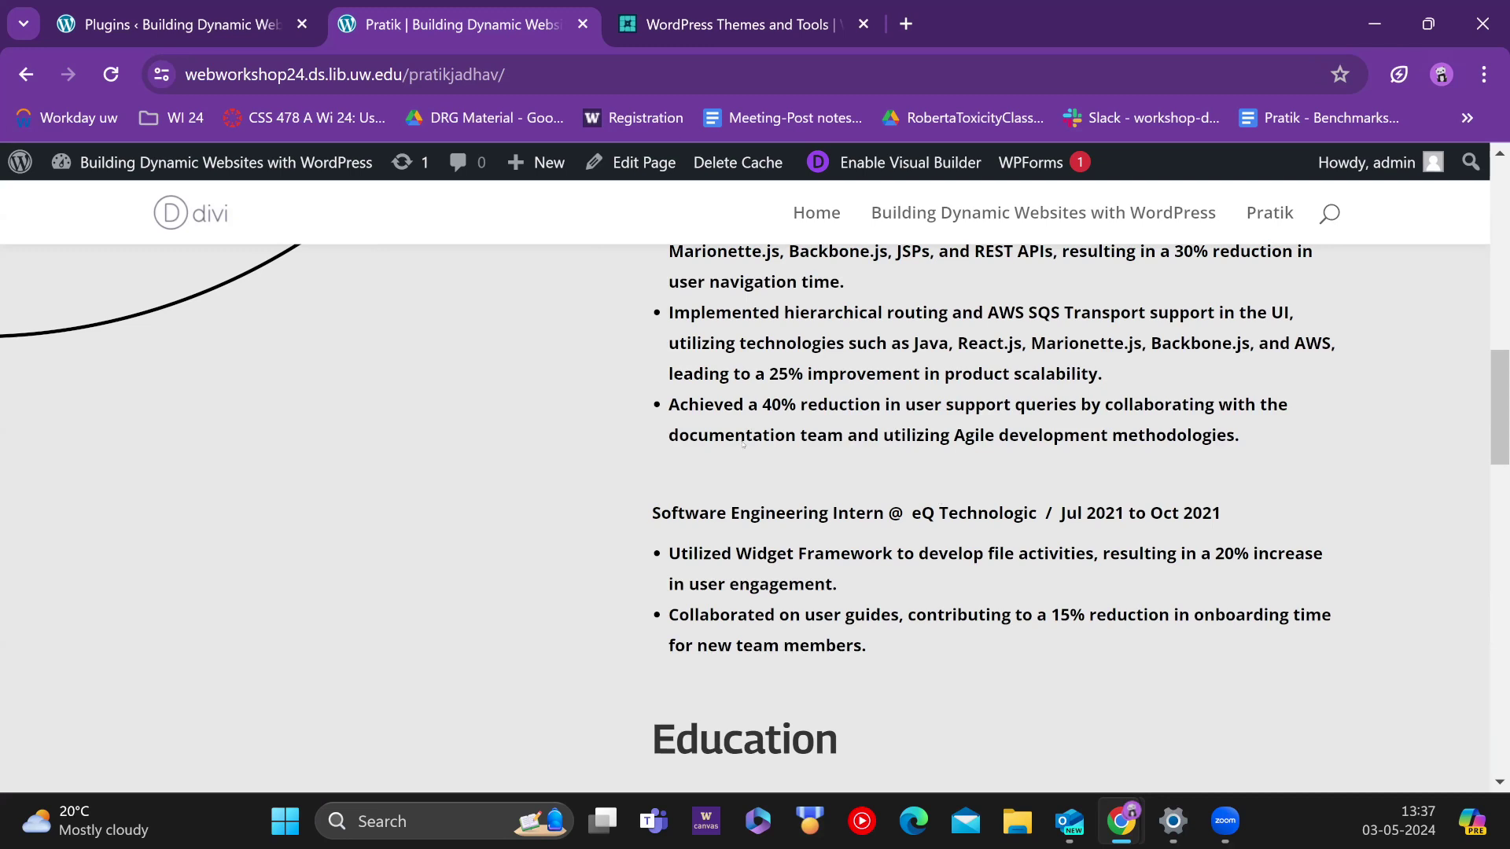
{"action": "scroll", "coordinate": [742, 444], "scroll_direction": "down", "scroll_amount": 15}
{"action": "scroll", "coordinate": [858, 325], "scroll_direction": "up", "scroll_amount": 3}
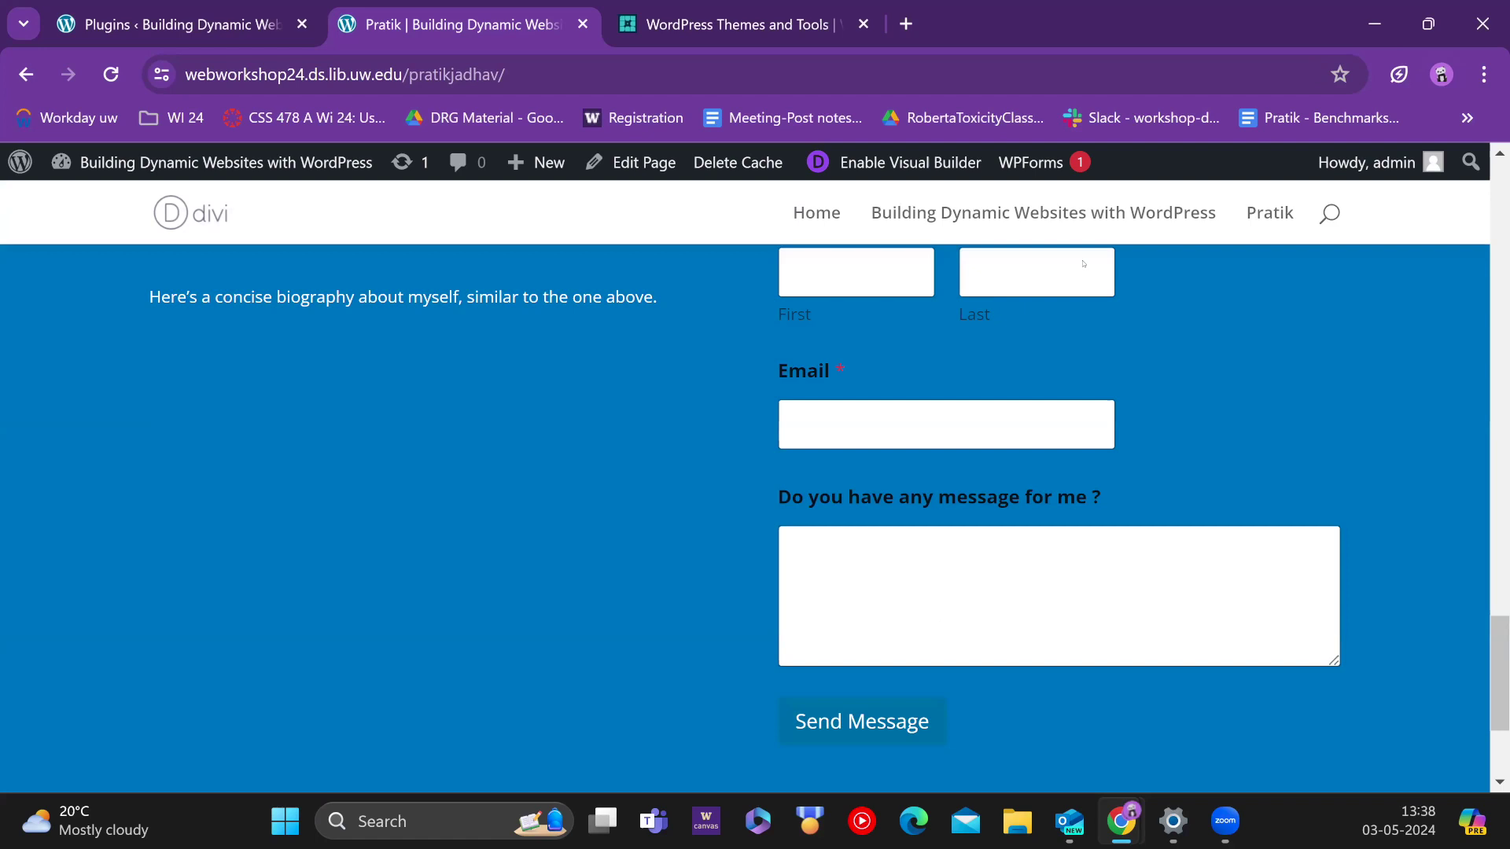
{"action": "scroll", "coordinate": [897, 385], "scroll_direction": "up", "scroll_amount": 2}
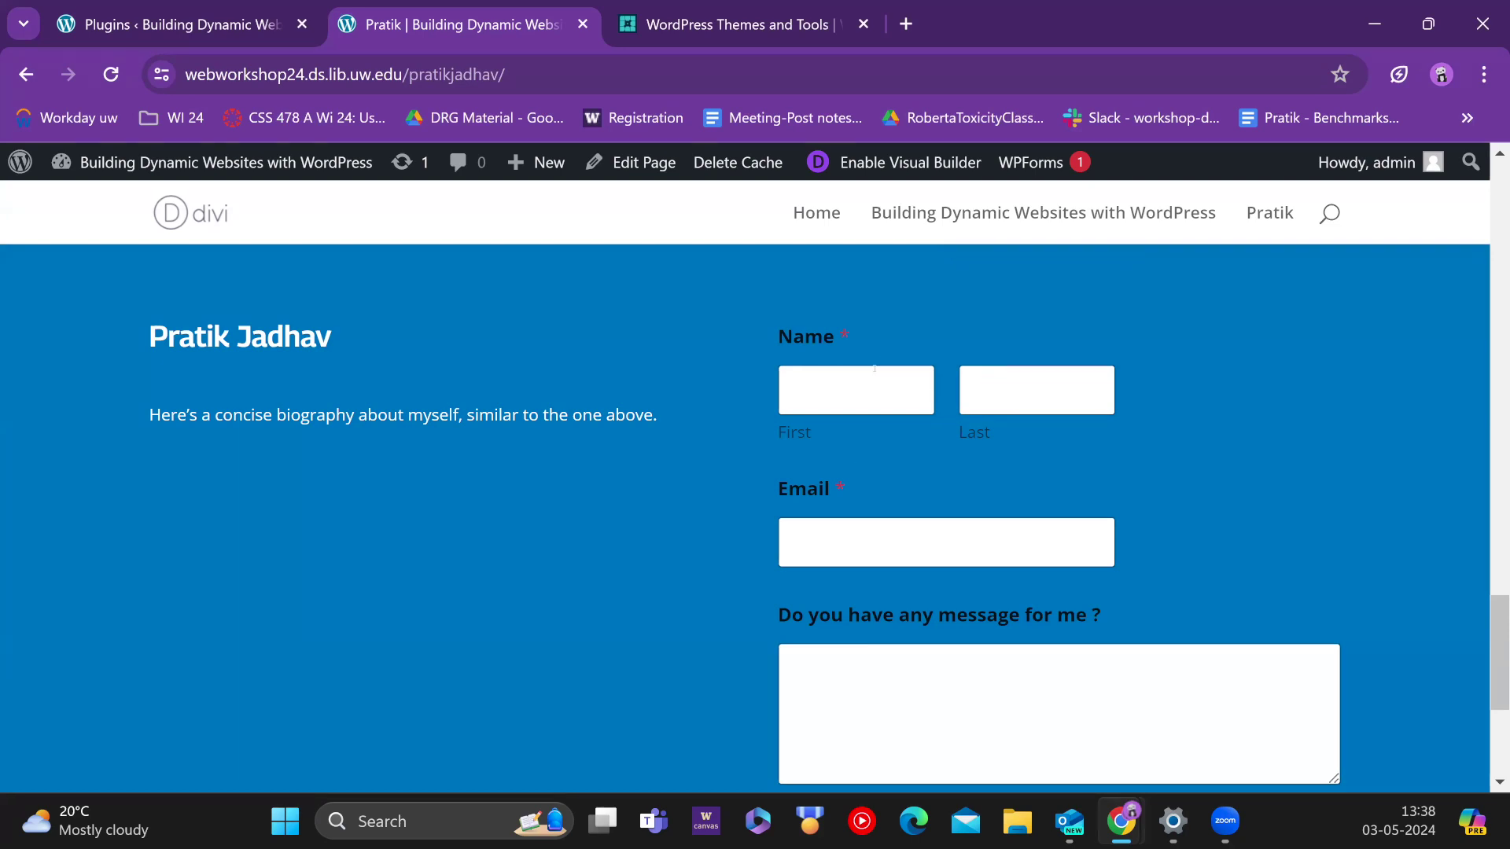
{"action": "scroll", "coordinate": [857, 379], "scroll_direction": "up", "scroll_amount": 15}
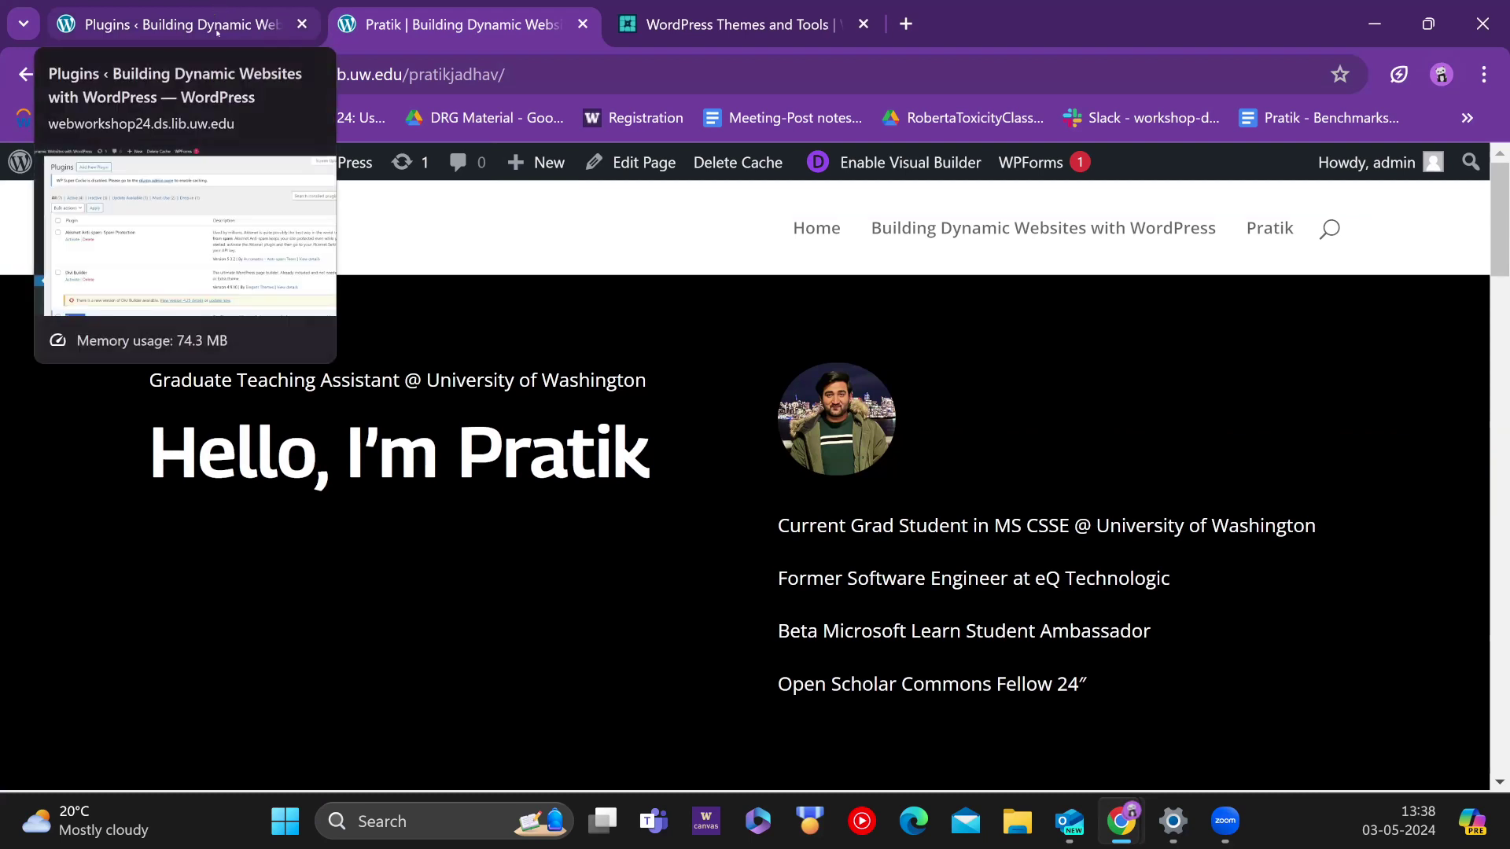
{"action": "left_click", "coordinate": [211, 11]}
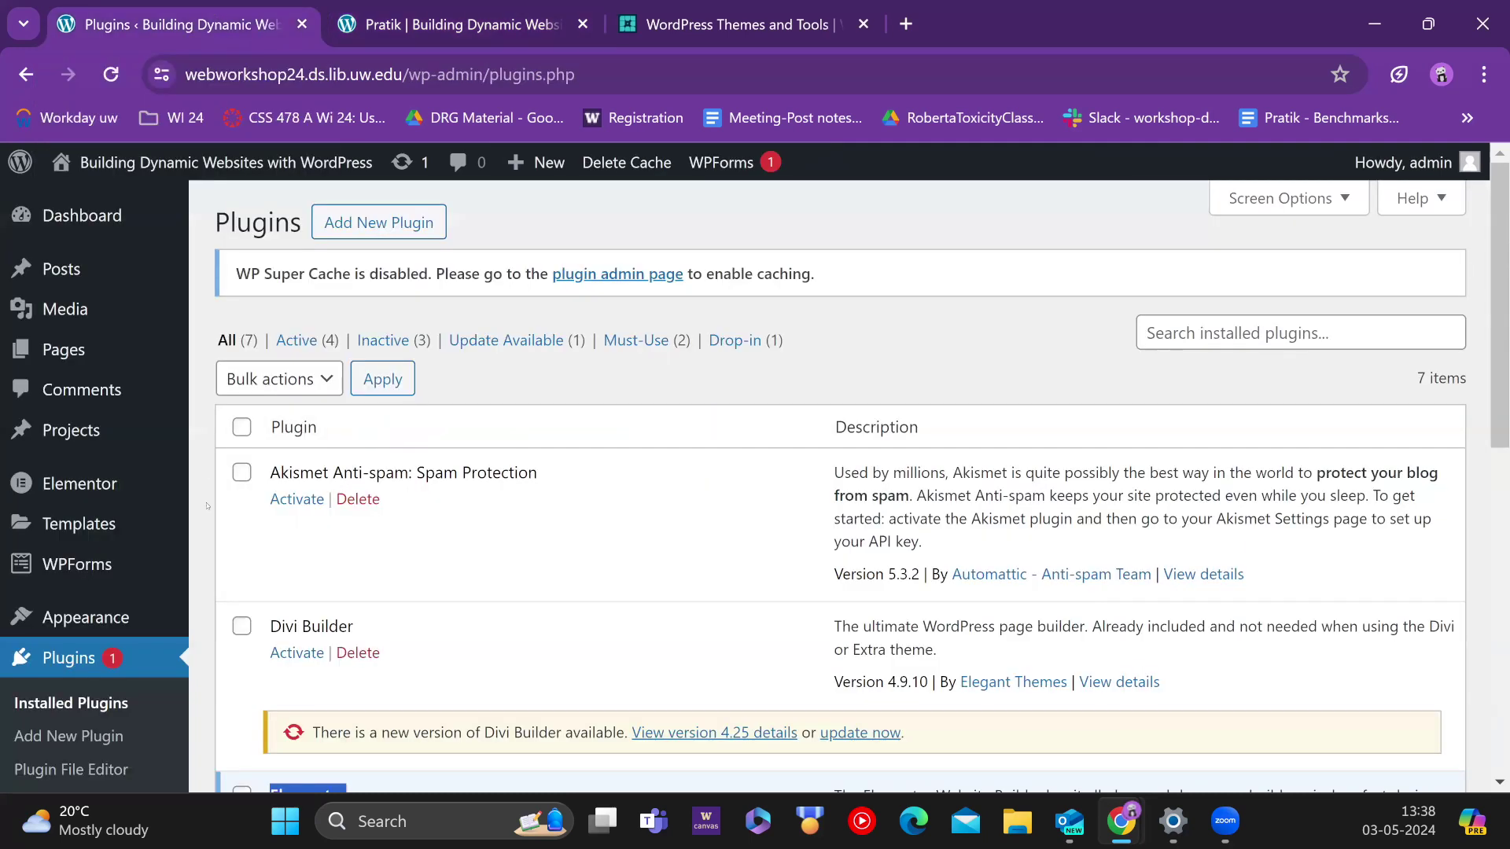
Step: Go to the Pages list and start a new page
{"action": "mouse_move", "coordinate": [85, 346]}
{"action": "left_click", "coordinate": [85, 346]}
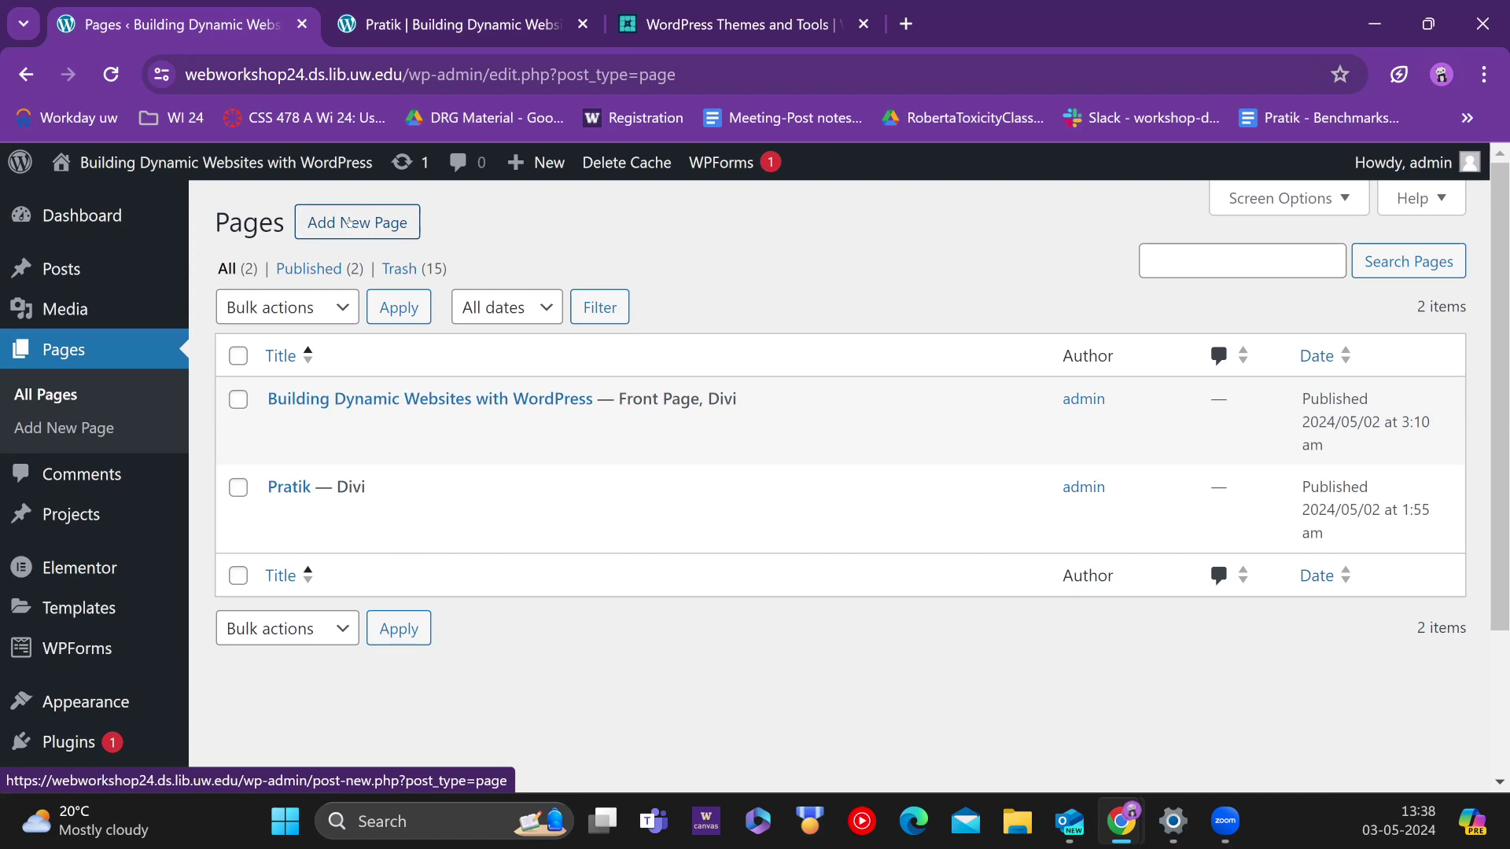
{"action": "left_click", "coordinate": [349, 223]}
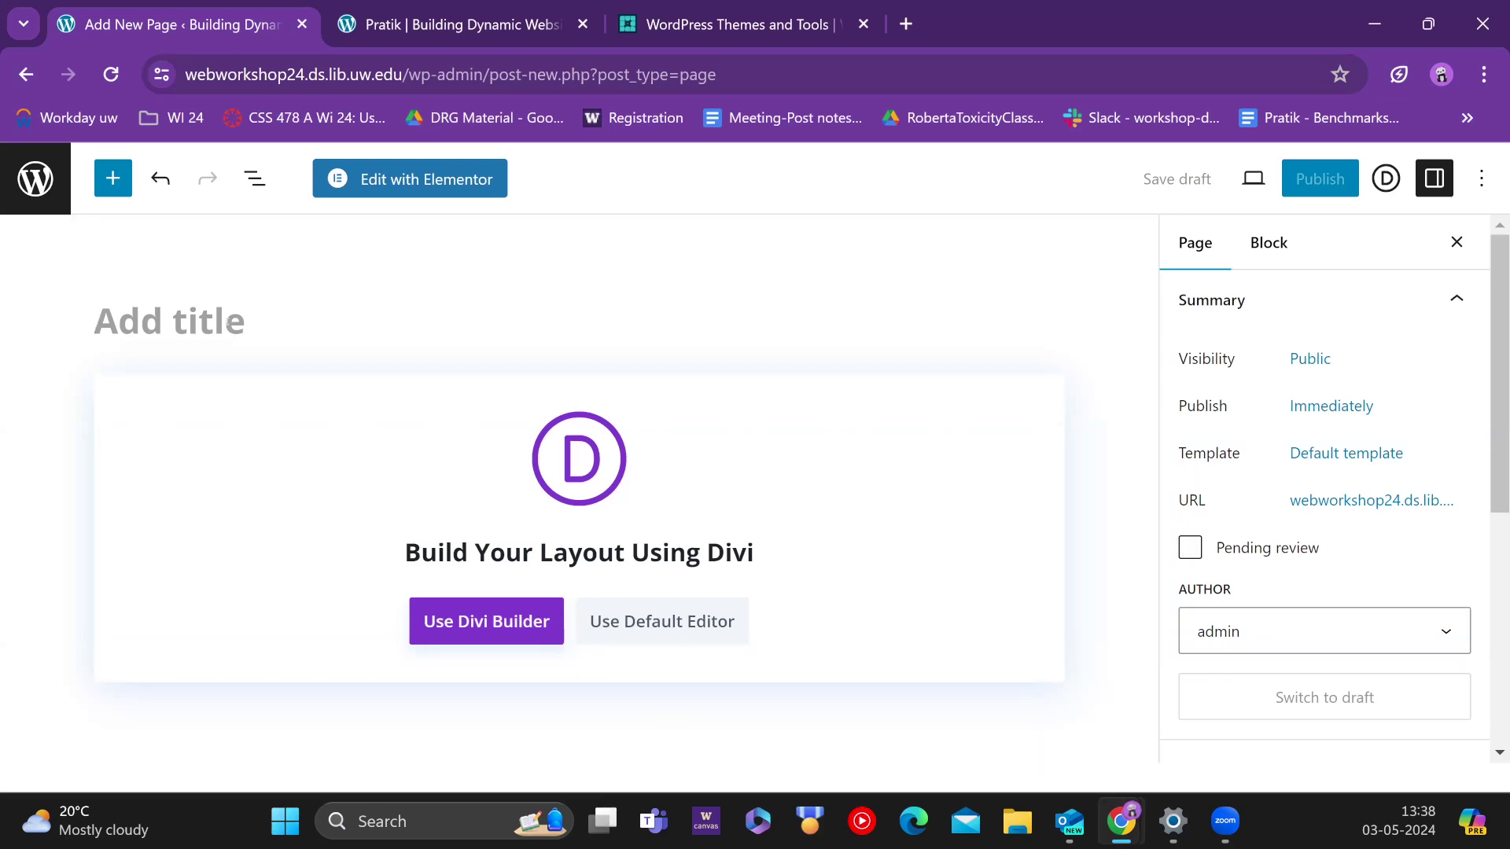
Step: Title the new page 'Demo', publish it and view it on the site
{"action": "type", "text": "Demom"}
{"action": "key", "text": "BackSpace"}
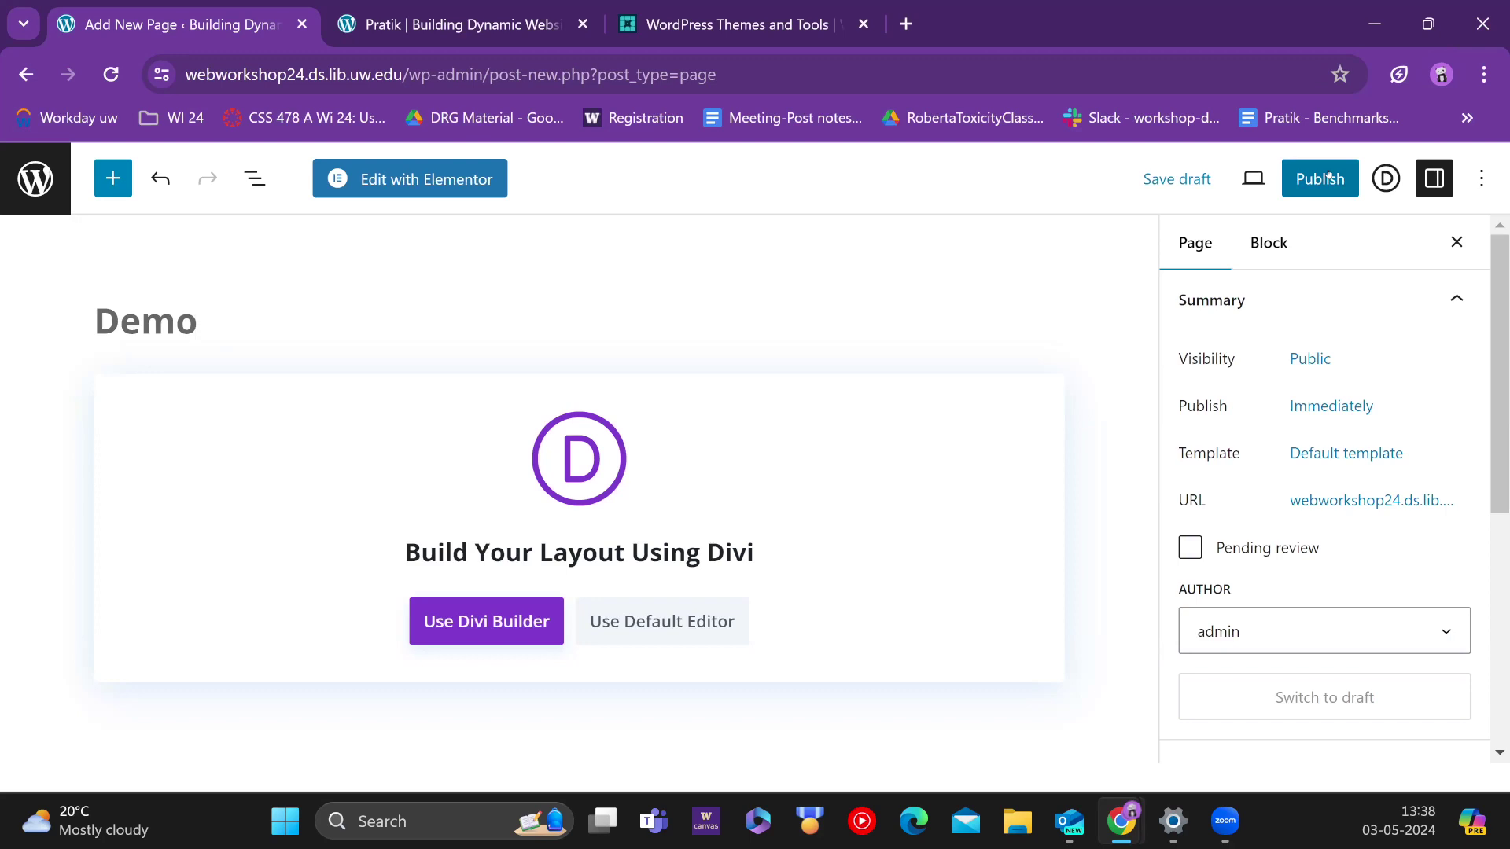
{"action": "left_click", "coordinate": [1327, 176]}
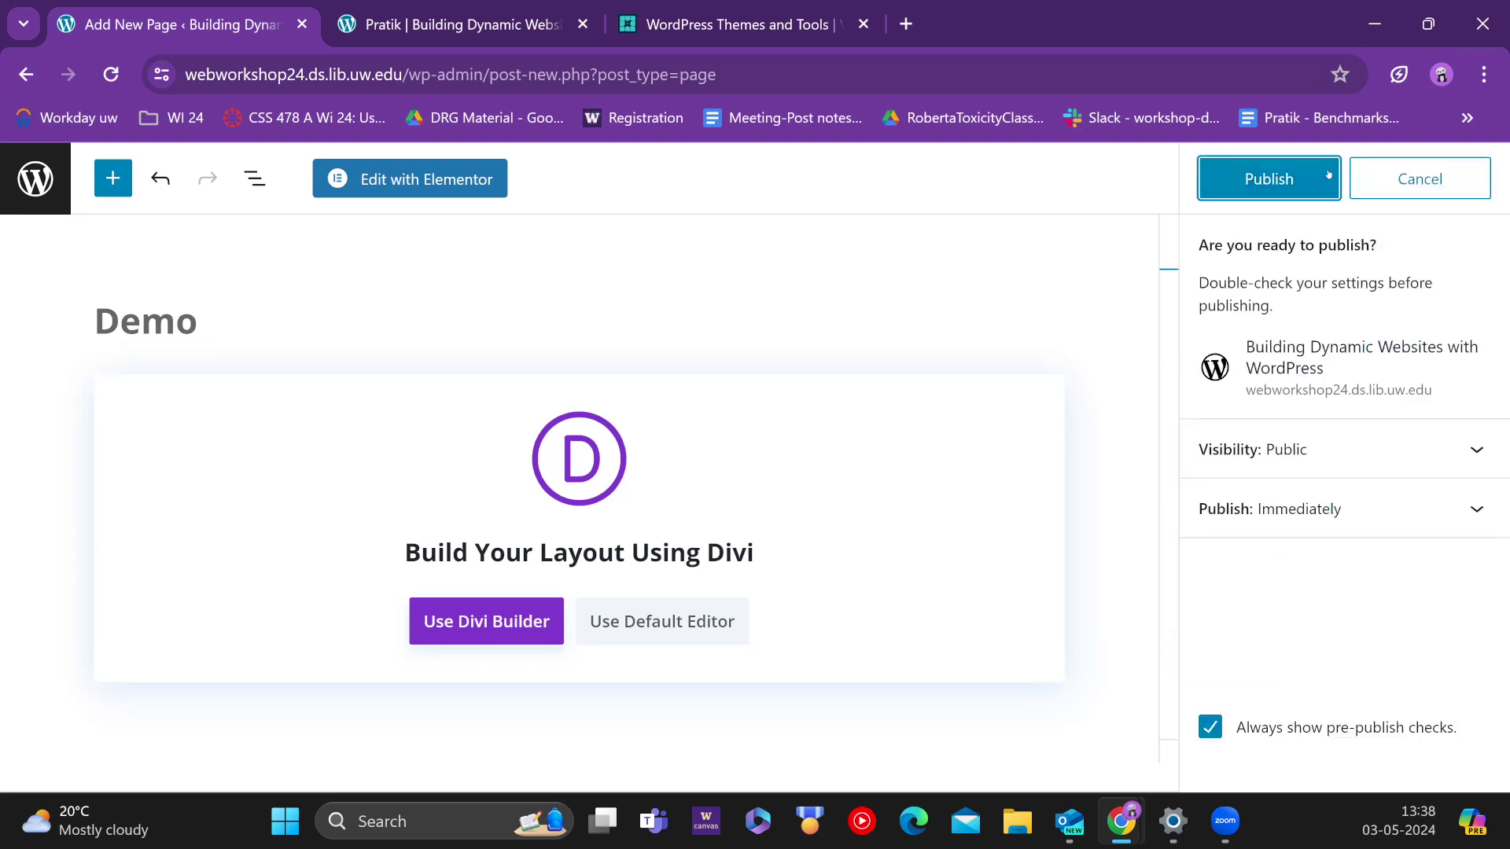
{"action": "left_click", "coordinate": [1256, 176]}
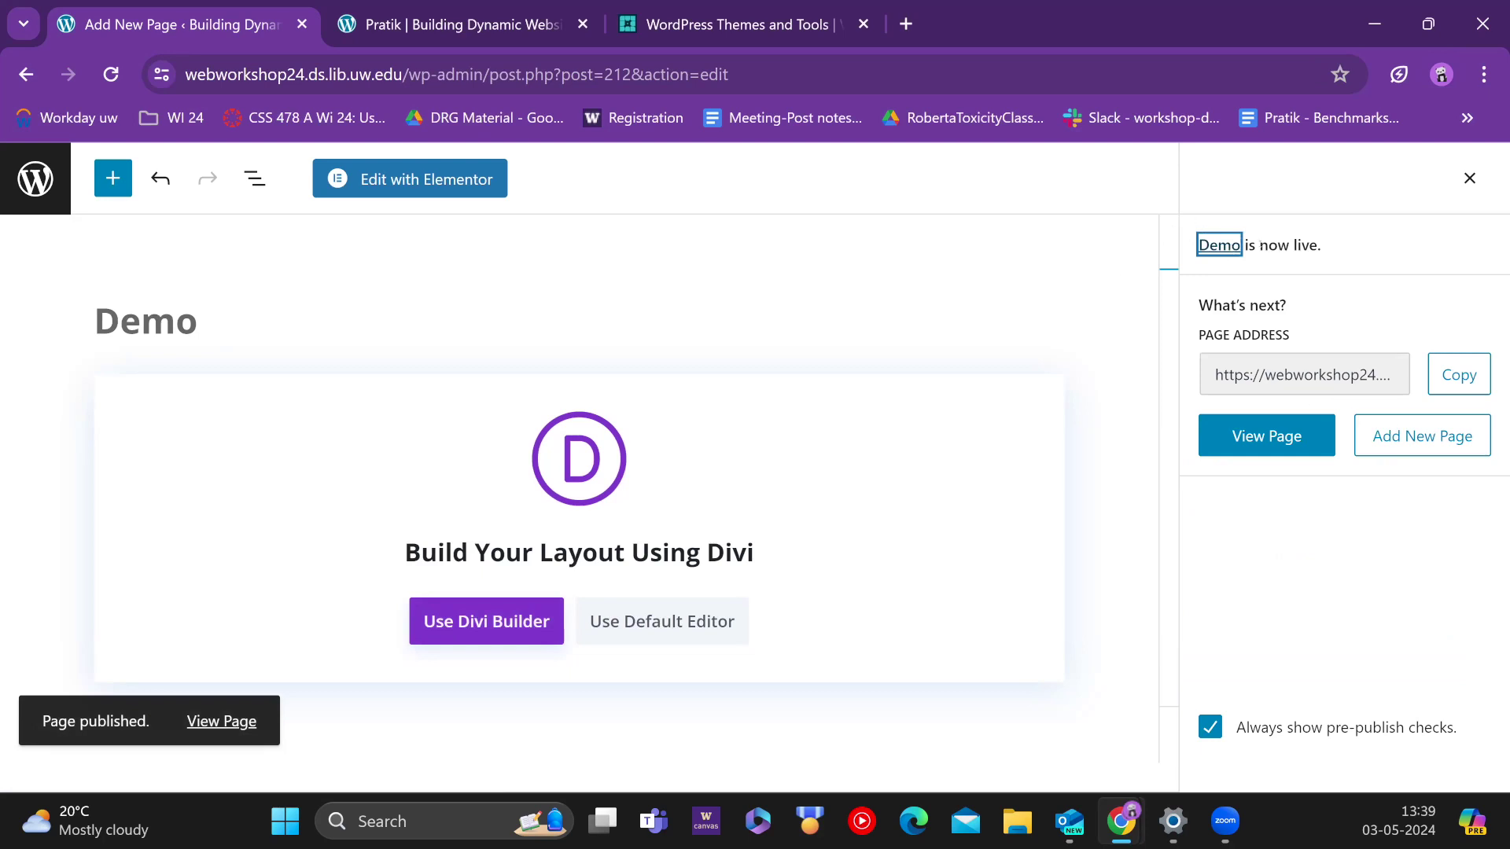
{"action": "left_click", "coordinate": [1281, 434]}
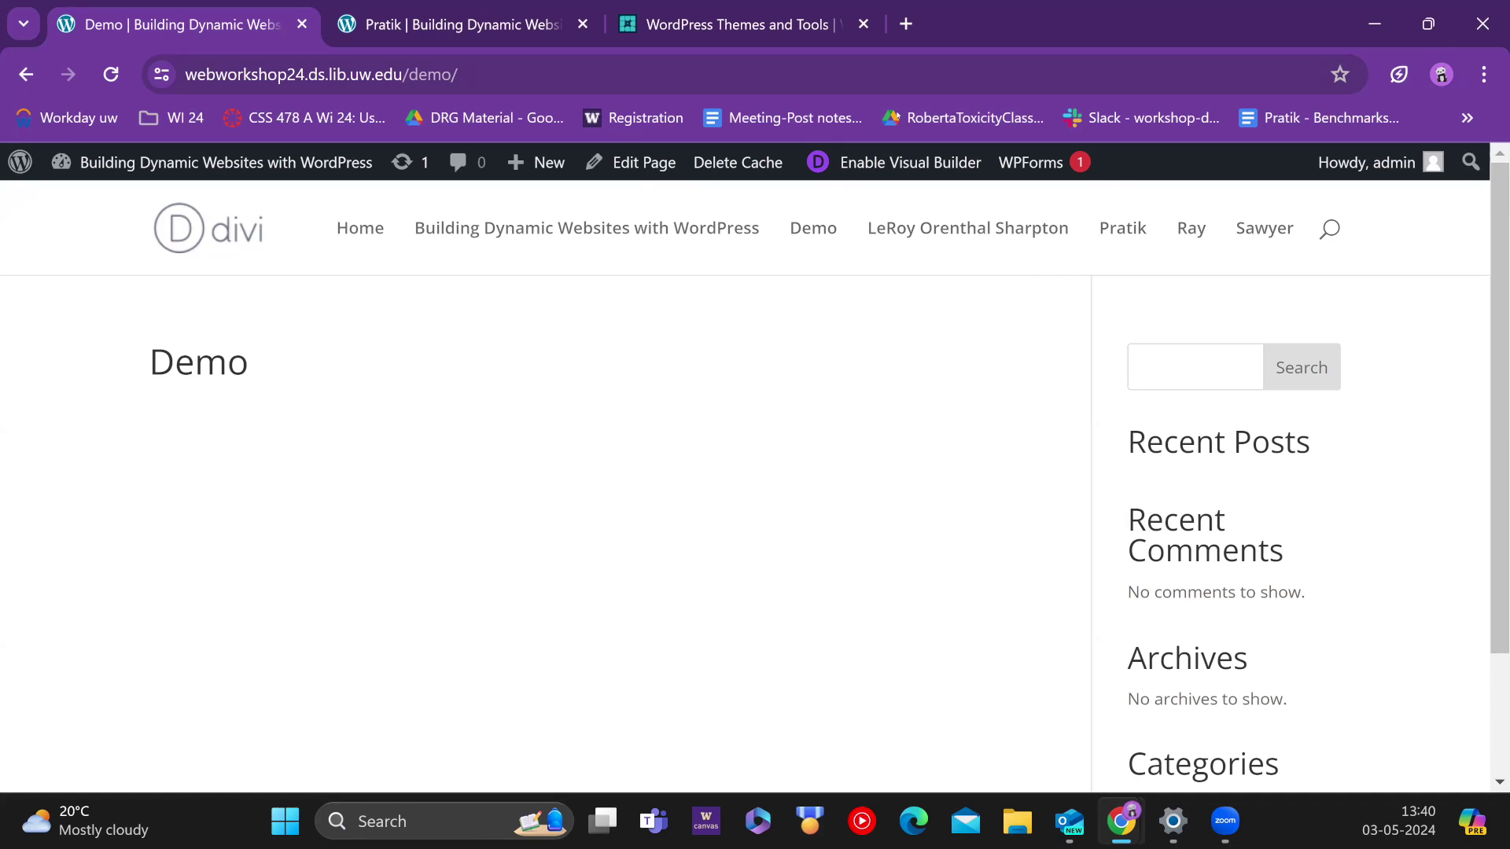
Step: Launch the Divi visual builder on the live Demo page
{"action": "left_click", "coordinate": [891, 165]}
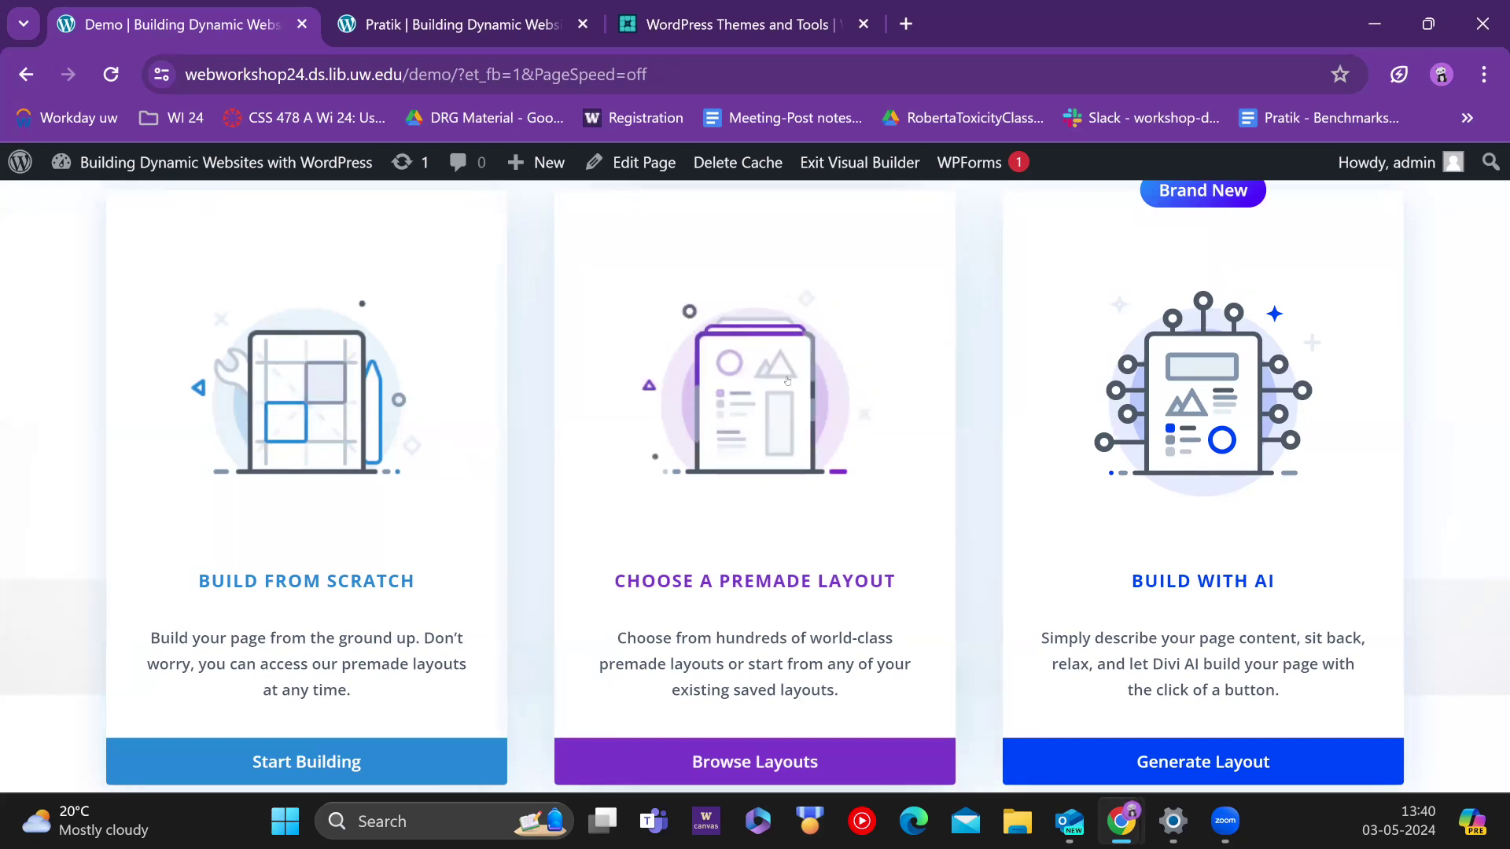
Step: Search the Divi layout library for 'portfolio' and open the Design Portfolio About Page layout
{"action": "left_click", "coordinate": [717, 757]}
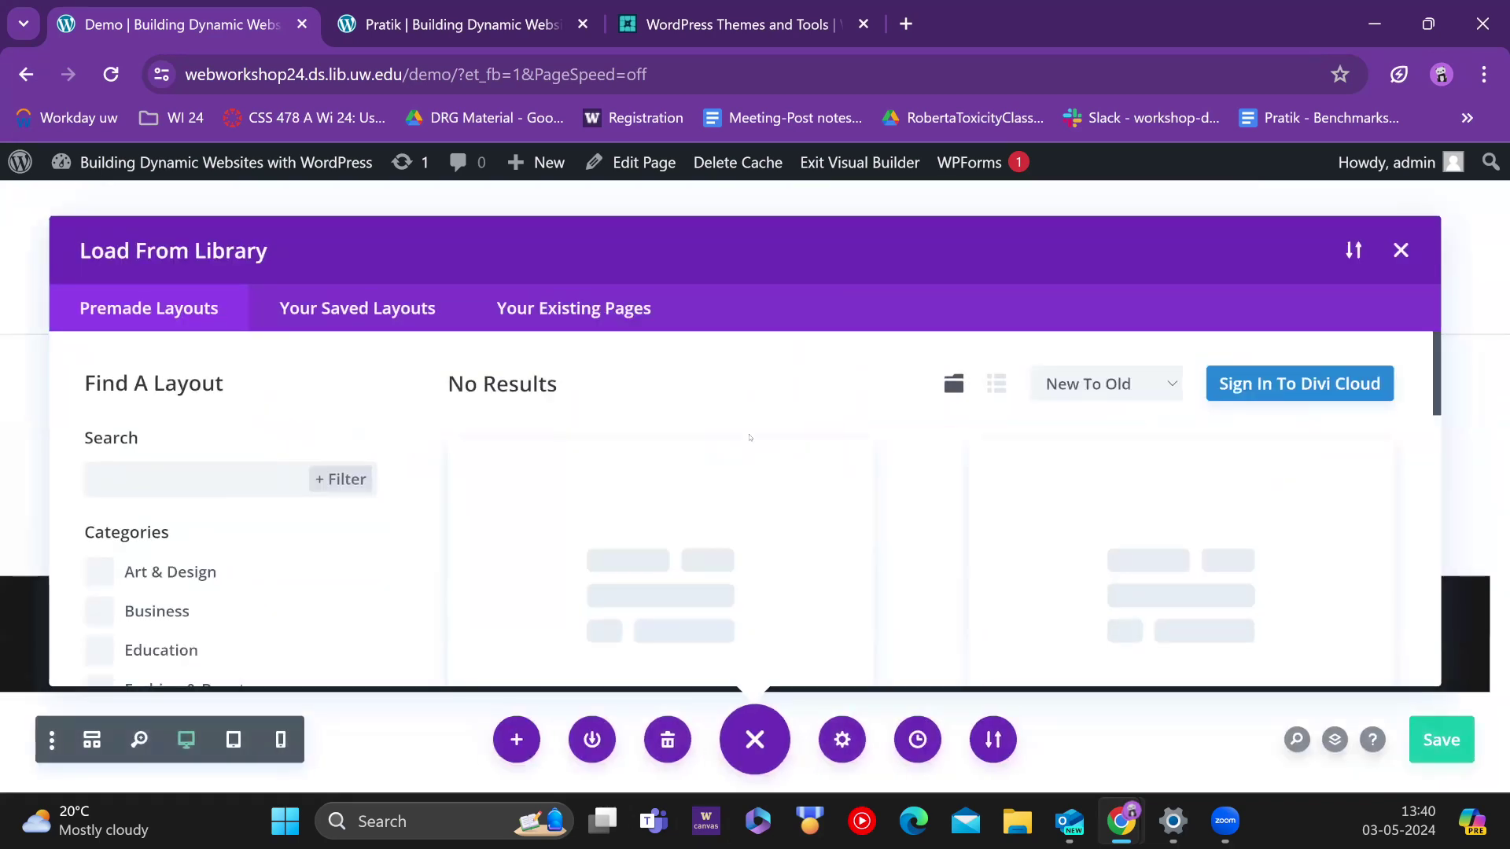
{"action": "scroll", "coordinate": [1035, 445], "scroll_direction": "down", "scroll_amount": 4}
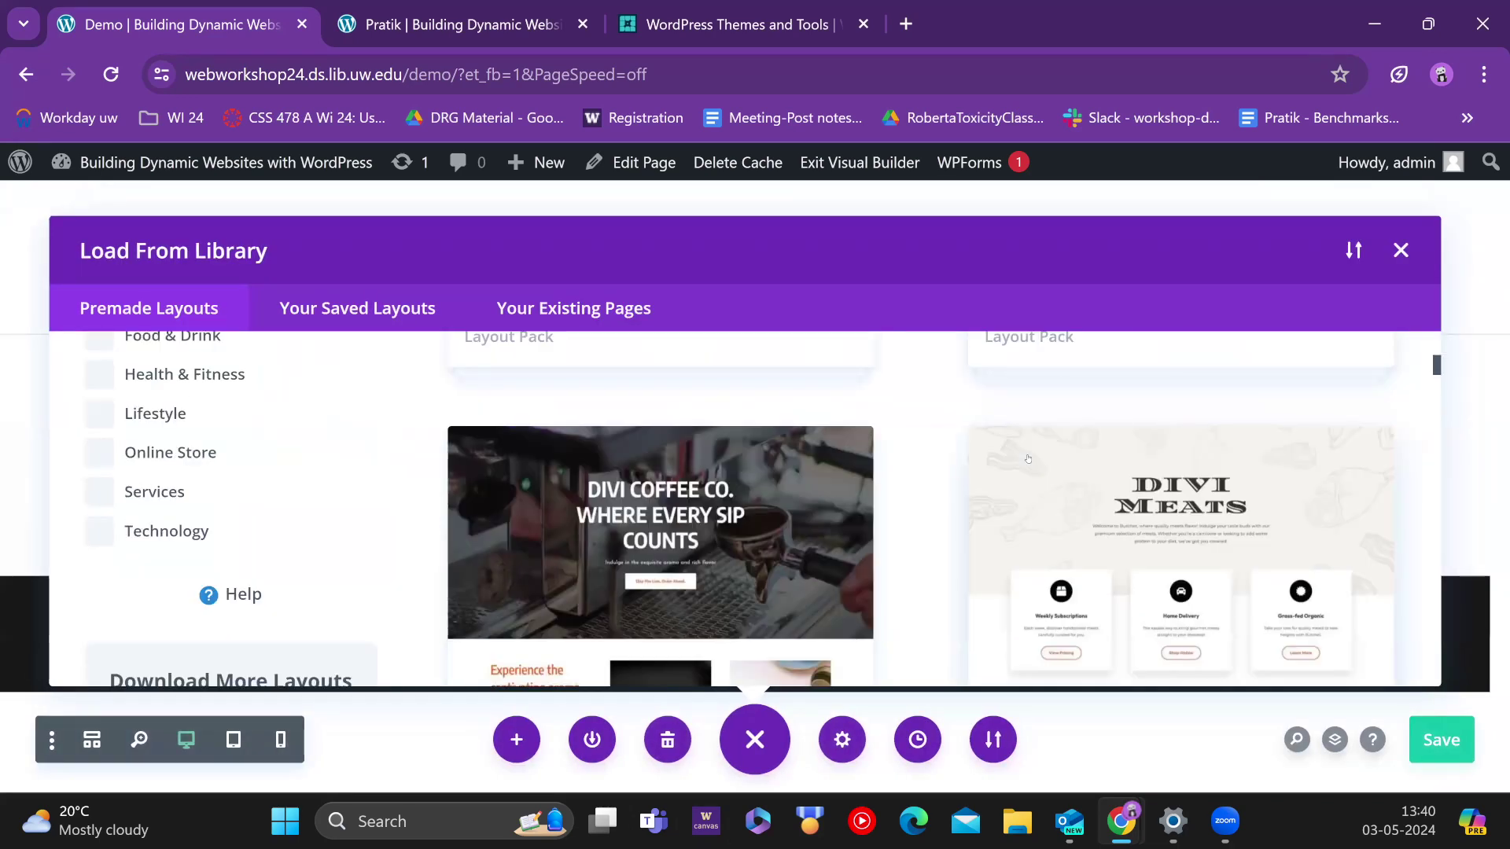
{"action": "scroll", "coordinate": [167, 514], "scroll_direction": "up", "scroll_amount": 5}
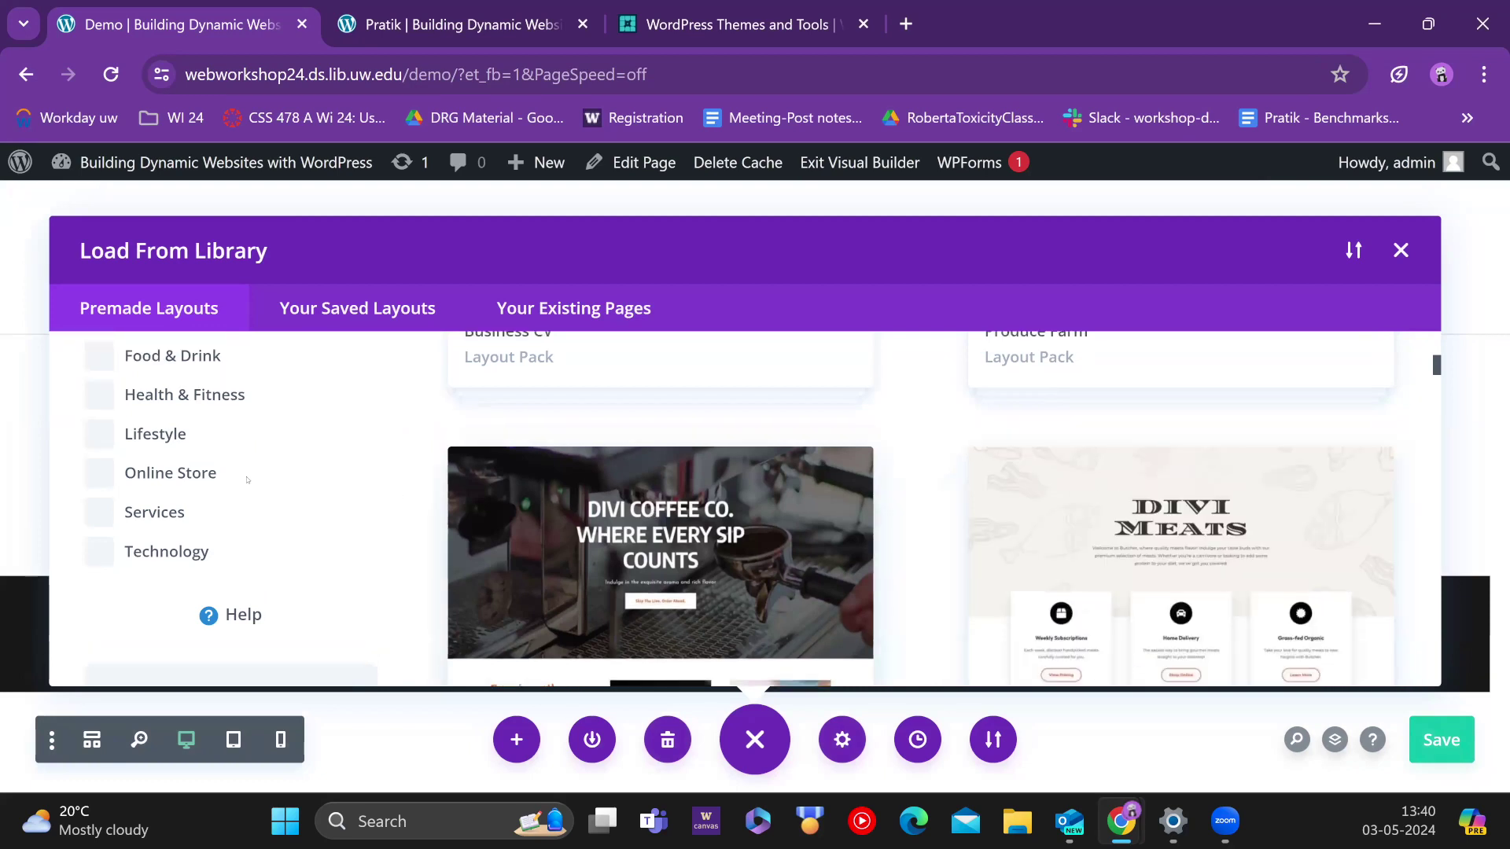
{"action": "left_click", "coordinate": [165, 483]}
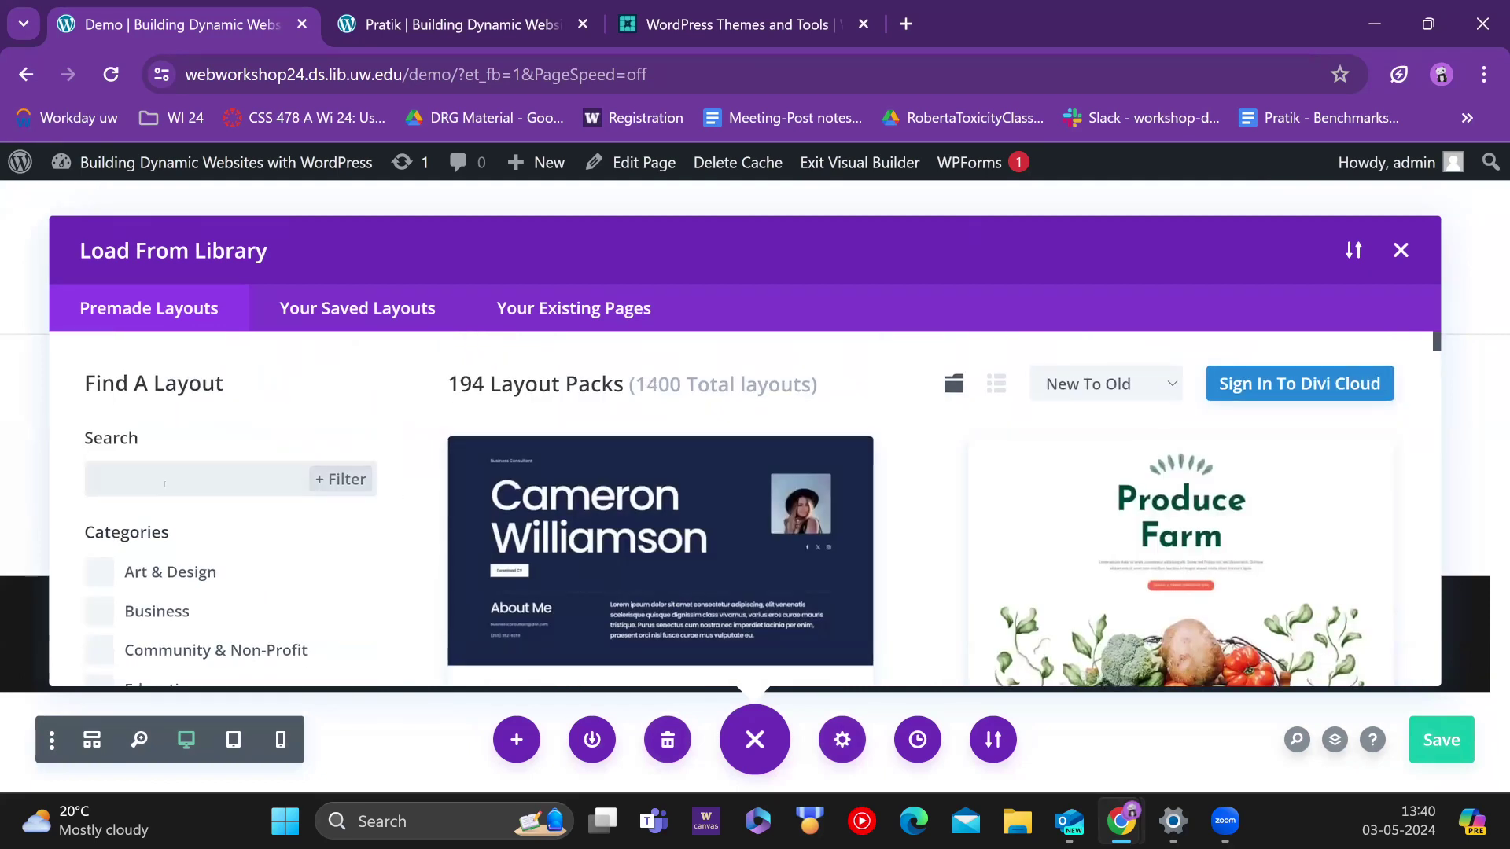
{"action": "type", "text": "port"}
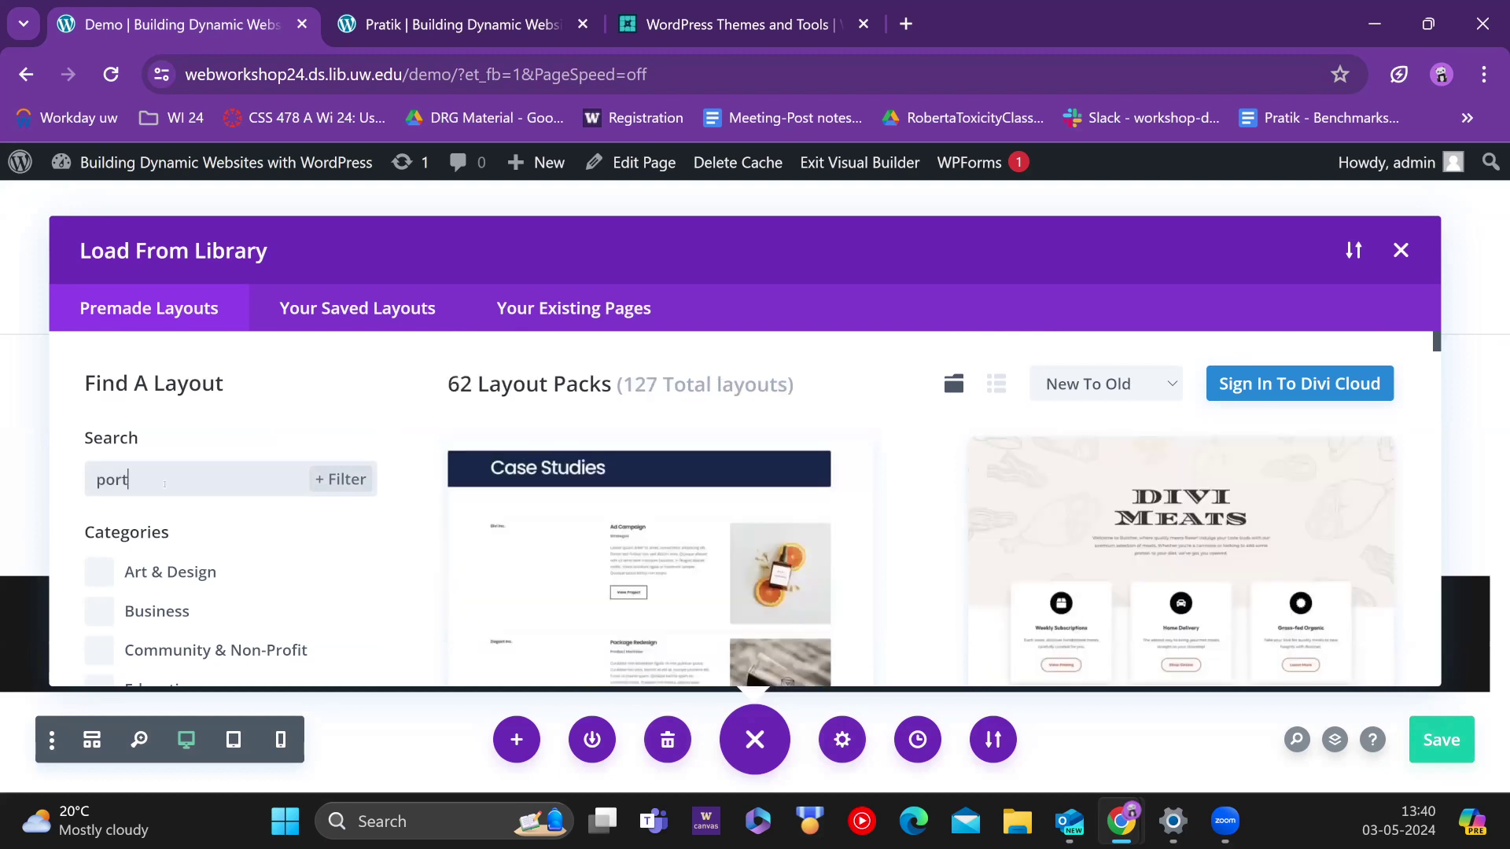
{"action": "type", "text": "folio"}
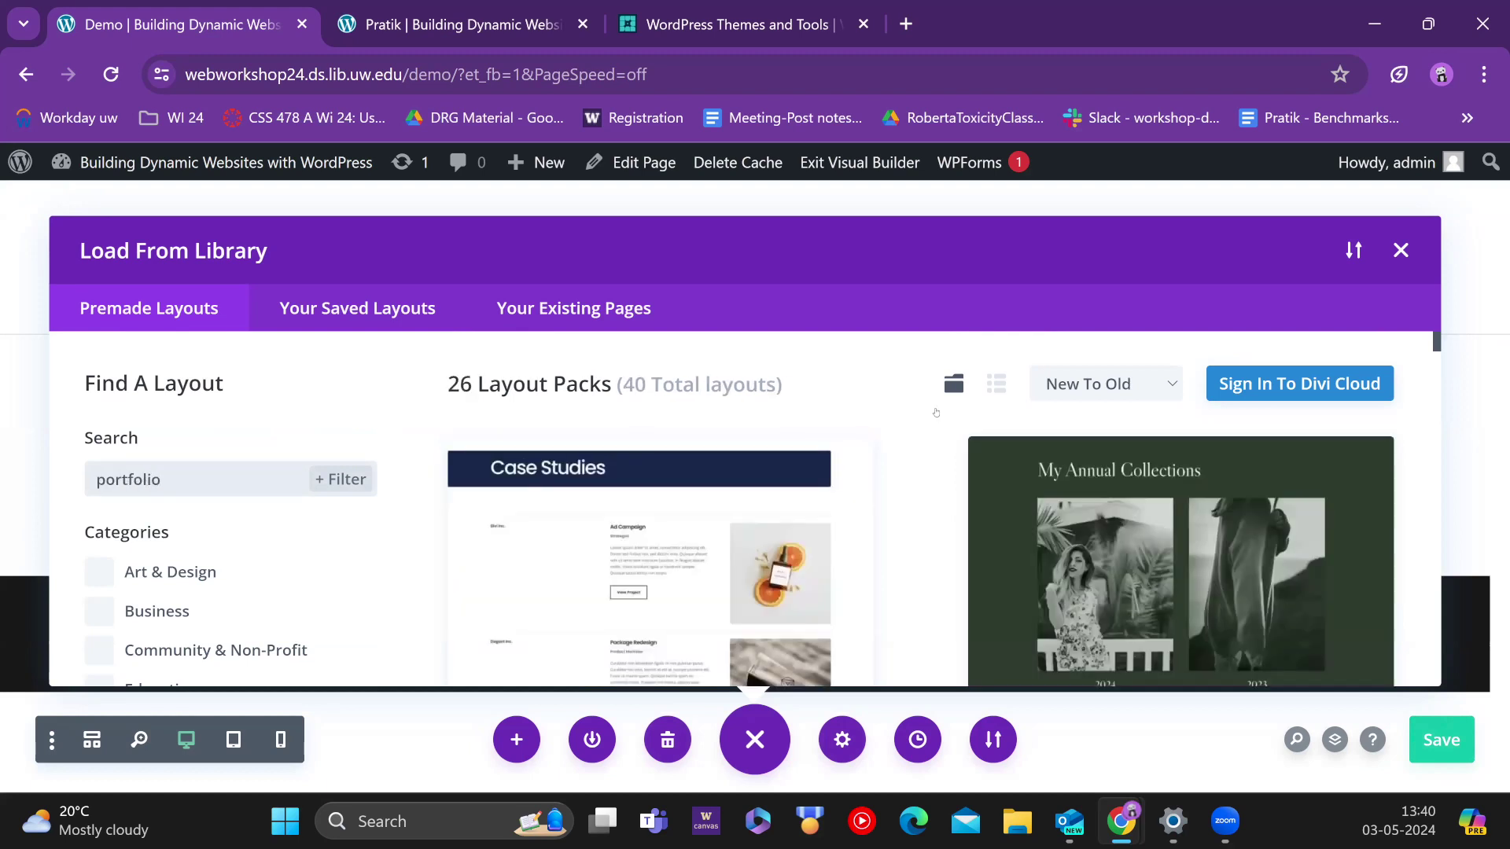
{"action": "scroll", "coordinate": [1038, 492], "scroll_direction": "down", "scroll_amount": 2}
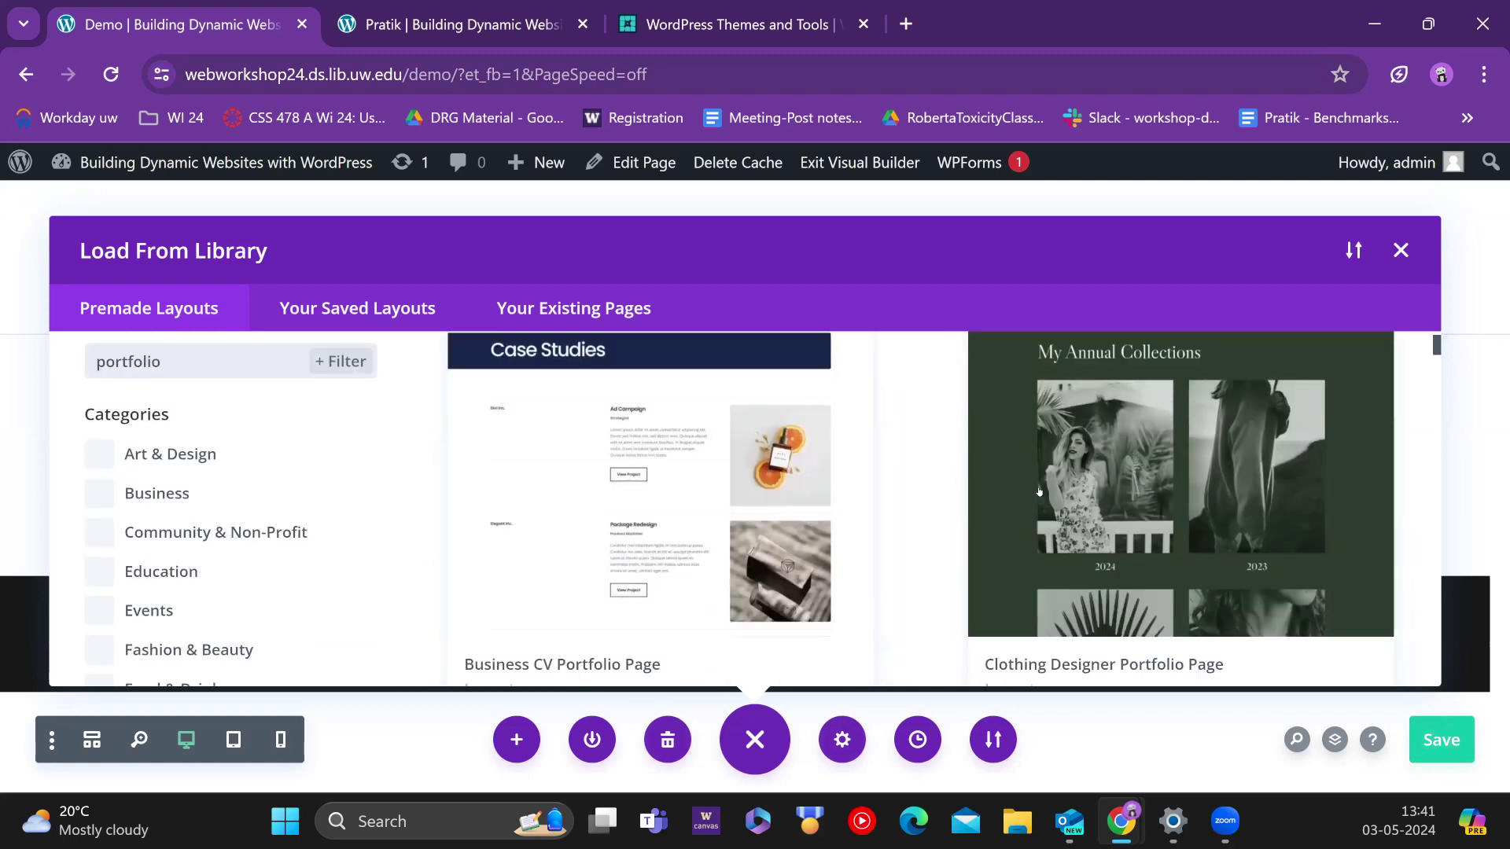
{"action": "scroll", "coordinate": [1038, 491], "scroll_direction": "down", "scroll_amount": 5}
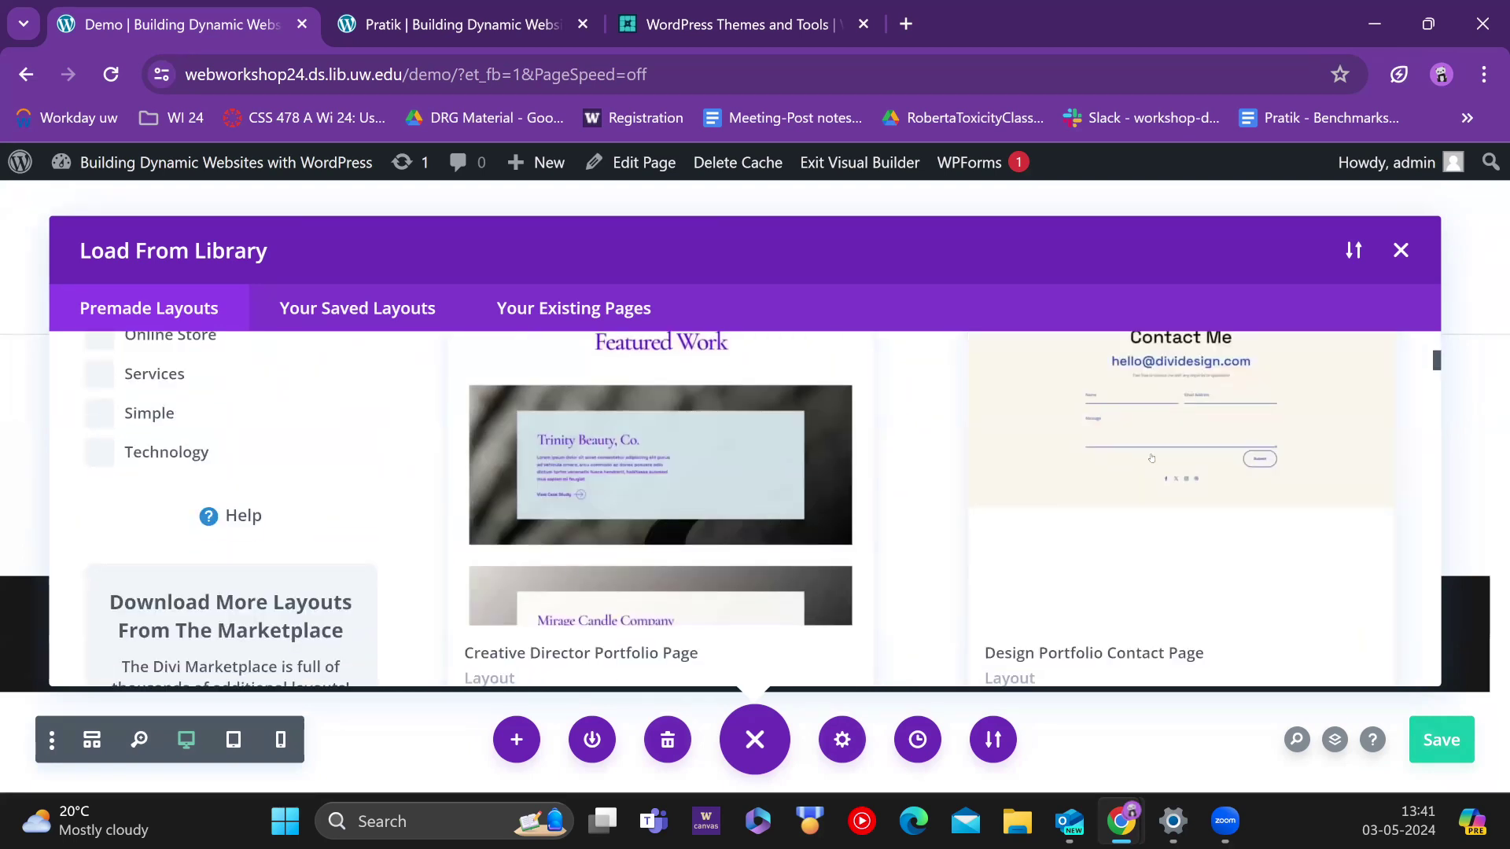
{"action": "scroll", "coordinate": [1132, 453], "scroll_direction": "down", "scroll_amount": 5}
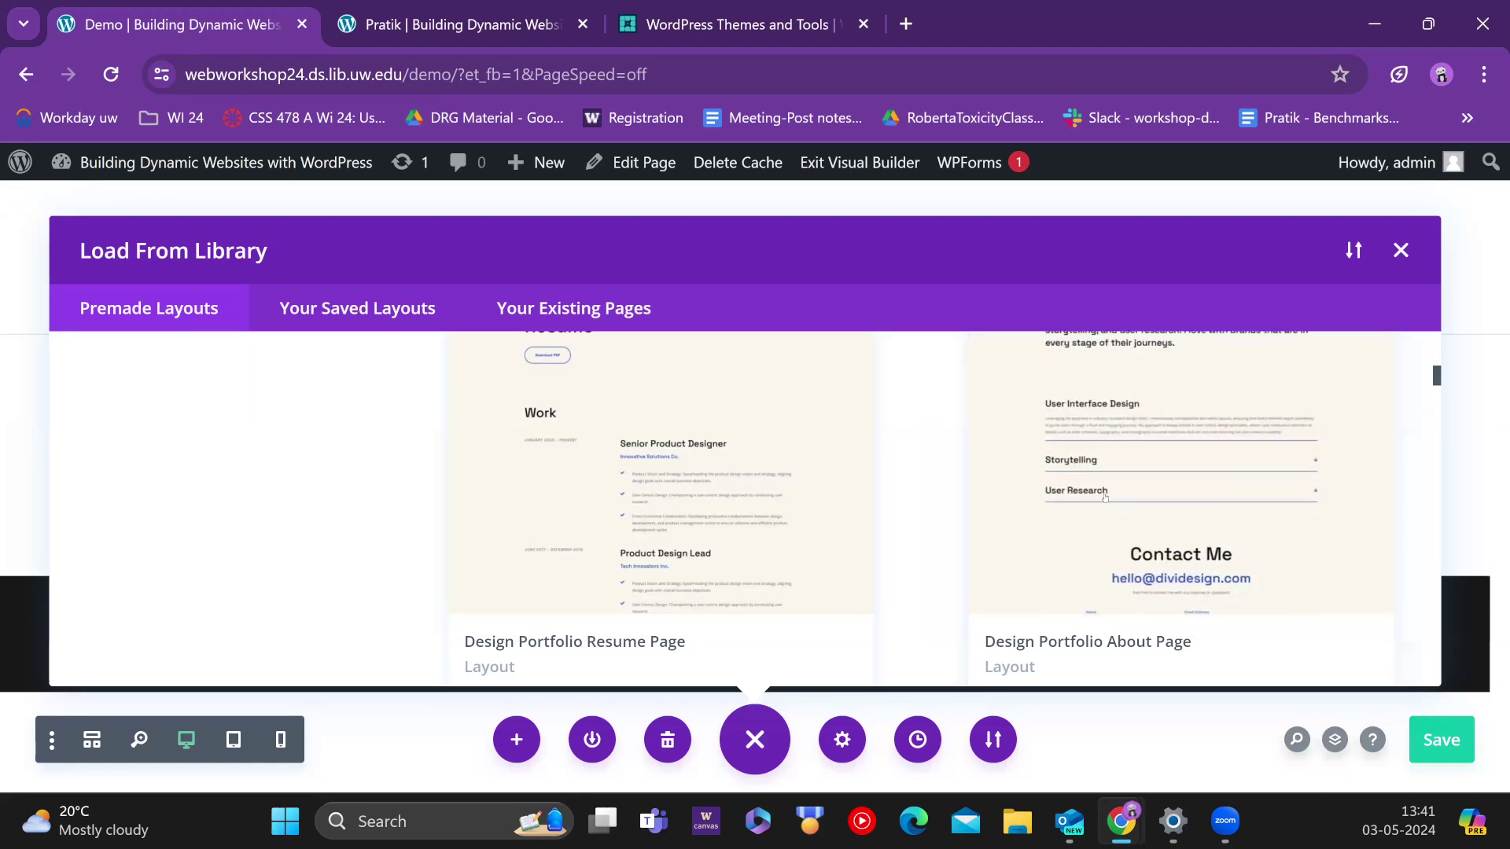
{"action": "left_click", "coordinate": [1005, 414]}
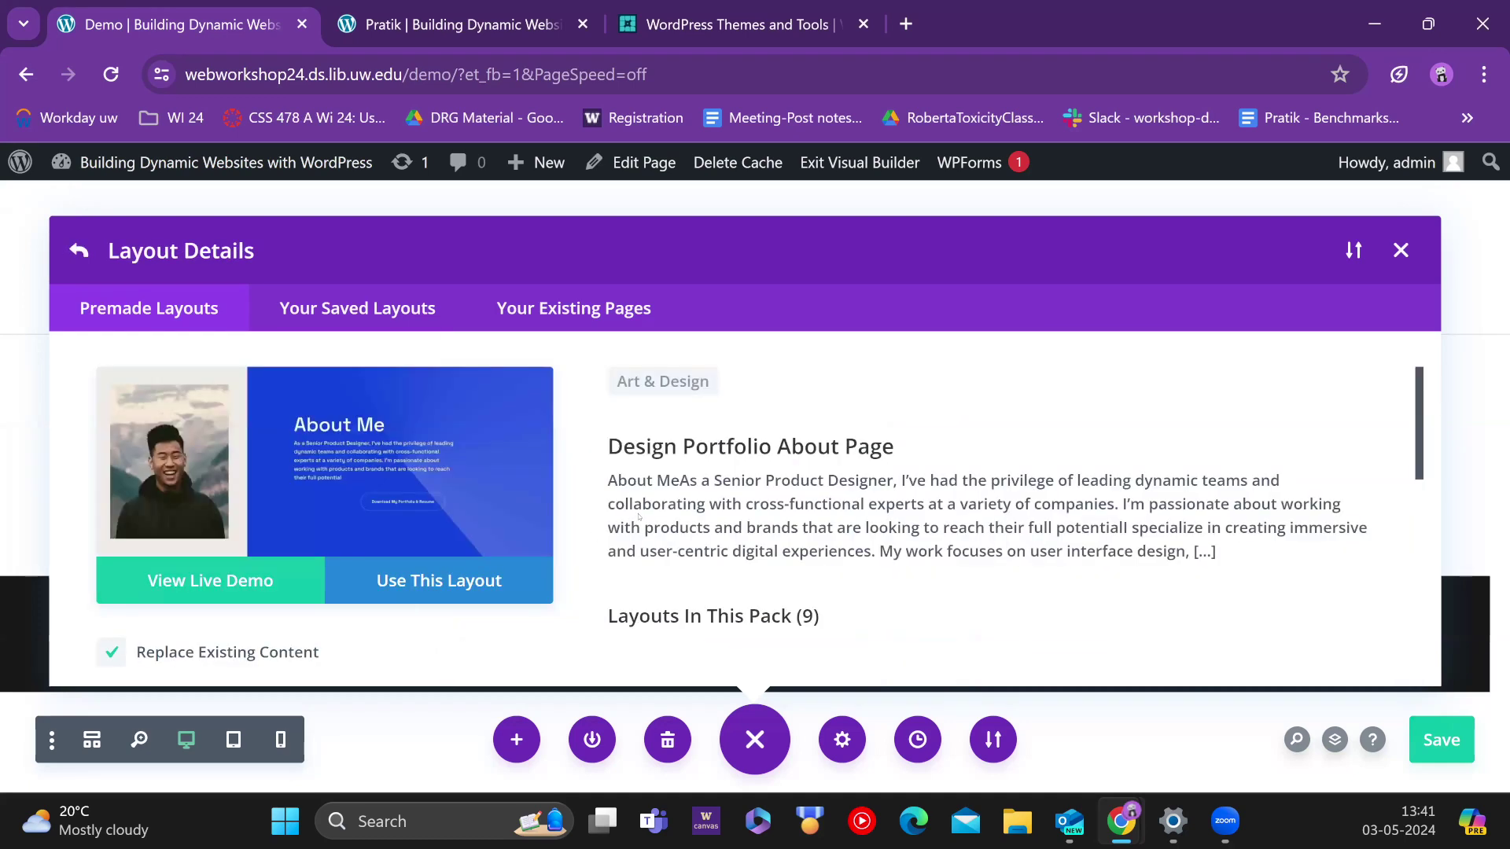
Step: Review the nine layouts in the Design Portfolio pack and open the About Page live demo
{"action": "scroll", "coordinate": [639, 515], "scroll_direction": "down", "scroll_amount": 3}
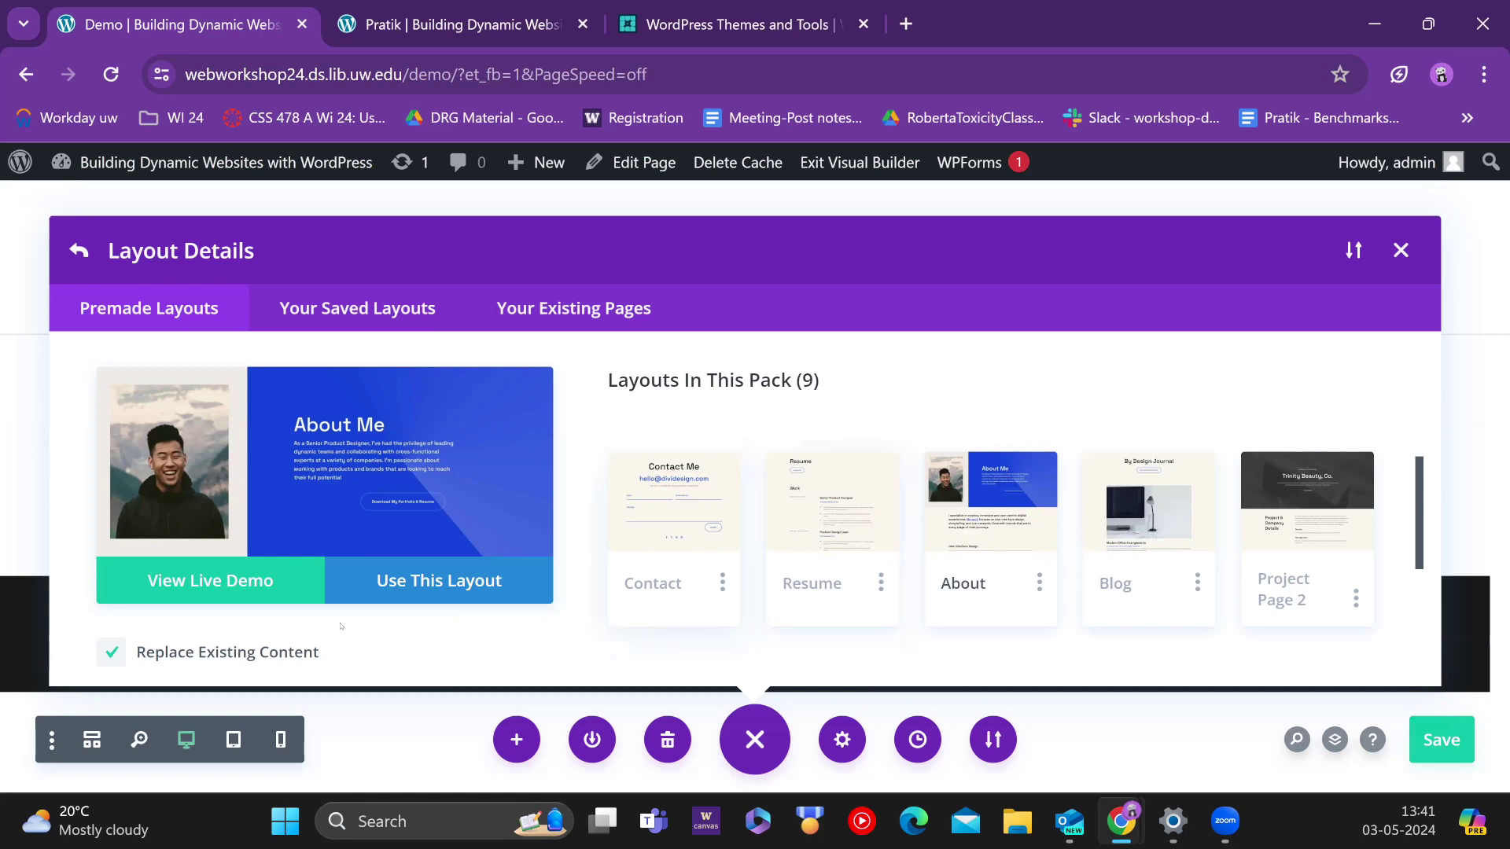
{"action": "scroll", "coordinate": [341, 626], "scroll_direction": "down", "scroll_amount": 3}
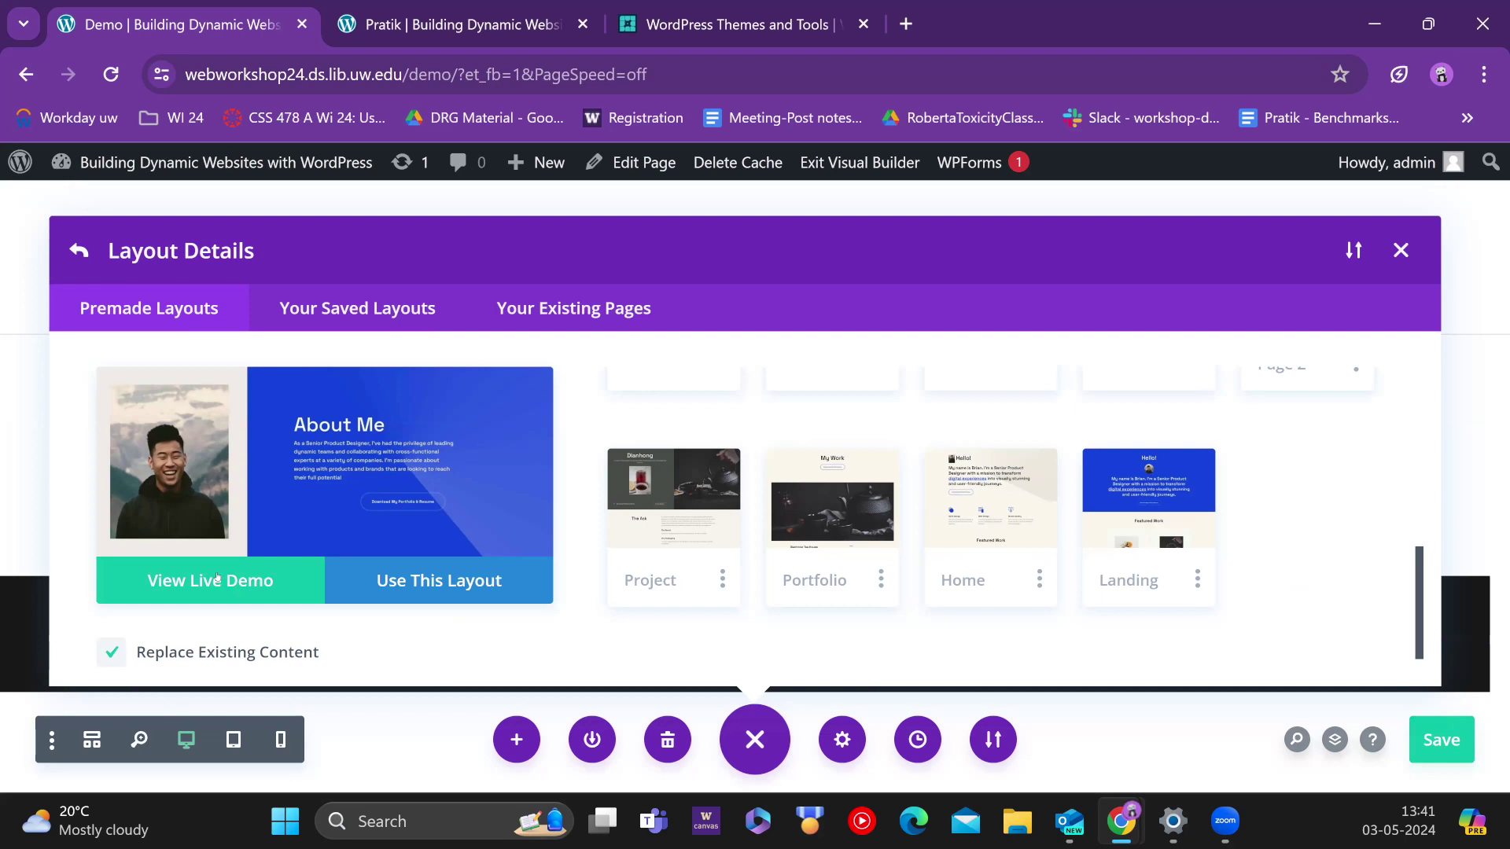
{"action": "left_click", "coordinate": [188, 586]}
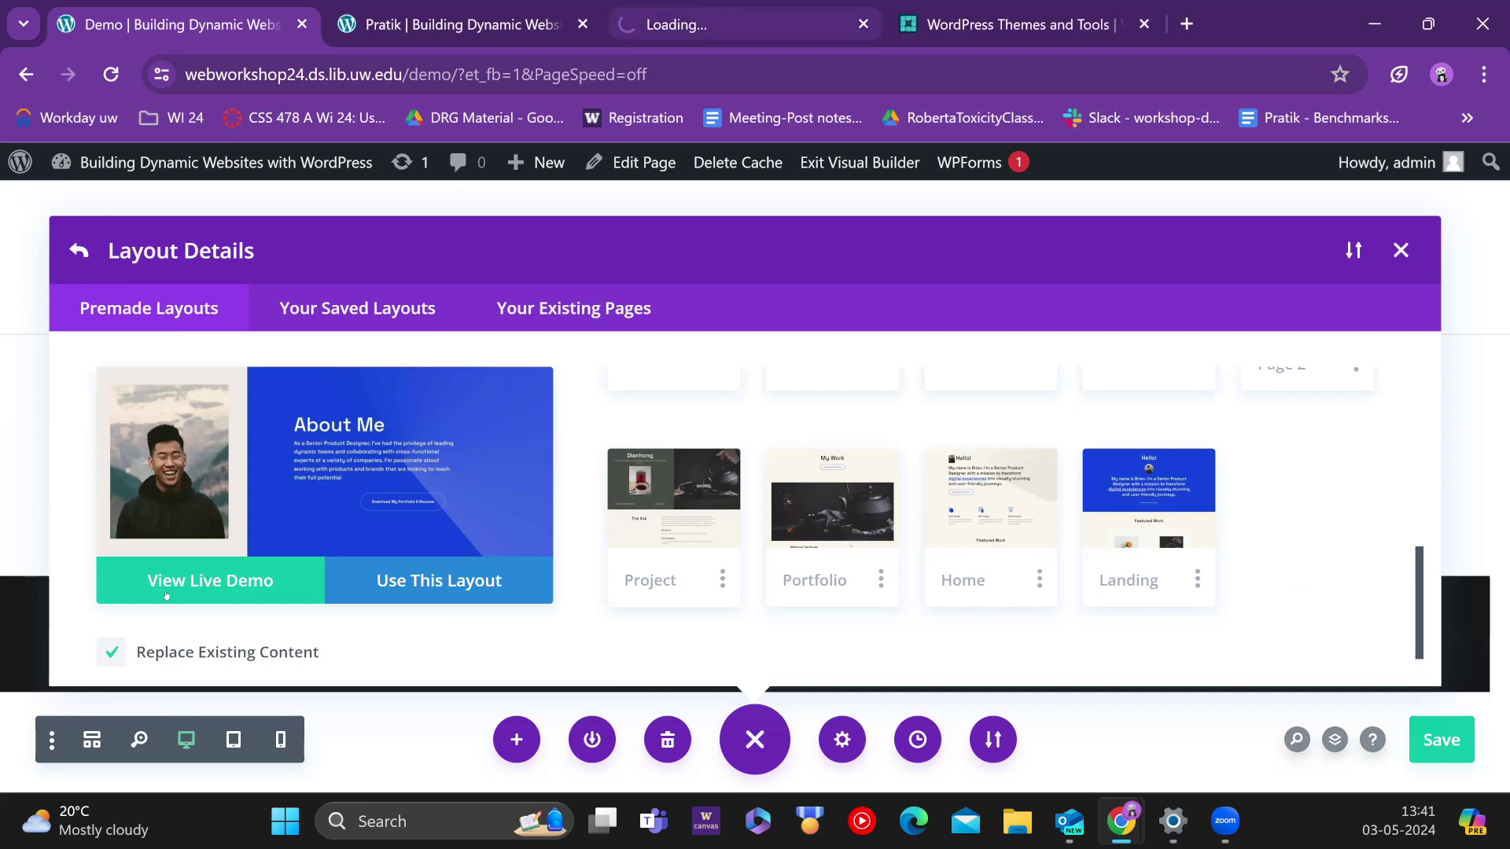
Step: Scroll the About Page live demo down to its Contact Me section, then return to the builder tab
{"action": "left_click", "coordinate": [678, 3]}
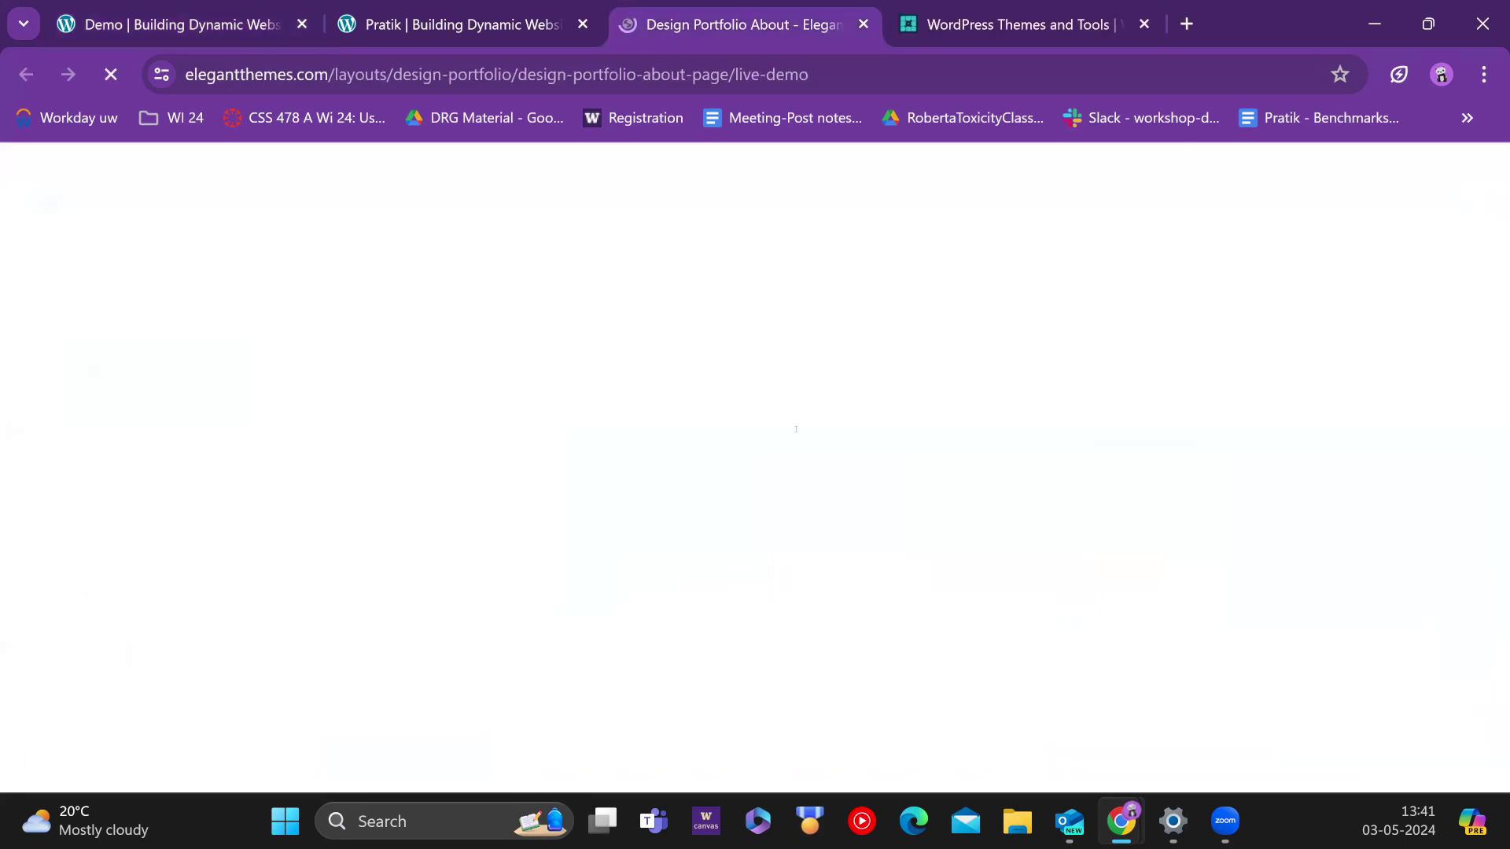
{"action": "scroll", "coordinate": [795, 429], "scroll_direction": "down", "scroll_amount": 10}
{"action": "scroll", "coordinate": [798, 430], "scroll_direction": "down", "scroll_amount": 5}
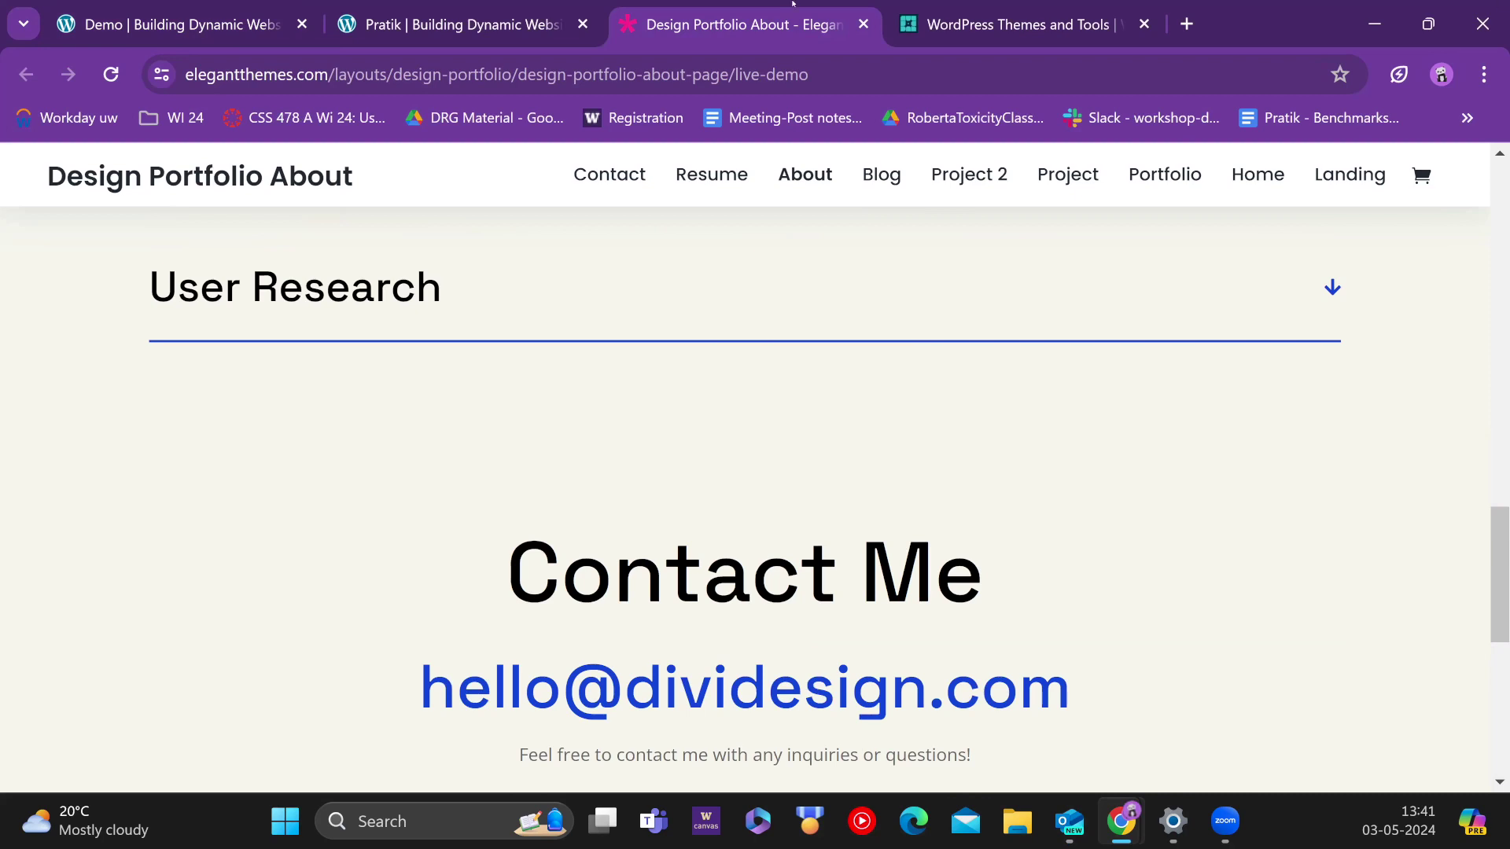
{"action": "left_click", "coordinate": [236, 28]}
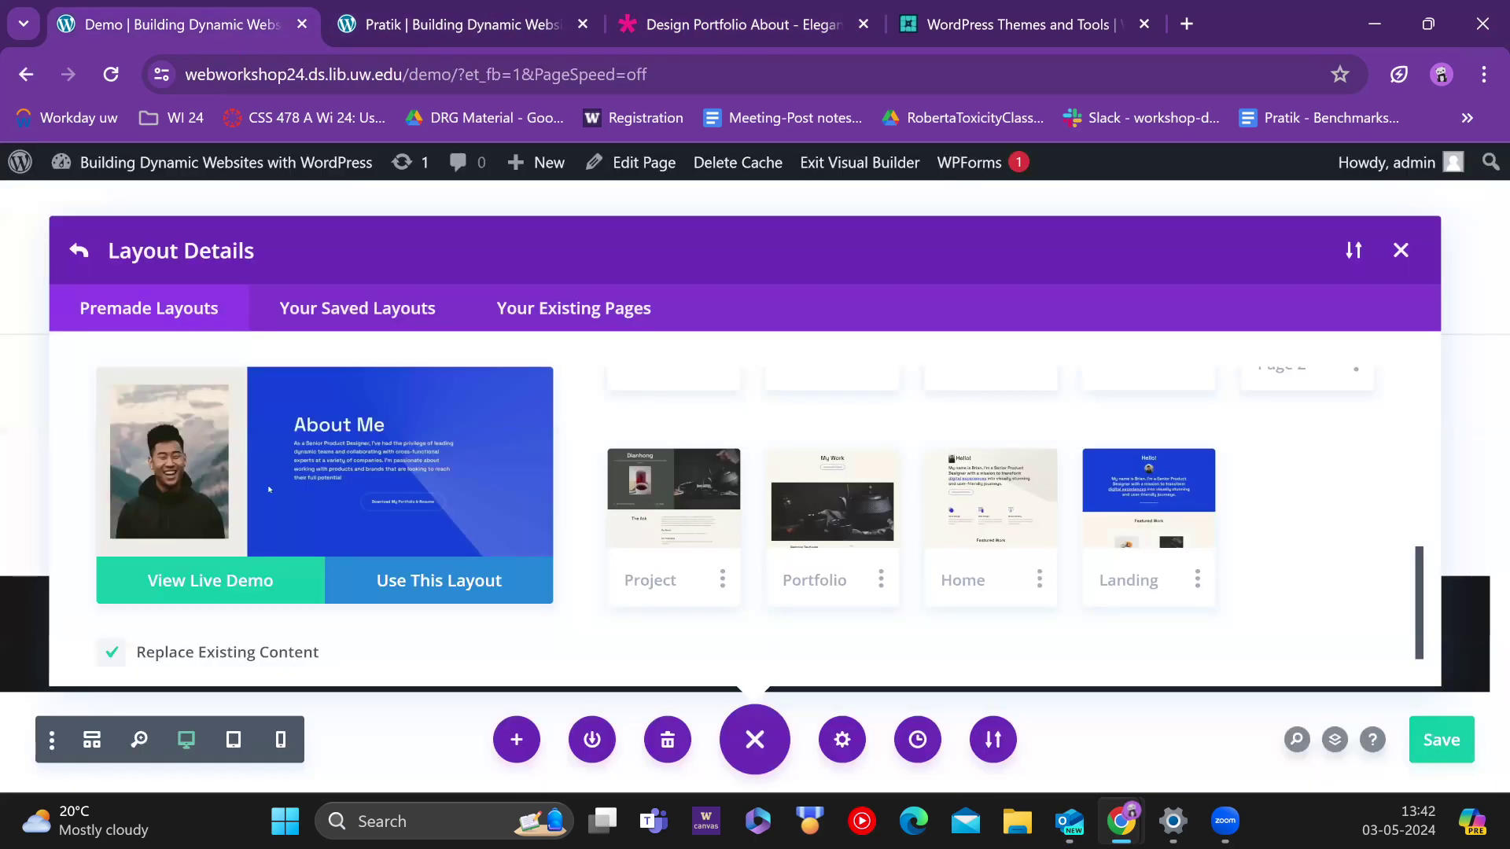
Step: Load the Design Portfolio About Page layout into the Demo page
{"action": "left_click", "coordinate": [408, 582]}
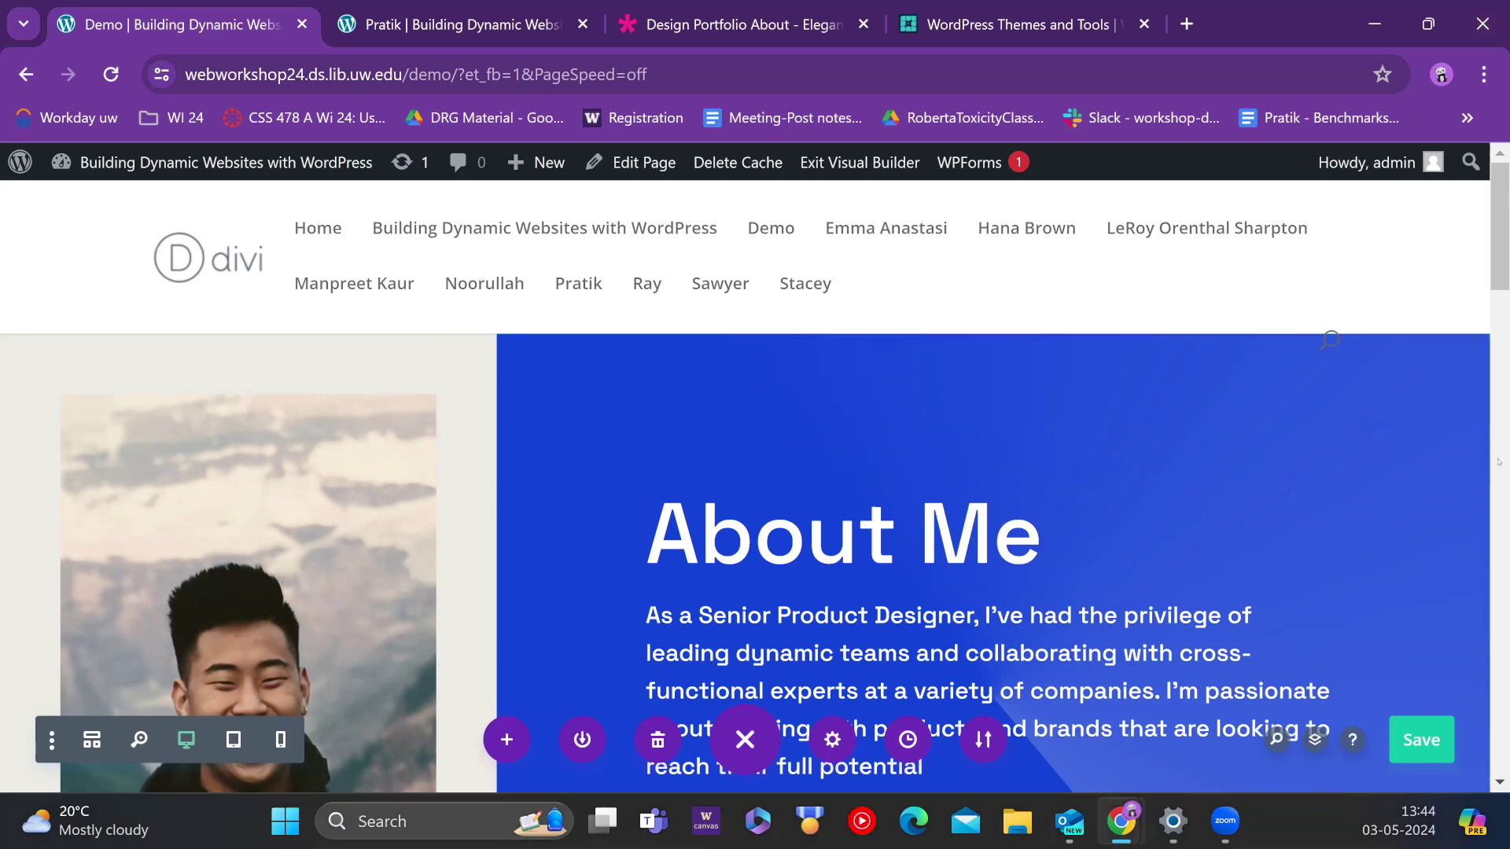
{"action": "scroll", "coordinate": [1032, 363], "scroll_direction": "down", "scroll_amount": 2}
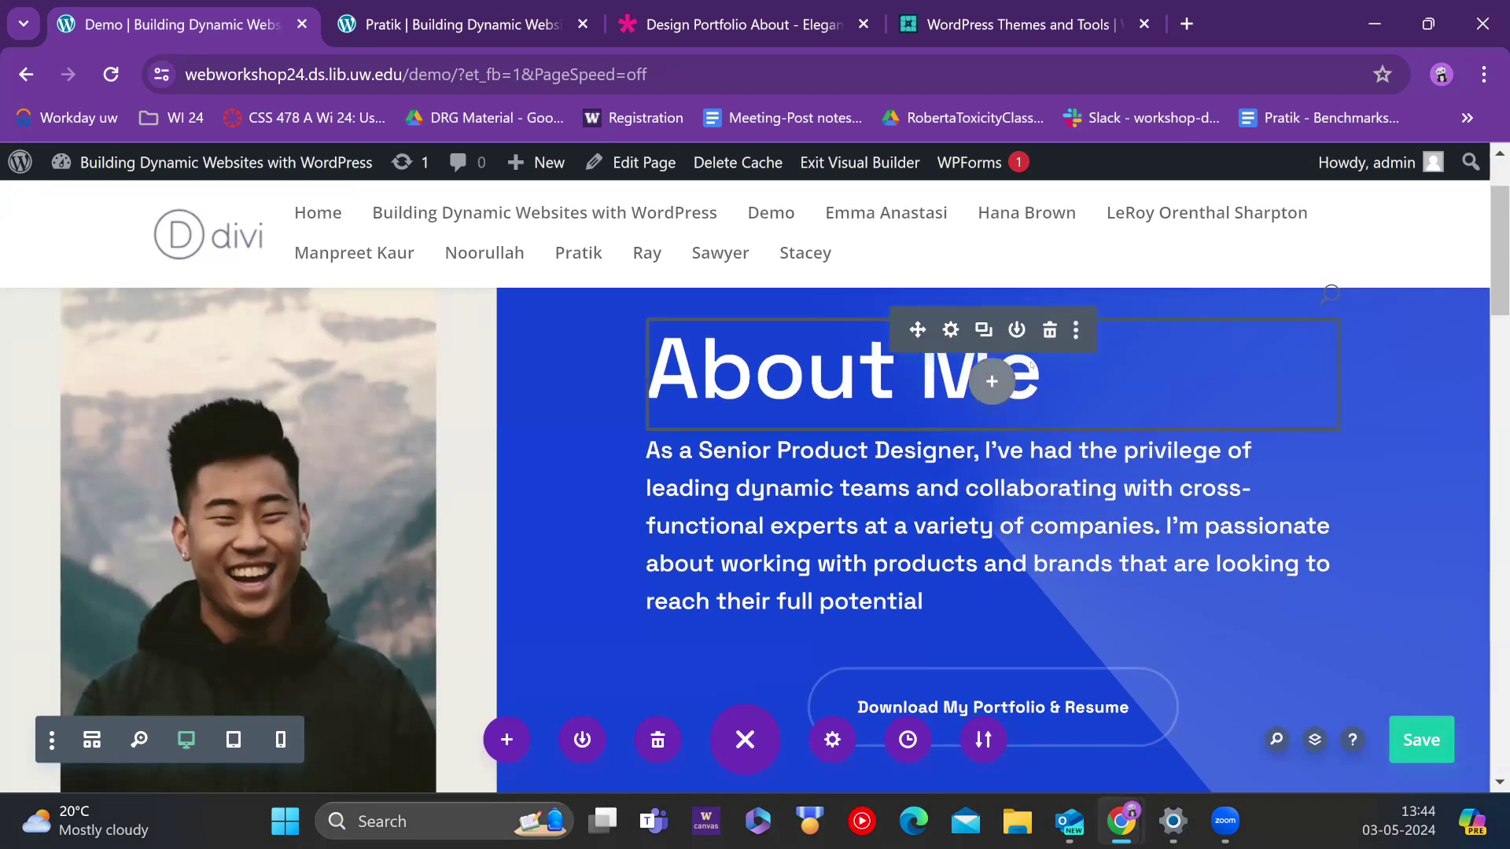
{"action": "left_click", "coordinate": [991, 381]}
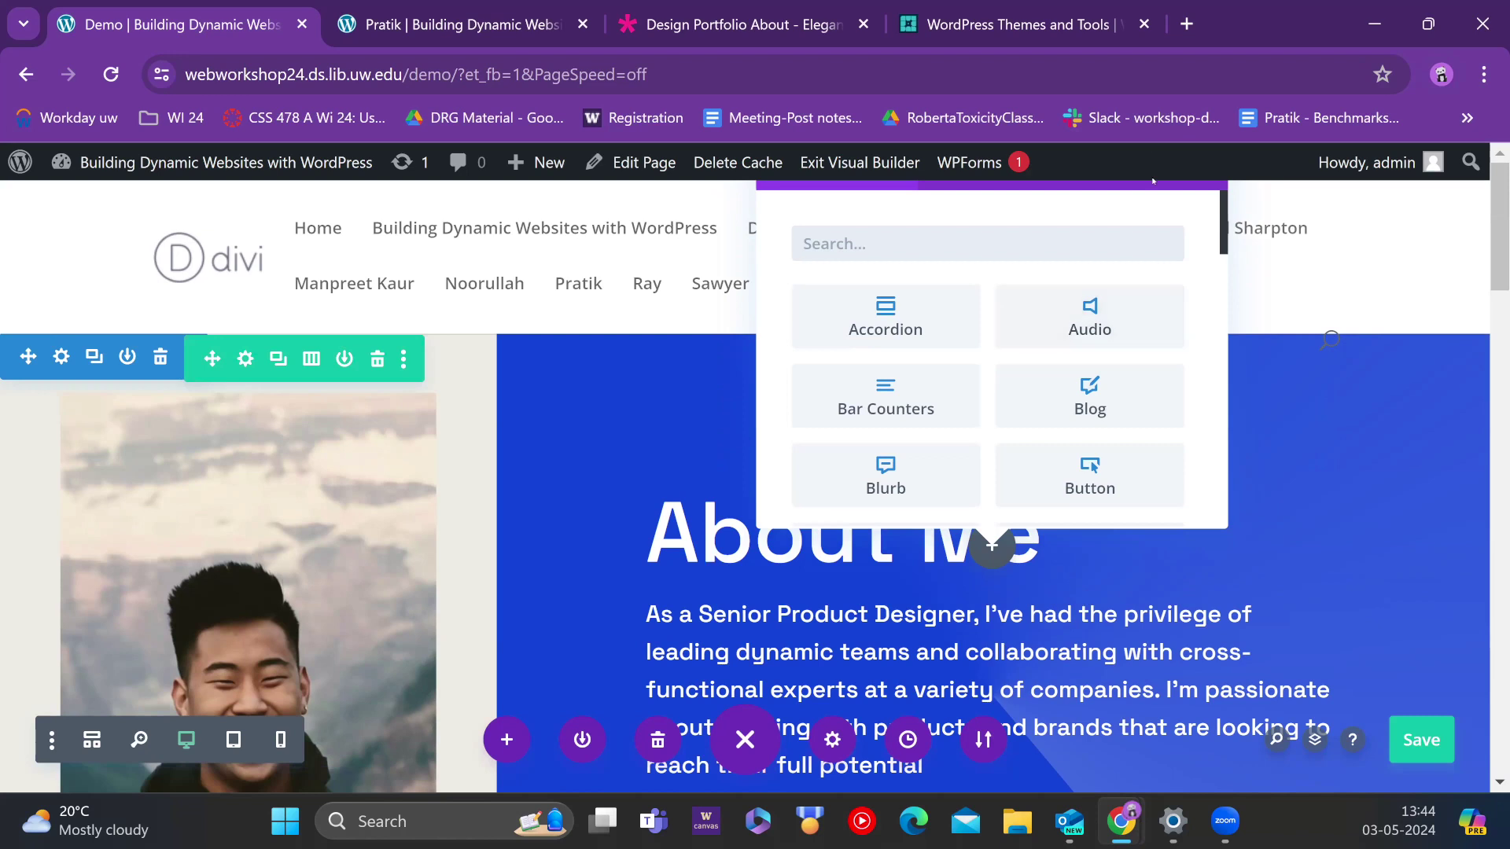
{"action": "left_click_drag", "start_coordinate": [1157, 195], "coordinate": [1191, 265]}
{"action": "scroll", "coordinate": [1211, 369], "scroll_direction": "down", "scroll_amount": 7}
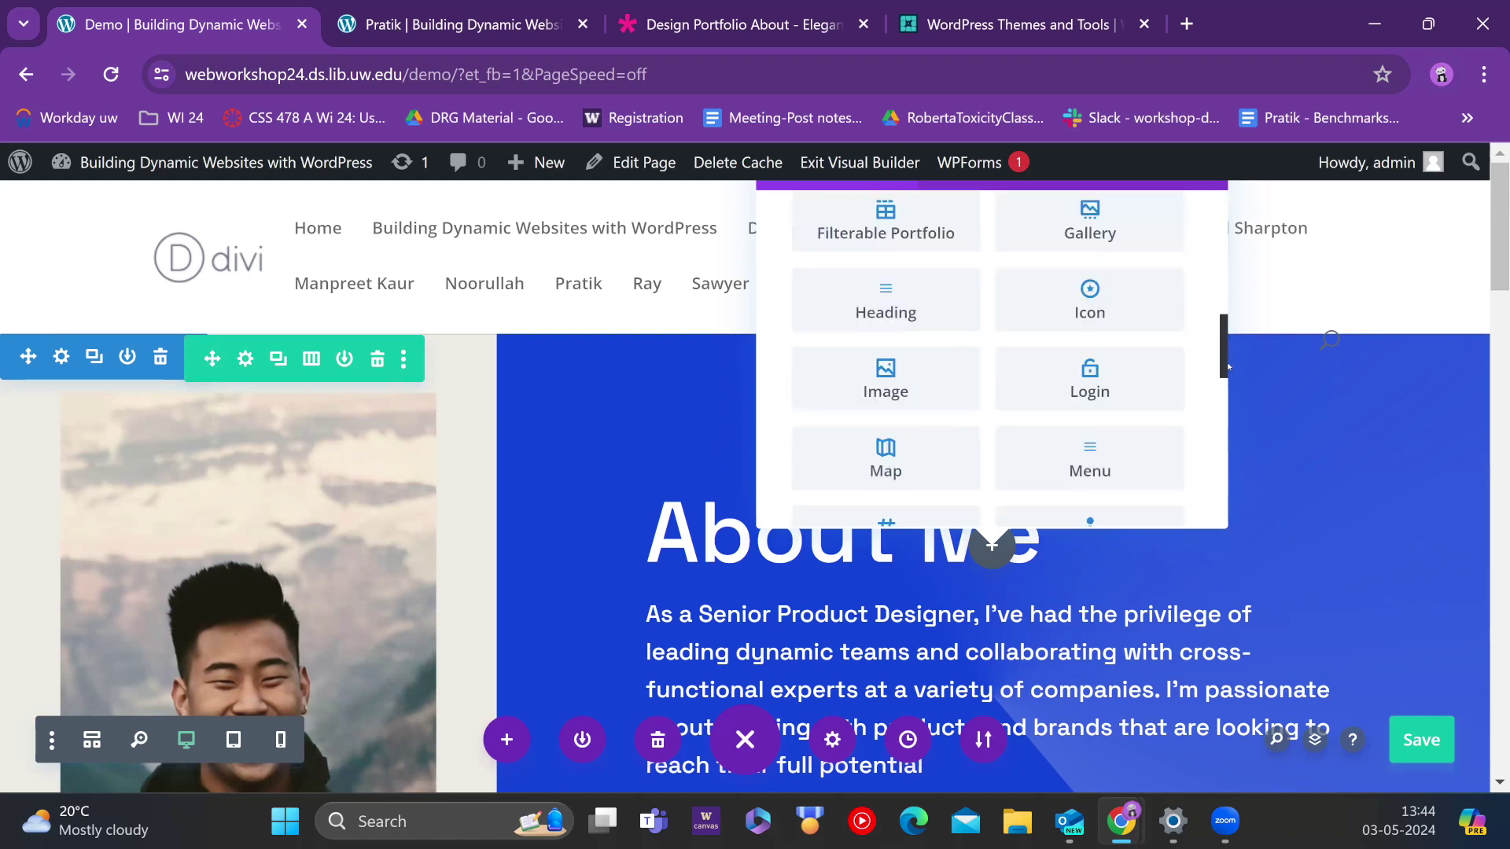
{"action": "scroll", "coordinate": [1211, 346], "scroll_direction": "up", "scroll_amount": 3}
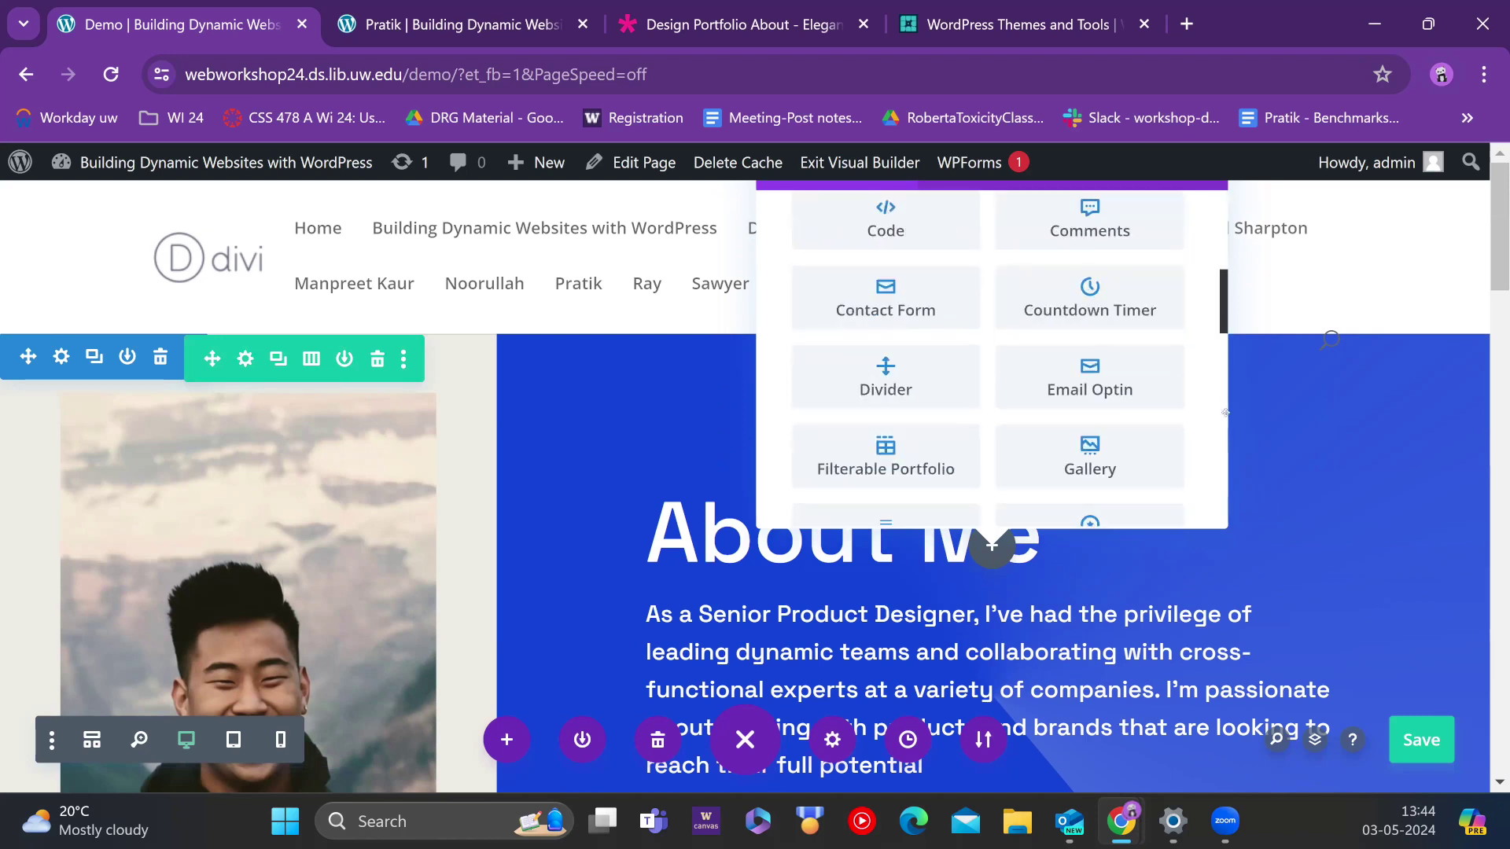
{"action": "left_click", "coordinate": [1227, 460]}
{"action": "scroll", "coordinate": [1224, 503], "scroll_direction": "down", "scroll_amount": 6}
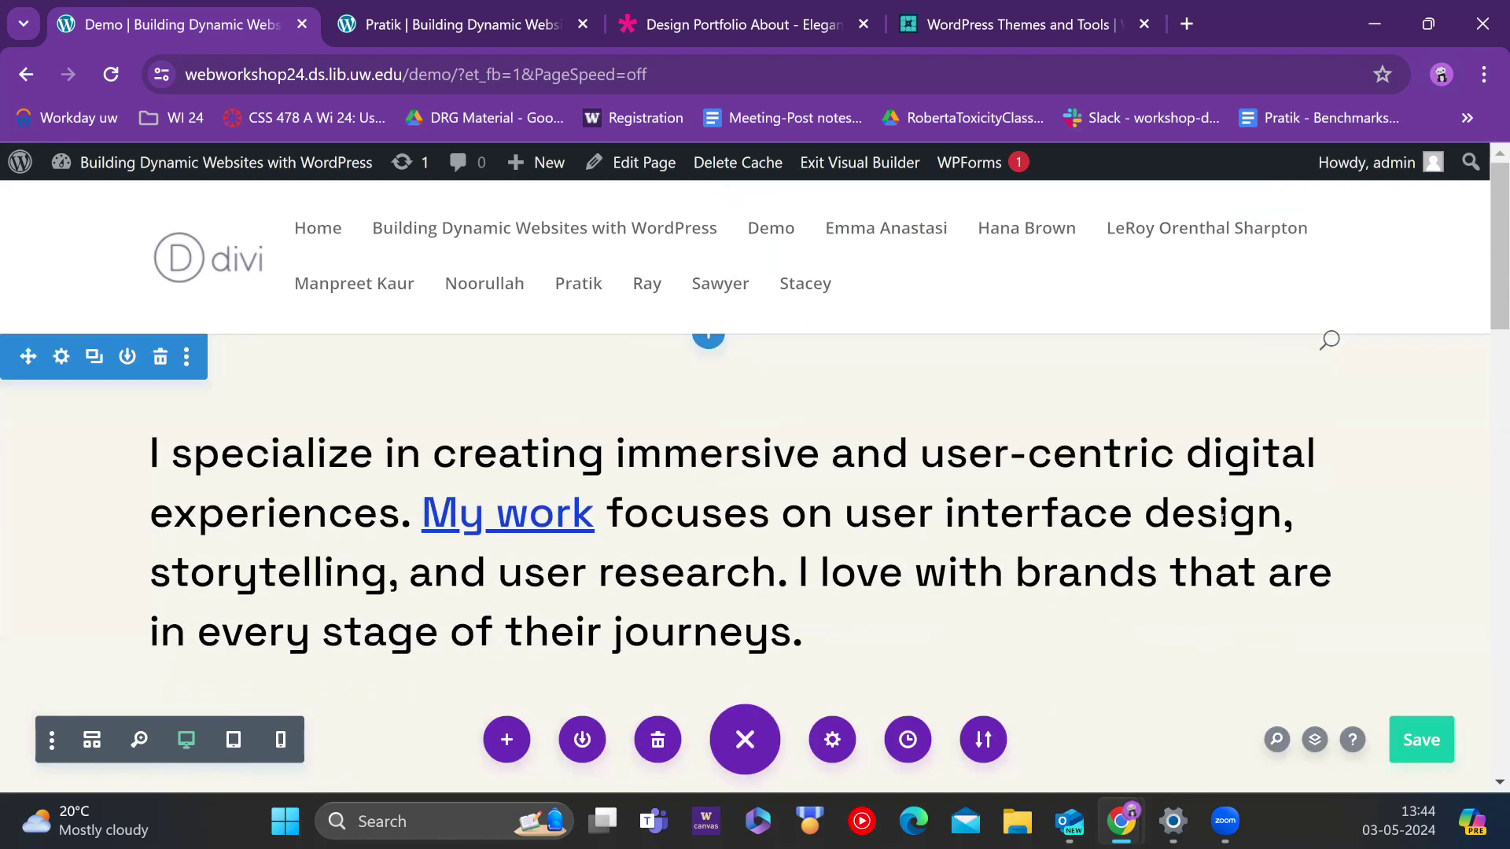
{"action": "scroll", "coordinate": [1223, 515], "scroll_direction": "up", "scroll_amount": 5}
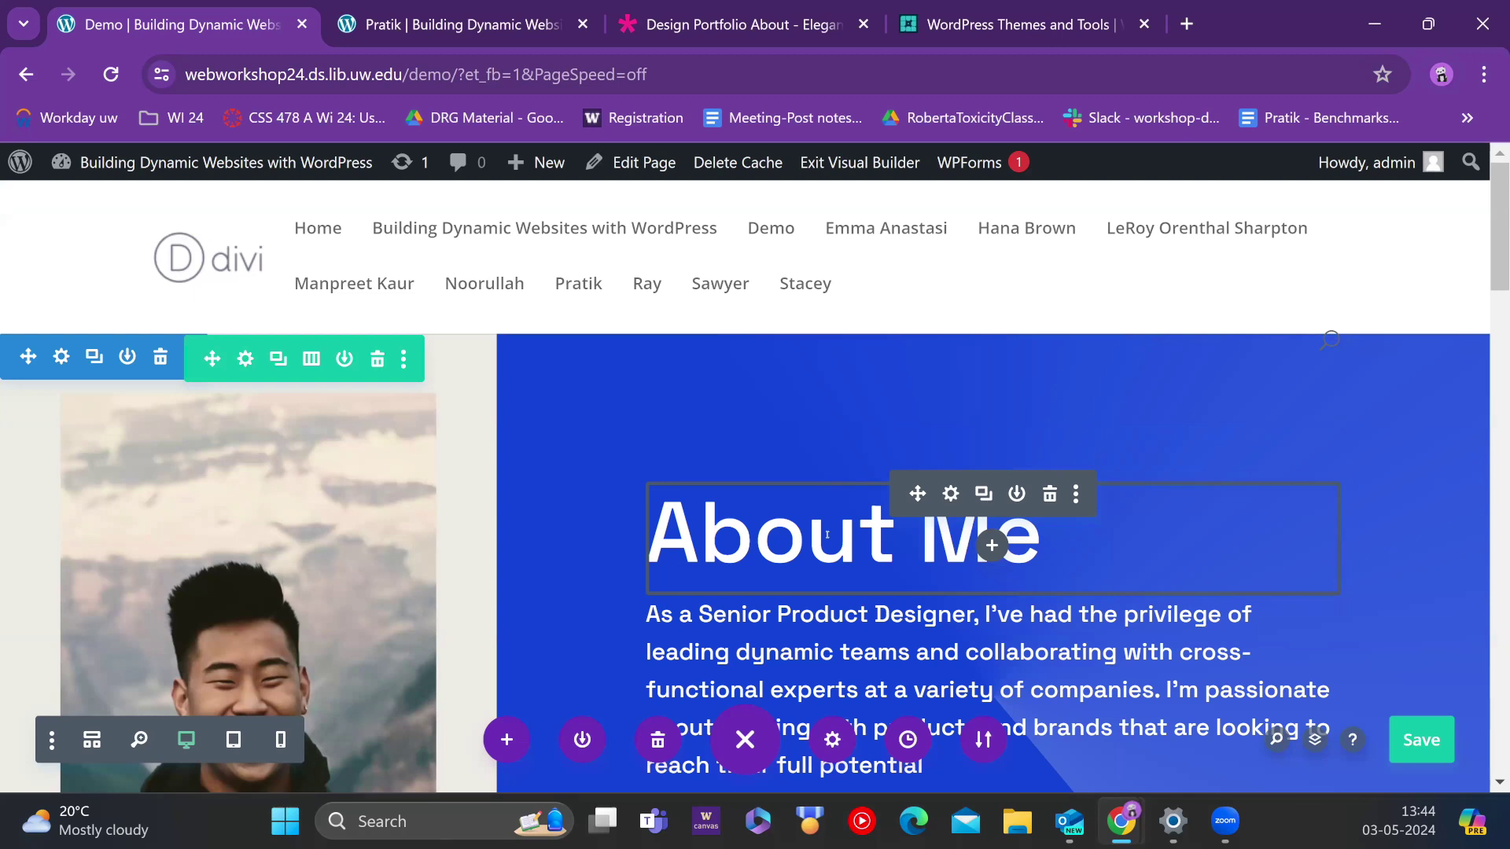
Step: Replace the About Me hero heading text with the site owner's full name
{"action": "left_click", "coordinate": [827, 535]}
{"action": "key", "text": "Right"}
{"action": "key", "text": "End"}
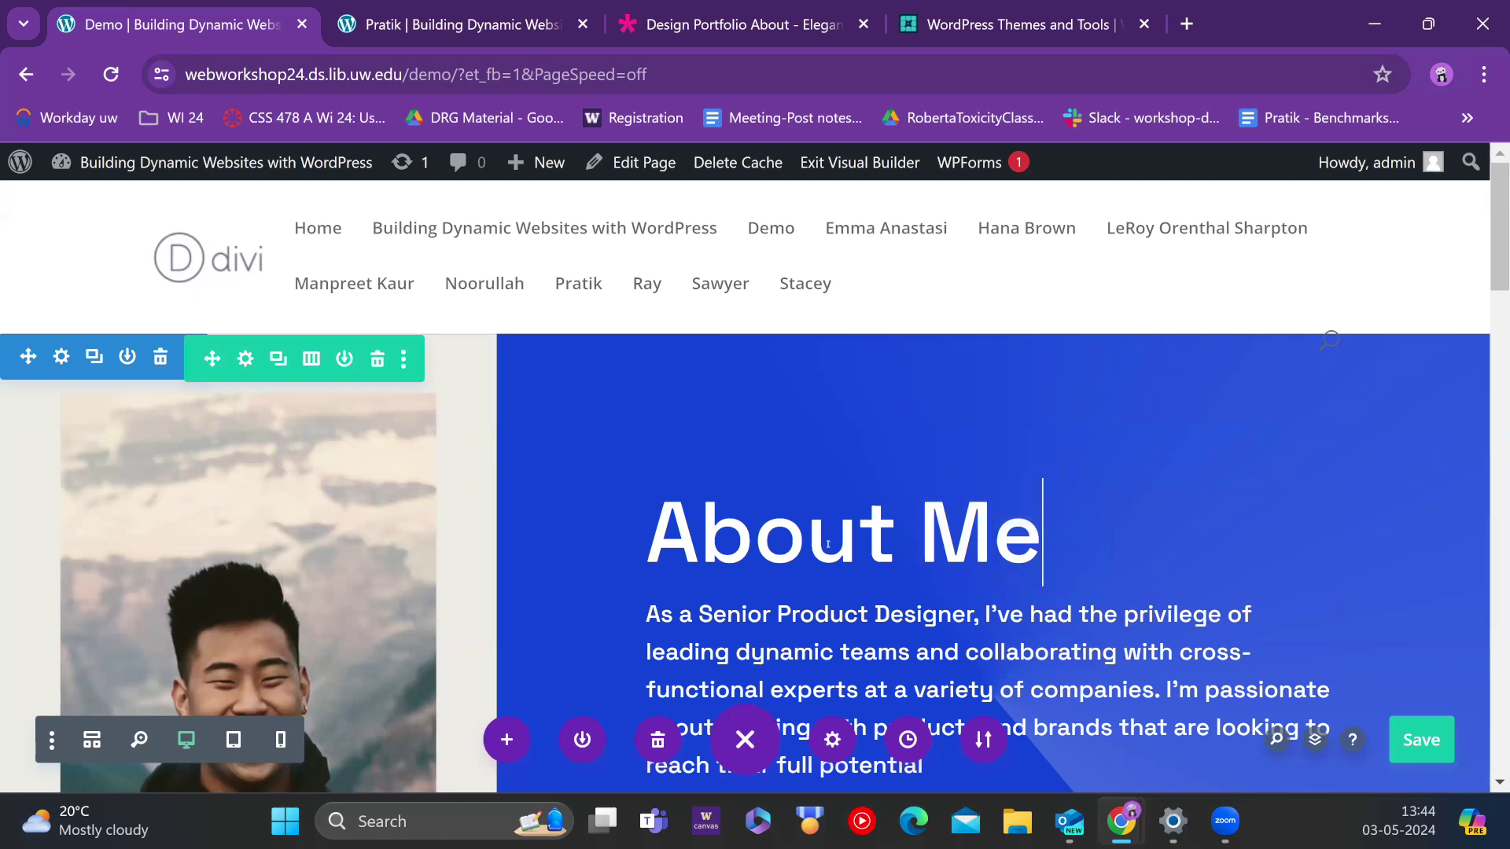
{"action": "key", "text": "BackSpace"}
{"action": "key", "text": "BackSpace"}
{"action": "key", "text": "BackSpace"}
{"action": "key", "text": "BackSpace"}
{"action": "key", "text": "BackSpace"}
{"action": "key", "text": "BackSpace"}
{"action": "key", "text": "BackSpace"}
{"action": "key", "text": "BackSpace"}
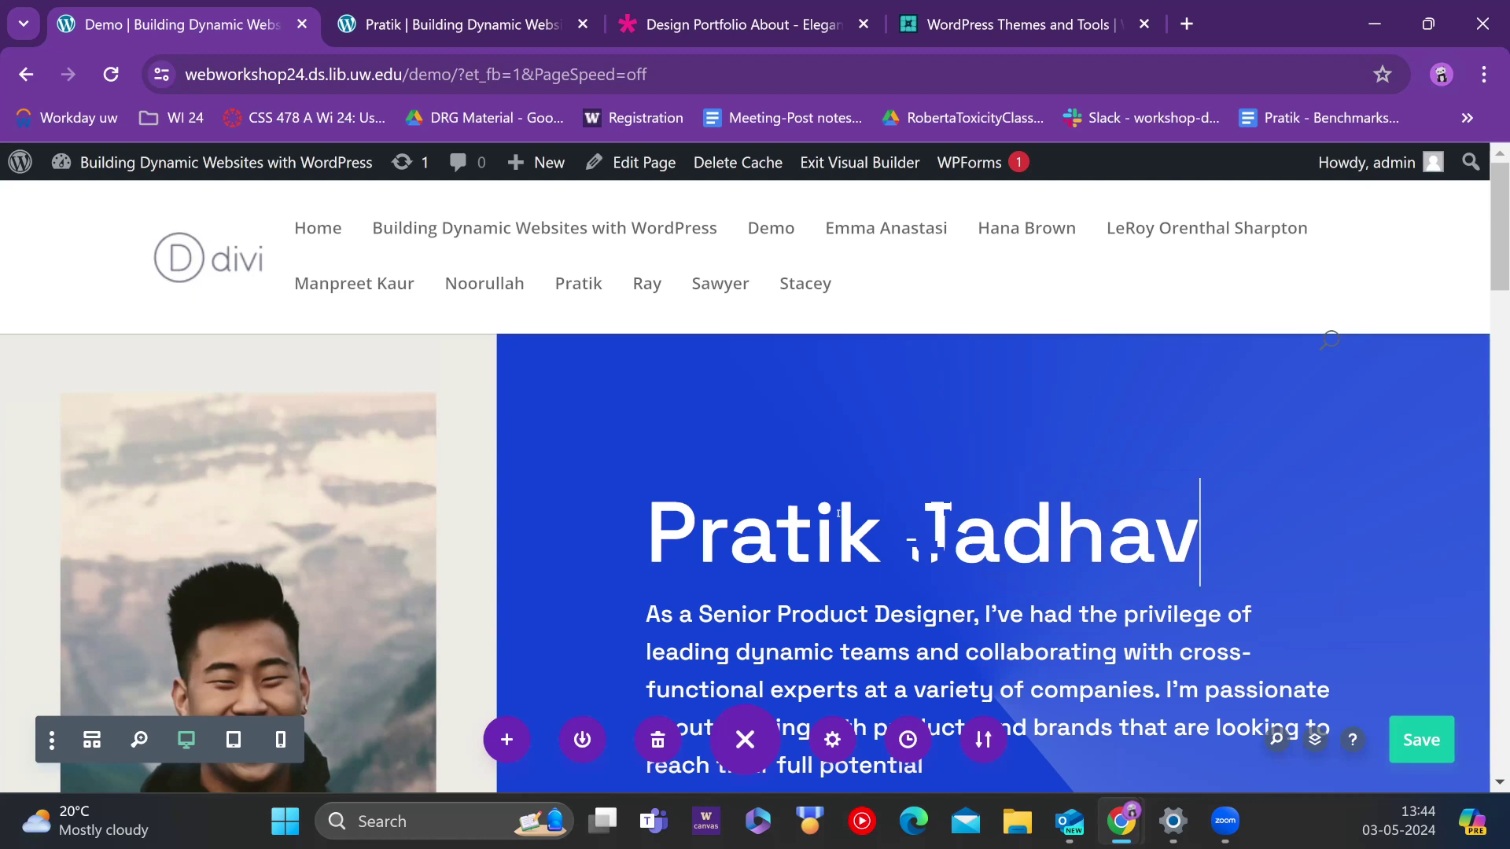
{"action": "scroll", "coordinate": [838, 514], "scroll_direction": "down", "scroll_amount": 3}
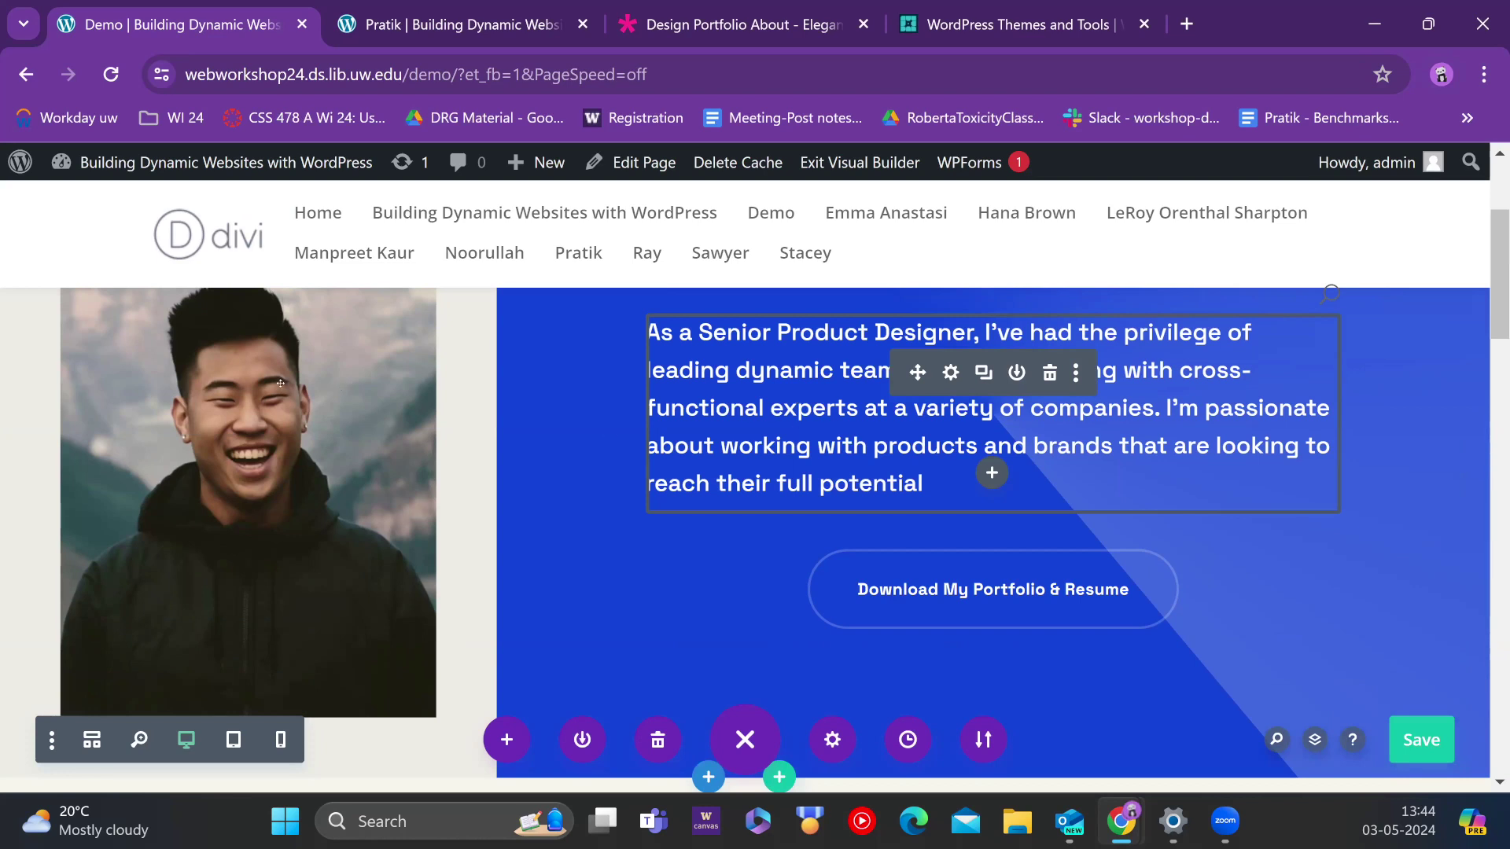
{"action": "scroll", "coordinate": [276, 412], "scroll_direction": "up", "scroll_amount": 1}
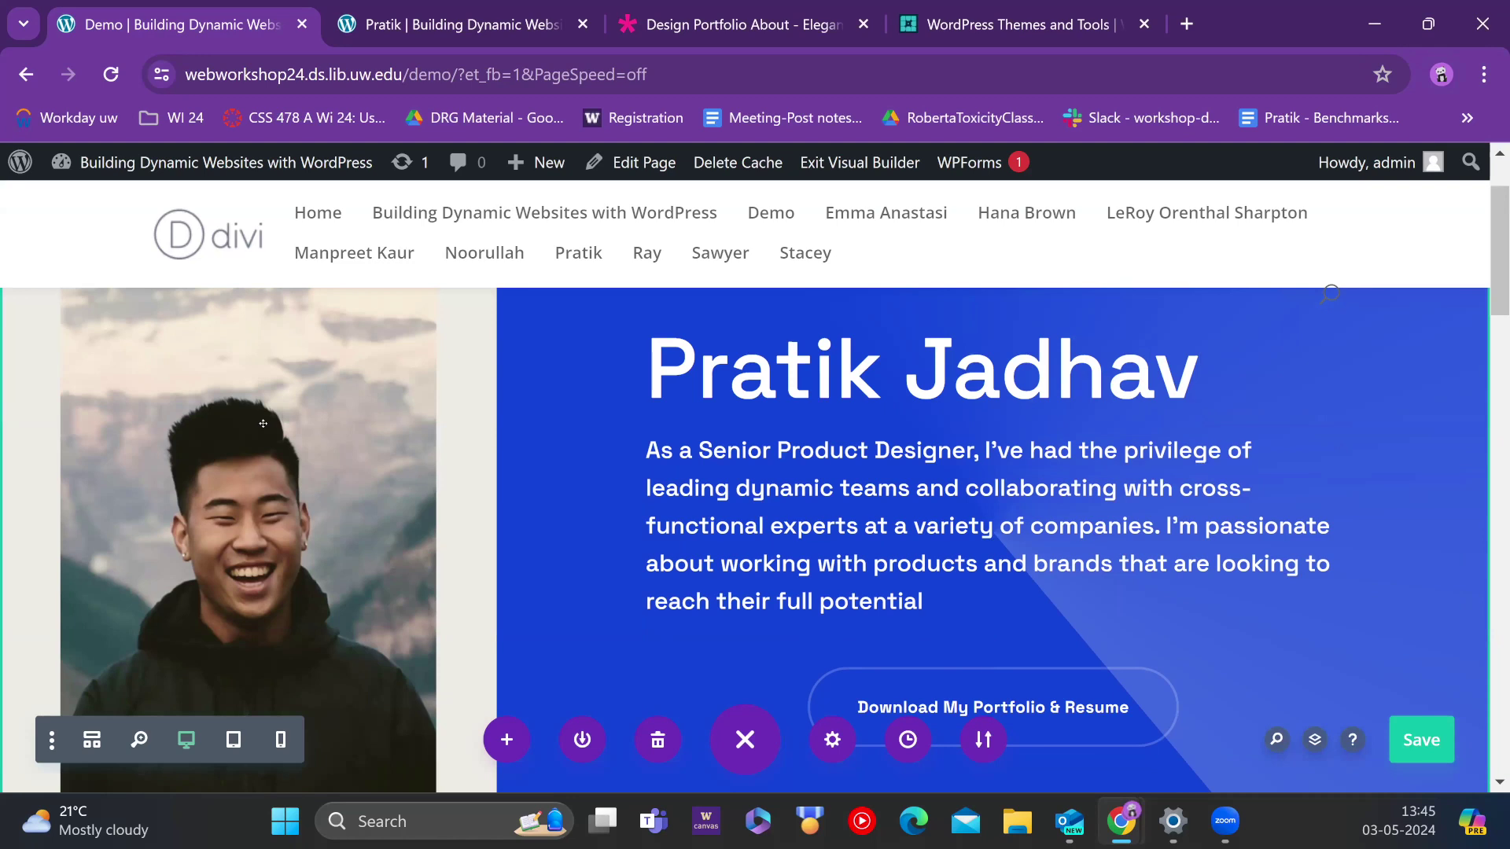
{"action": "scroll", "coordinate": [263, 423], "scroll_direction": "up", "scroll_amount": 2}
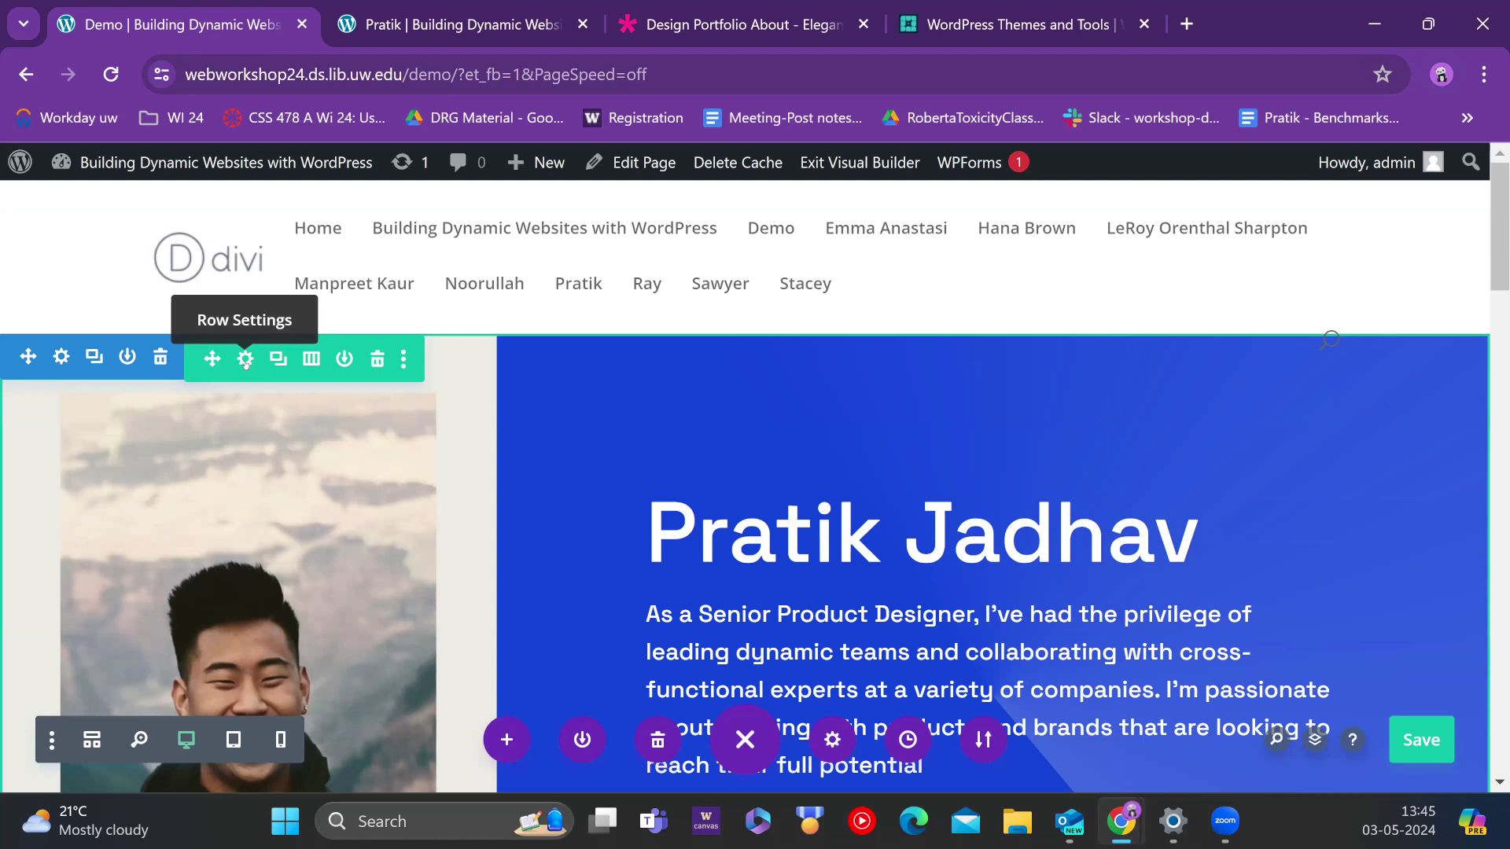
Step: Check the hero row and first column settings, then reload the Demo page to trigger the 'Reload site?' prompt
{"action": "left_click", "coordinate": [245, 359]}
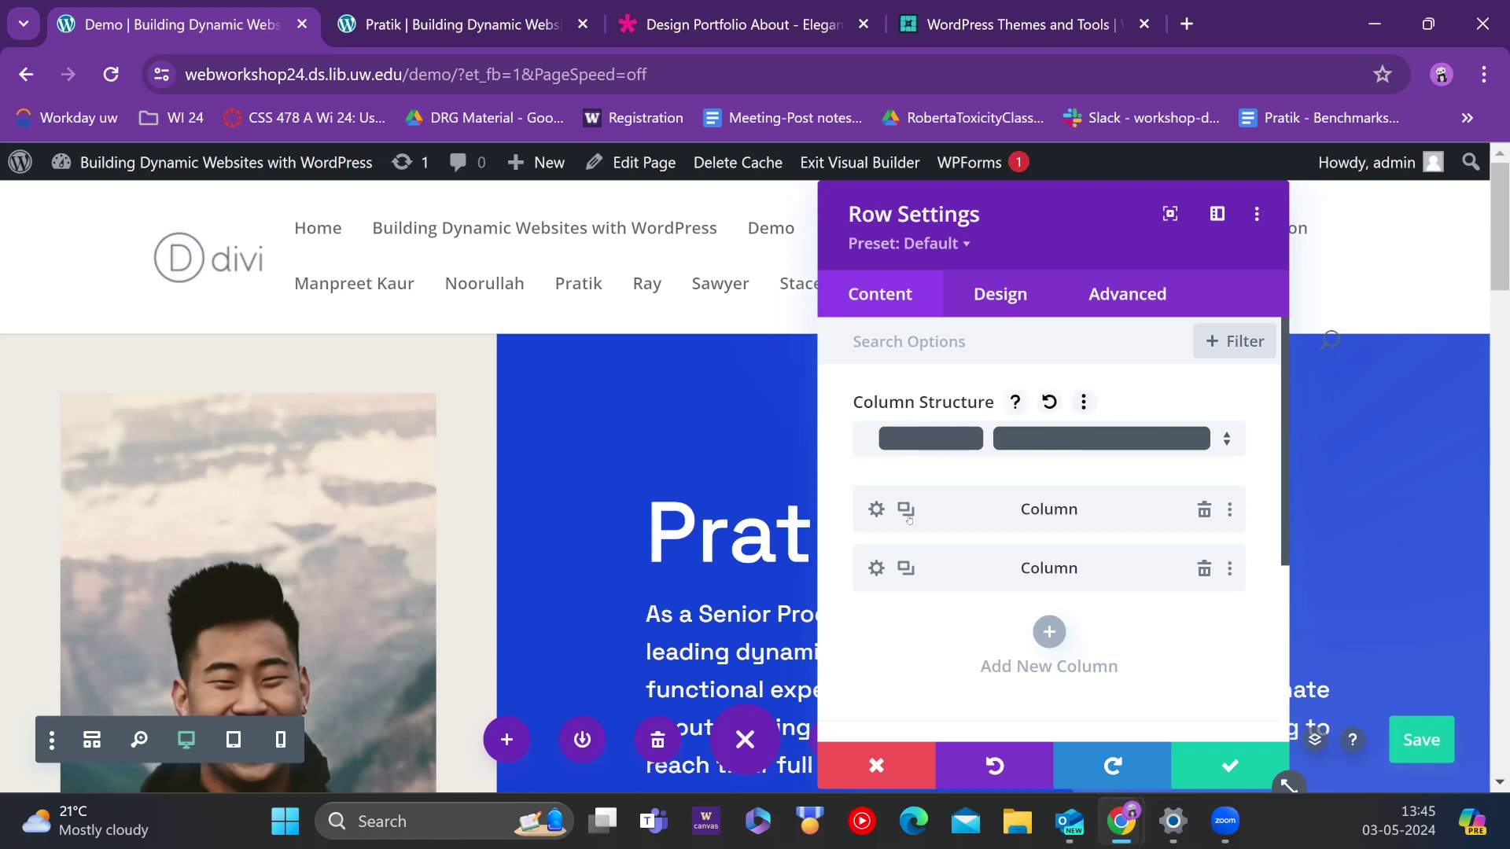
{"action": "left_click", "coordinate": [875, 511]}
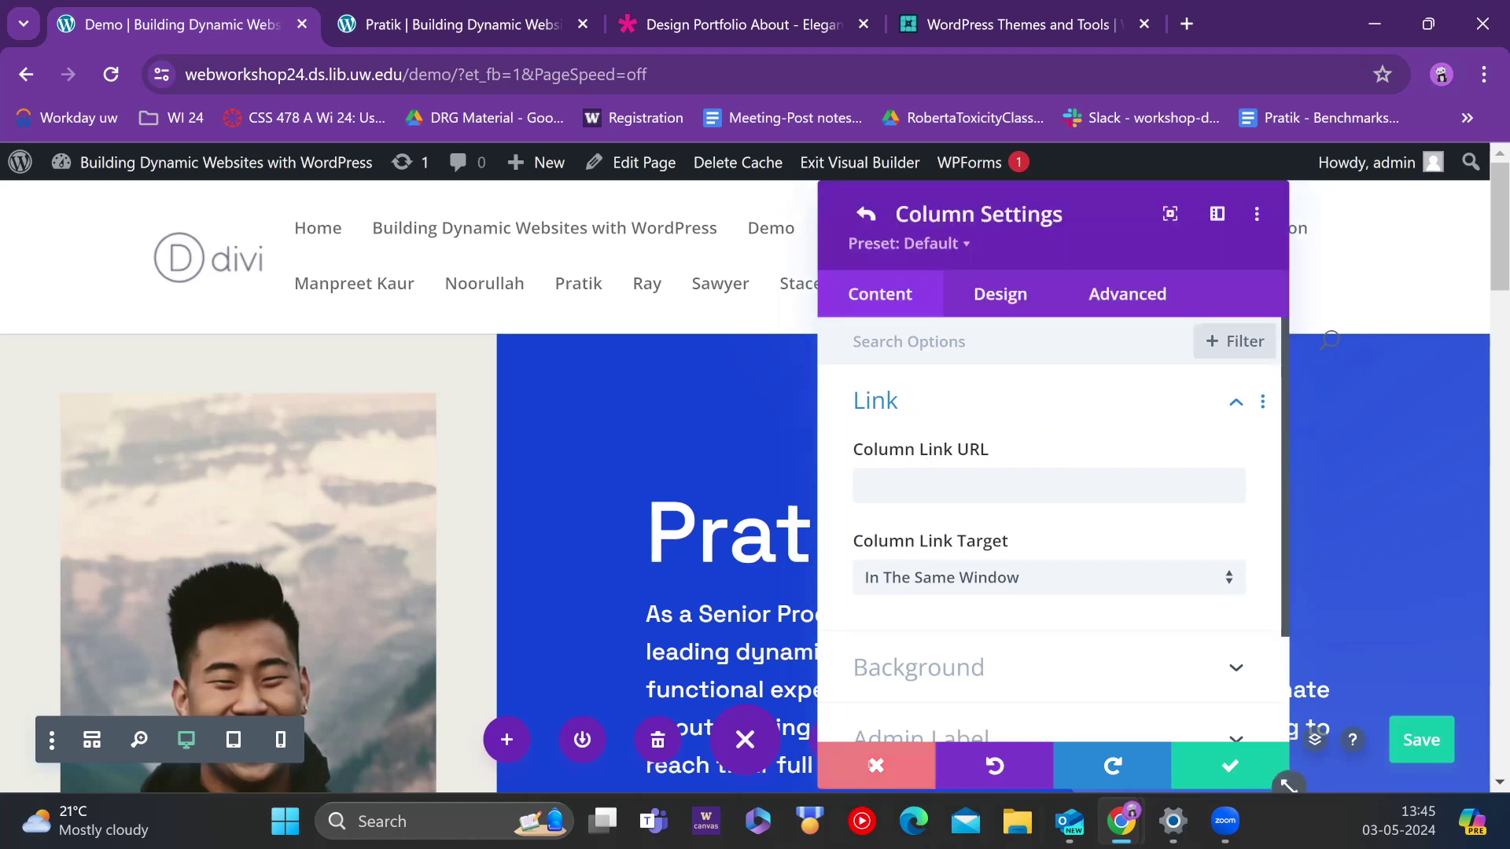
{"action": "left_click", "coordinate": [875, 765]}
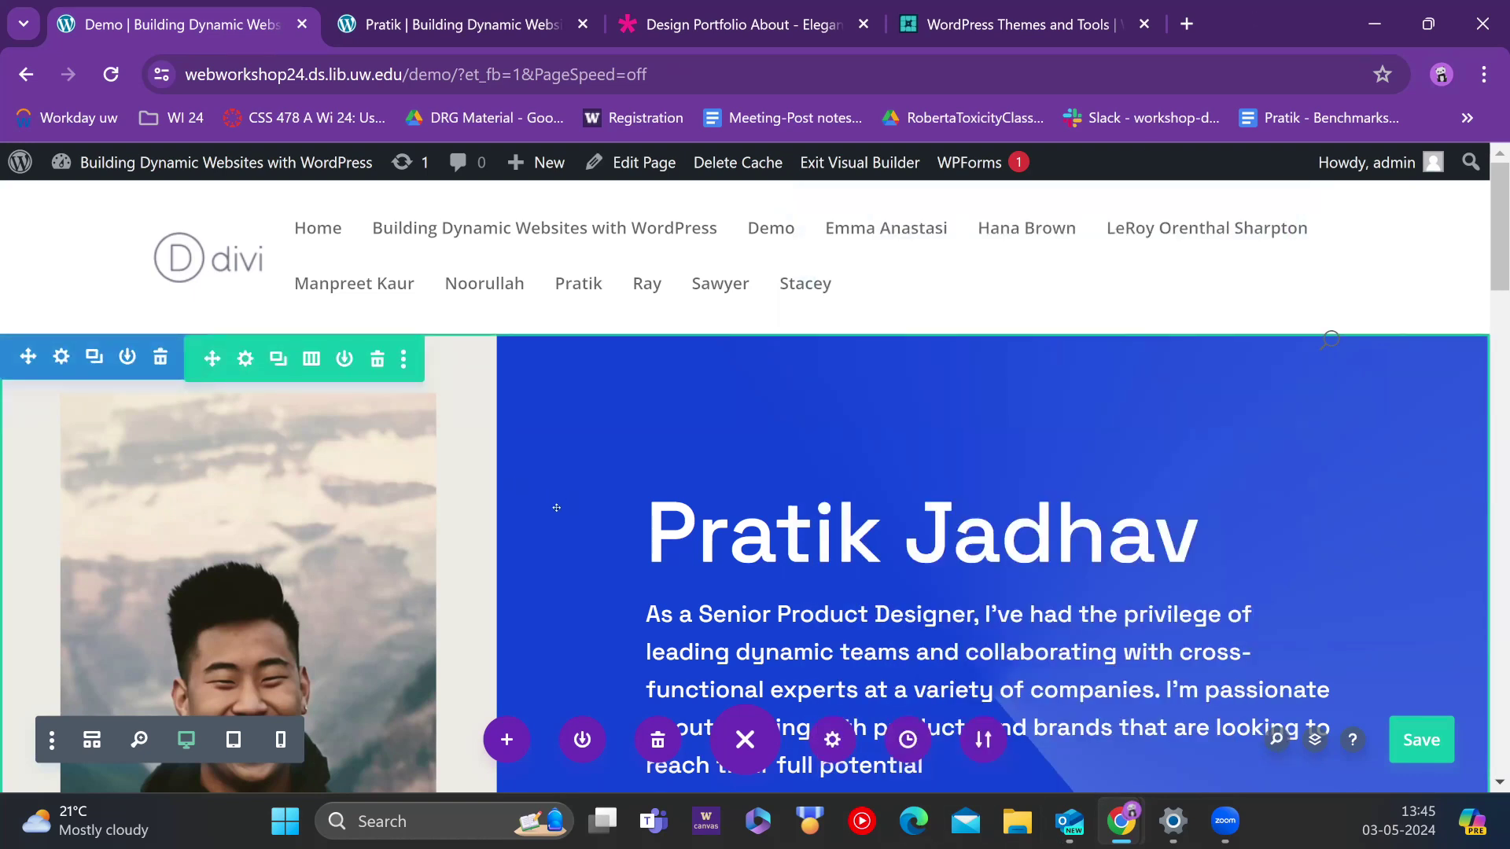
{"action": "scroll", "coordinate": [567, 472], "scroll_direction": "down", "scroll_amount": 3}
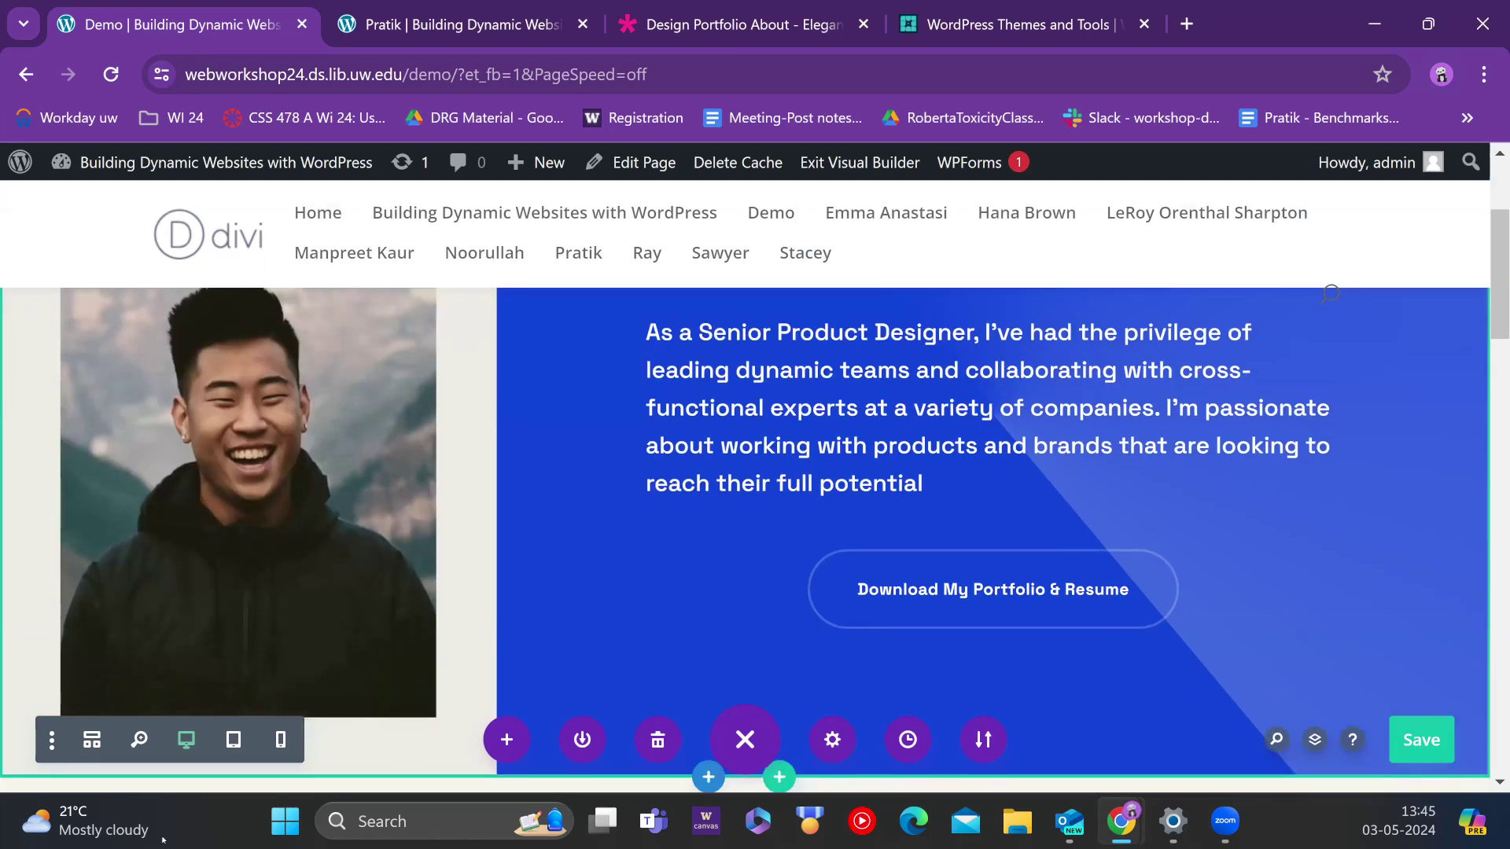
{"action": "left_click", "coordinate": [112, 73]}
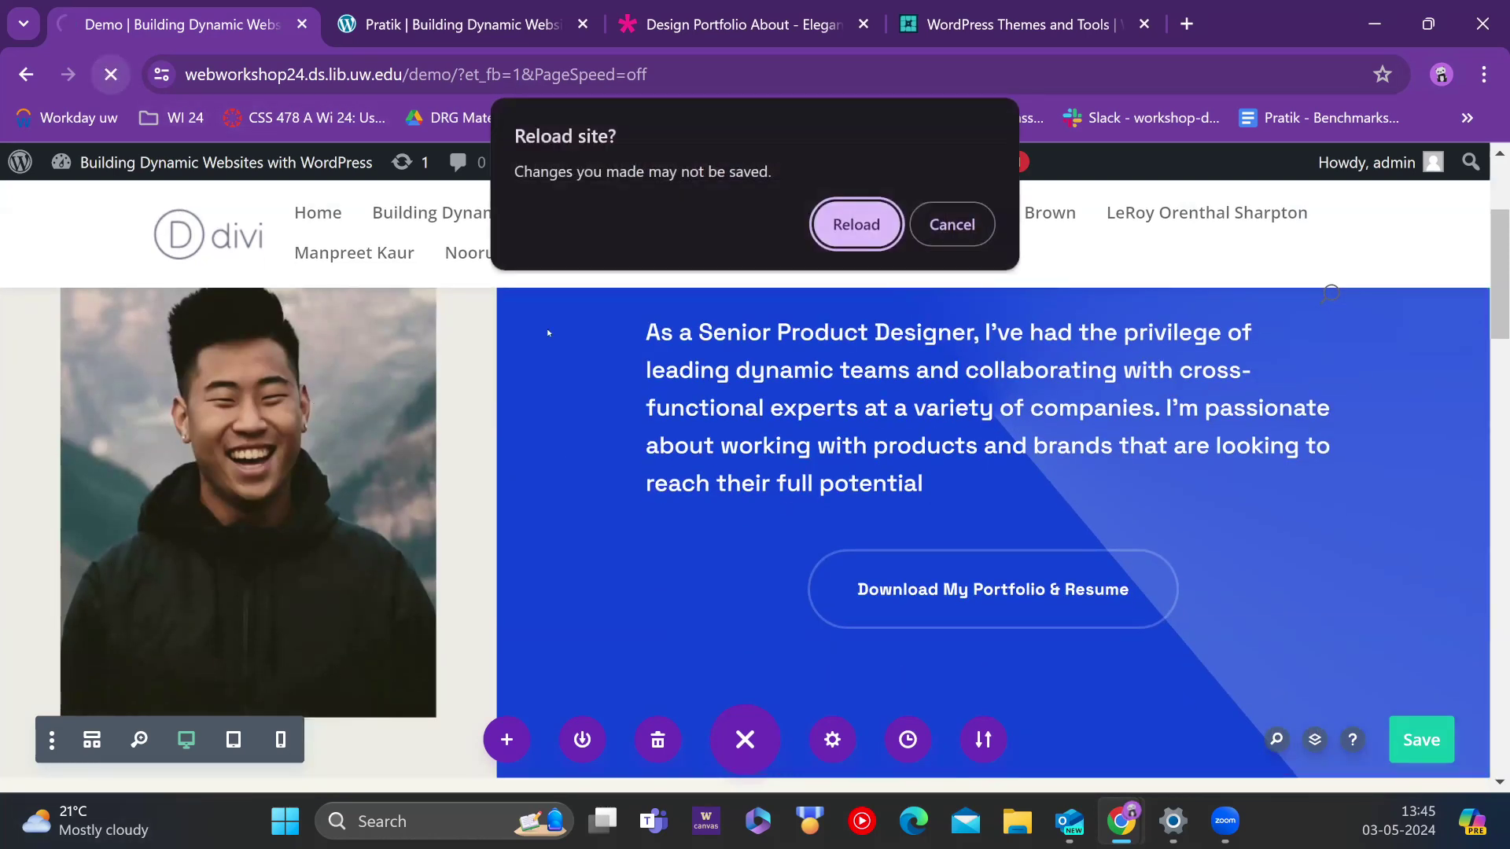
Step: Confirm the reload and choose Don't Restore for the browser backup
{"action": "left_click", "coordinate": [827, 231]}
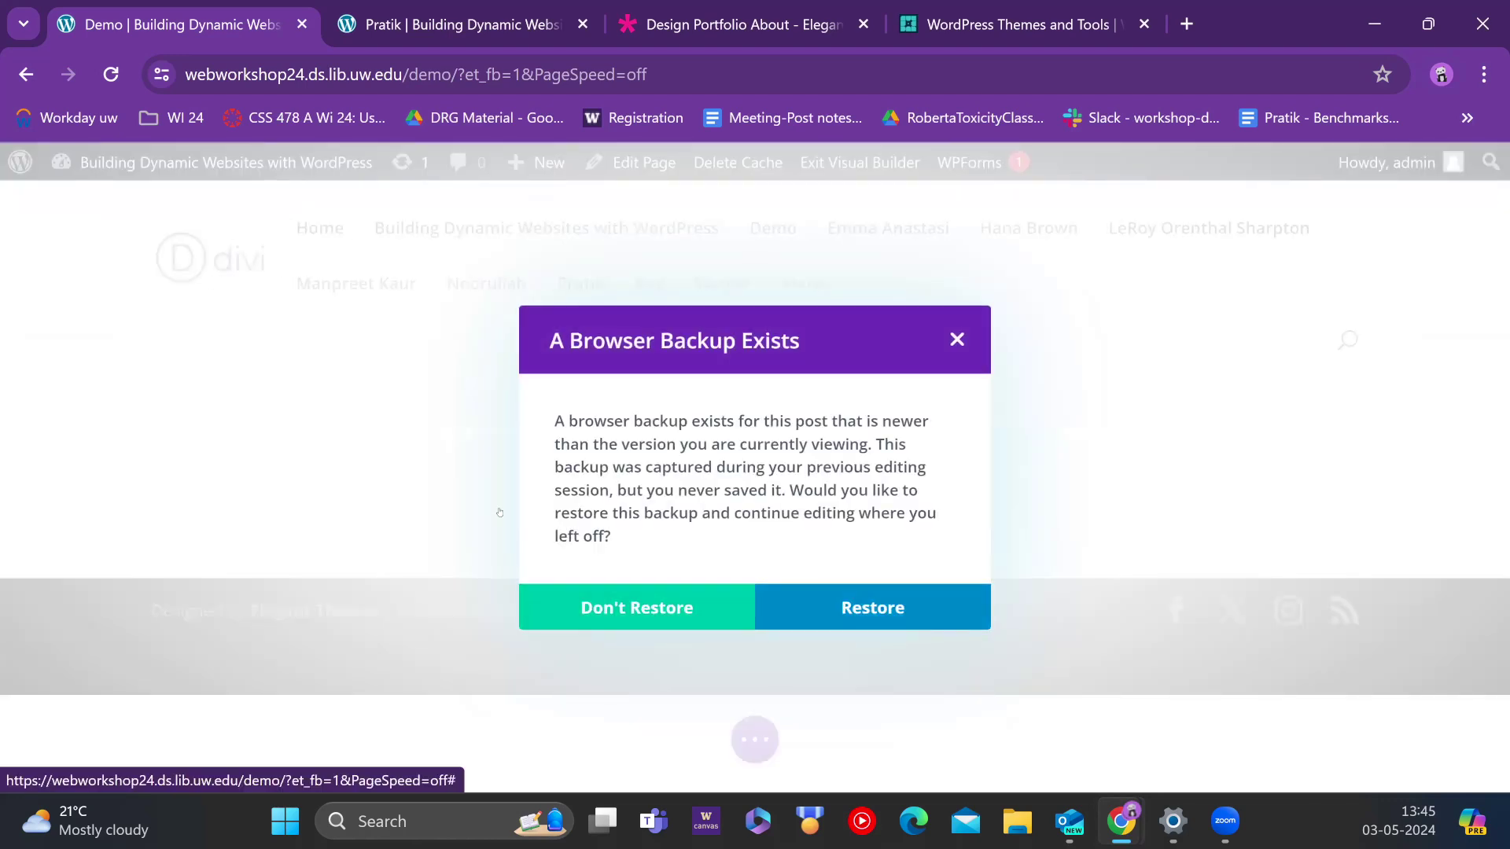
{"action": "left_click", "coordinate": [896, 601]}
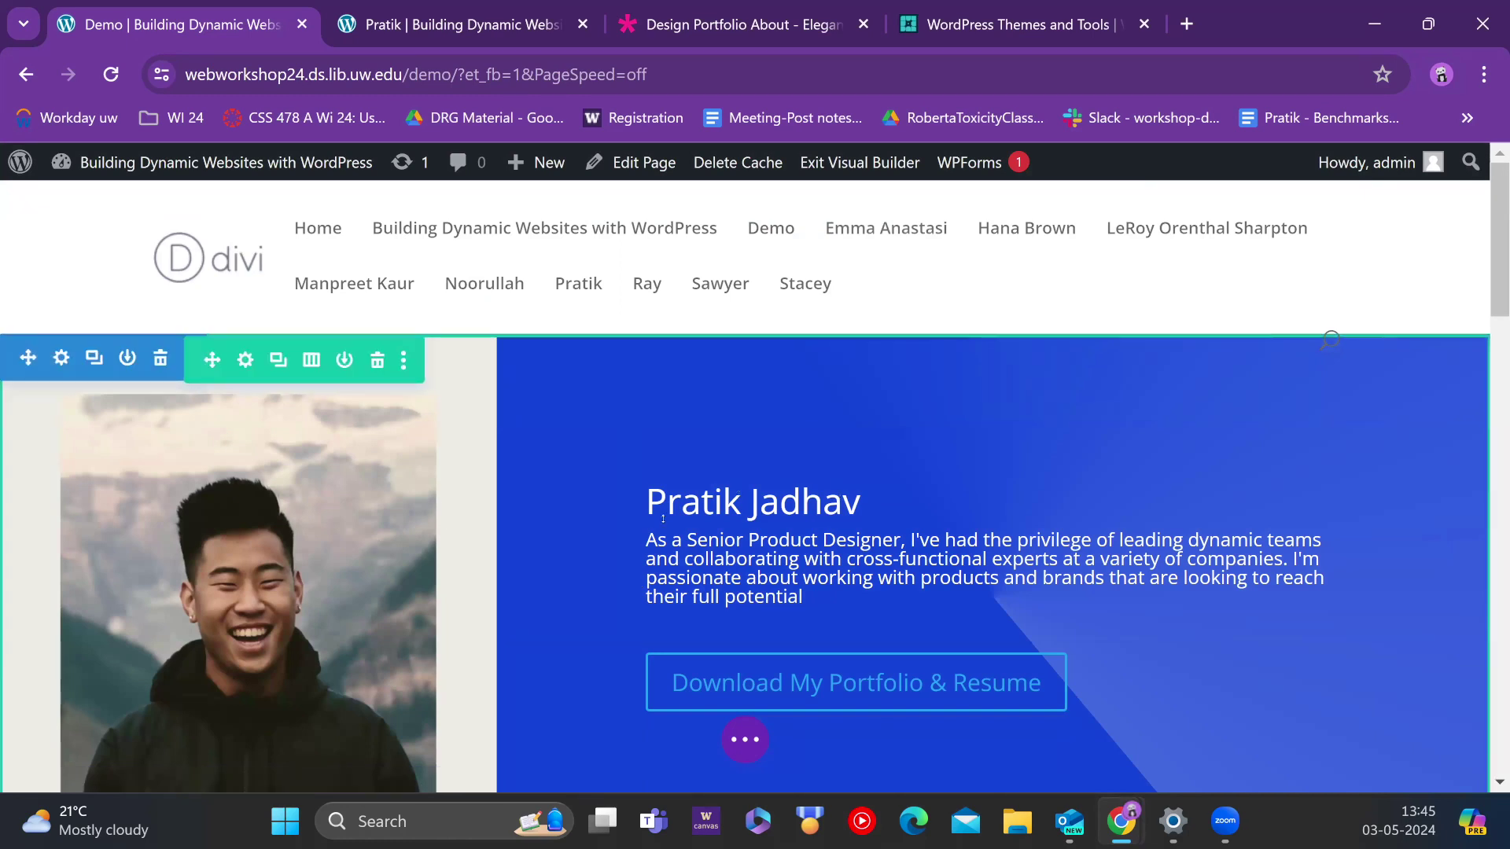
{"action": "left_click", "coordinate": [245, 360]}
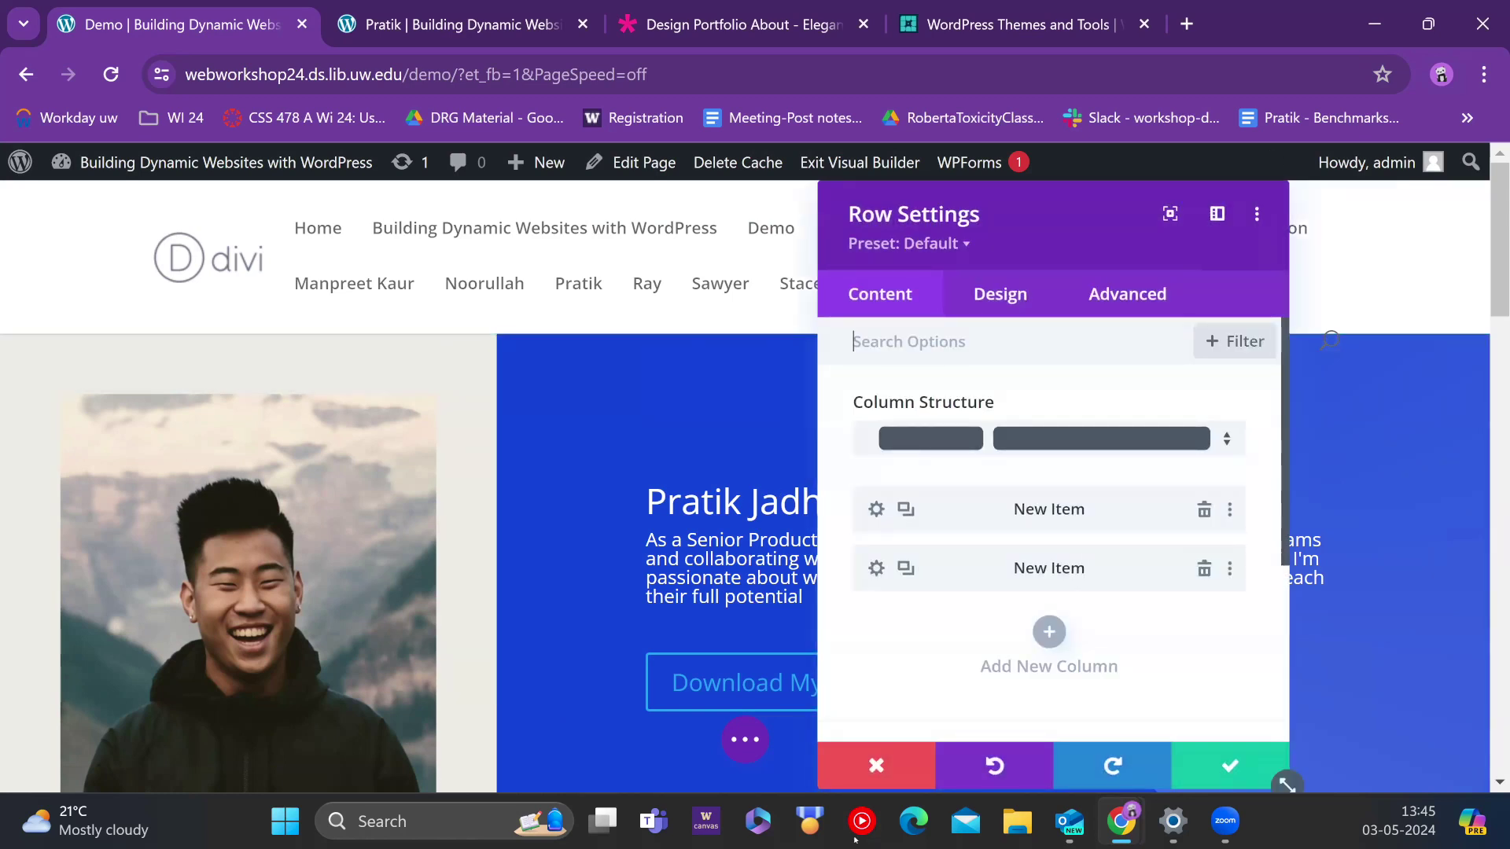
{"action": "left_click", "coordinate": [875, 765]}
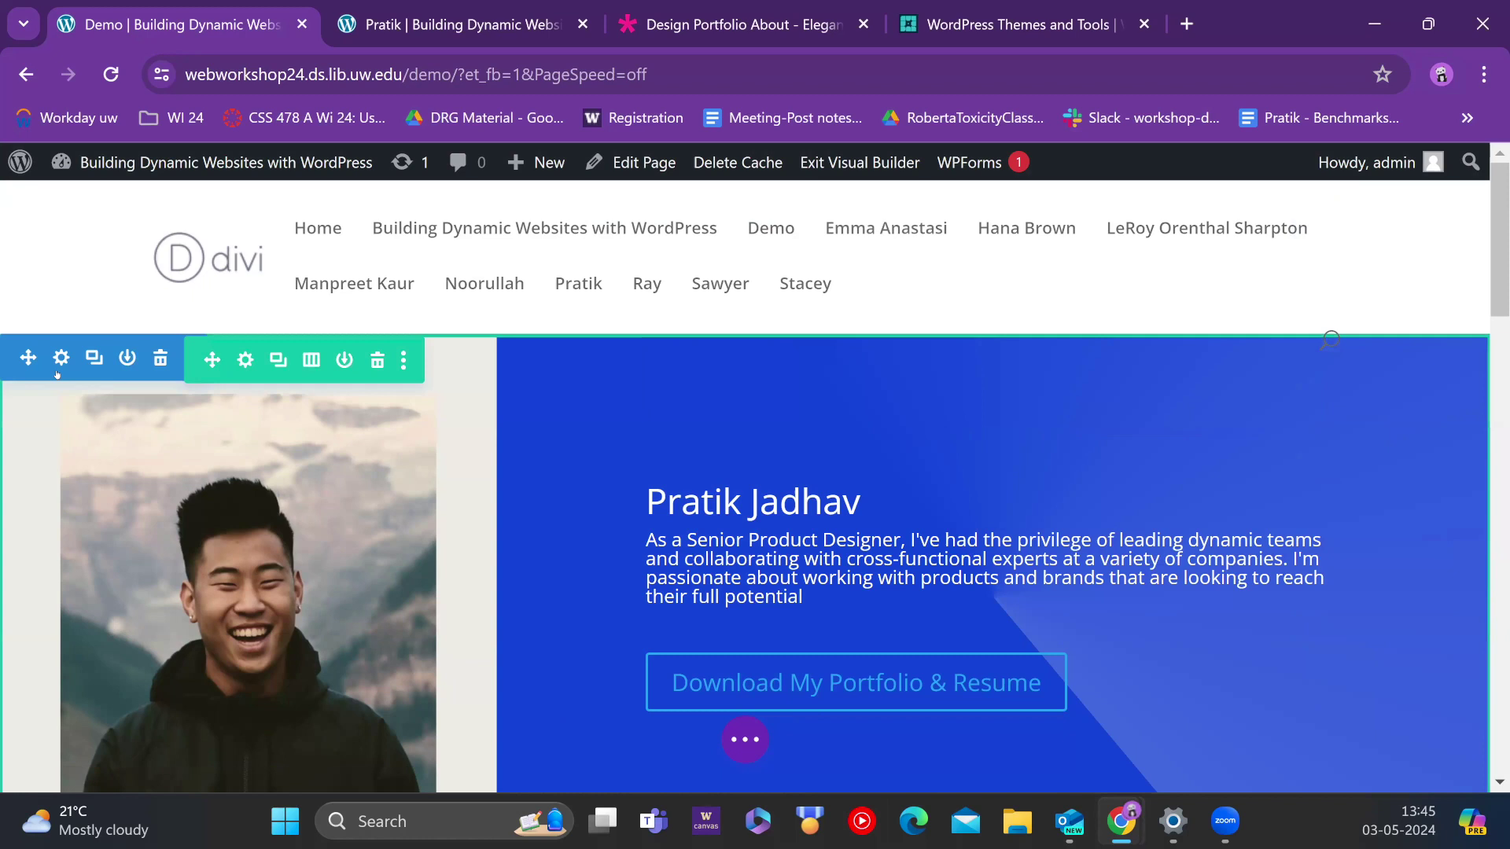
{"action": "left_click", "coordinate": [61, 359]}
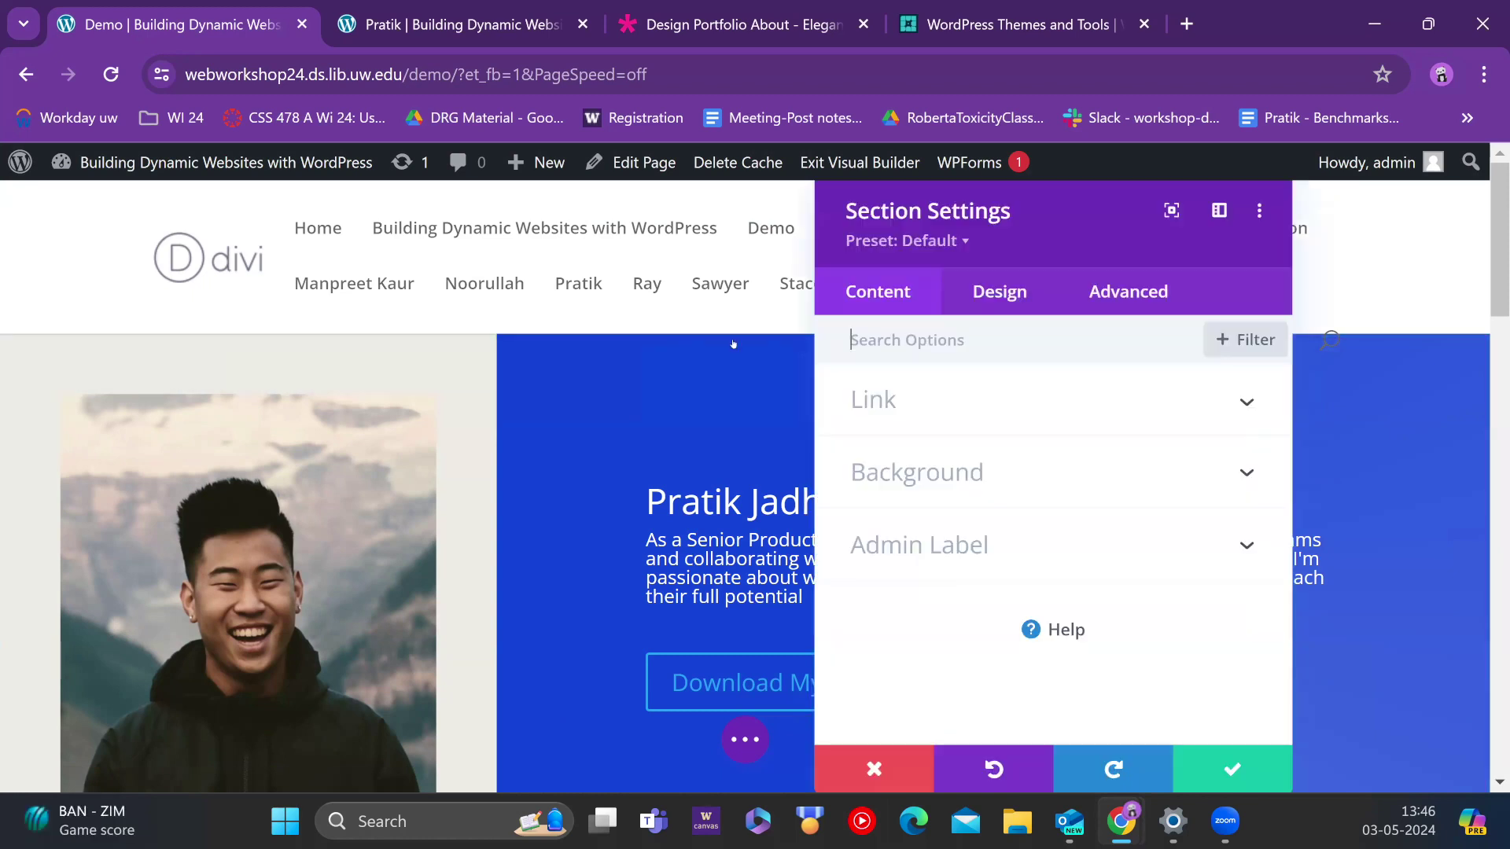
{"action": "left_click", "coordinate": [937, 463]}
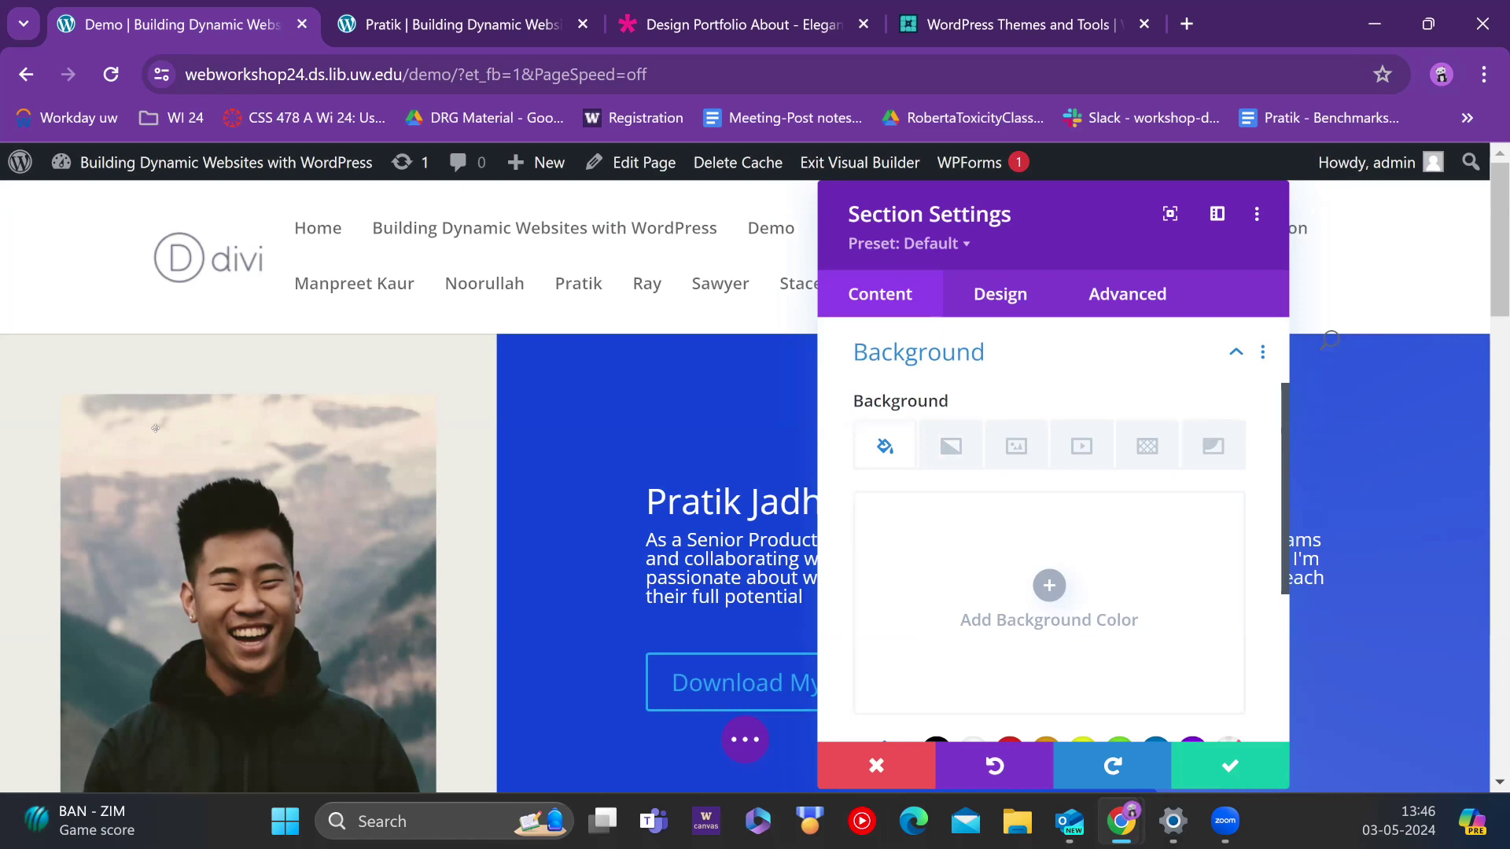
{"action": "scroll", "coordinate": [369, 411], "scroll_direction": "down", "scroll_amount": 3}
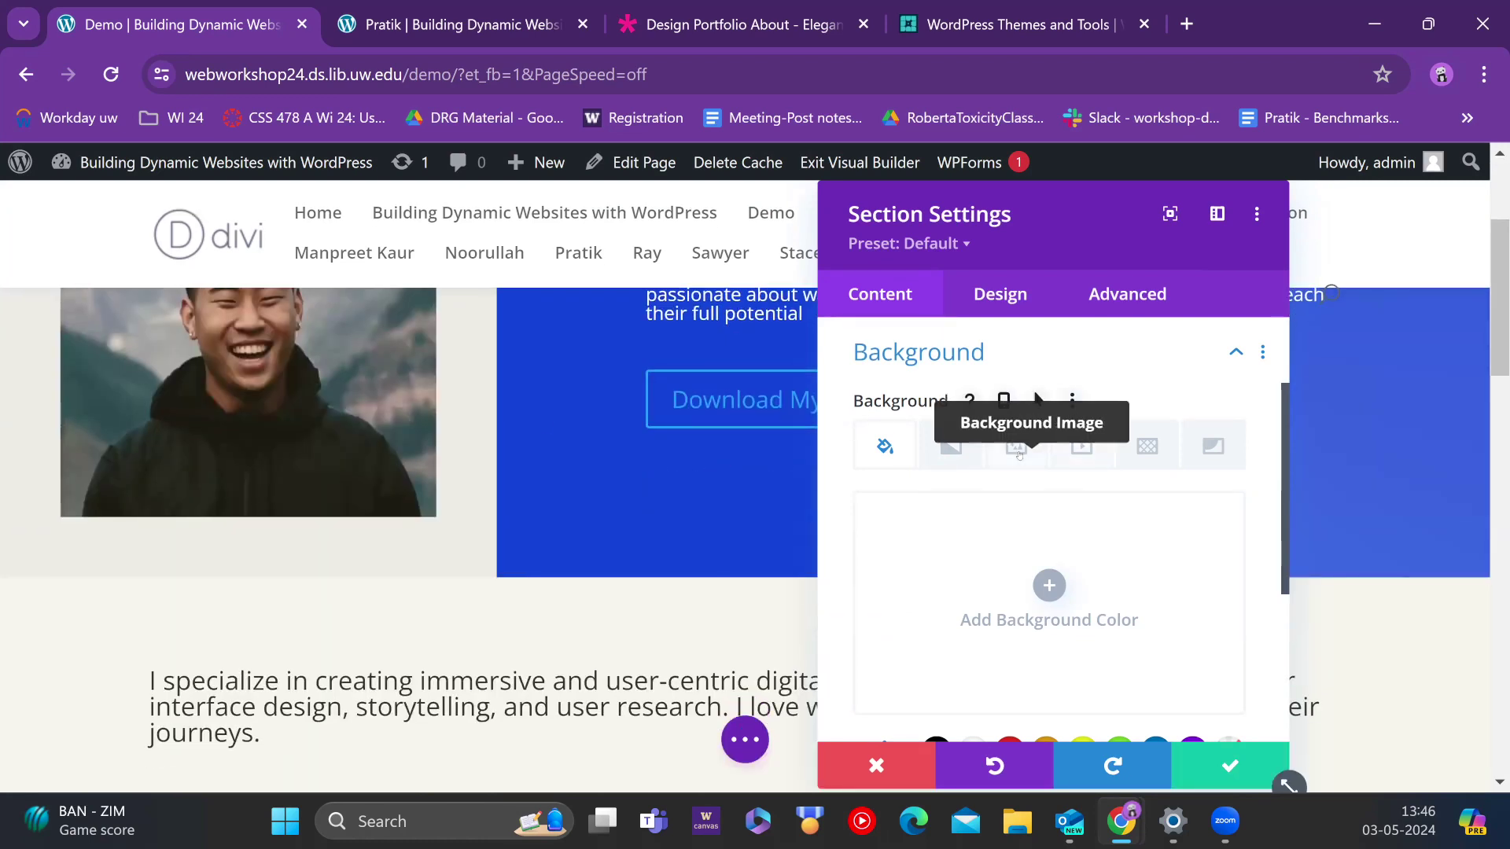
{"action": "left_click", "coordinate": [1025, 448]}
{"action": "scroll", "coordinate": [997, 461], "scroll_direction": "down", "scroll_amount": 6}
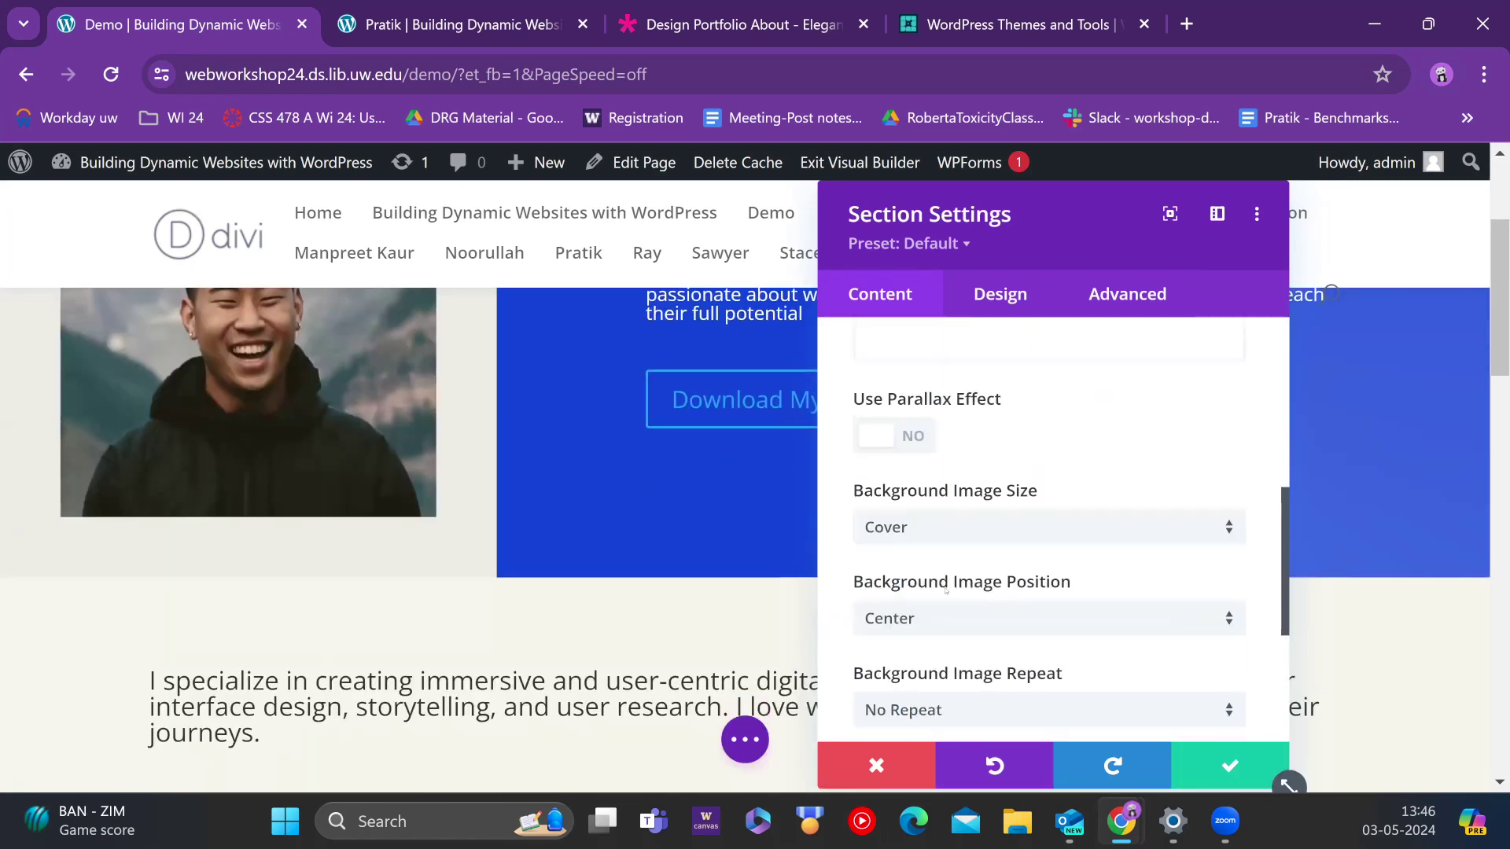
{"action": "scroll", "coordinate": [997, 461], "scroll_direction": "up", "scroll_amount": 6}
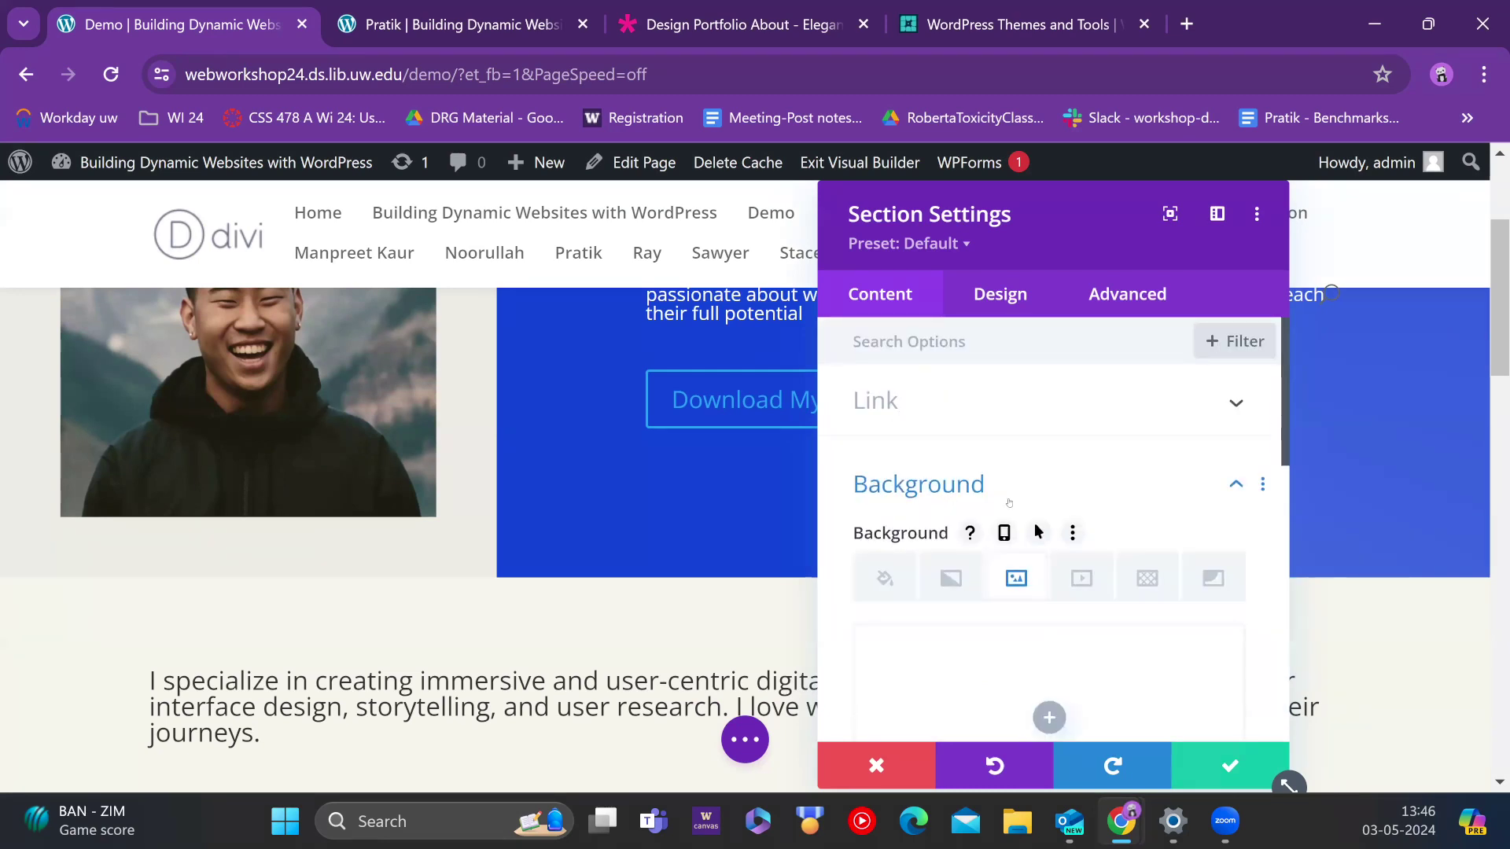
{"action": "scroll", "coordinate": [1009, 502], "scroll_direction": "down", "scroll_amount": 7}
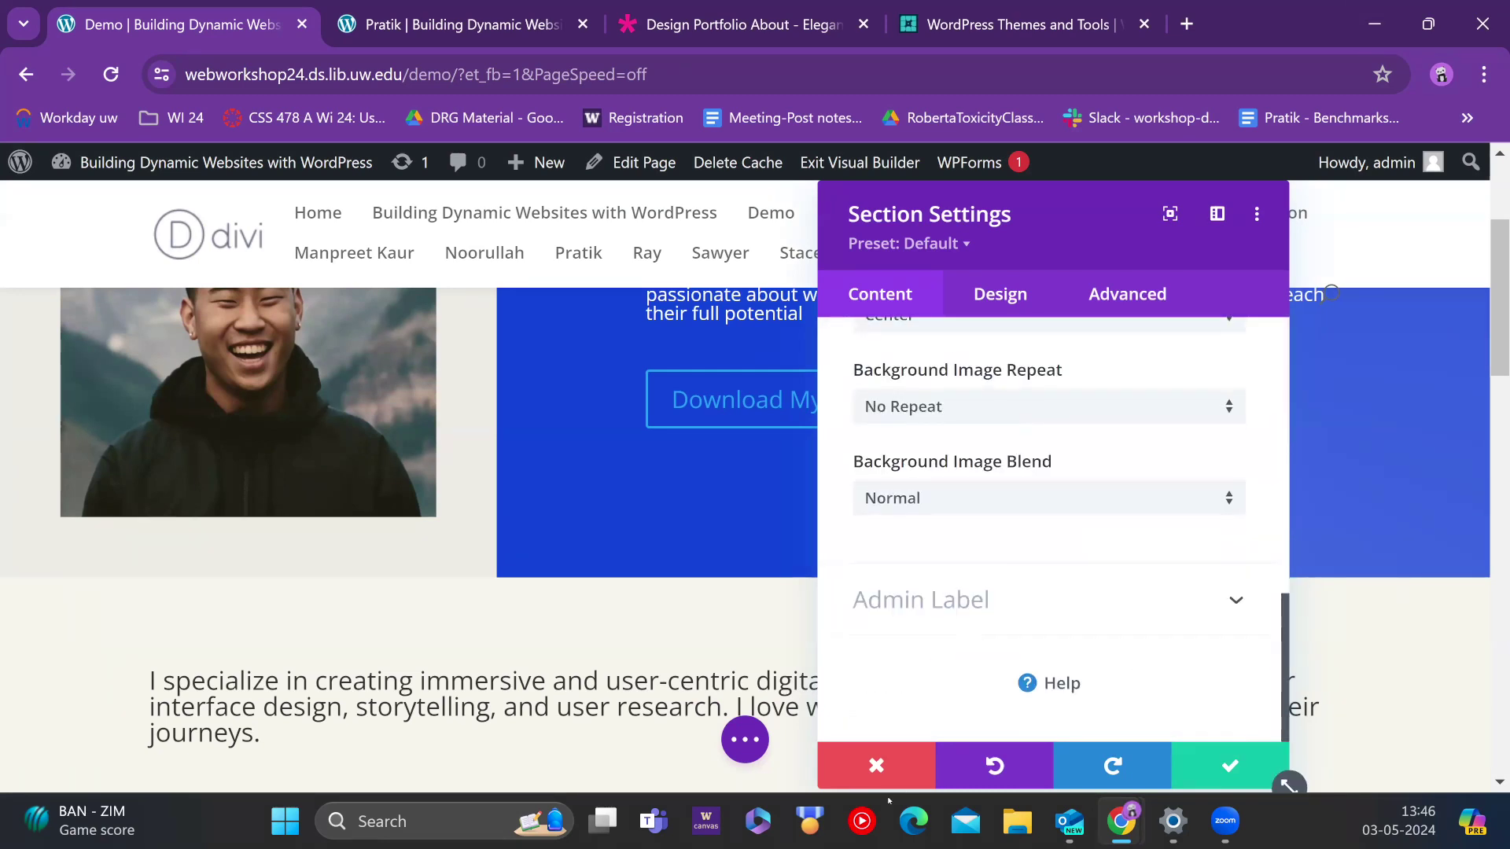
{"action": "key", "text": "Escape"}
{"action": "scroll", "coordinate": [245, 600], "scroll_direction": "up", "scroll_amount": 4}
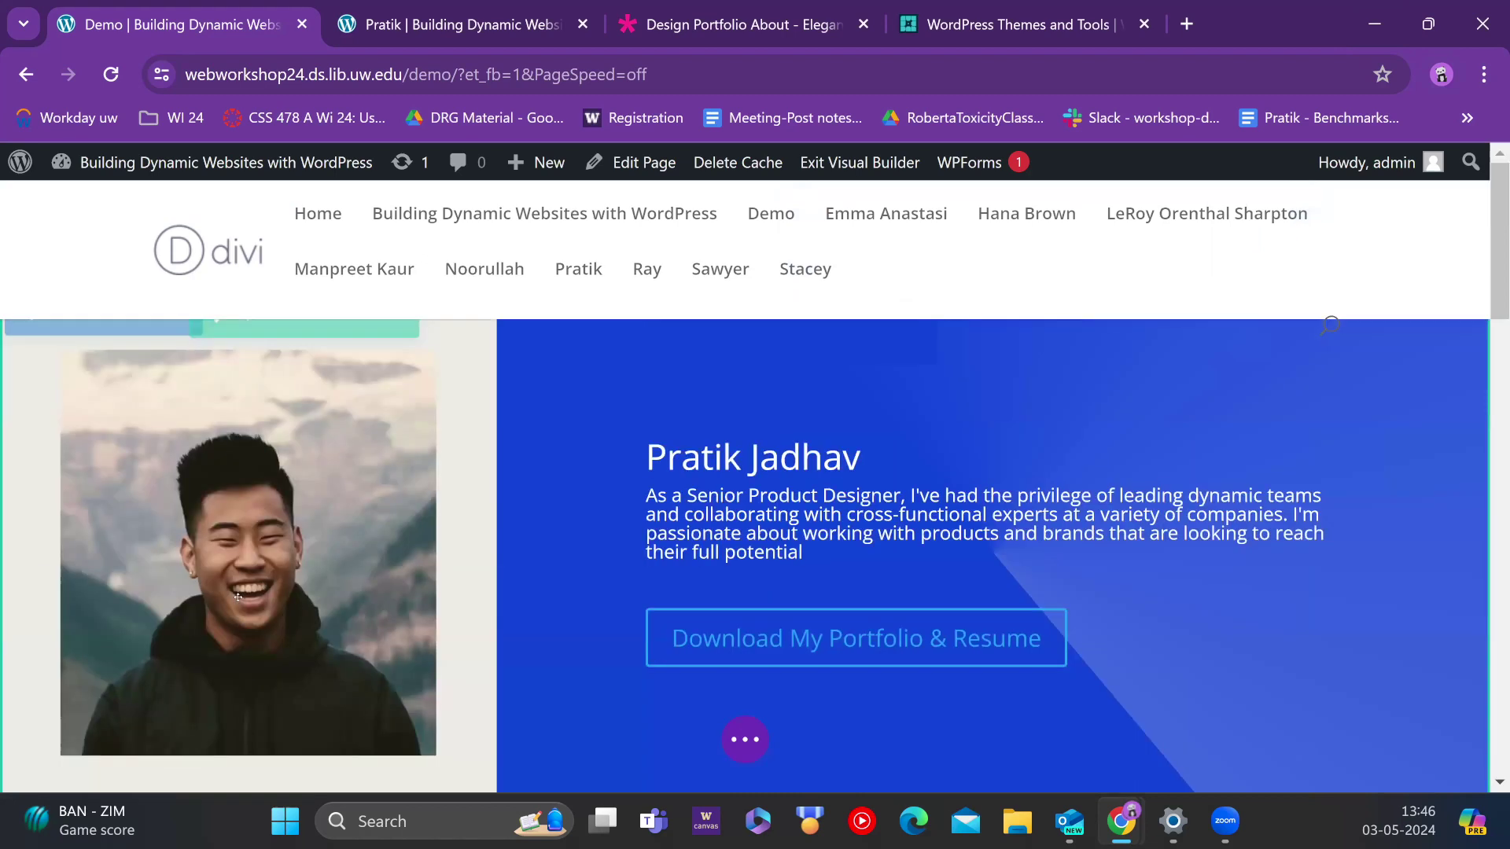
Step: Open the photo column's Background Image settings and choose a replacement image from the media library
{"action": "left_click", "coordinate": [245, 359]}
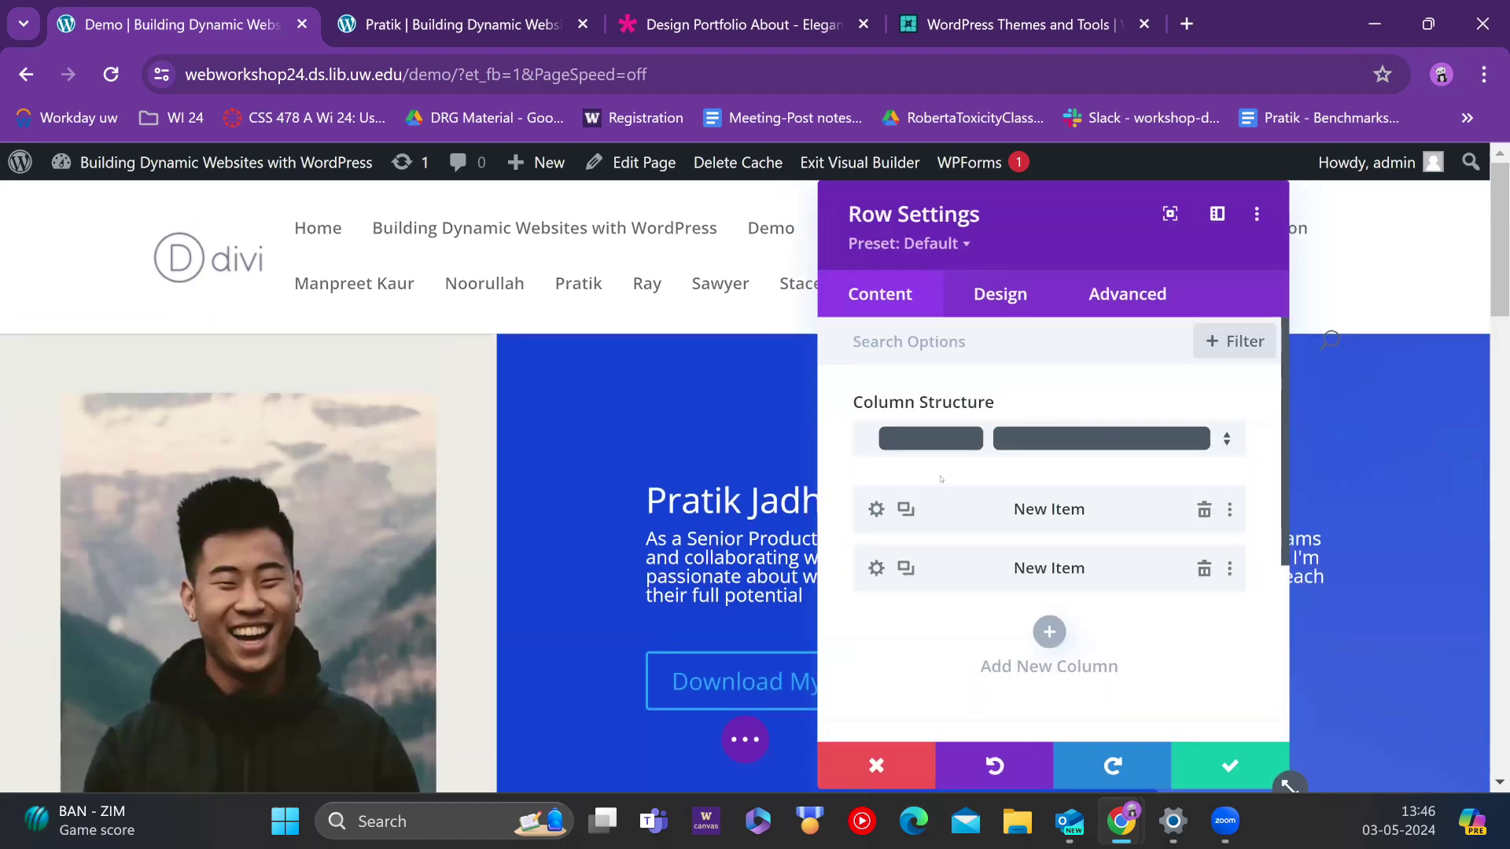
{"action": "left_click", "coordinate": [1049, 435]}
{"action": "scroll", "coordinate": [947, 499], "scroll_direction": "down", "scroll_amount": 2}
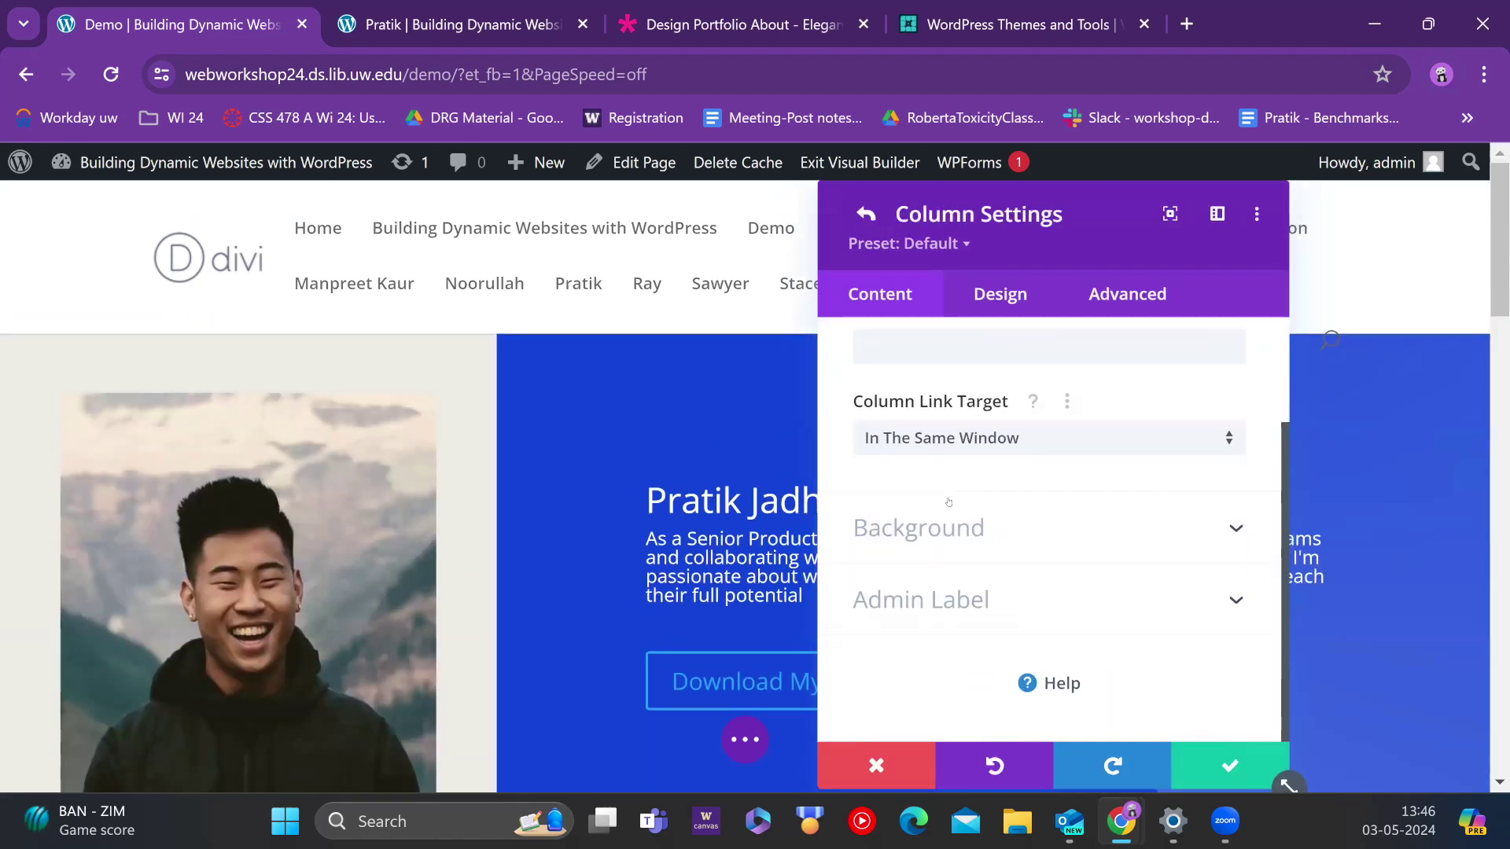
{"action": "left_click", "coordinate": [959, 525]}
{"action": "scroll", "coordinate": [970, 488], "scroll_direction": "up", "scroll_amount": 4}
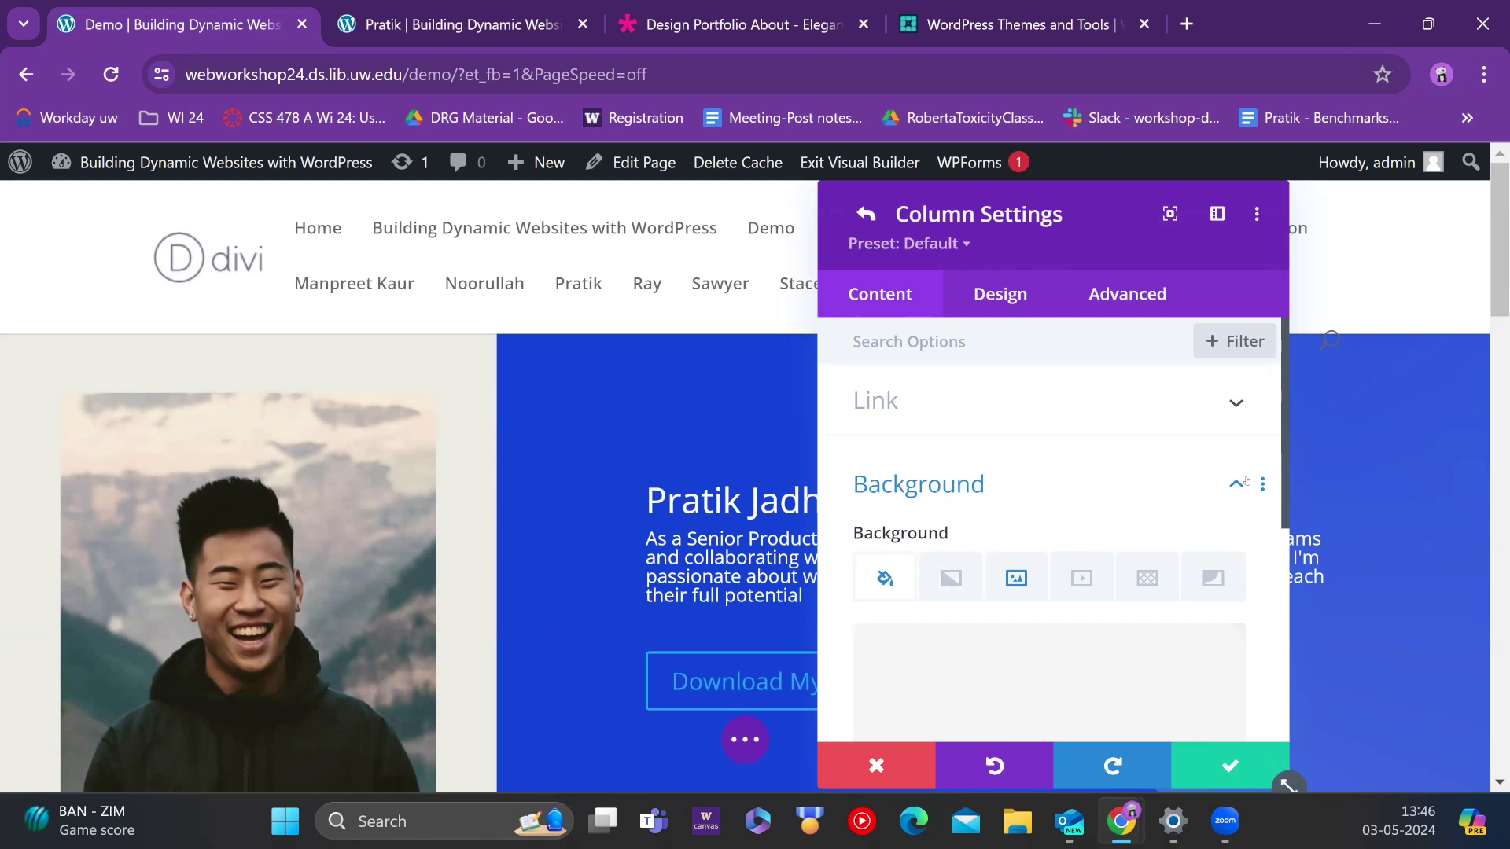
{"action": "left_click", "coordinate": [1236, 483]}
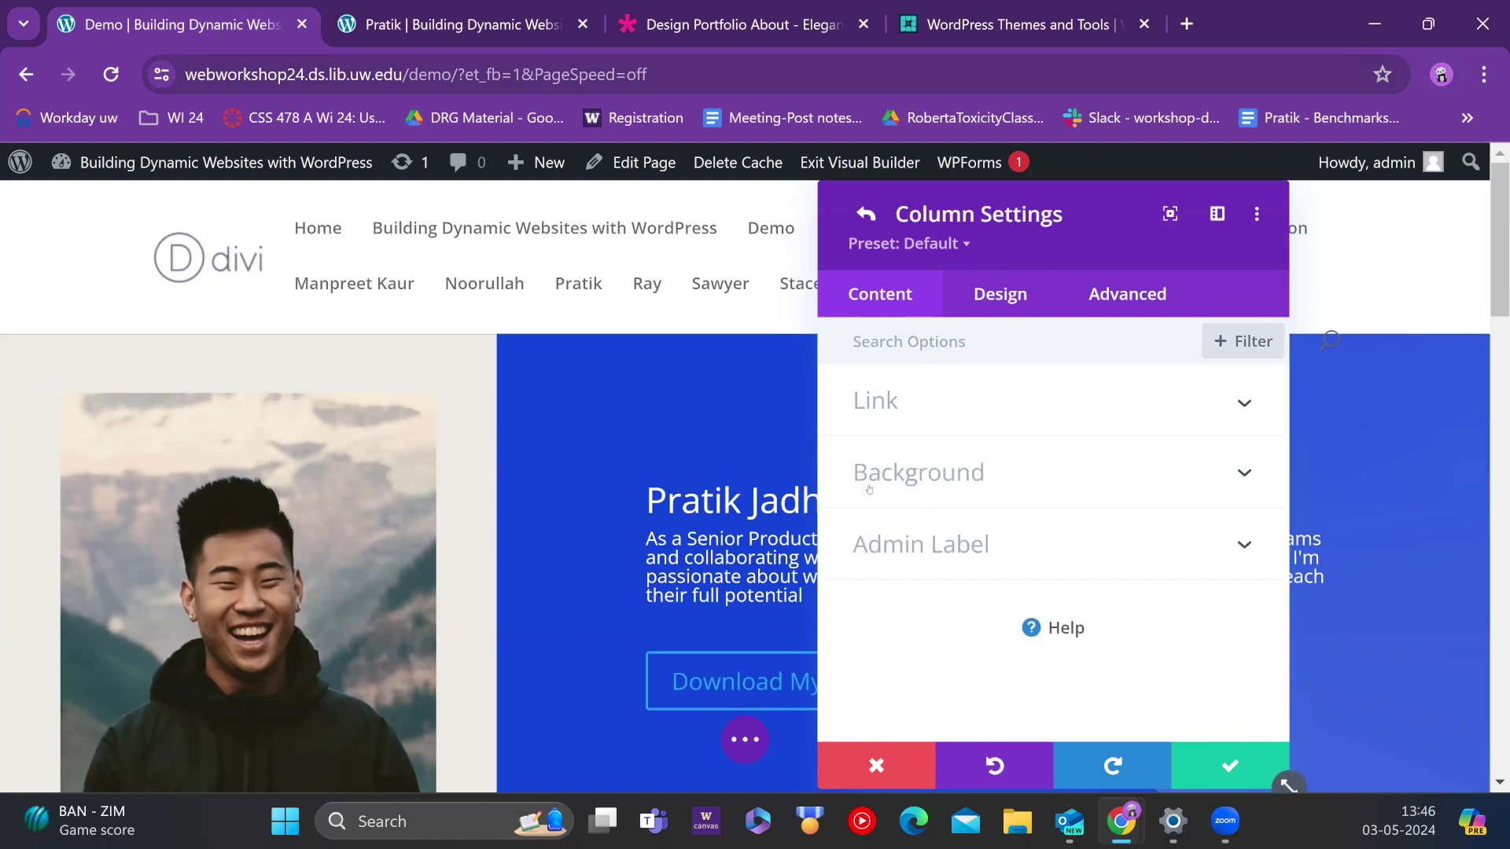
{"action": "left_click", "coordinate": [934, 464]}
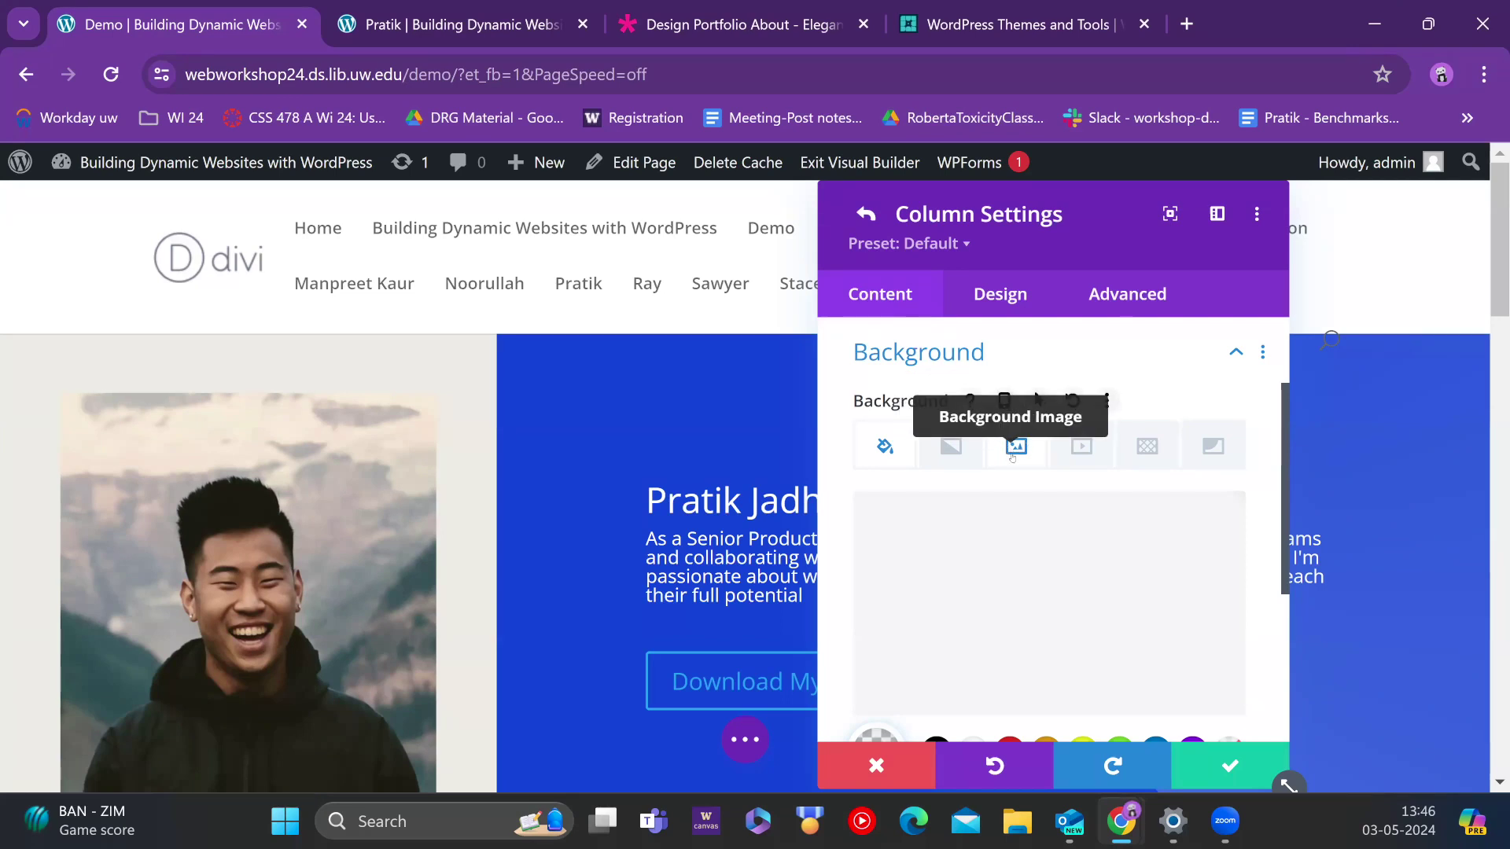
{"action": "left_click", "coordinate": [1014, 448]}
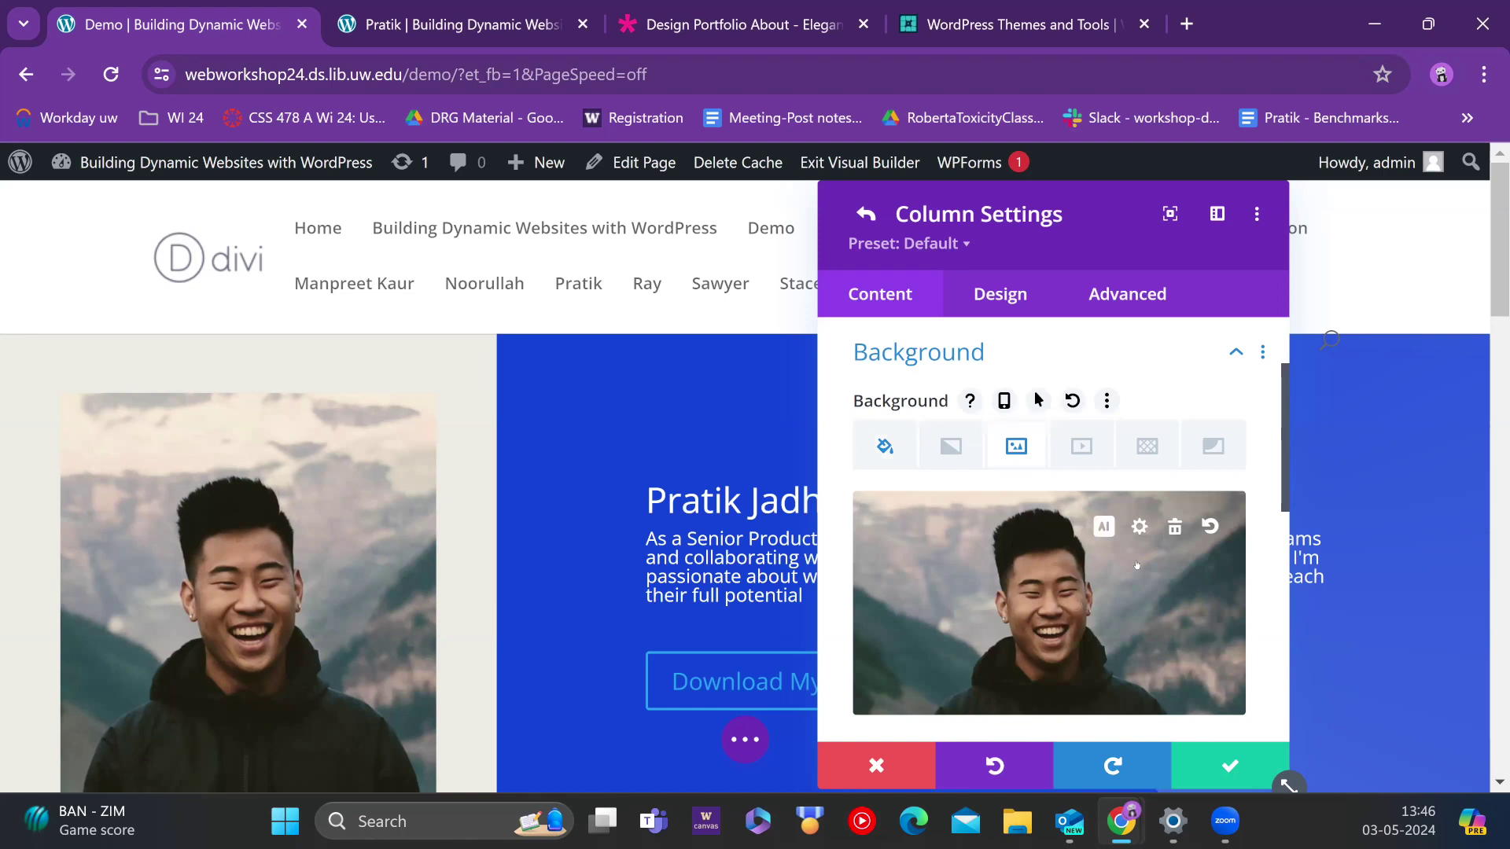
{"action": "left_click", "coordinate": [1060, 598]}
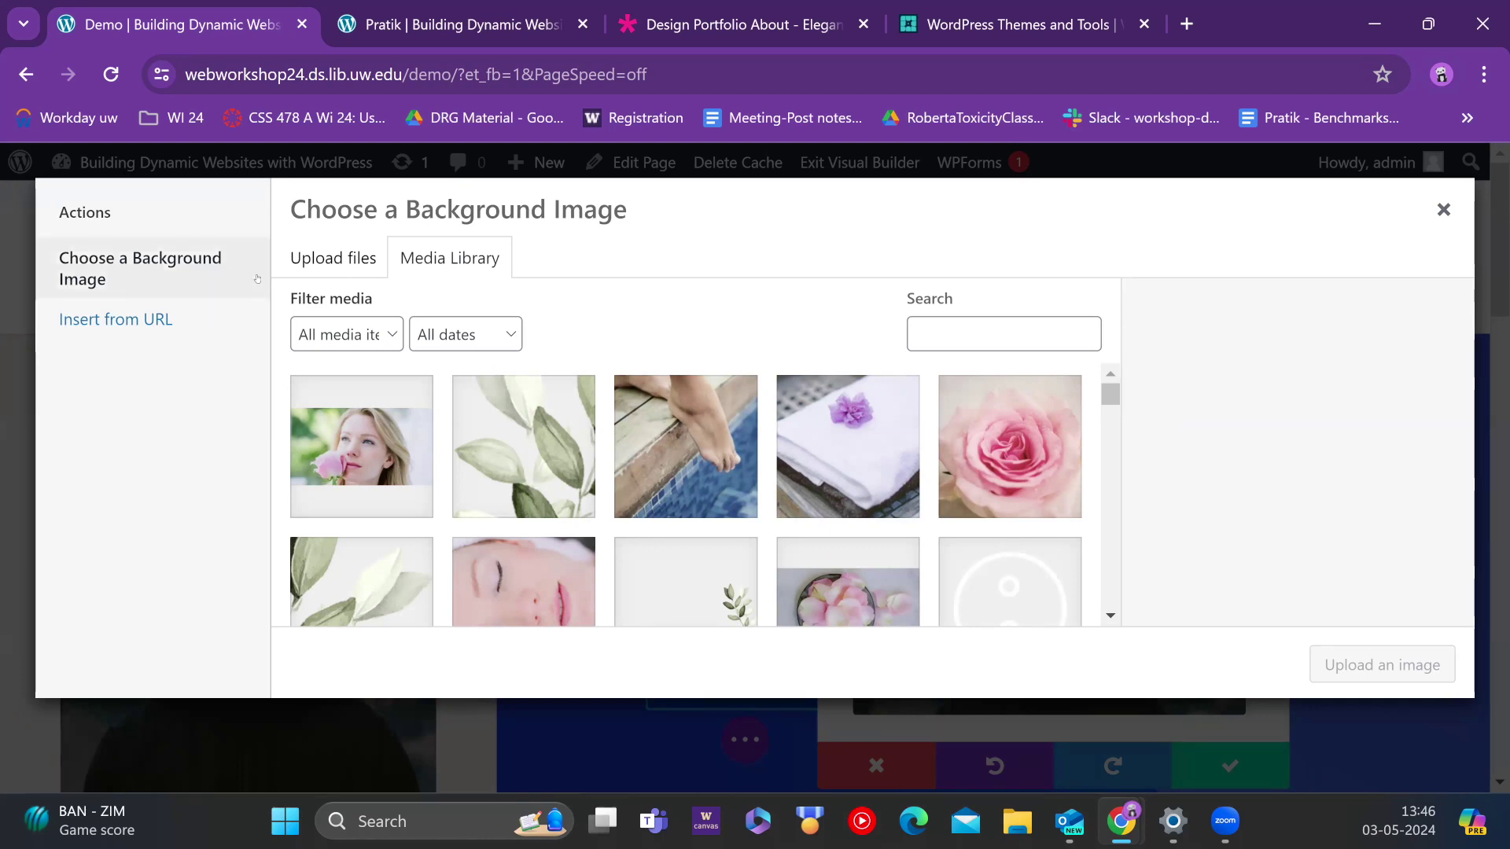
{"action": "left_click", "coordinate": [323, 257]}
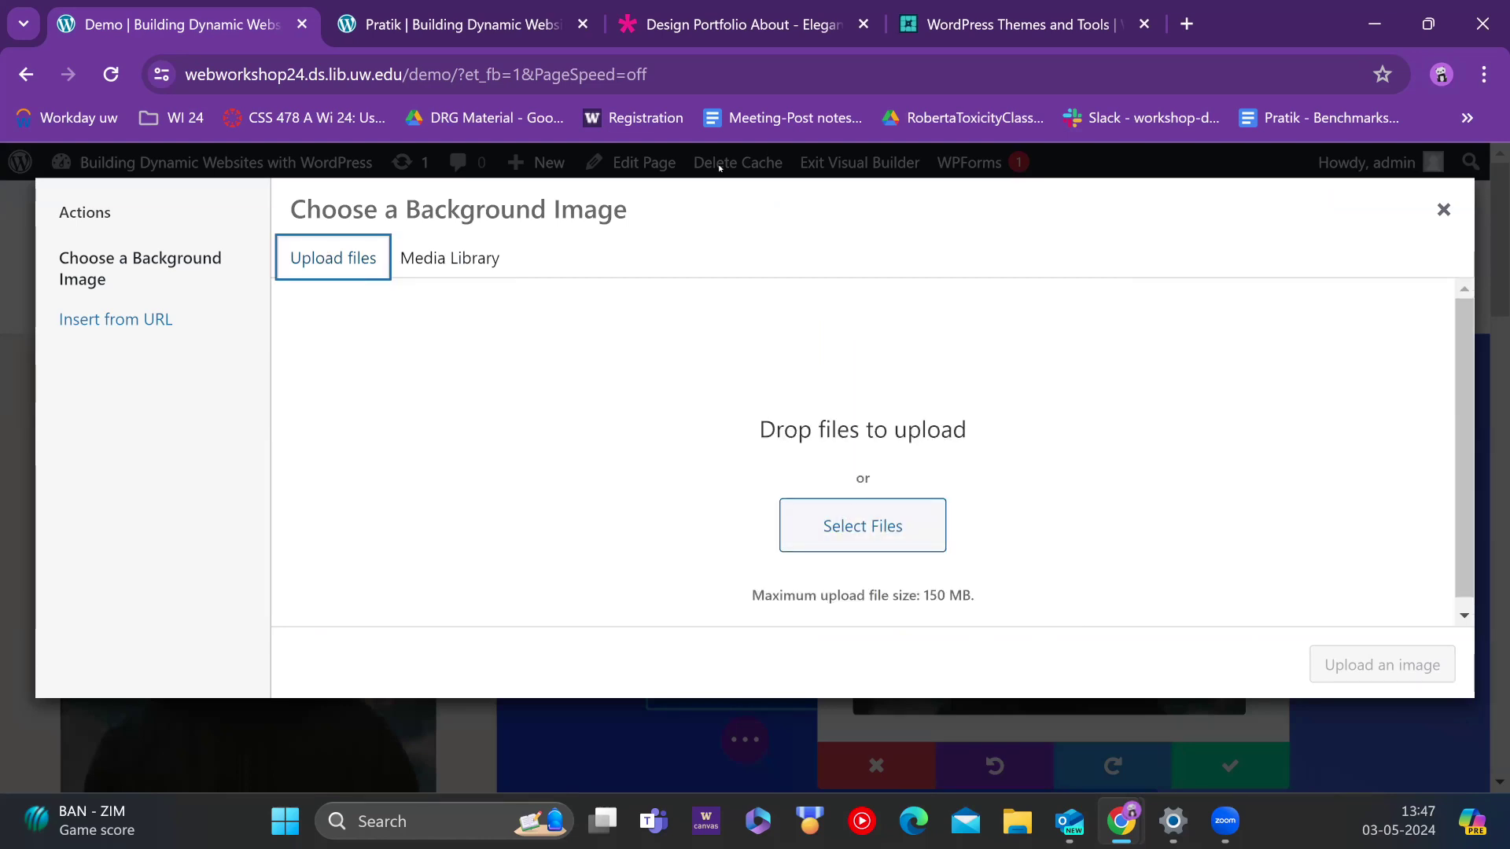
{"action": "left_click", "coordinate": [479, 254]}
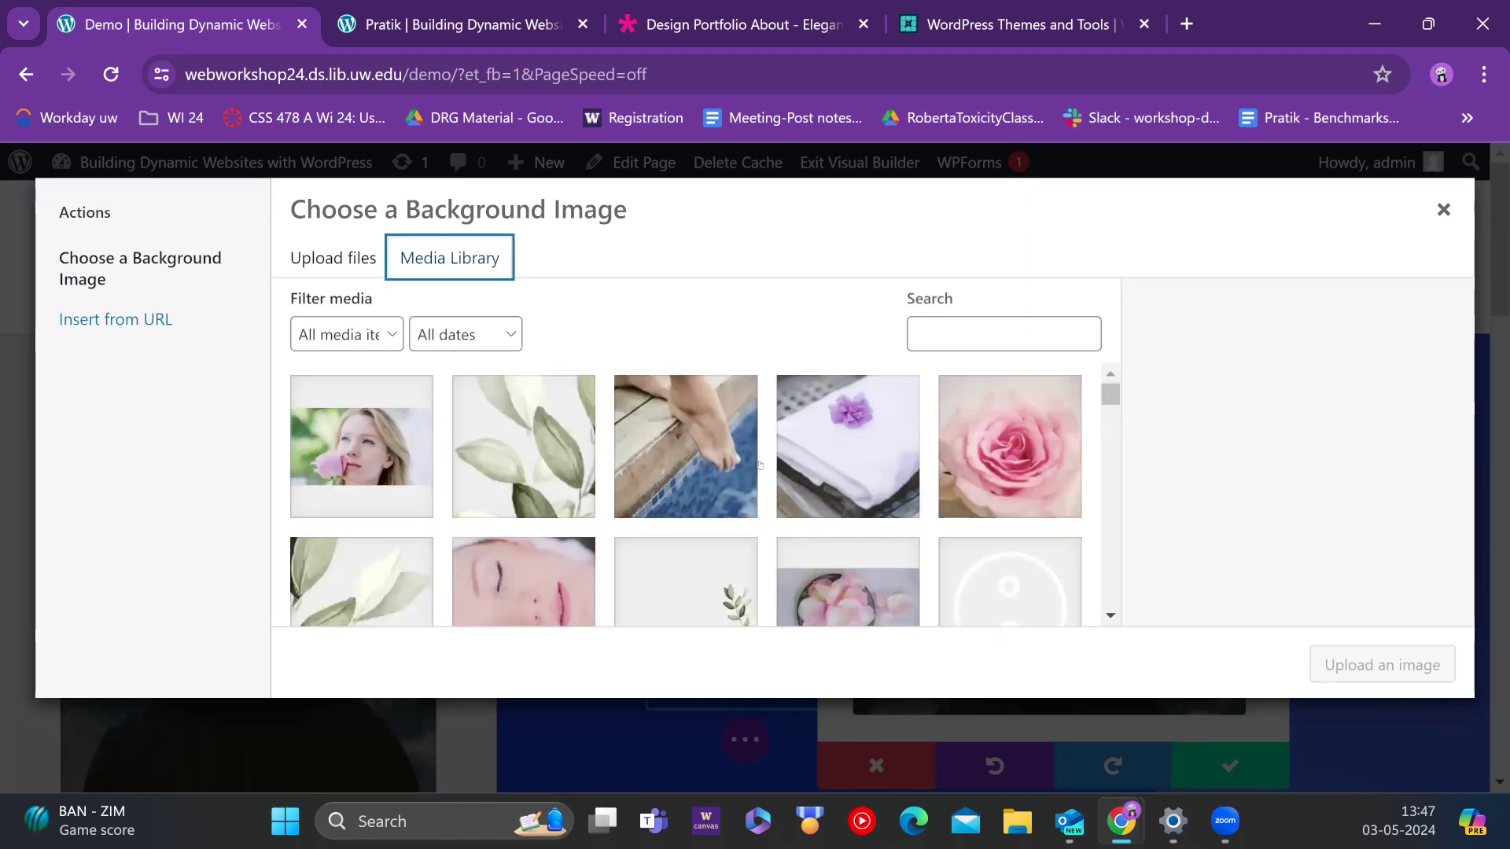
{"action": "scroll", "coordinate": [768, 480], "scroll_direction": "down", "scroll_amount": 10}
{"action": "scroll", "coordinate": [761, 472], "scroll_direction": "down", "scroll_amount": 5}
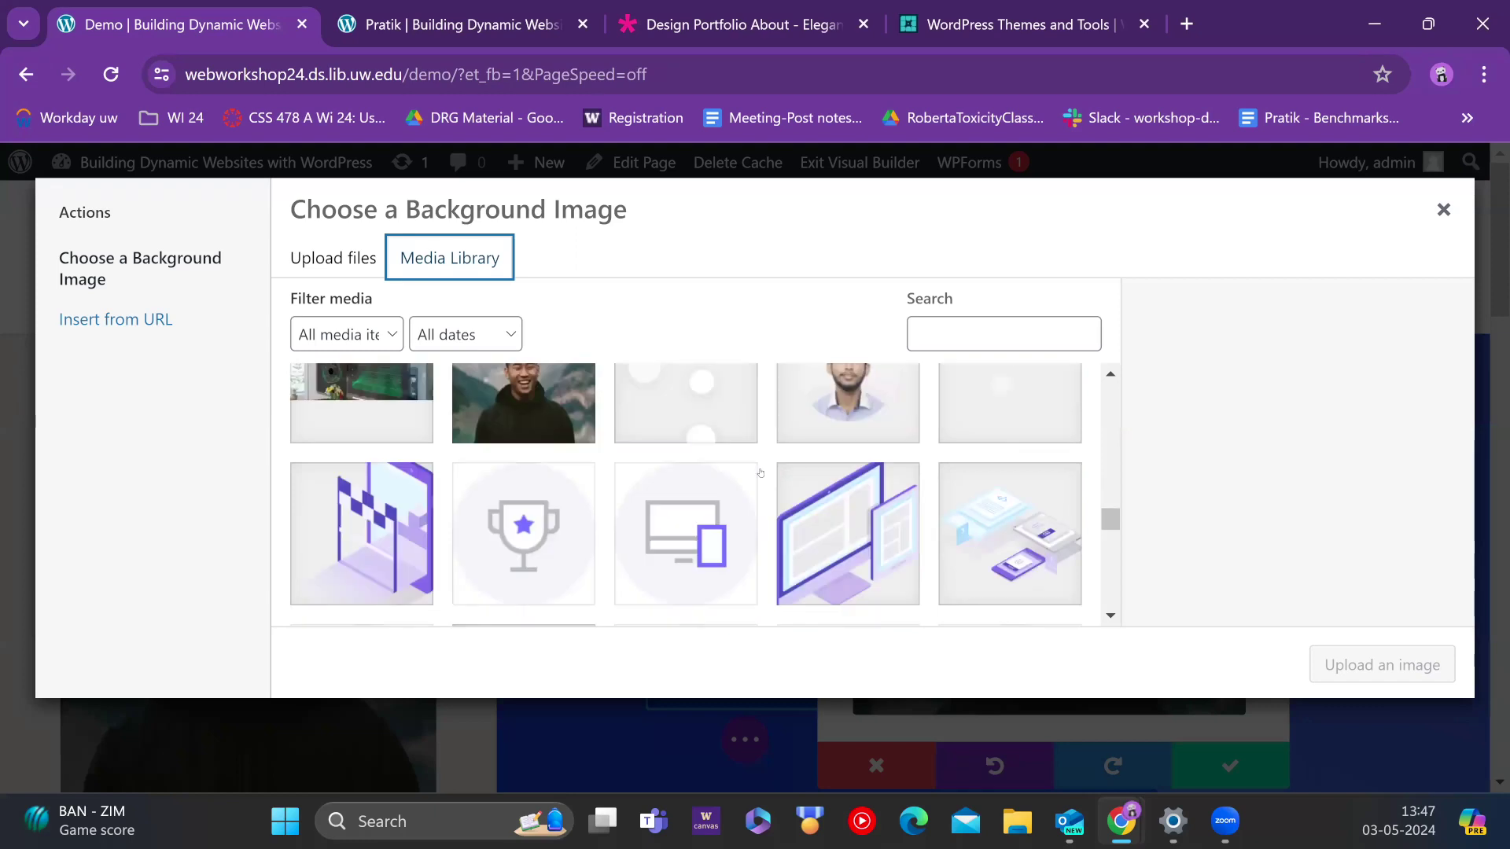
{"action": "scroll", "coordinate": [773, 498], "scroll_direction": "down", "scroll_amount": 3}
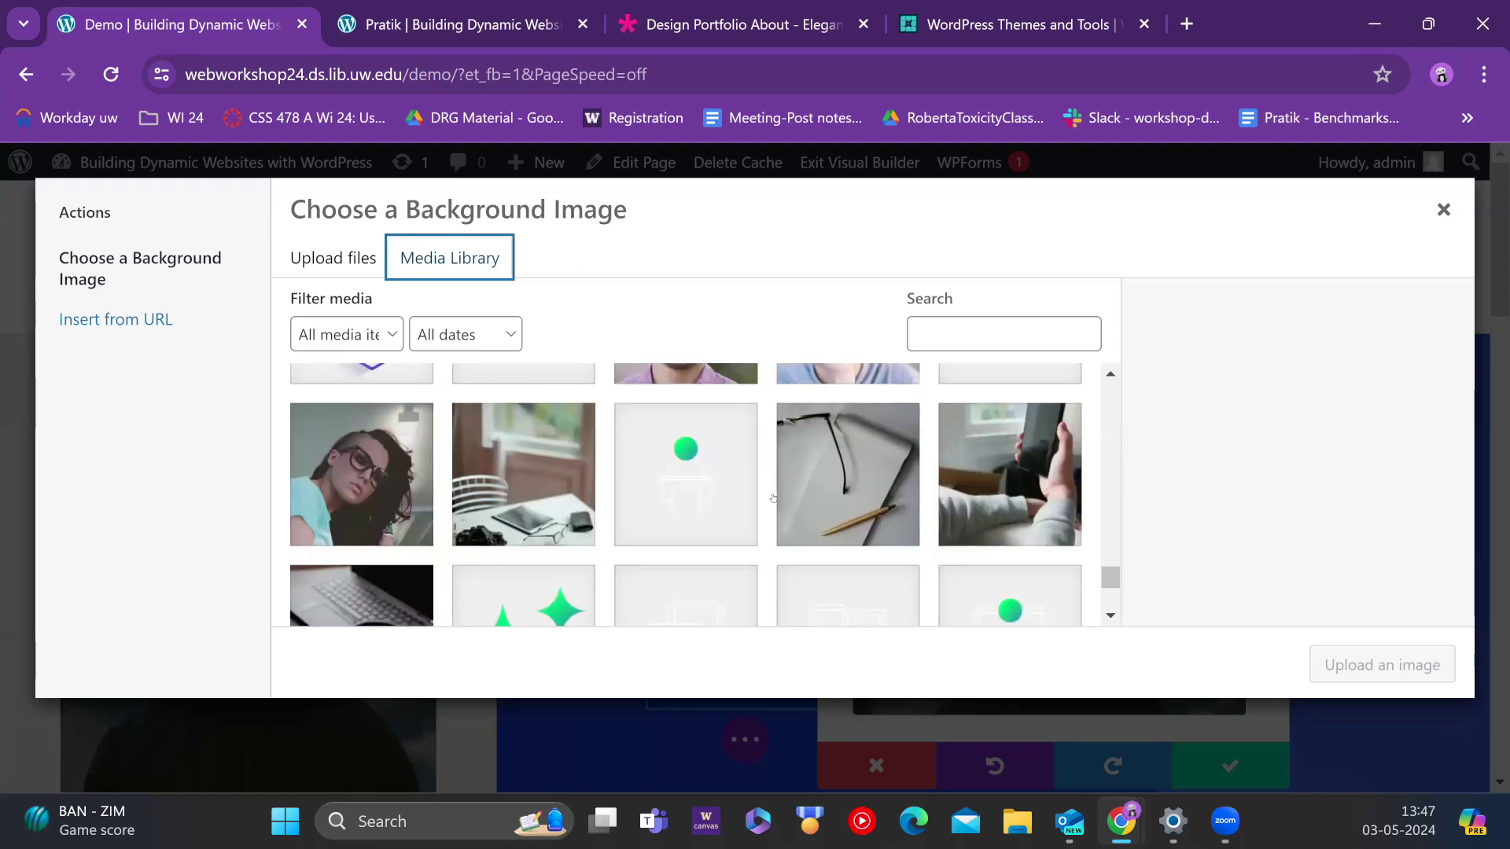
{"action": "scroll", "coordinate": [757, 502], "scroll_direction": "up", "scroll_amount": 5}
{"action": "scroll", "coordinate": [757, 501], "scroll_direction": "down", "scroll_amount": 10}
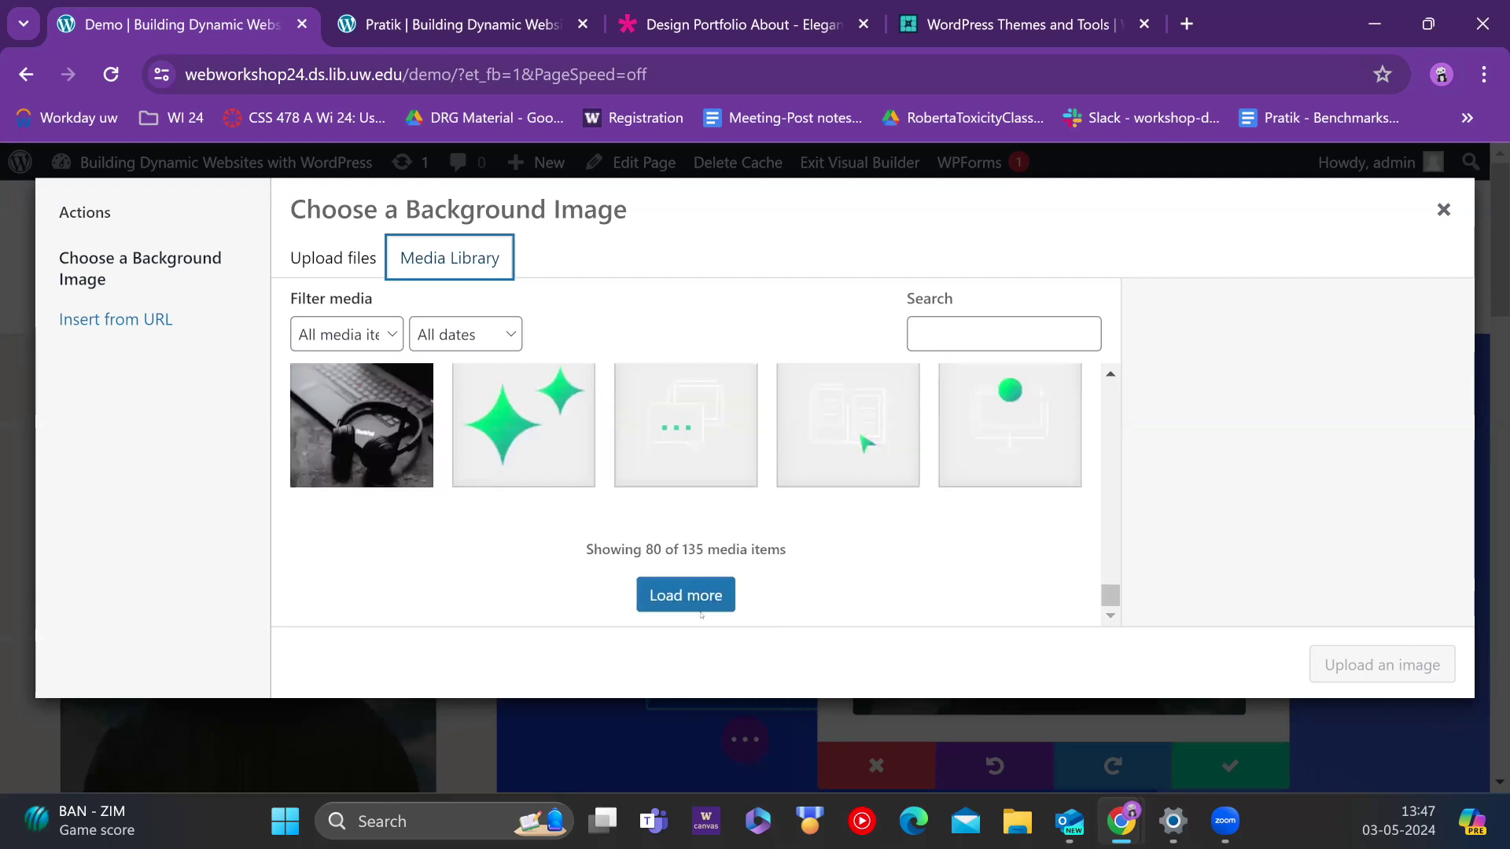
{"action": "left_click", "coordinate": [708, 591]}
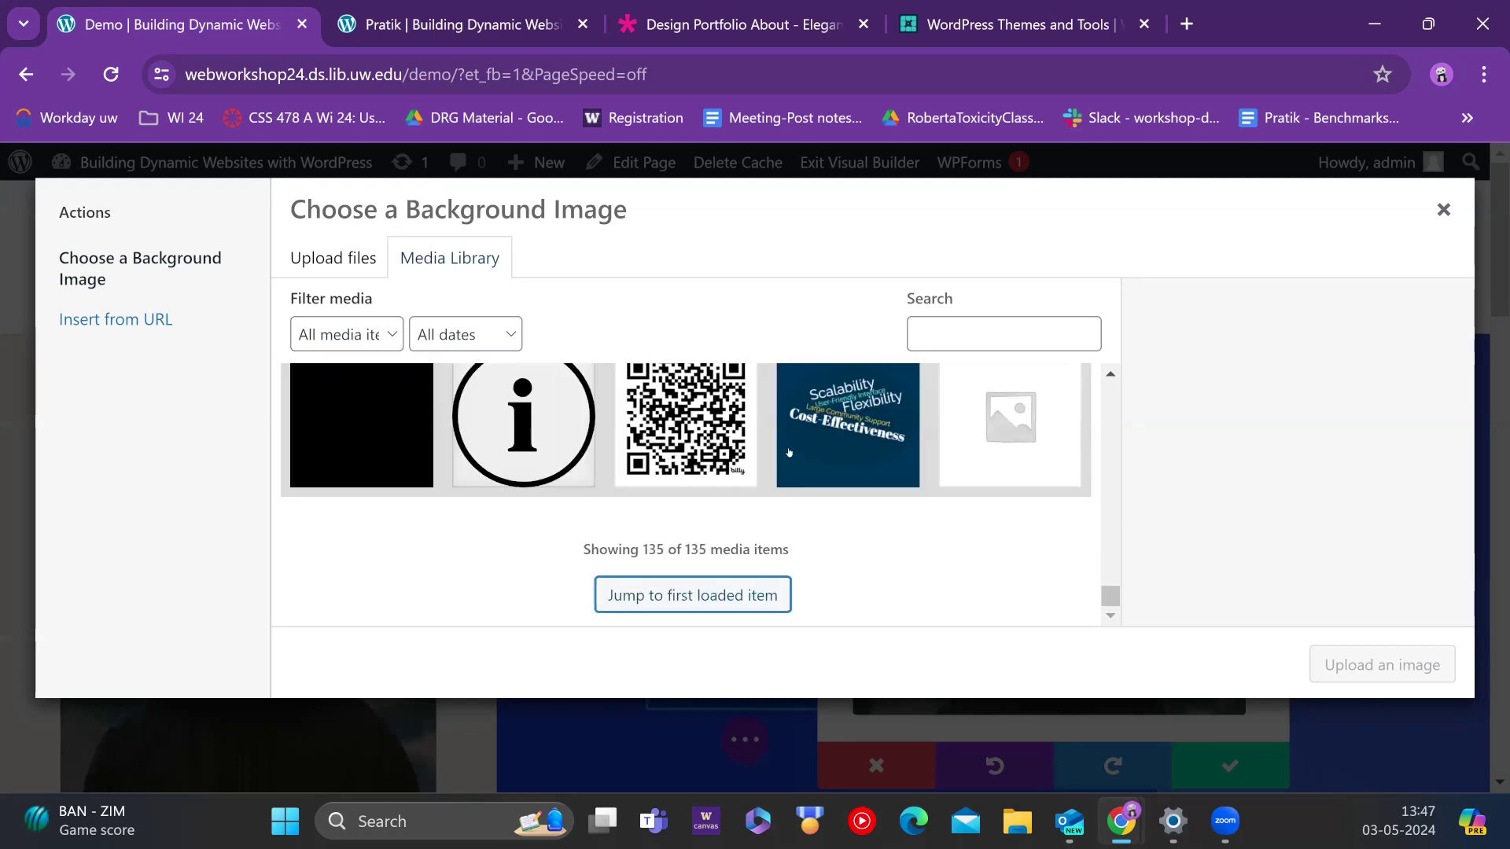
{"action": "scroll", "coordinate": [759, 529], "scroll_direction": "up", "scroll_amount": 8}
{"action": "scroll", "coordinate": [759, 529], "scroll_direction": "down", "scroll_amount": 8}
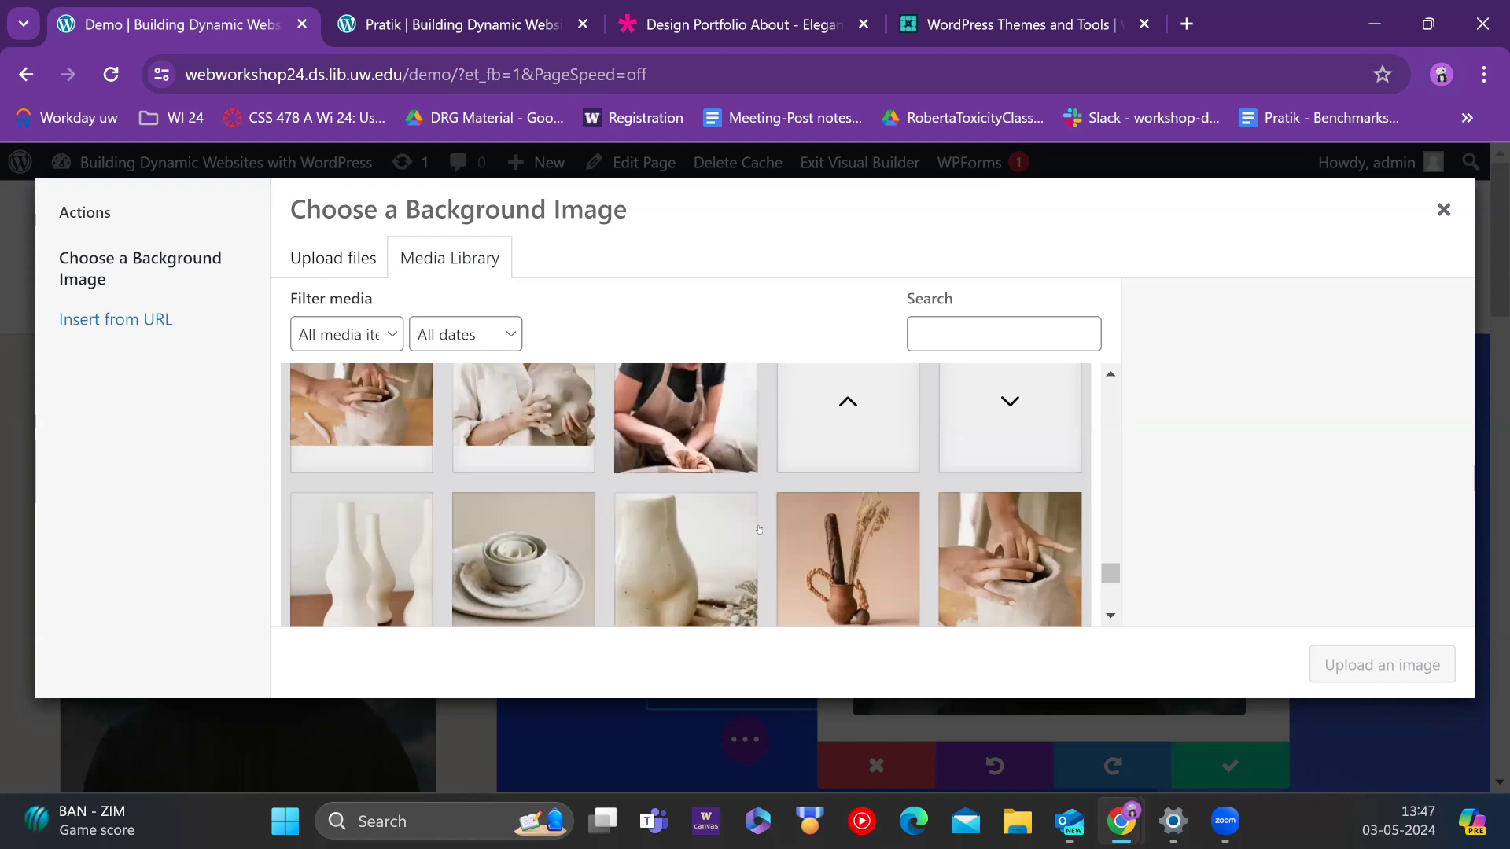
{"action": "scroll", "coordinate": [758, 529], "scroll_direction": "up", "scroll_amount": 8}
{"action": "scroll", "coordinate": [758, 529], "scroll_direction": "down", "scroll_amount": 3}
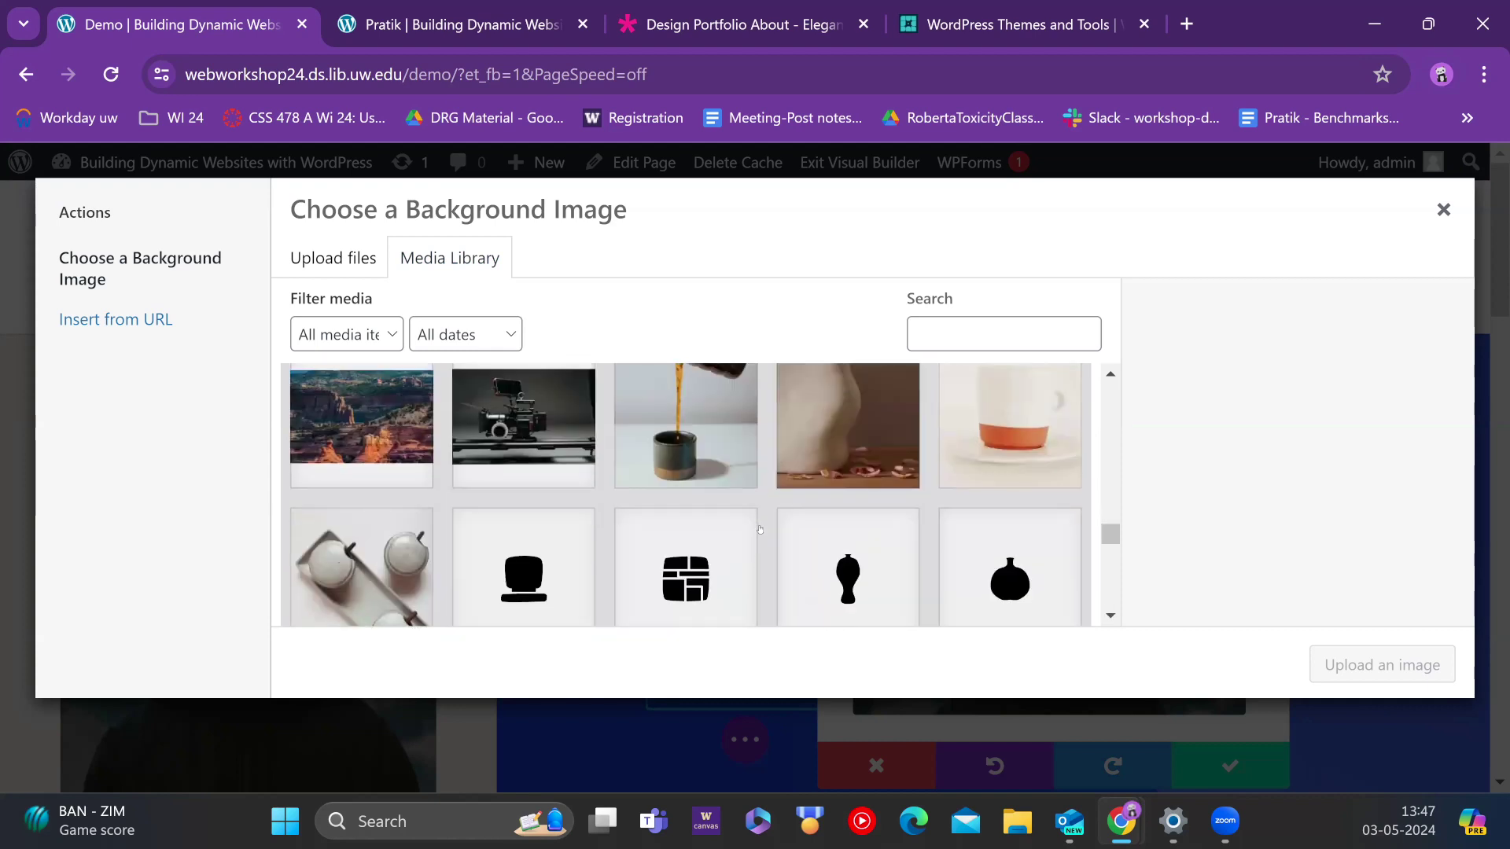
{"action": "scroll", "coordinate": [758, 529], "scroll_direction": "up", "scroll_amount": 4}
{"action": "left_click", "coordinate": [1010, 550]}
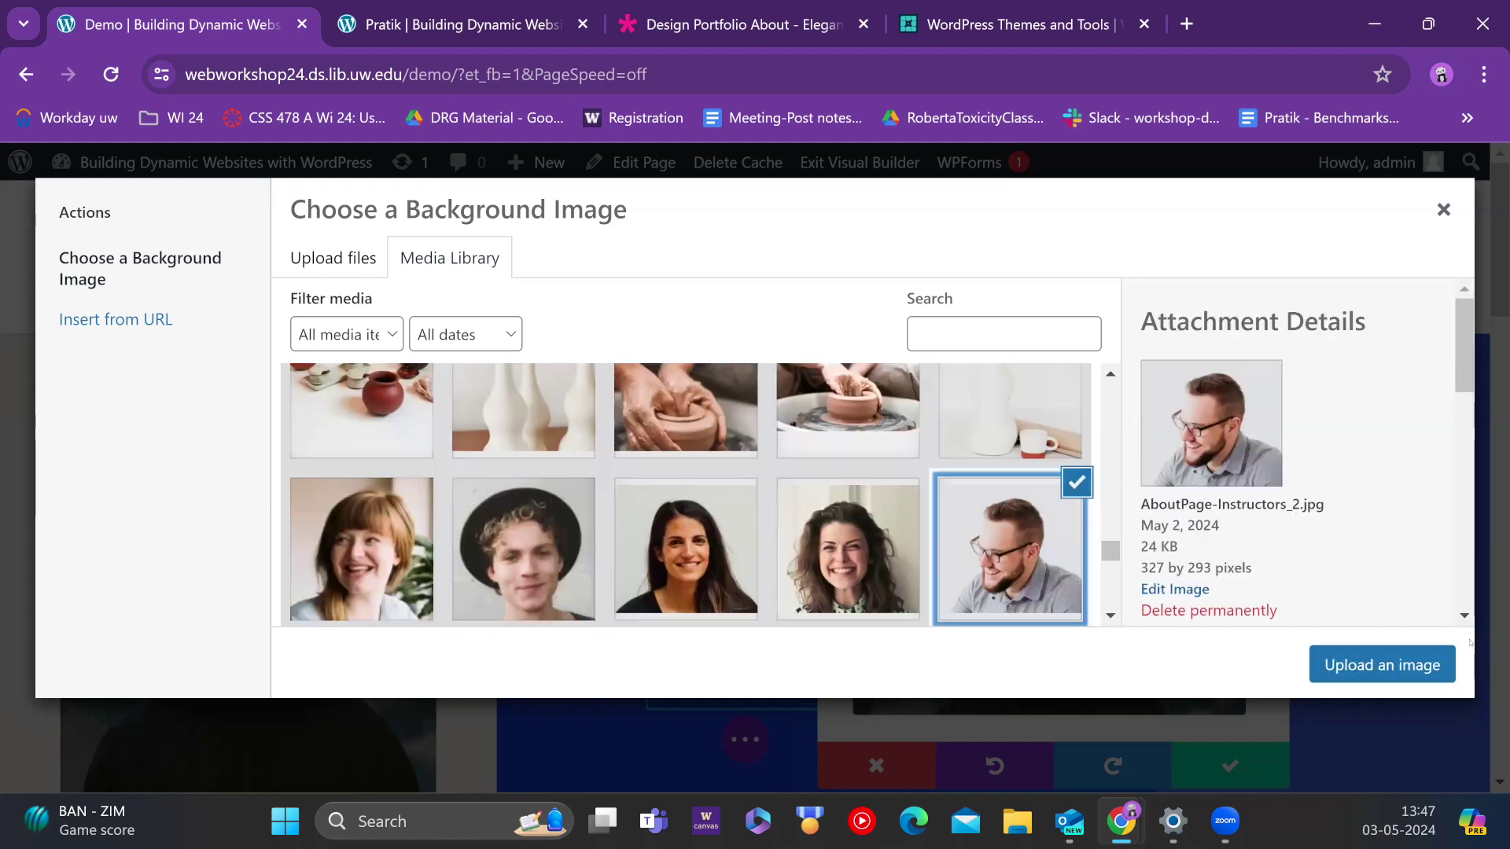
{"action": "left_click", "coordinate": [1411, 665]}
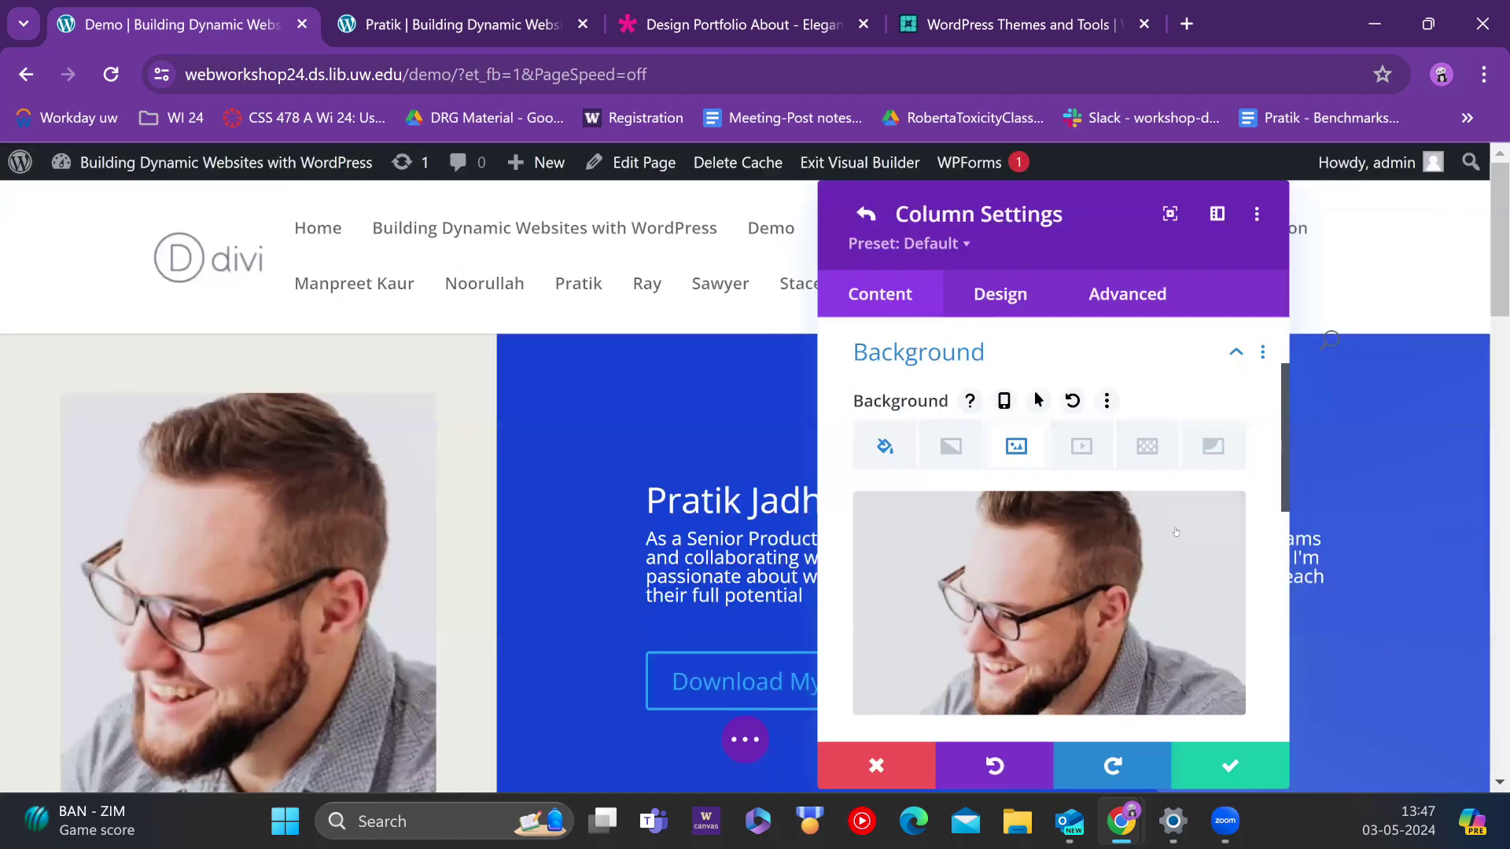
{"action": "left_click", "coordinate": [1230, 765]}
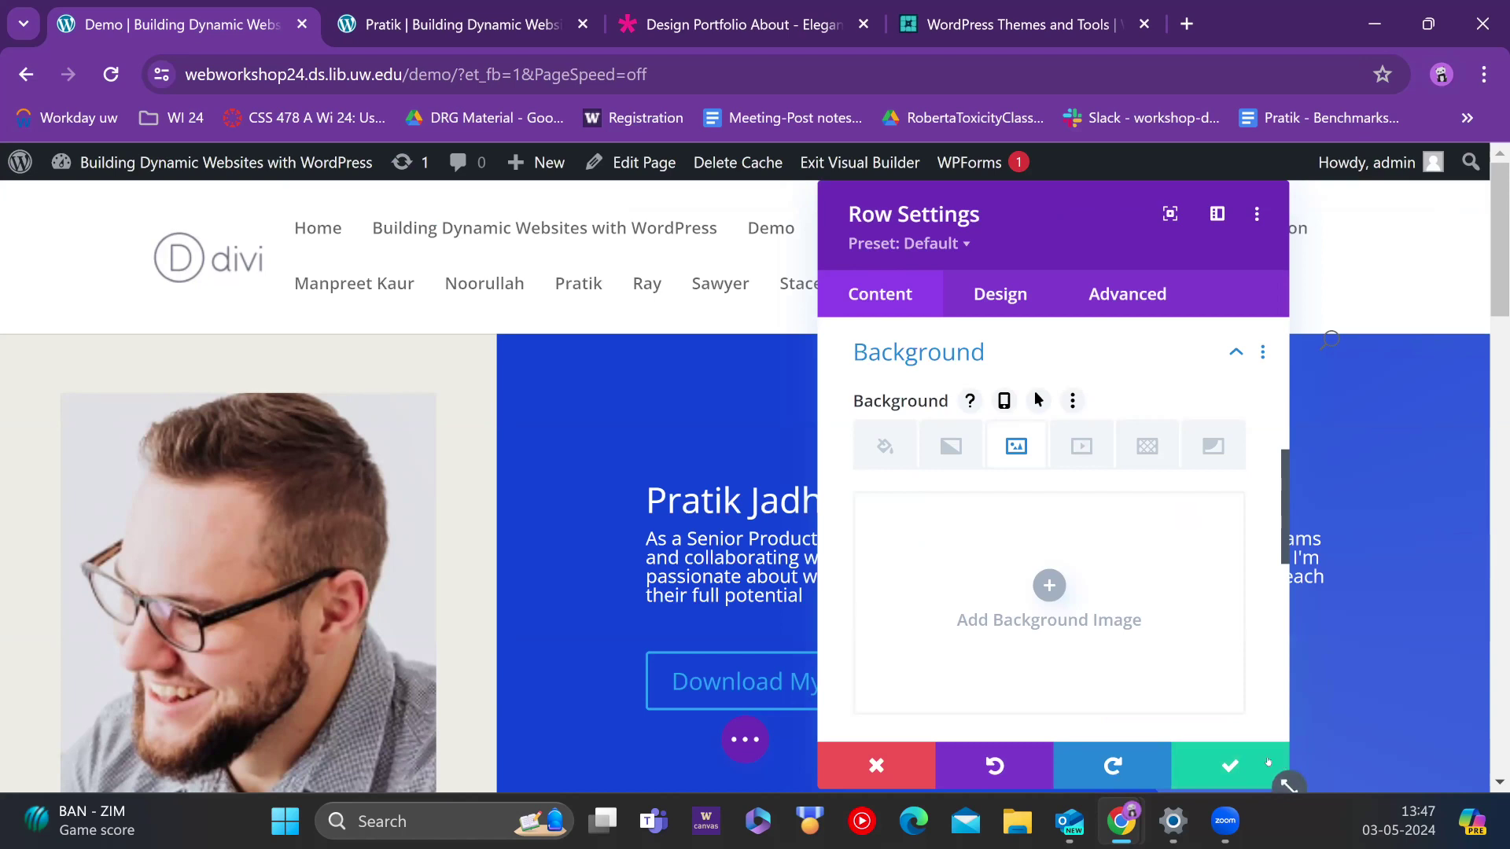
{"action": "left_click", "coordinate": [1240, 759]}
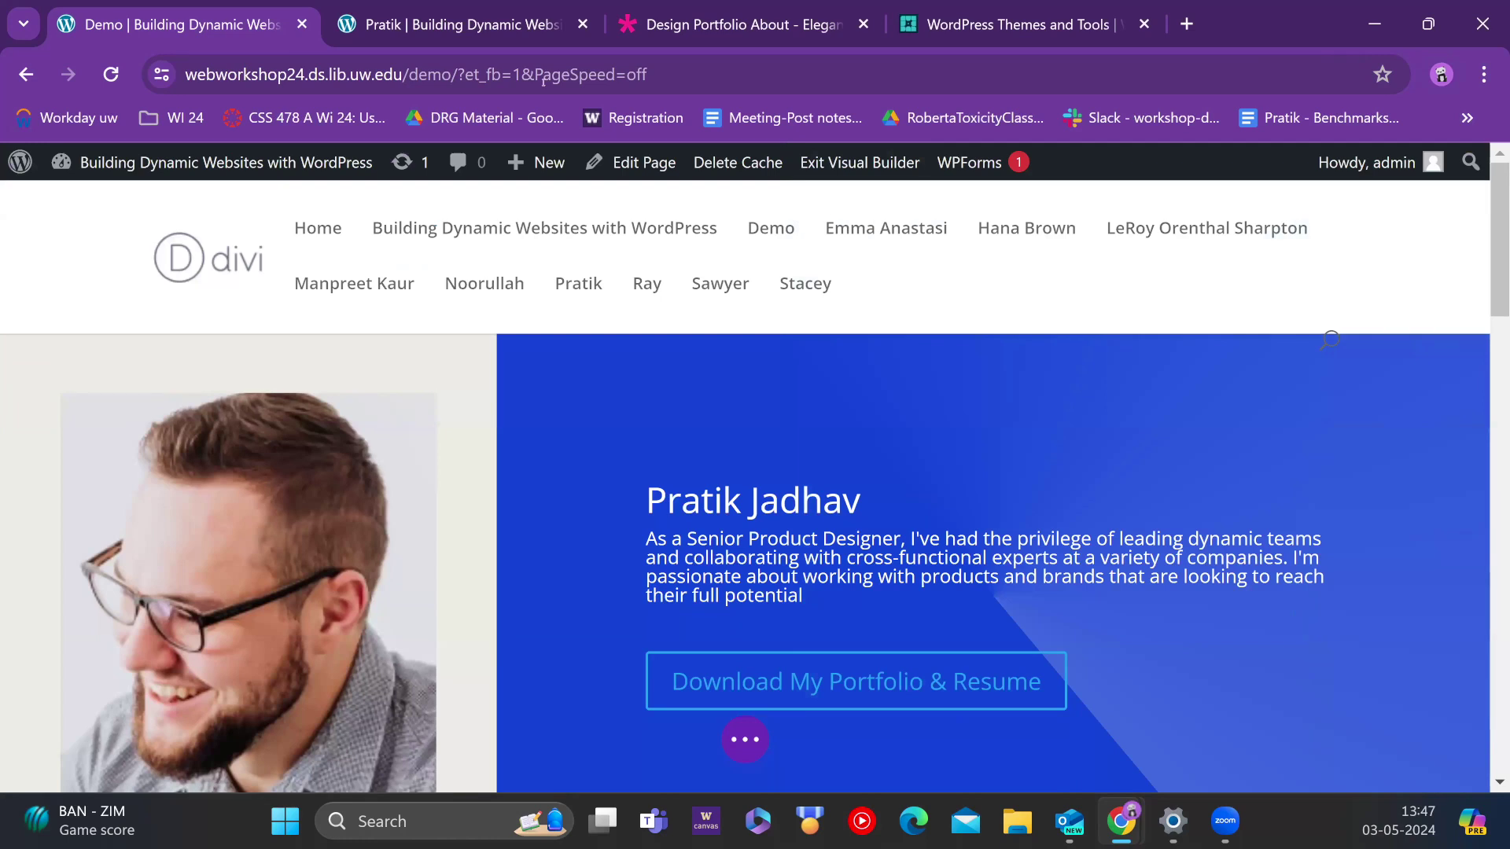
{"action": "mouse_move", "coordinate": [318, 516]}
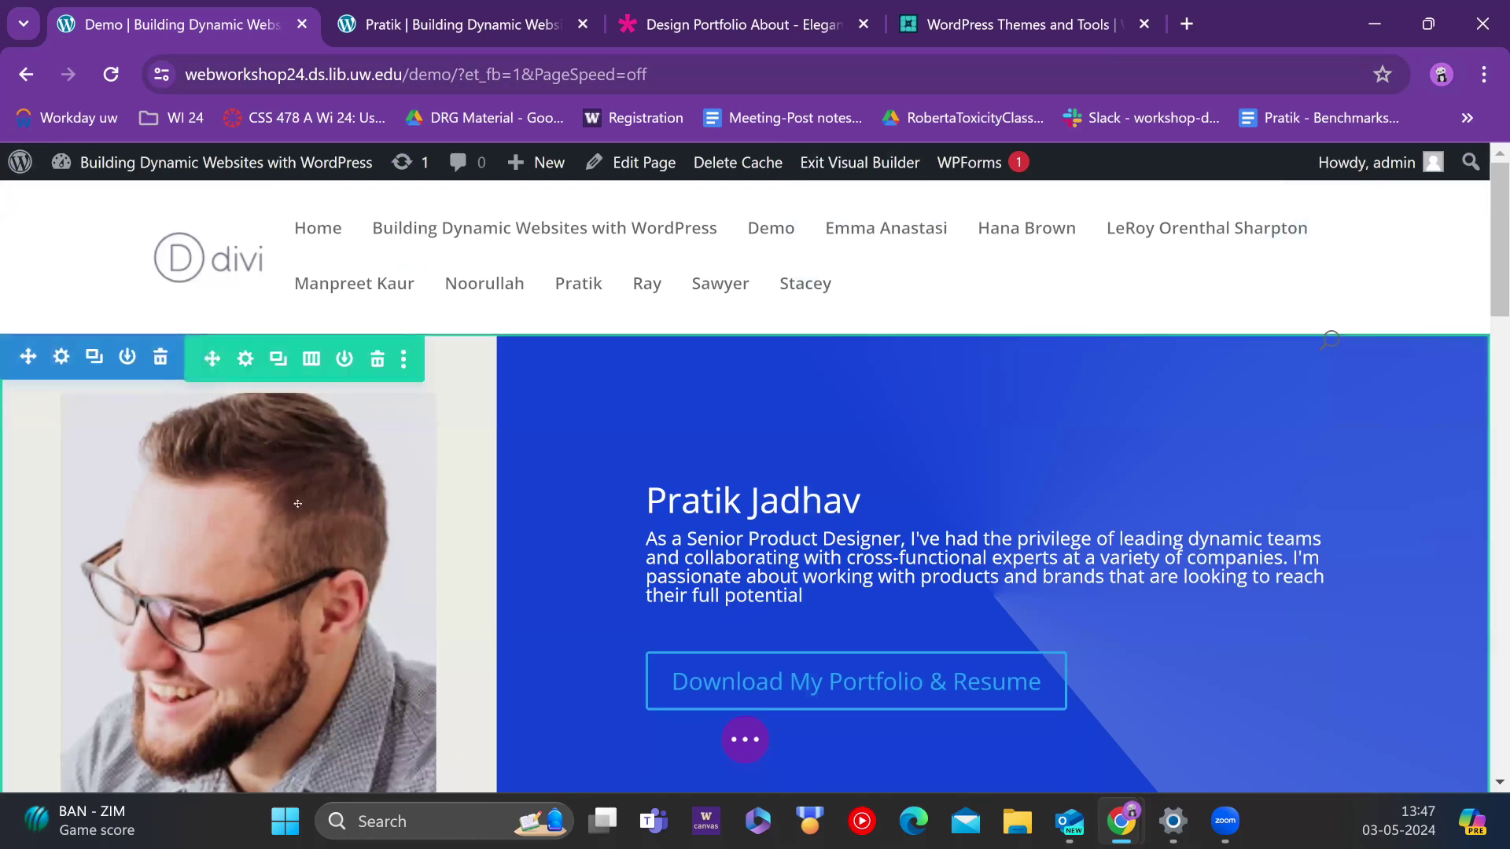
Step: Scroll past the hero and open Insert Section below the intro paragraph
{"action": "scroll", "coordinate": [173, 493], "scroll_direction": "down", "scroll_amount": 2}
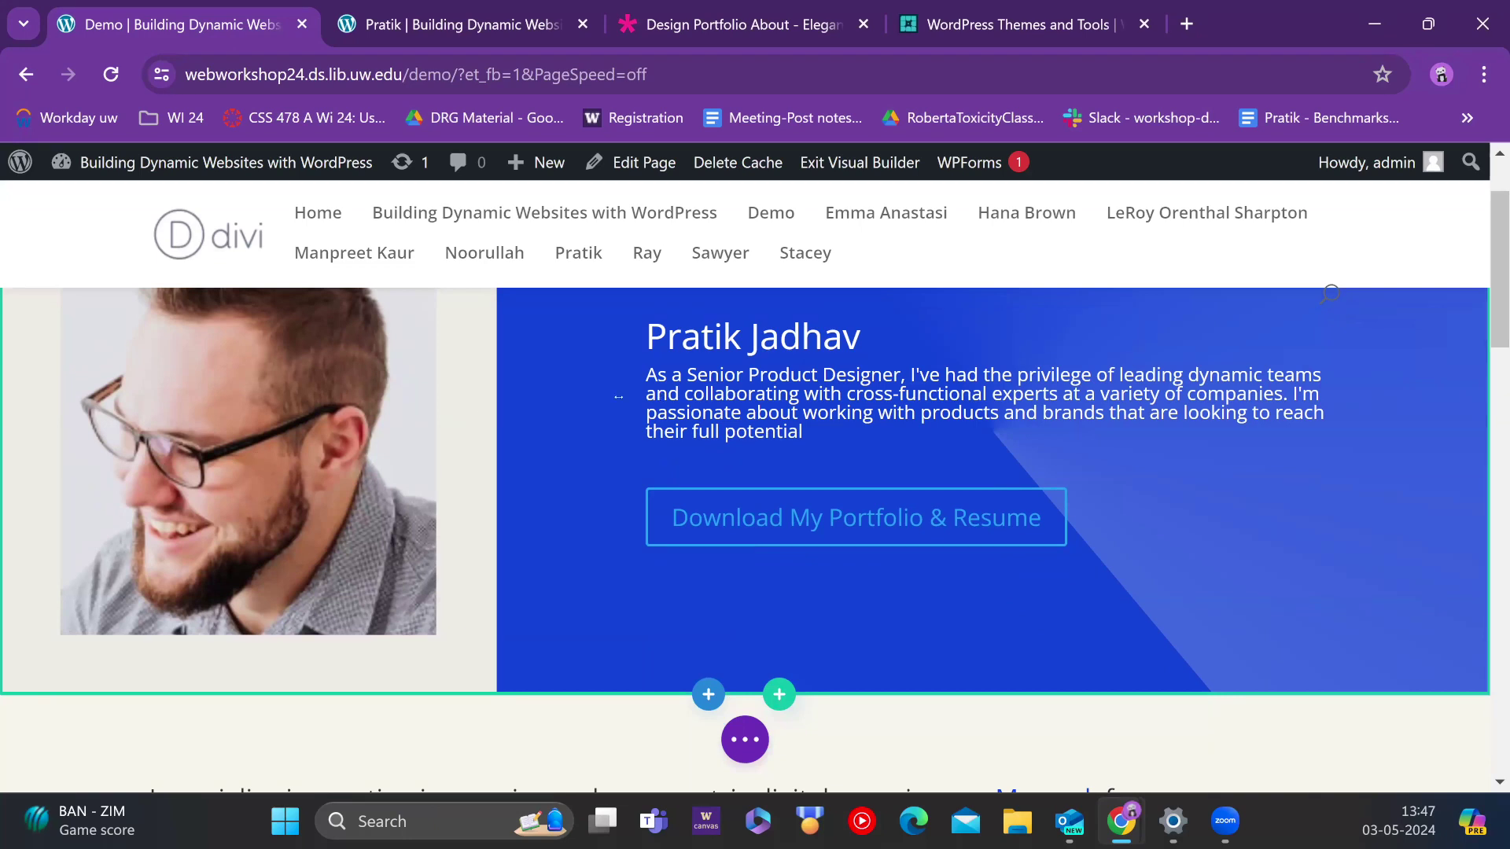
{"action": "scroll", "coordinate": [597, 424], "scroll_direction": "up", "scroll_amount": 2}
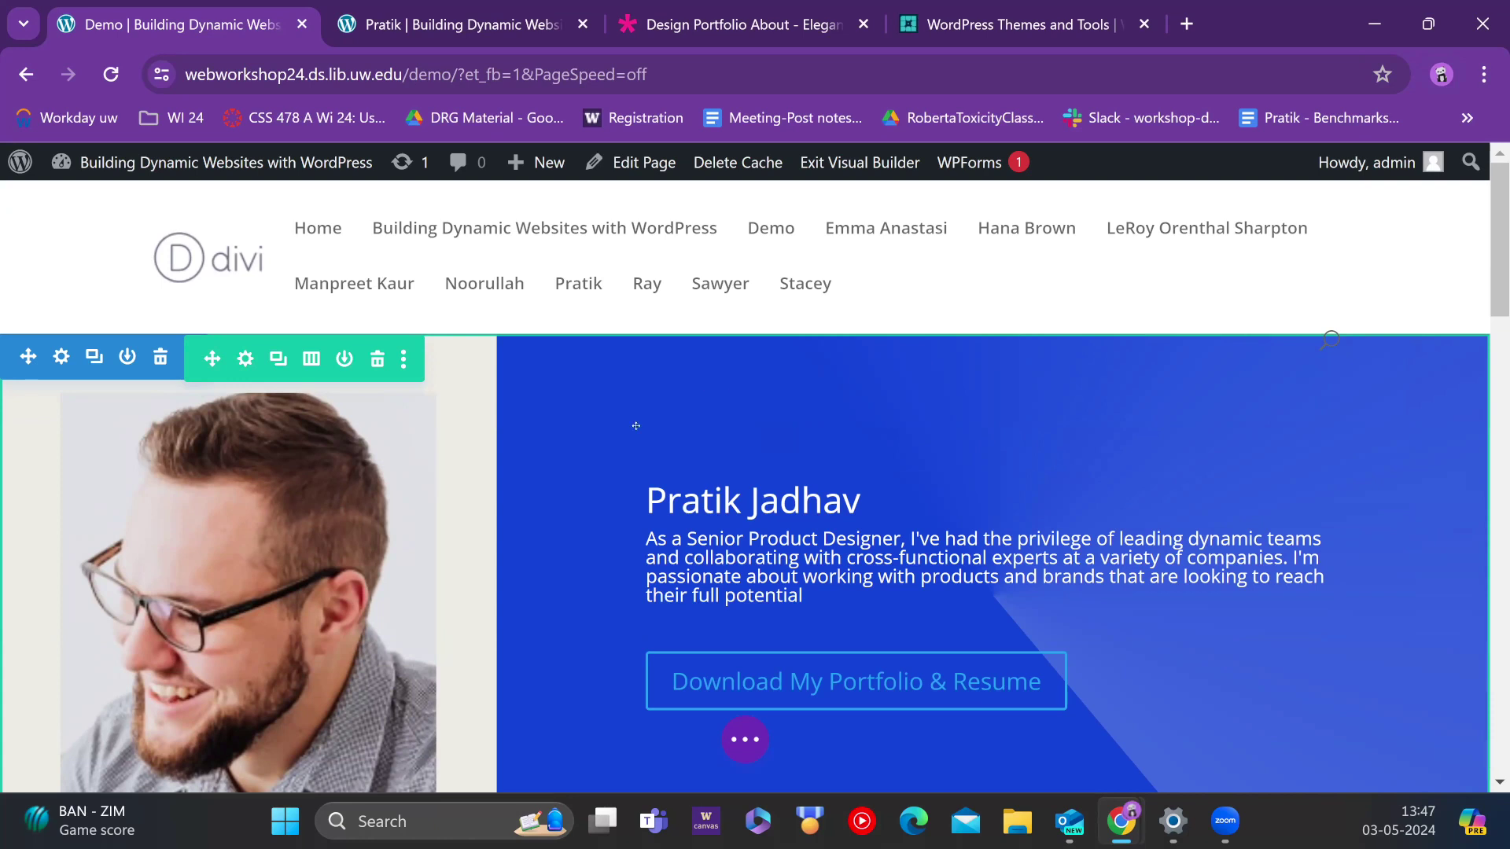
{"action": "scroll", "coordinate": [653, 375], "scroll_direction": "down", "scroll_amount": 2}
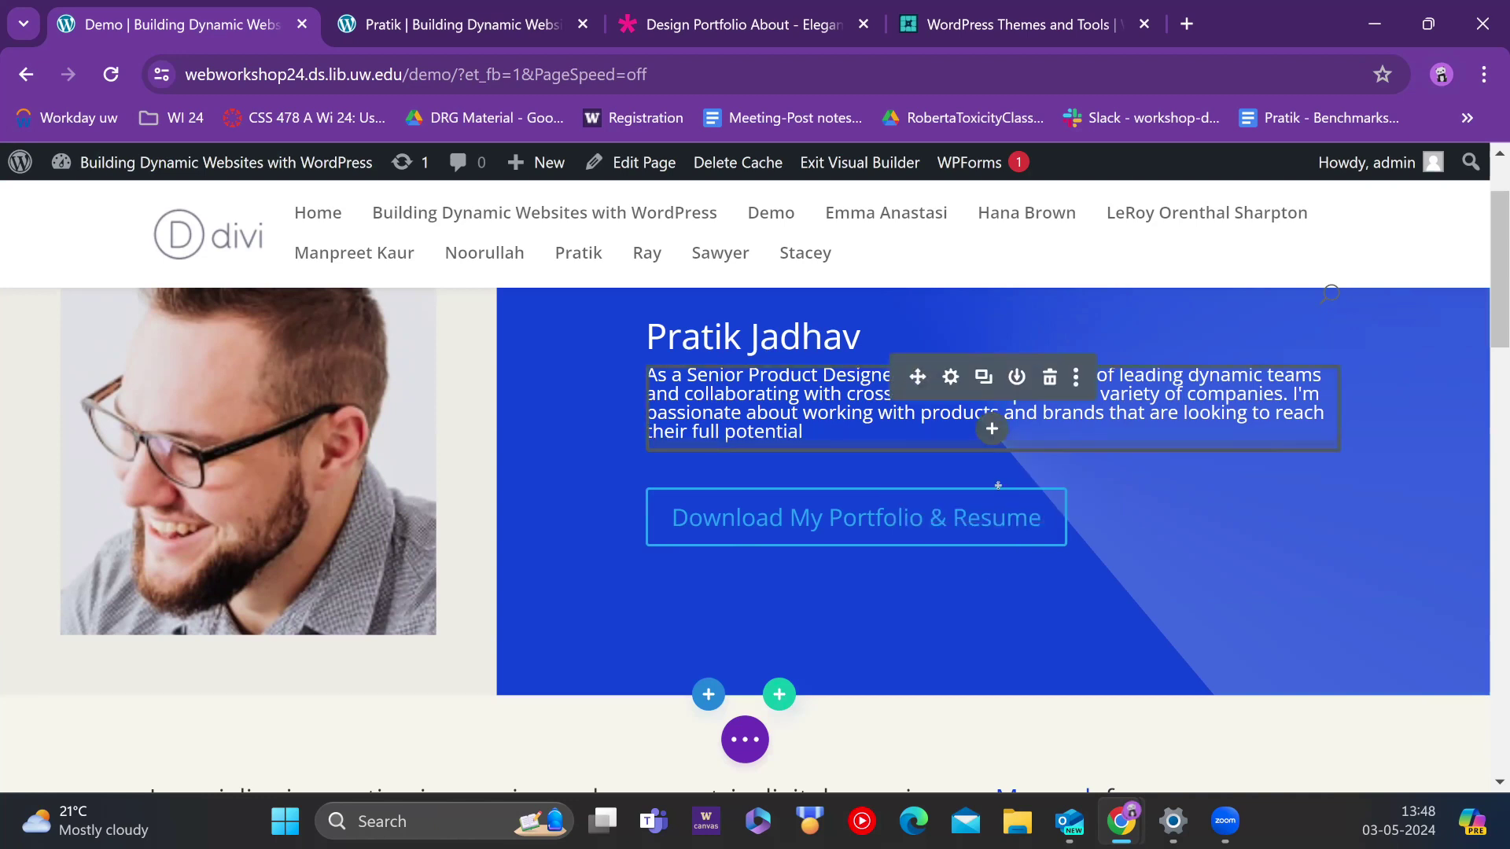
{"action": "scroll", "coordinate": [802, 544], "scroll_direction": "down", "scroll_amount": 3}
{"action": "scroll", "coordinate": [802, 544], "scroll_direction": "down", "scroll_amount": 1}
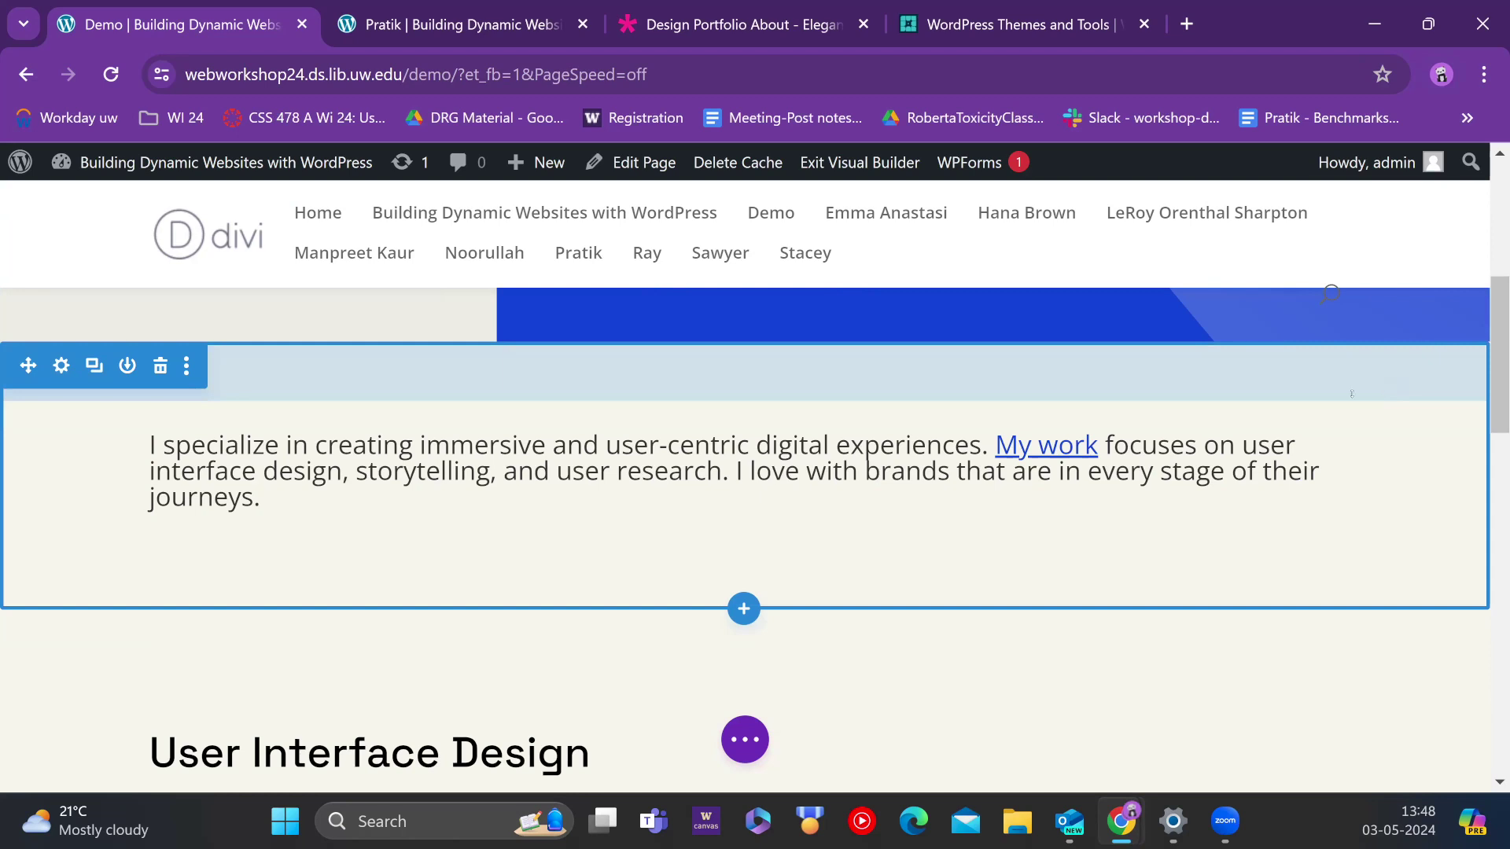
{"action": "scroll", "coordinate": [1067, 479], "scroll_direction": "down", "scroll_amount": 1}
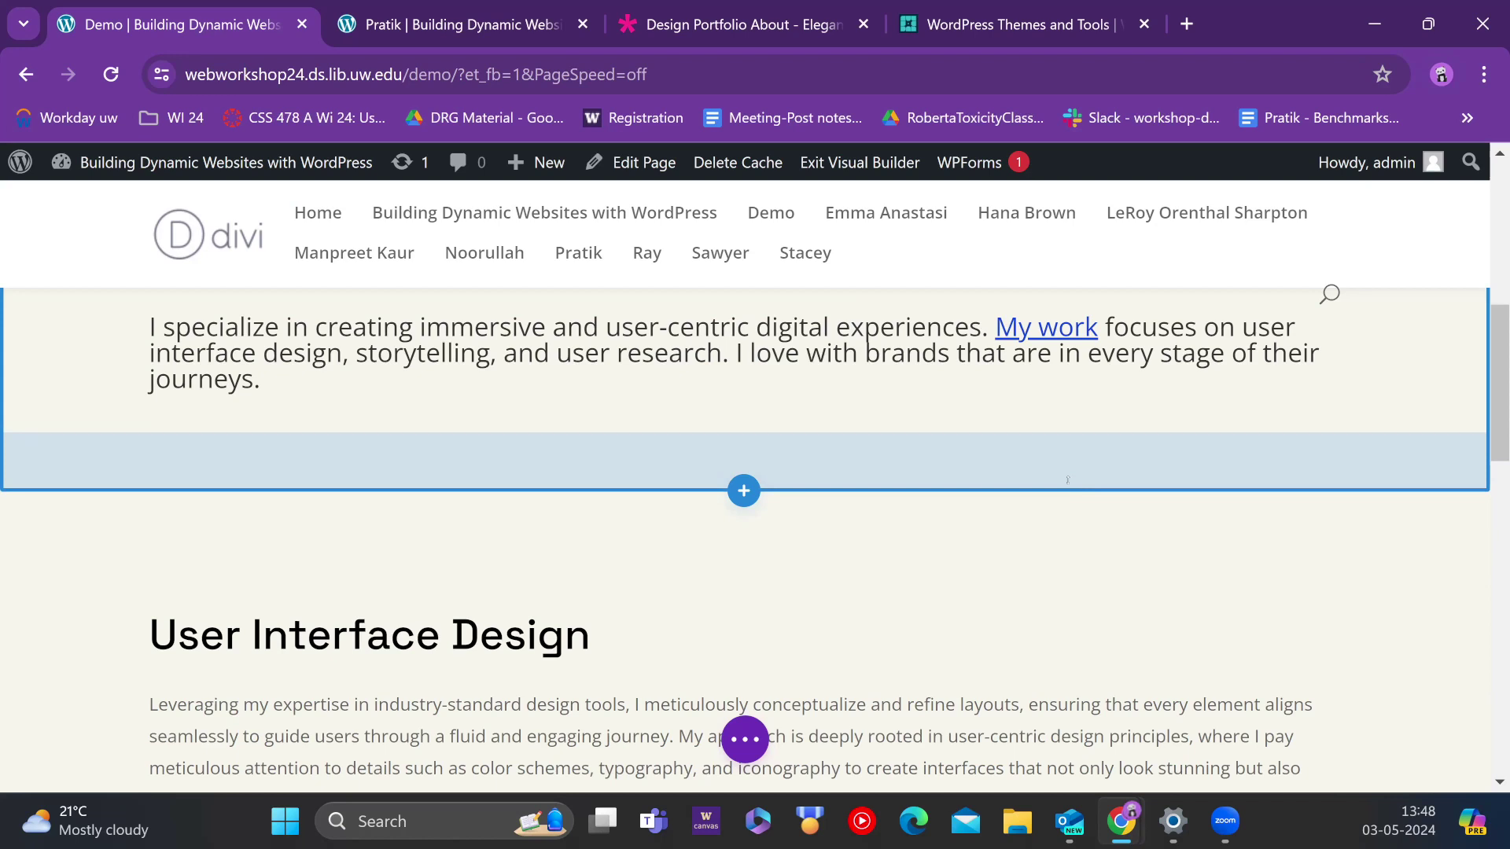
{"action": "left_click", "coordinate": [744, 491]}
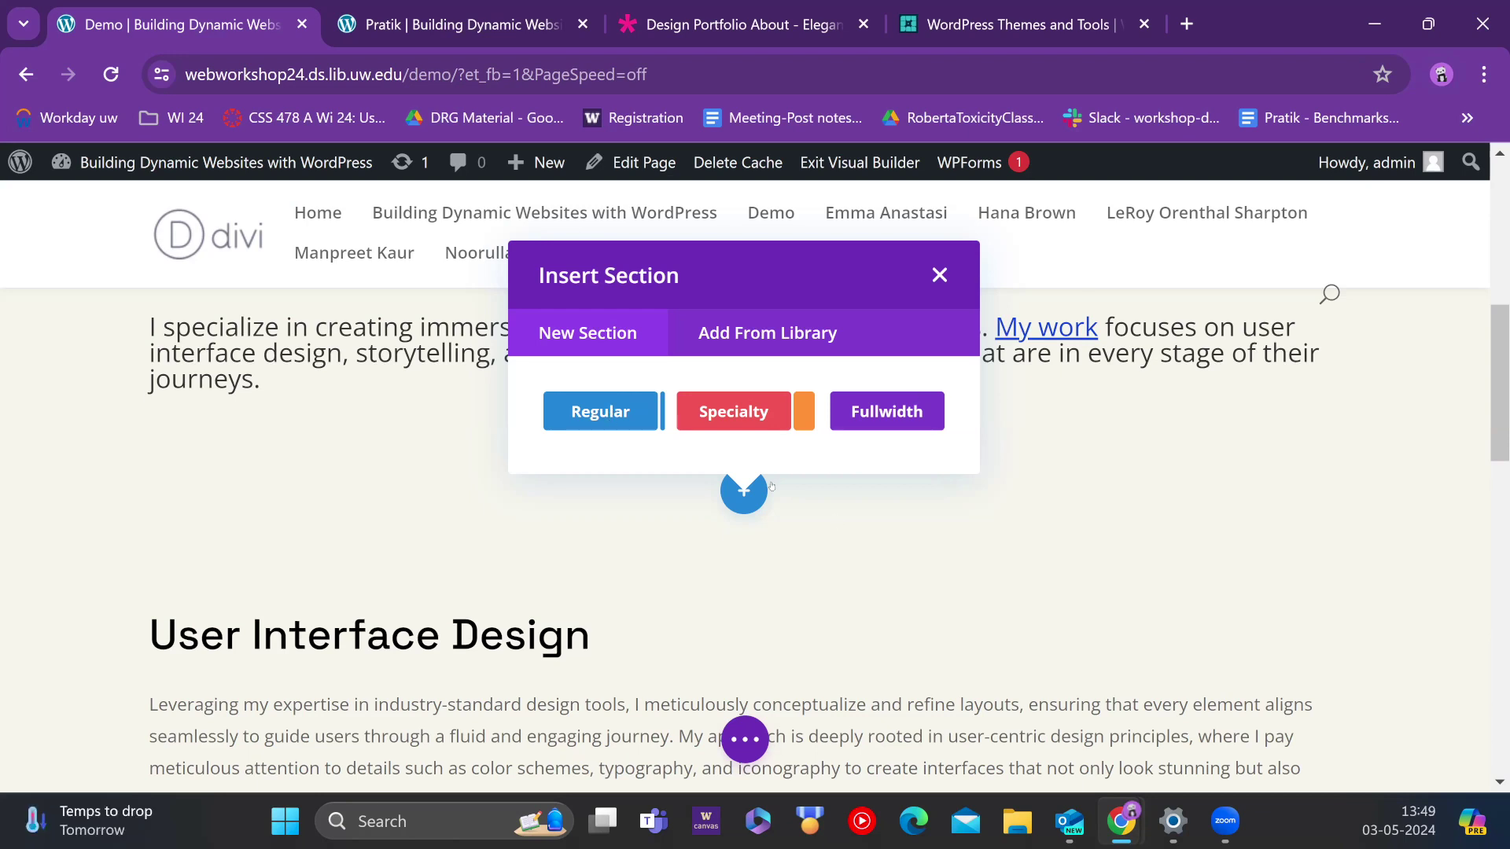
Step: Dismiss the first section chooser, then add a Fullwidth section below the intro paragraph
{"action": "left_click", "coordinate": [940, 275]}
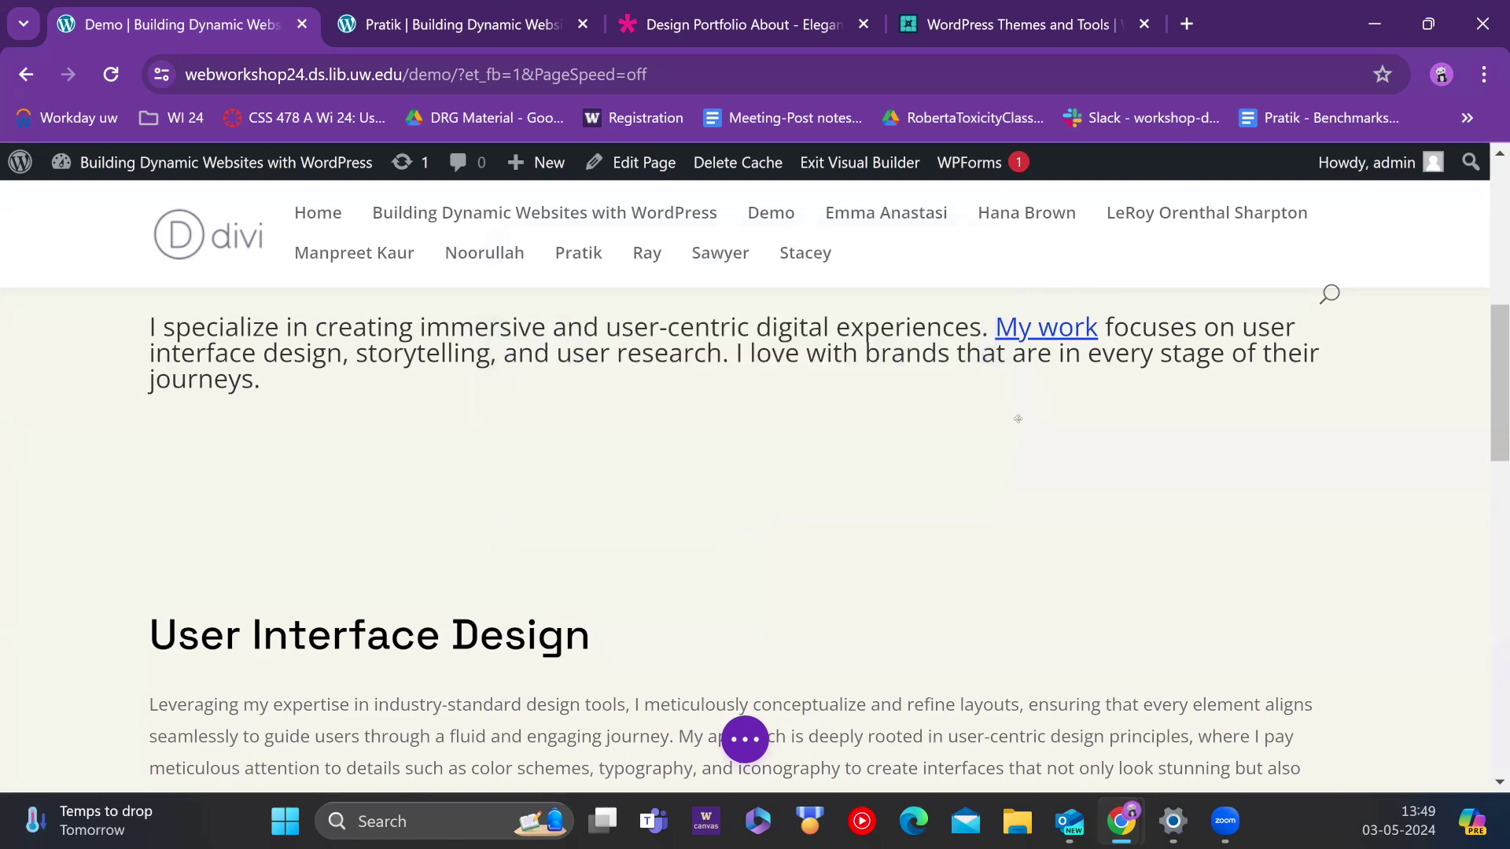
{"action": "scroll", "coordinate": [743, 550], "scroll_direction": "up", "scroll_amount": 3}
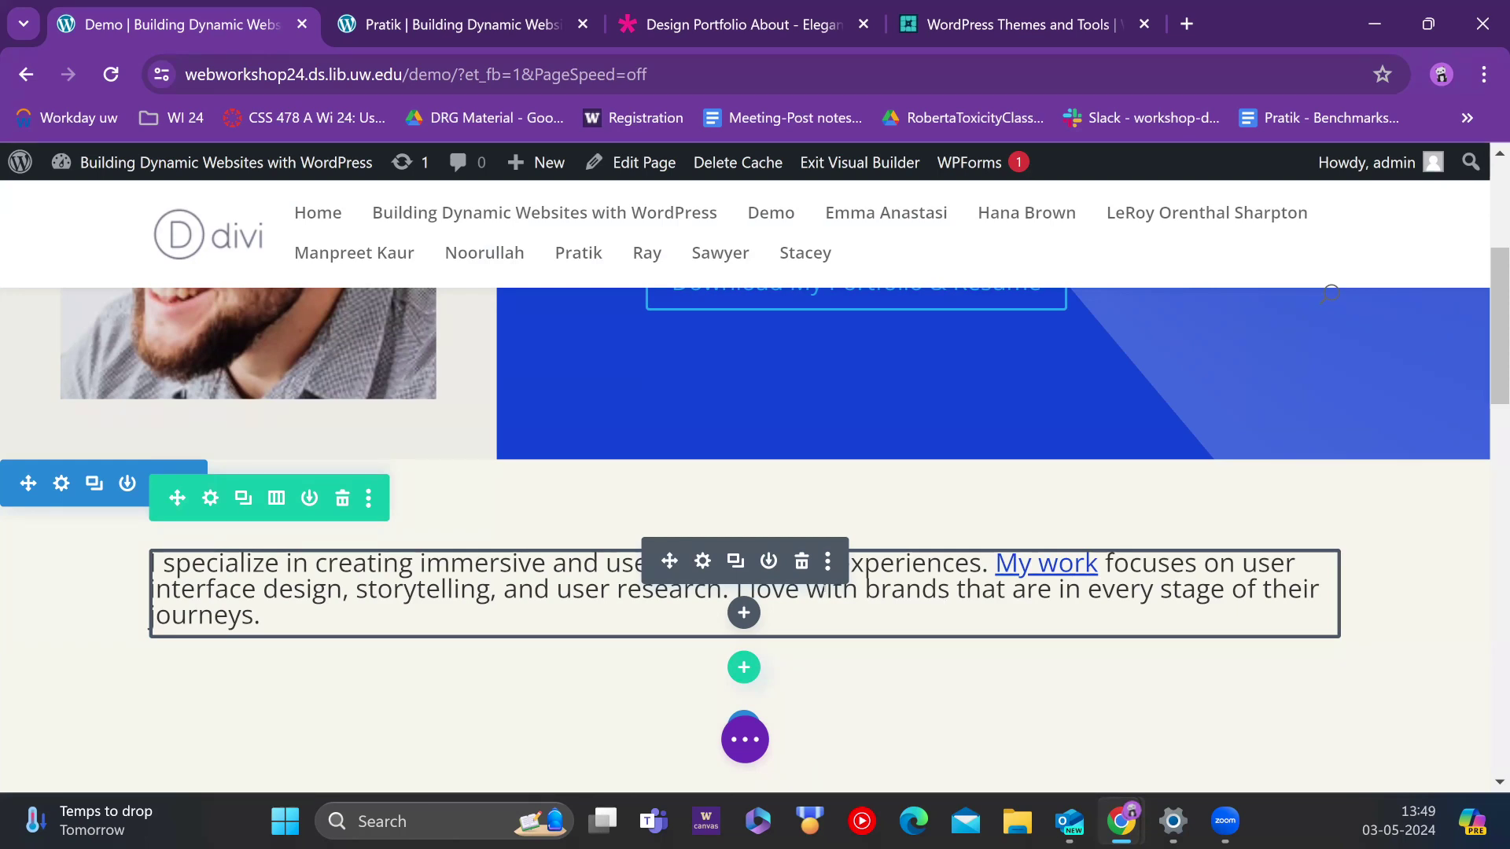
{"action": "scroll", "coordinate": [845, 505], "scroll_direction": "down", "scroll_amount": 3}
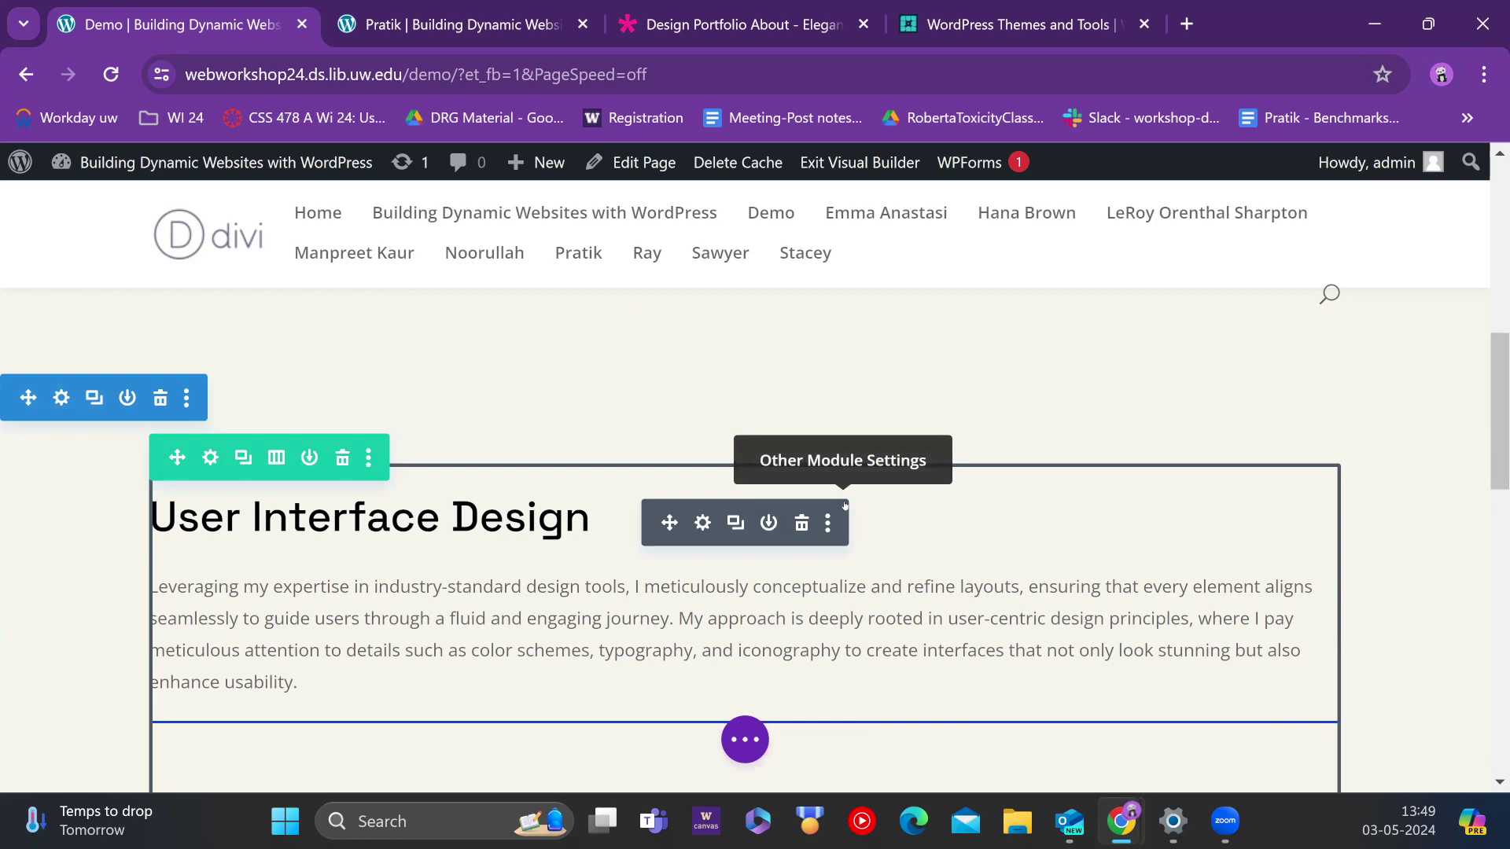
{"action": "scroll", "coordinate": [748, 688], "scroll_direction": "up", "scroll_amount": 3}
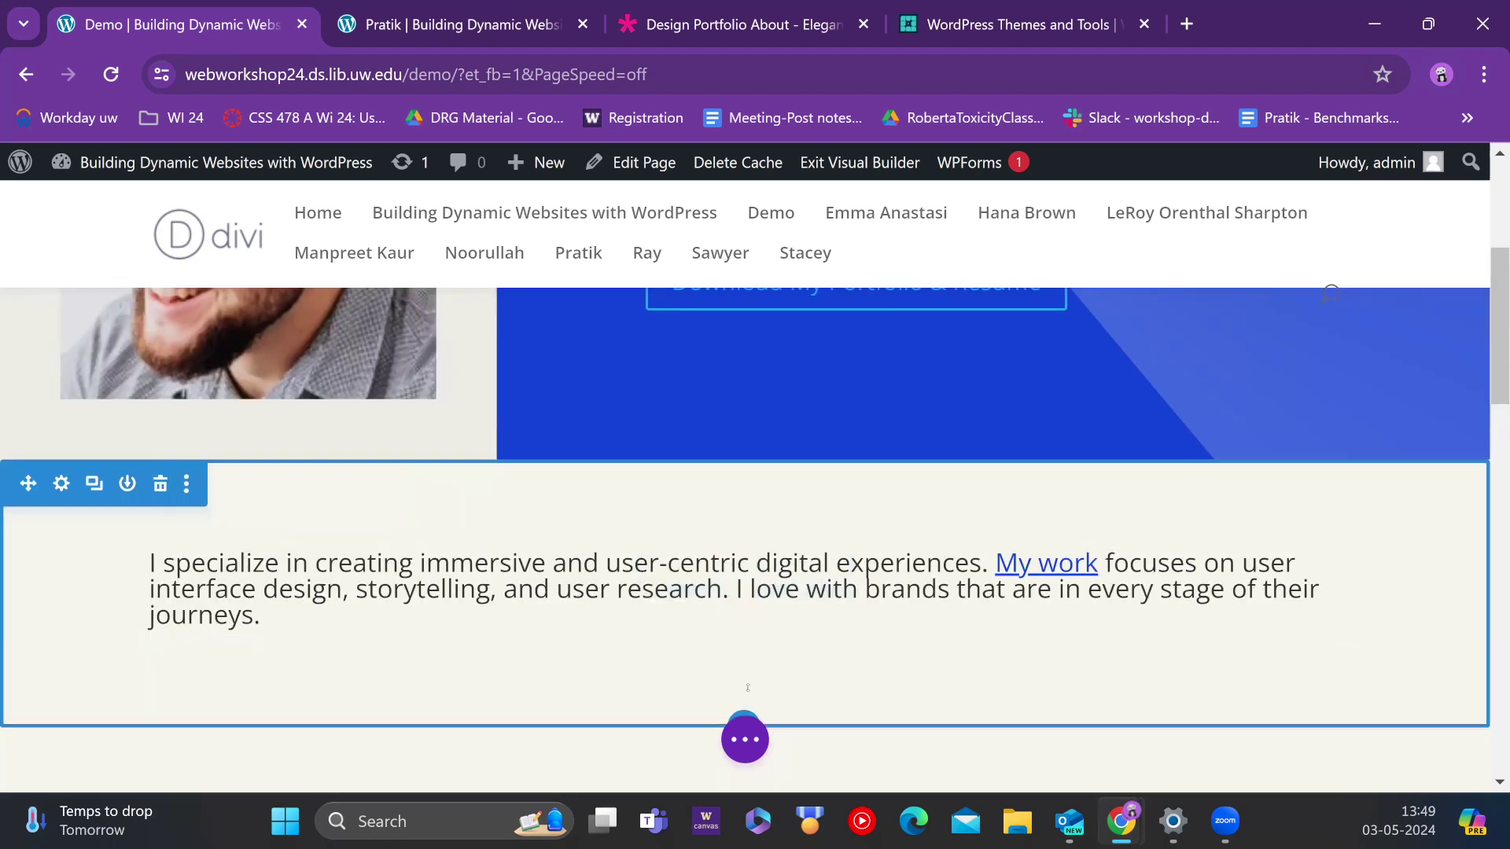
{"action": "scroll", "coordinate": [745, 575], "scroll_direction": "down", "scroll_amount": 1}
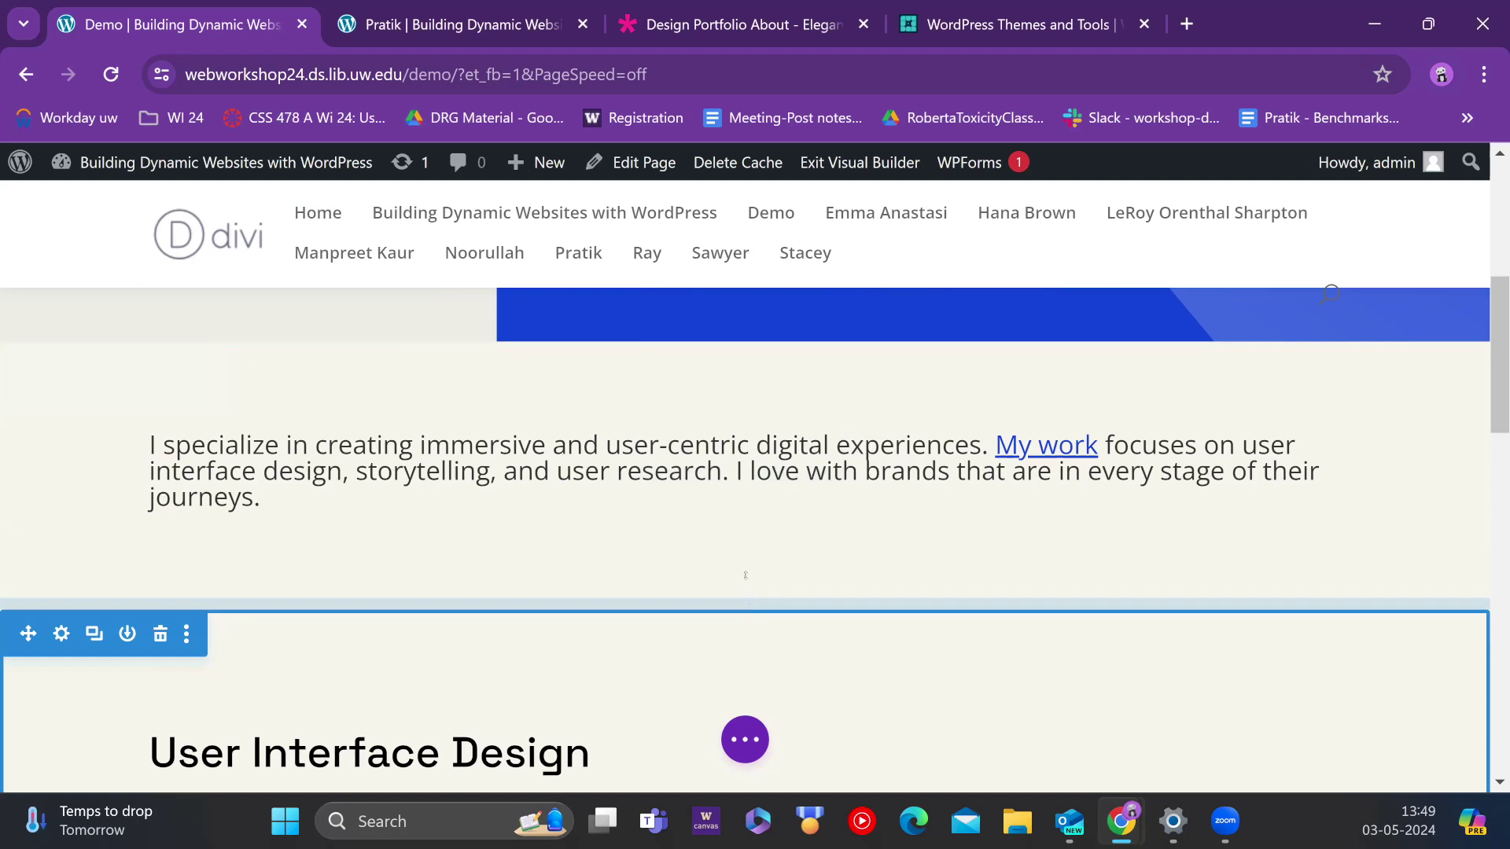
{"action": "left_click", "coordinate": [744, 608]}
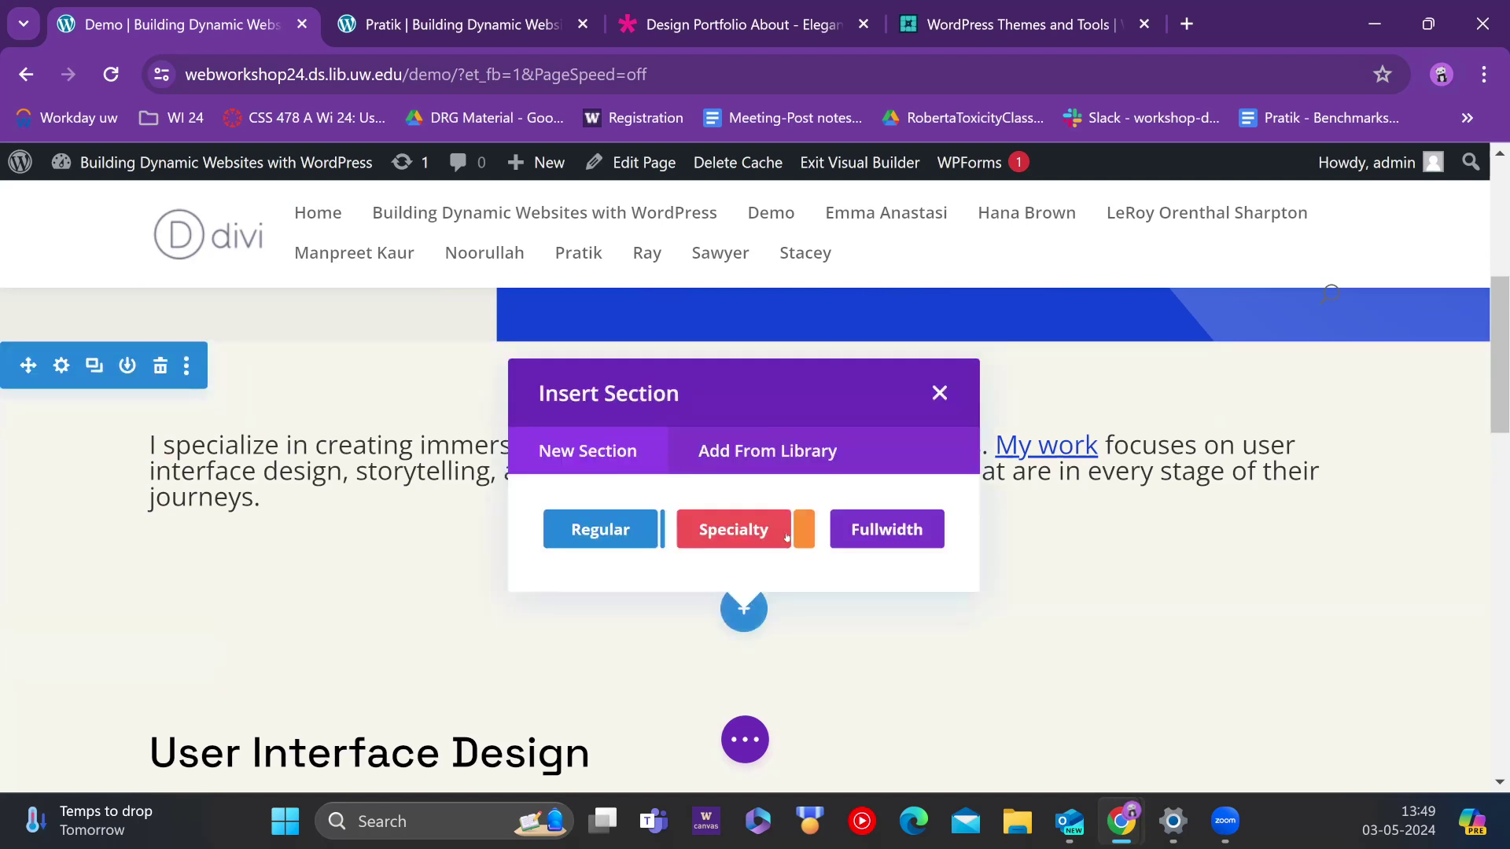
{"action": "left_click", "coordinate": [862, 523]}
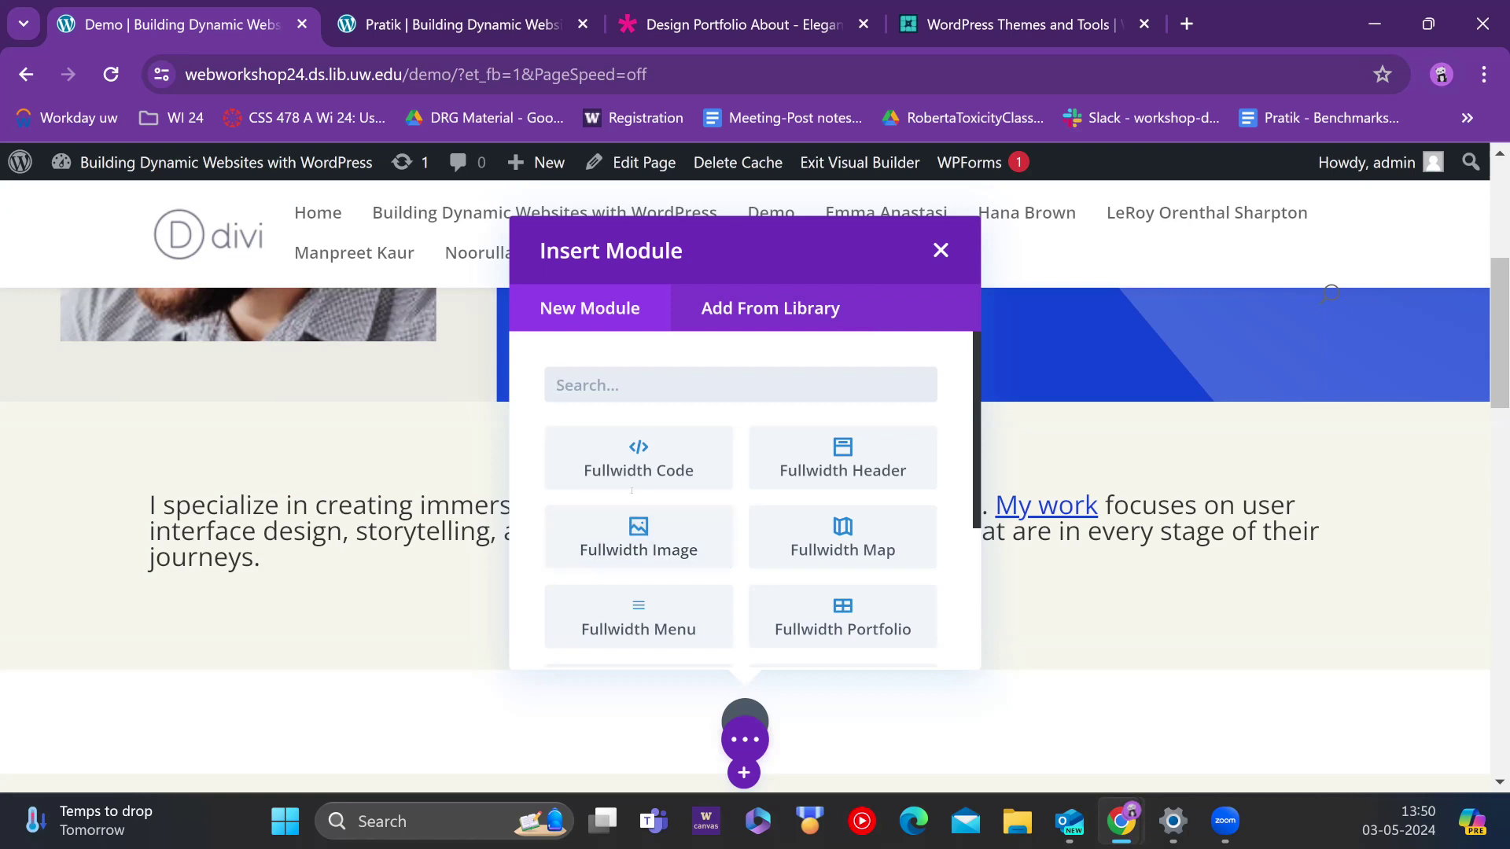
Step: Find 'slider' in Insert Module and add a Fullwidth Slider with its default settings
{"action": "type", "text": "slider"}
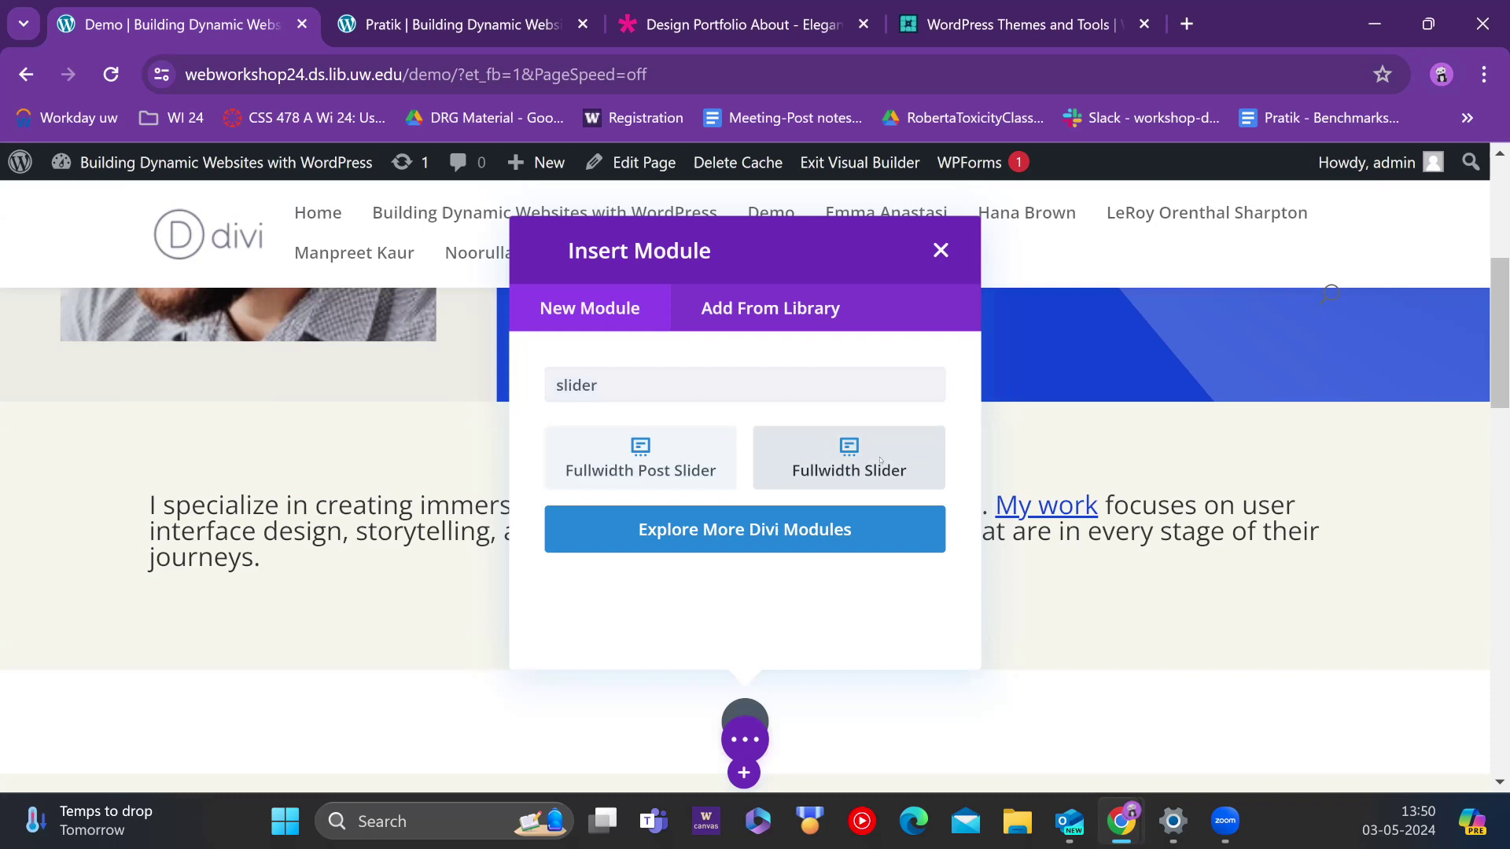
{"action": "left_click", "coordinate": [833, 448]}
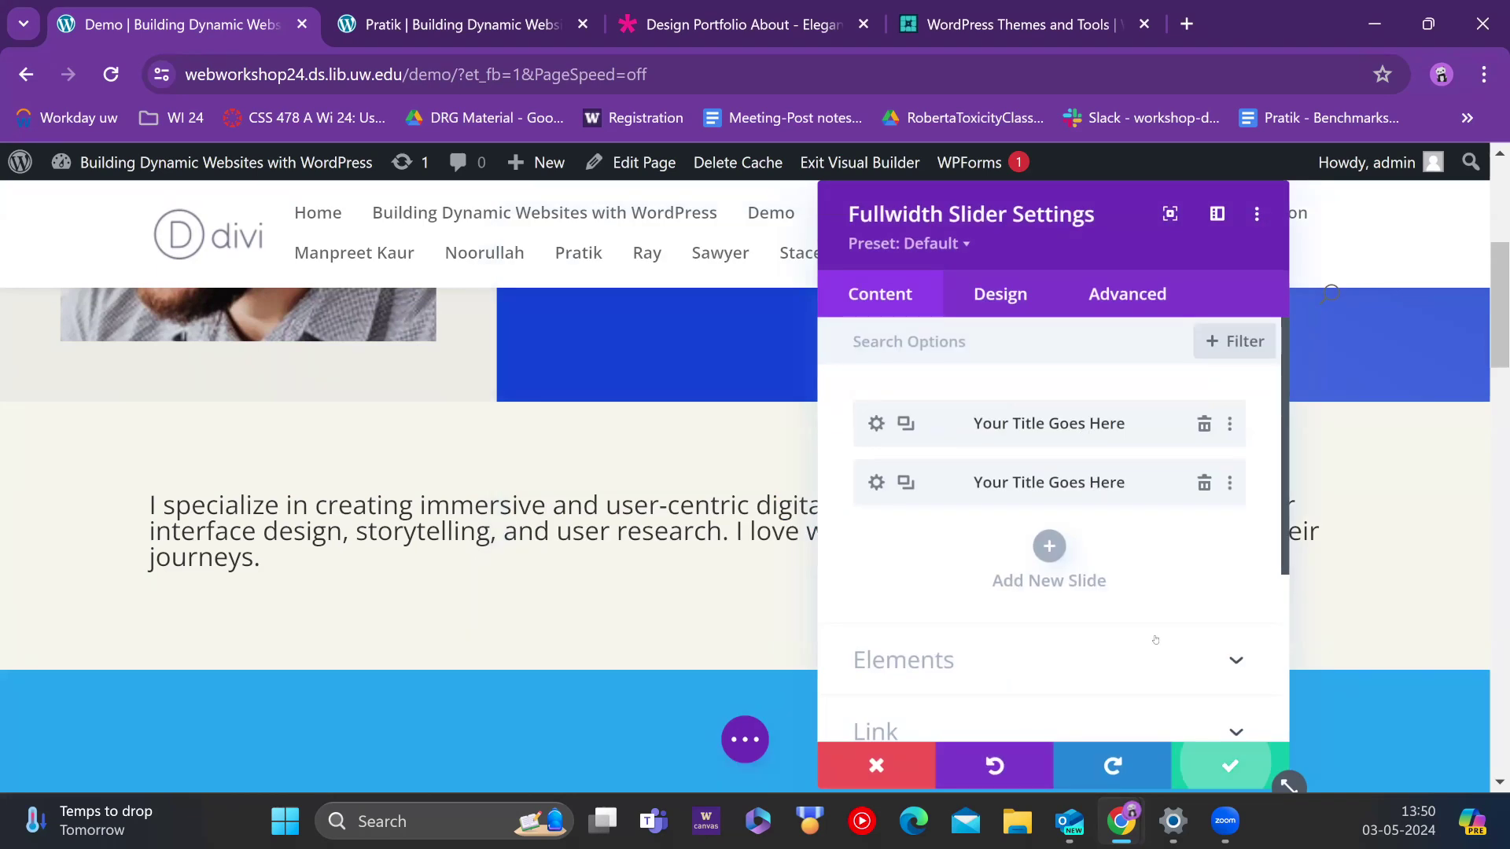
{"action": "left_click", "coordinate": [1227, 764]}
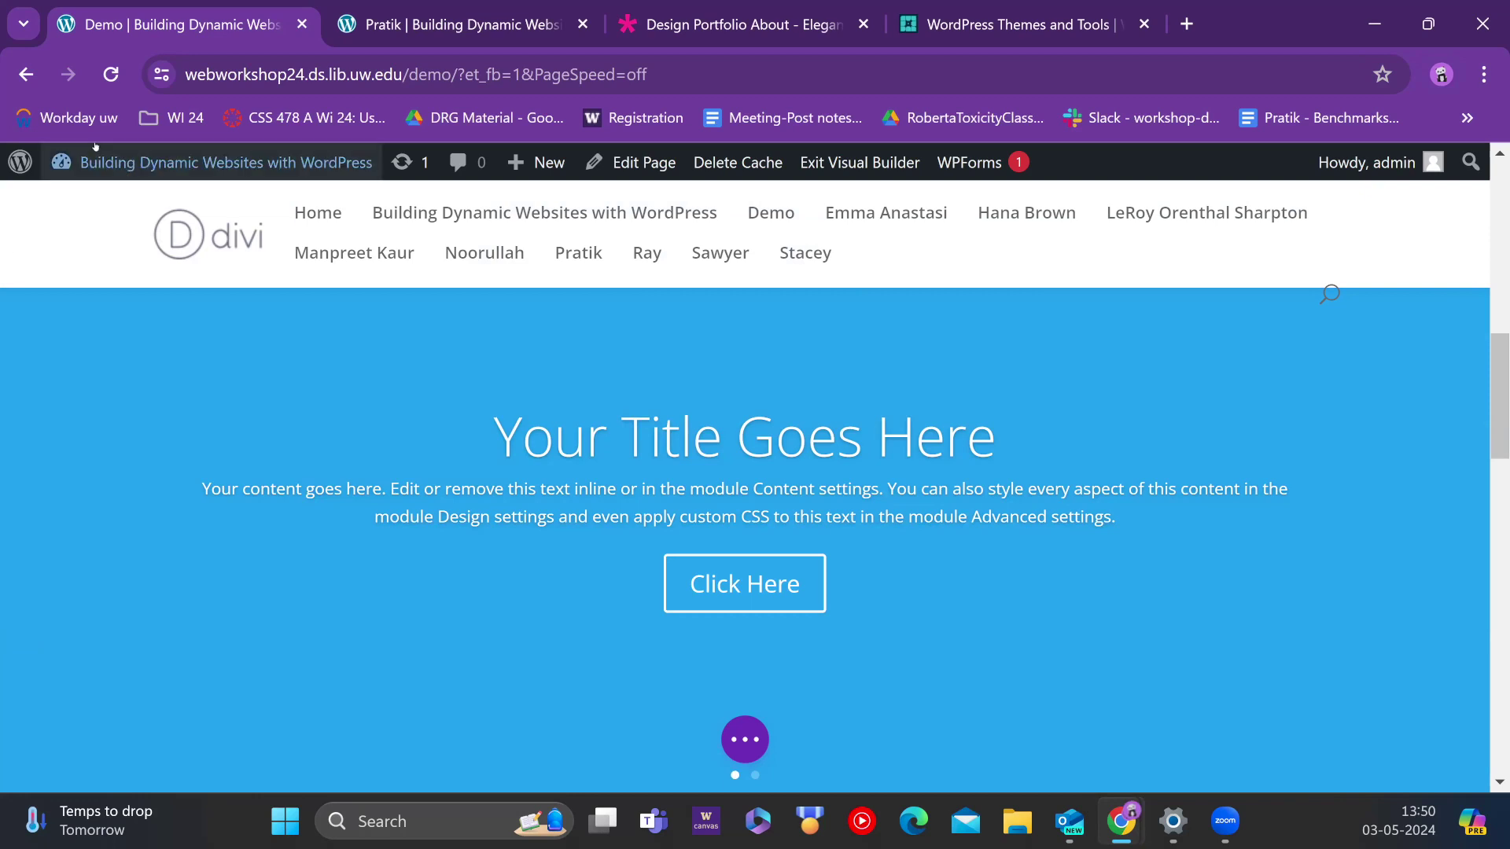
Step: Select the slider title, then browse the Premade Layouts library and close it without loading anything
{"action": "mouse_move", "coordinate": [96, 157]}
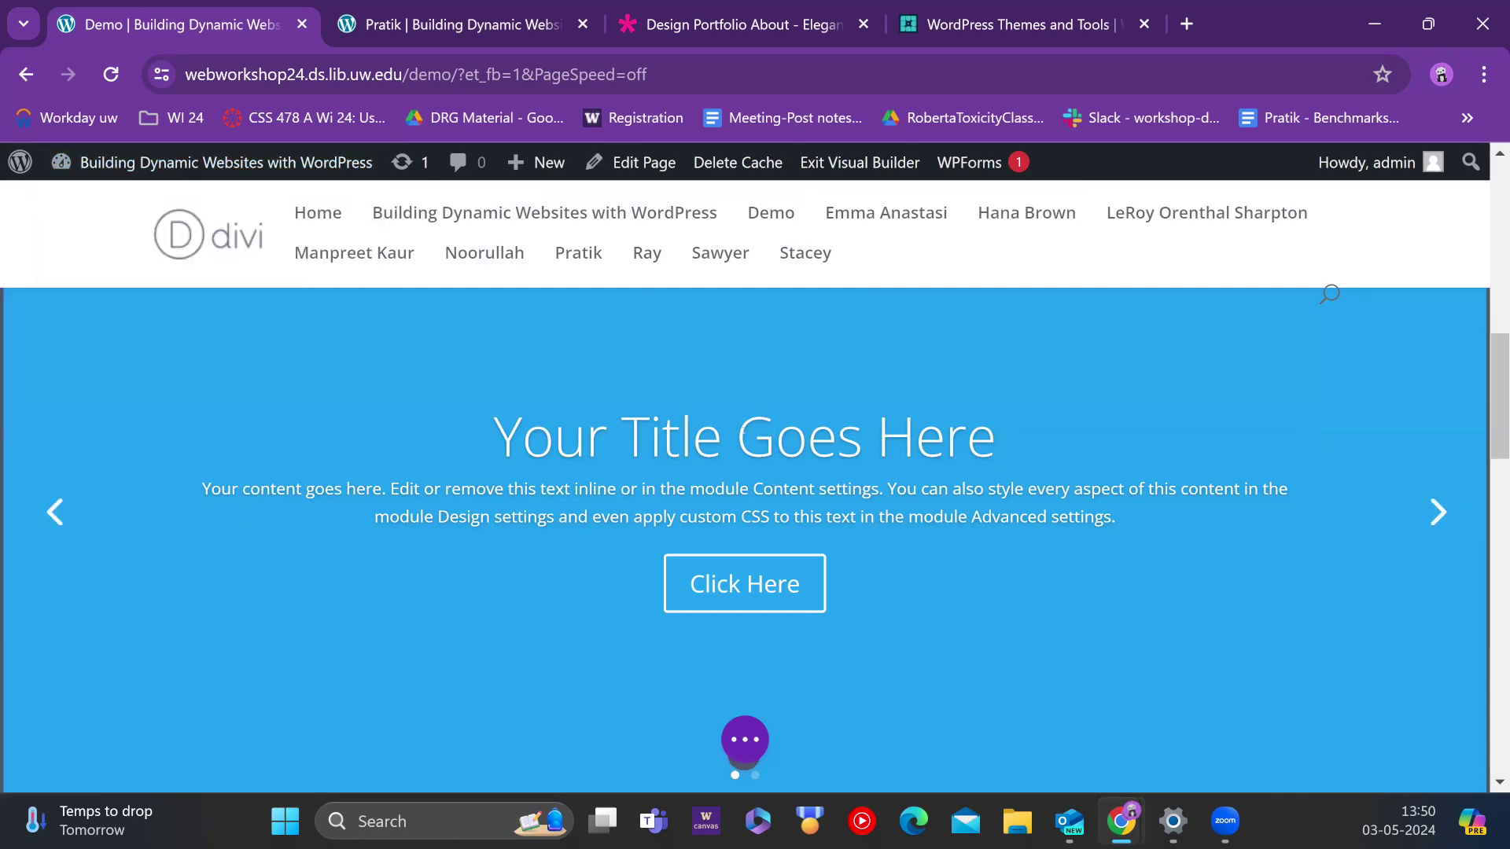
{"action": "left_click", "coordinate": [740, 429]}
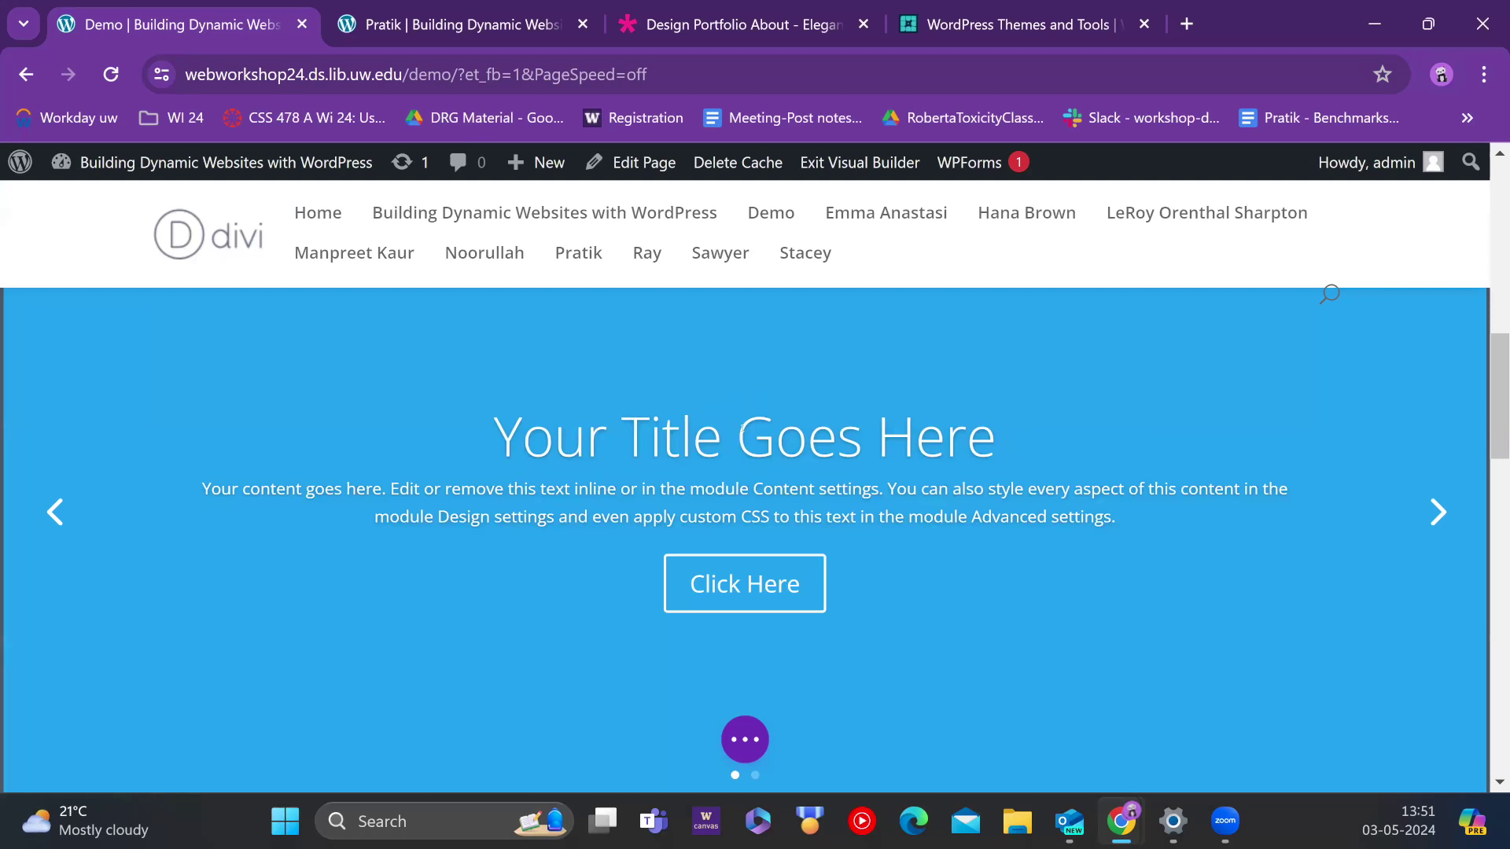
{"action": "left_click", "coordinate": [758, 735]}
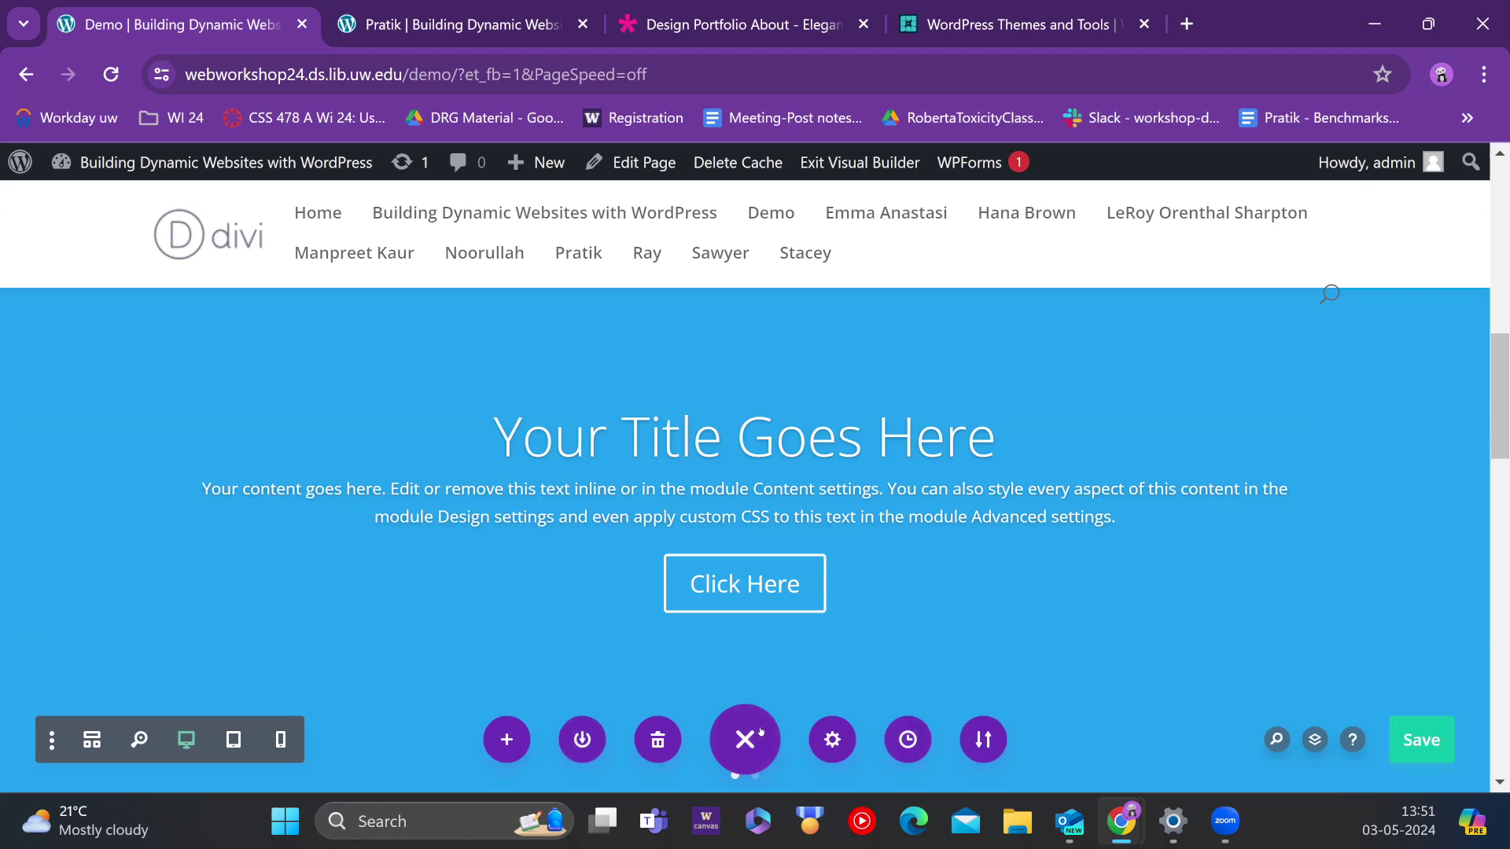
{"action": "left_click", "coordinate": [503, 740]}
{"action": "left_click", "coordinate": [235, 509]}
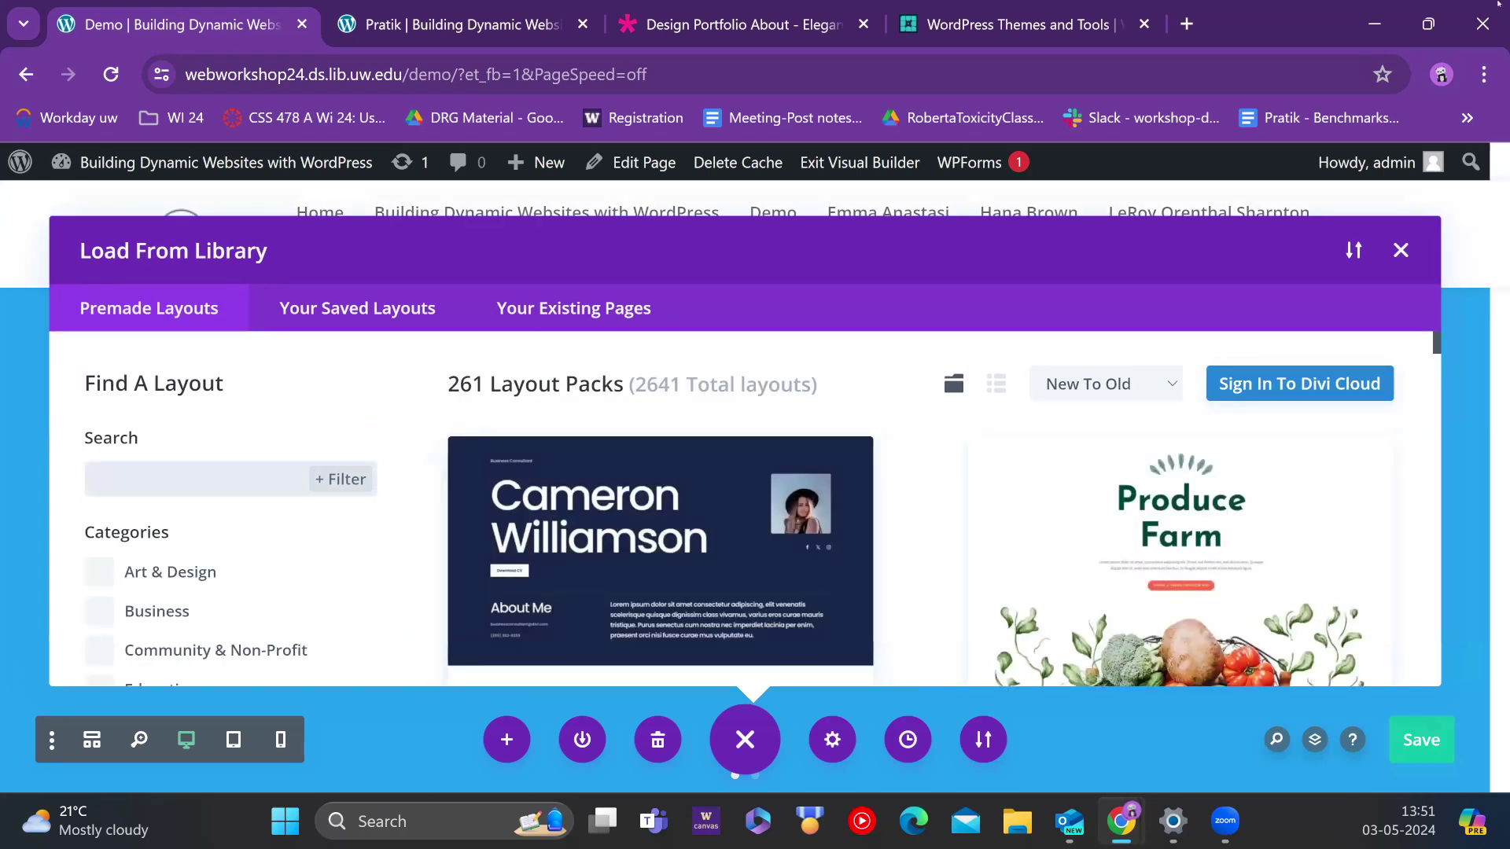
{"action": "left_click", "coordinate": [1401, 251]}
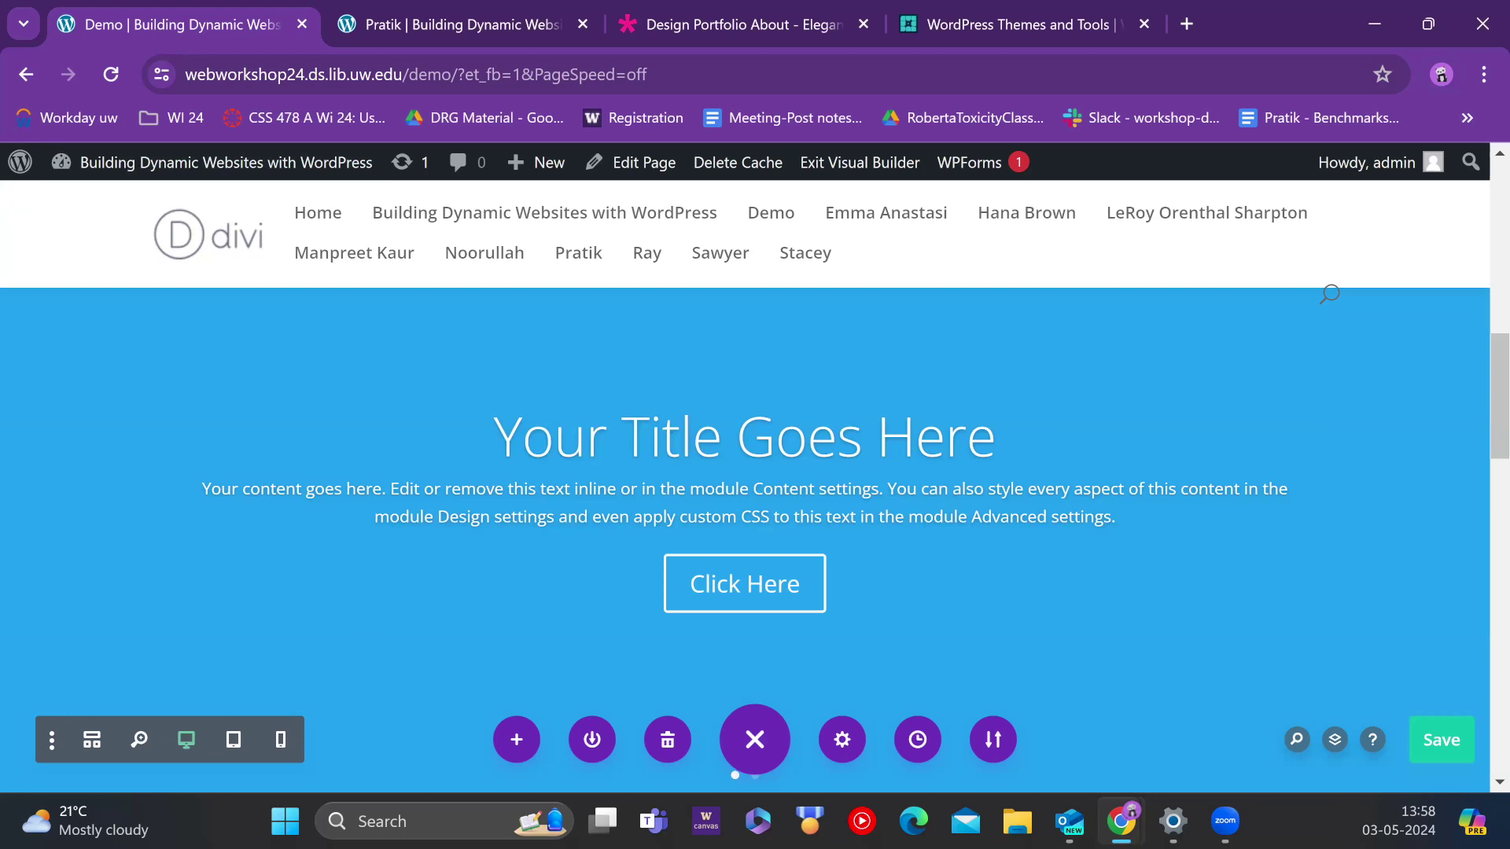
{"action": "scroll", "coordinate": [846, 438], "scroll_direction": "down", "scroll_amount": 10}
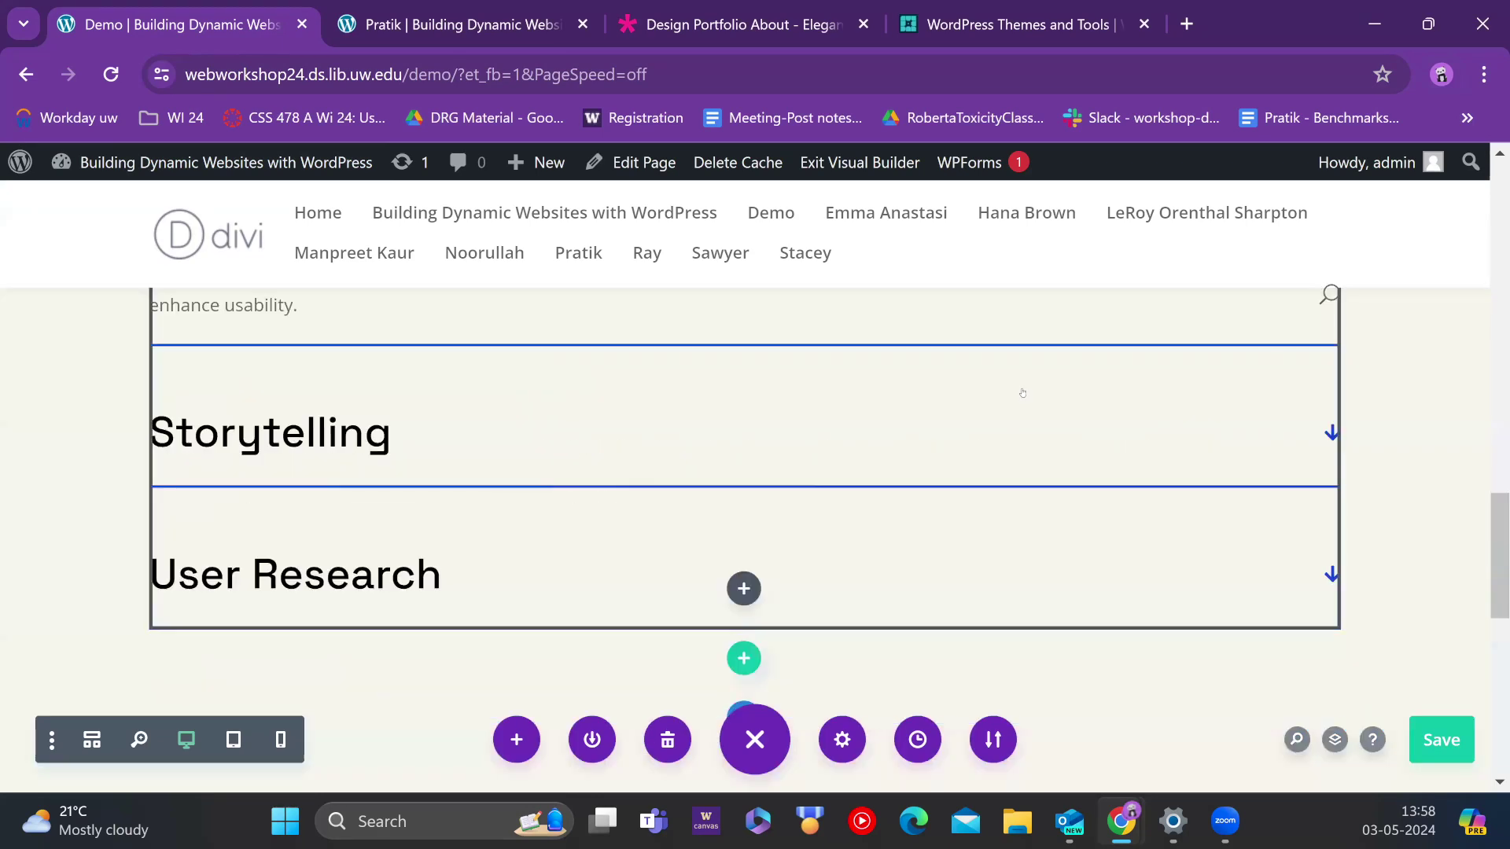
{"action": "scroll", "coordinate": [846, 438], "scroll_direction": "up", "scroll_amount": 4}
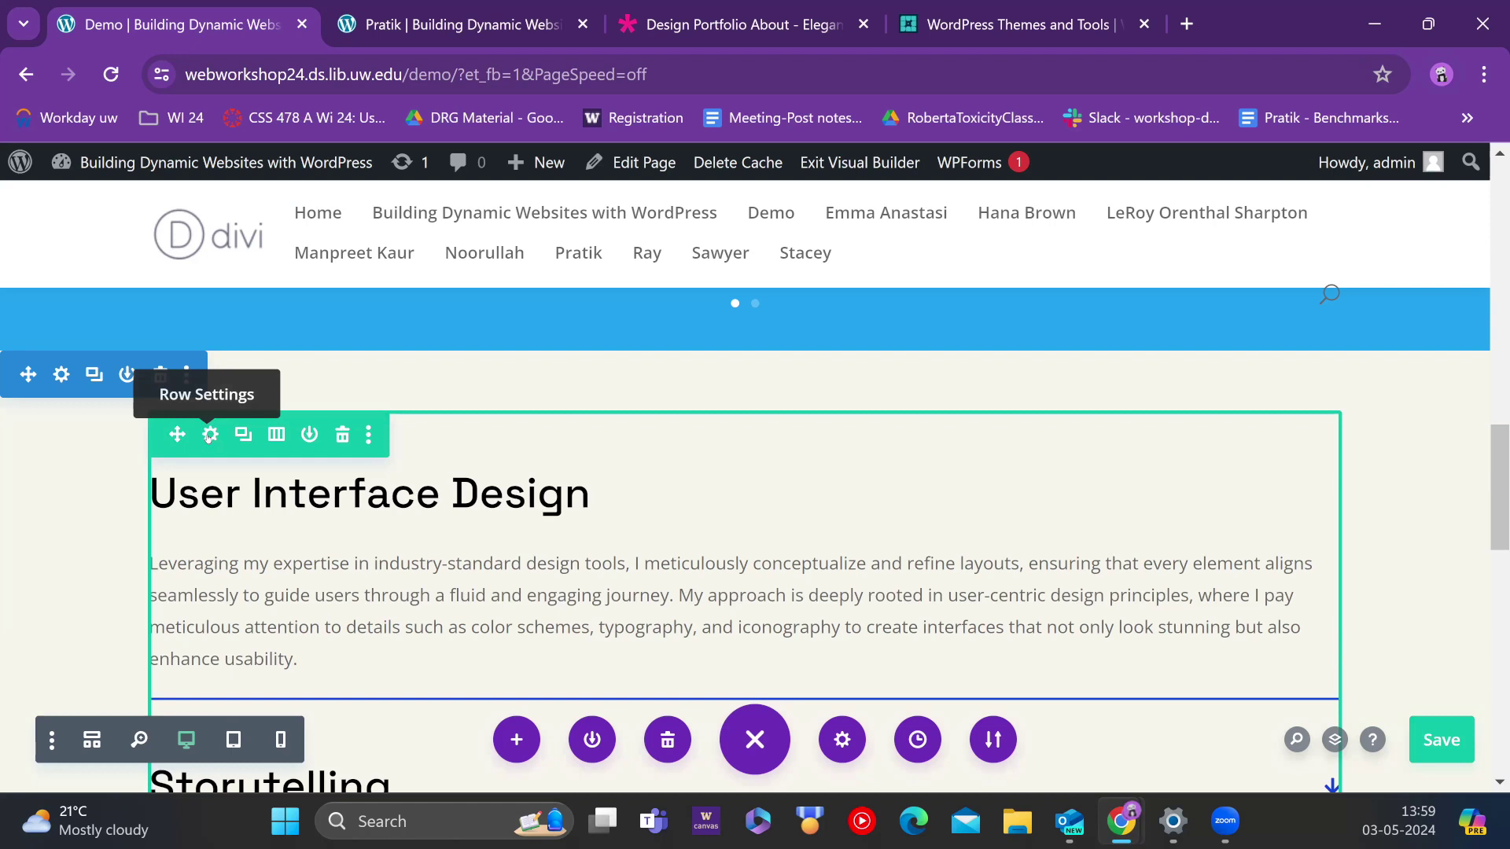
{"action": "mouse_move", "coordinate": [703, 504]}
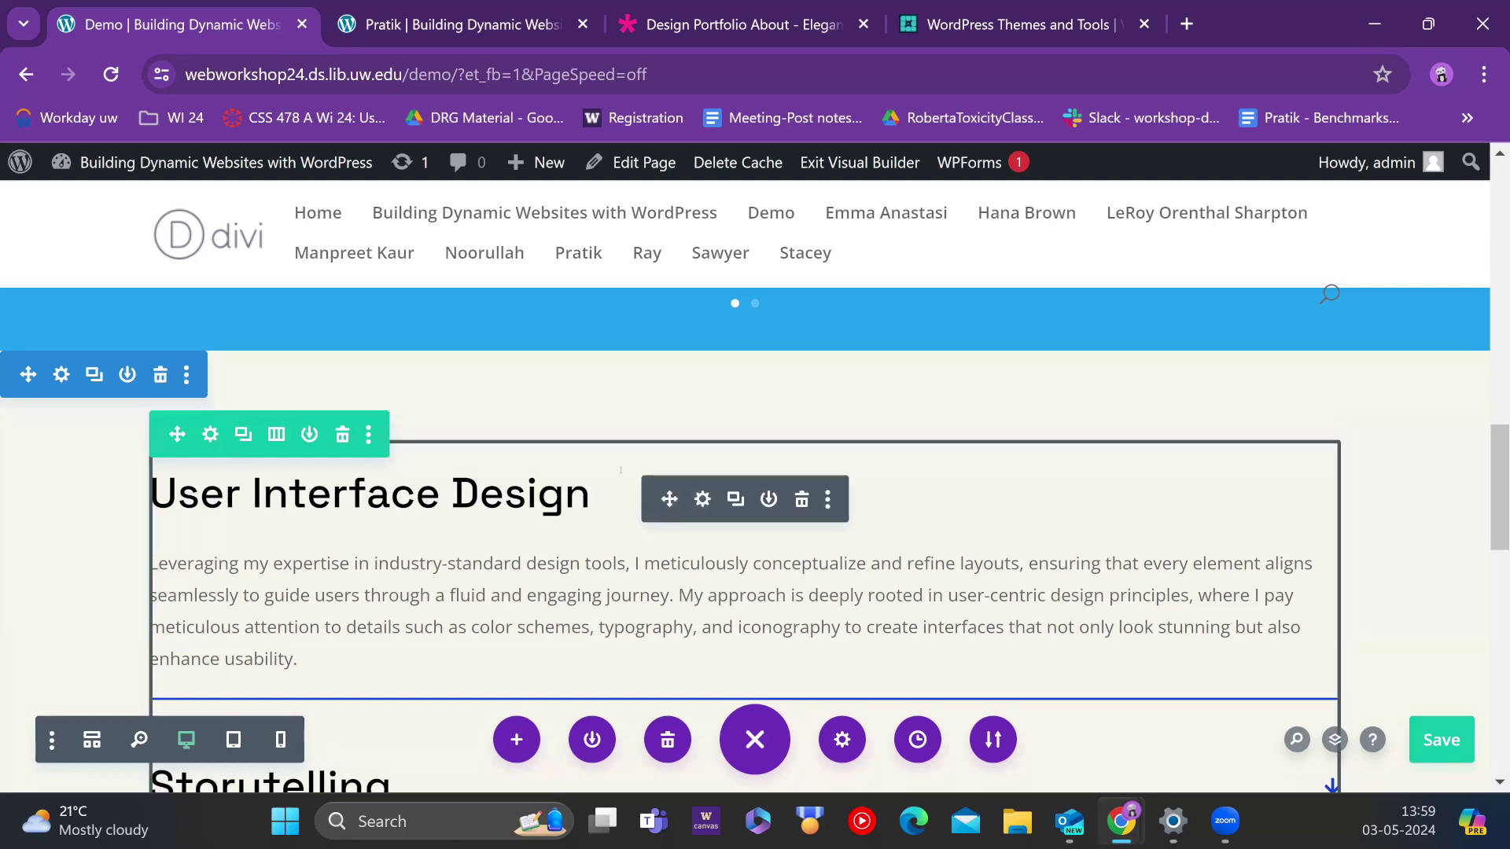
Step: Open the Accordion module's settings, scroll through them, and close them
{"action": "left_click", "coordinate": [703, 504]}
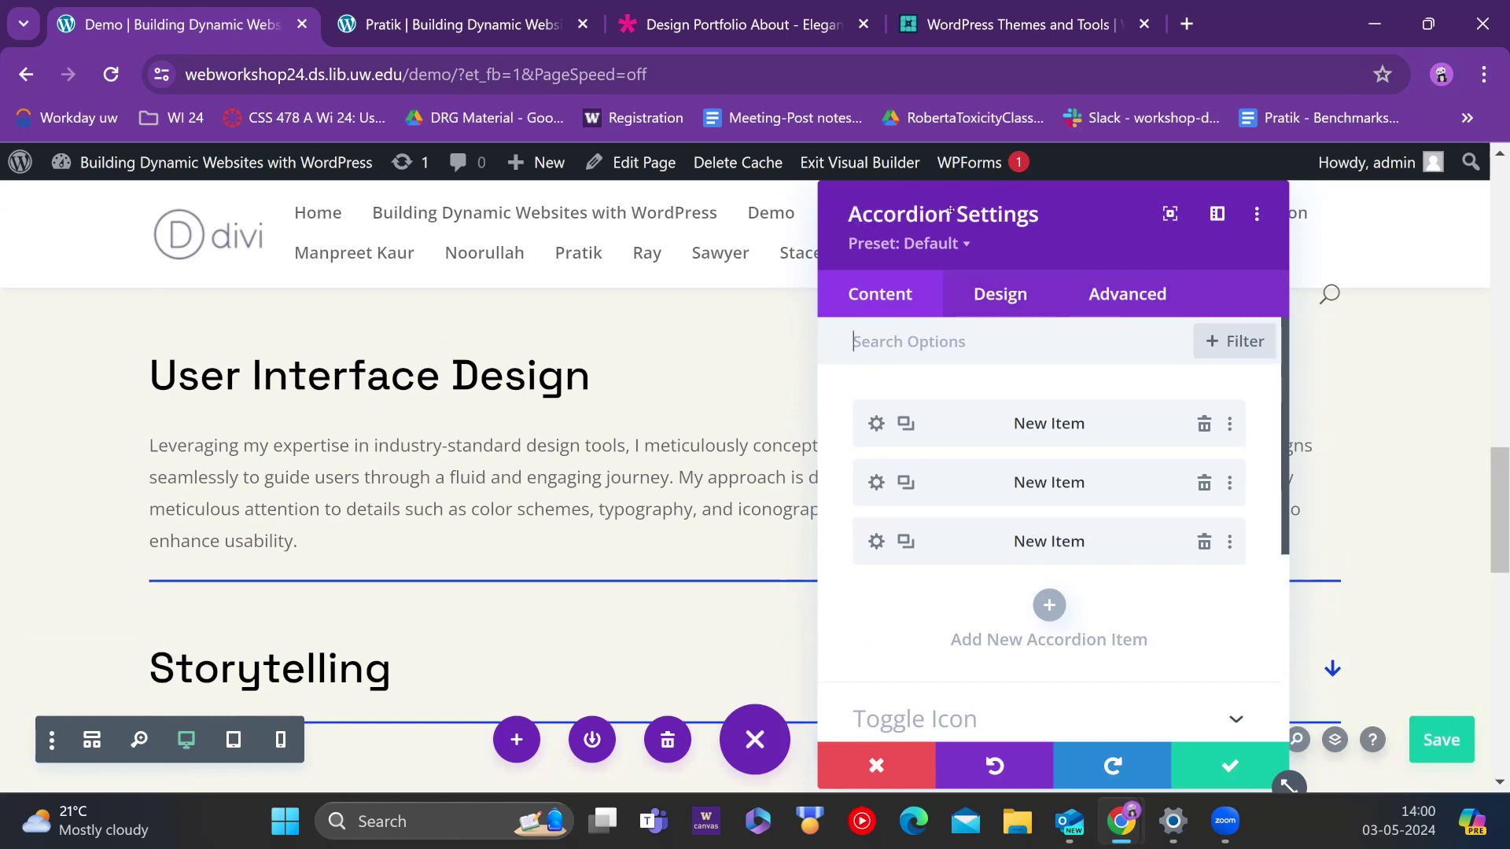
{"action": "scroll", "coordinate": [395, 556], "scroll_direction": "down", "scroll_amount": 2}
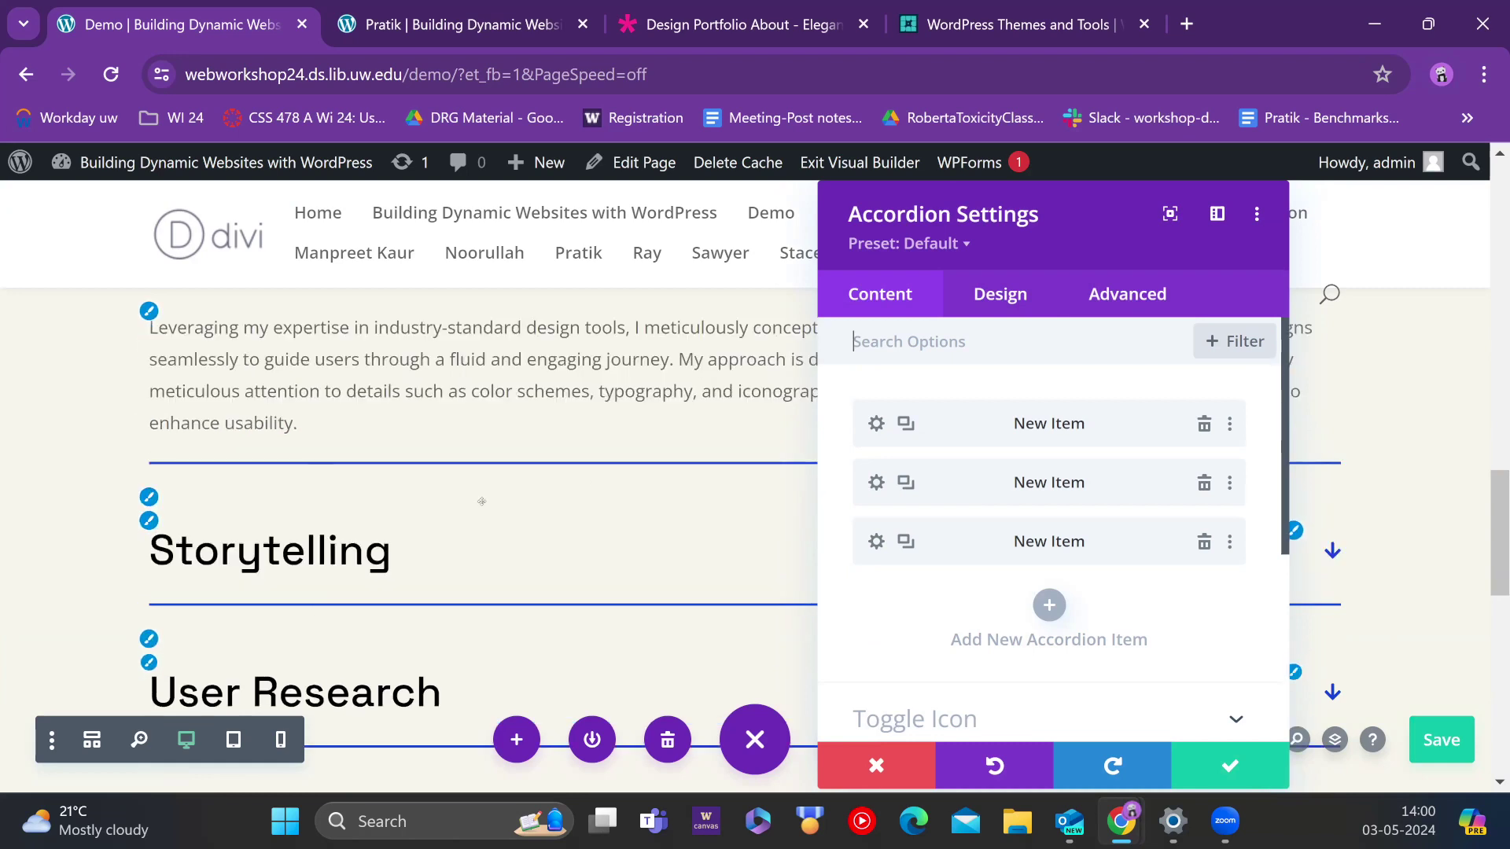
{"action": "scroll", "coordinate": [395, 557], "scroll_direction": "down", "scroll_amount": 2}
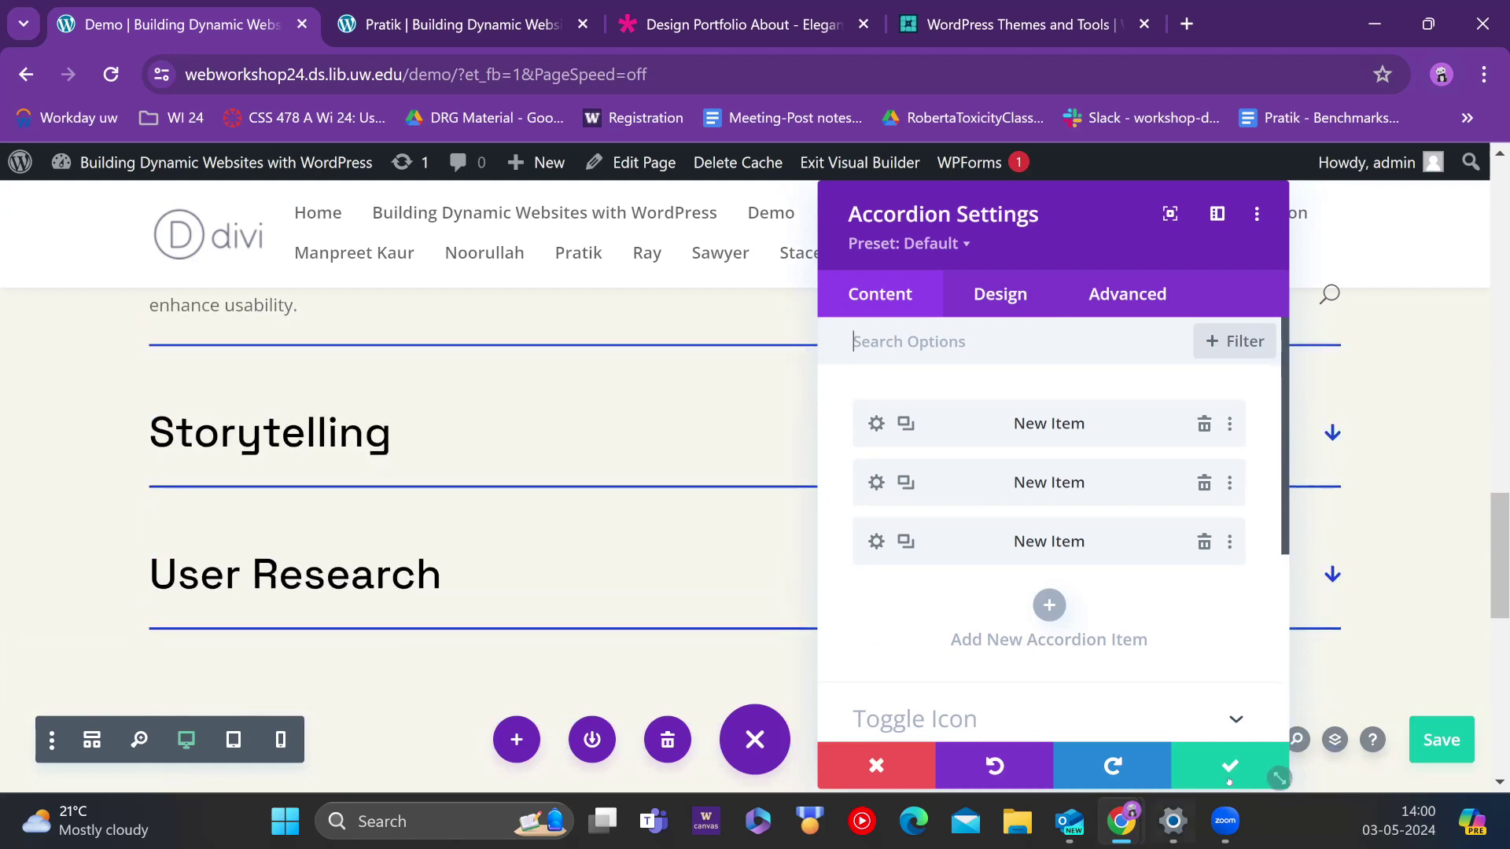
{"action": "key", "text": "Escape"}
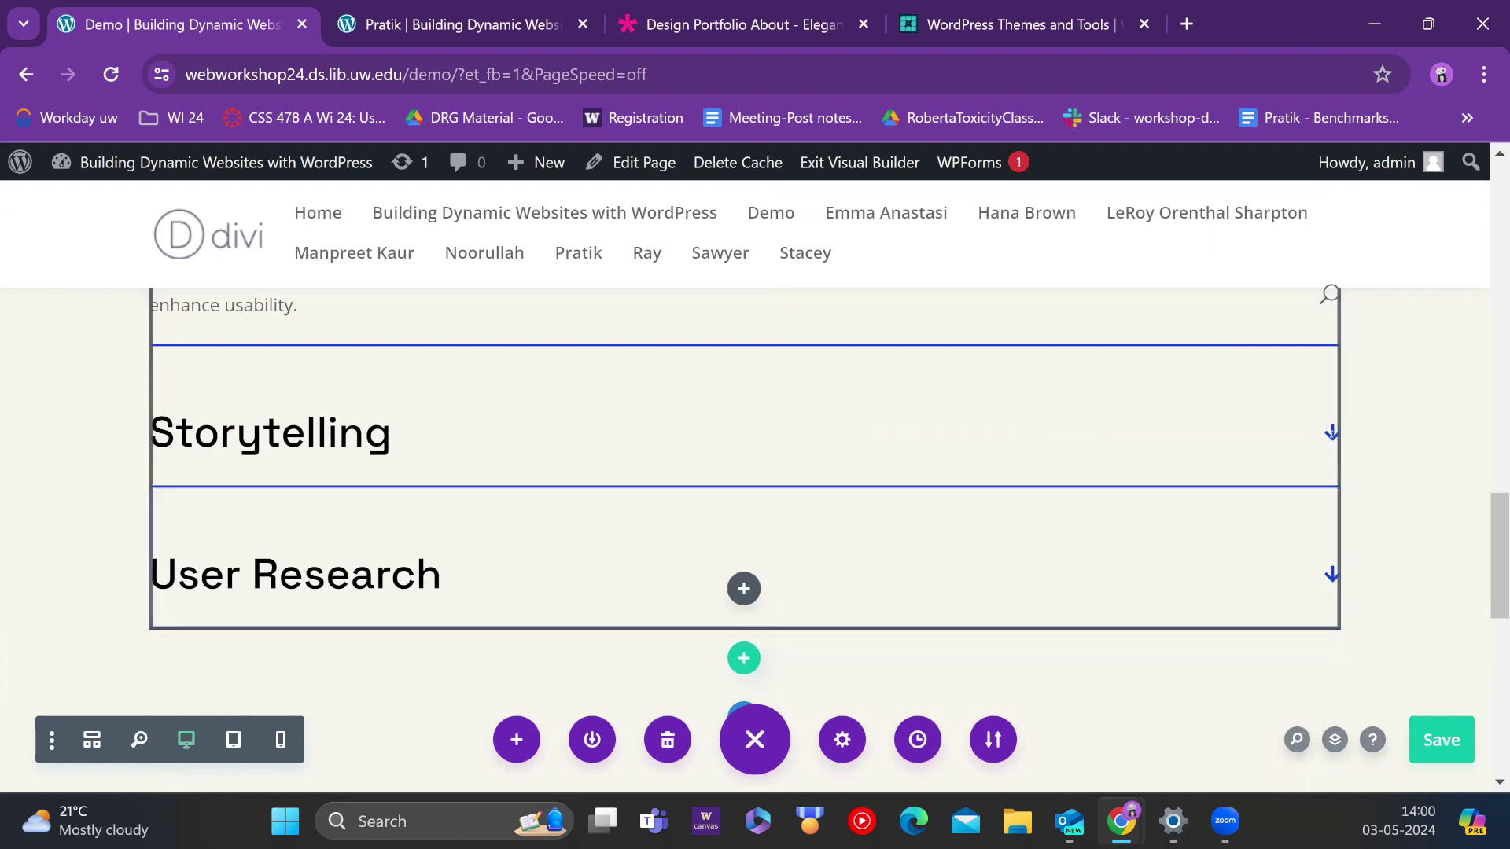
Step: Expand the Storytelling accordion item, reopen the accordion settings, then switch to the other participant's page tab
{"action": "left_click", "coordinate": [1322, 430]}
{"action": "scroll", "coordinate": [756, 522], "scroll_direction": "up", "scroll_amount": 5}
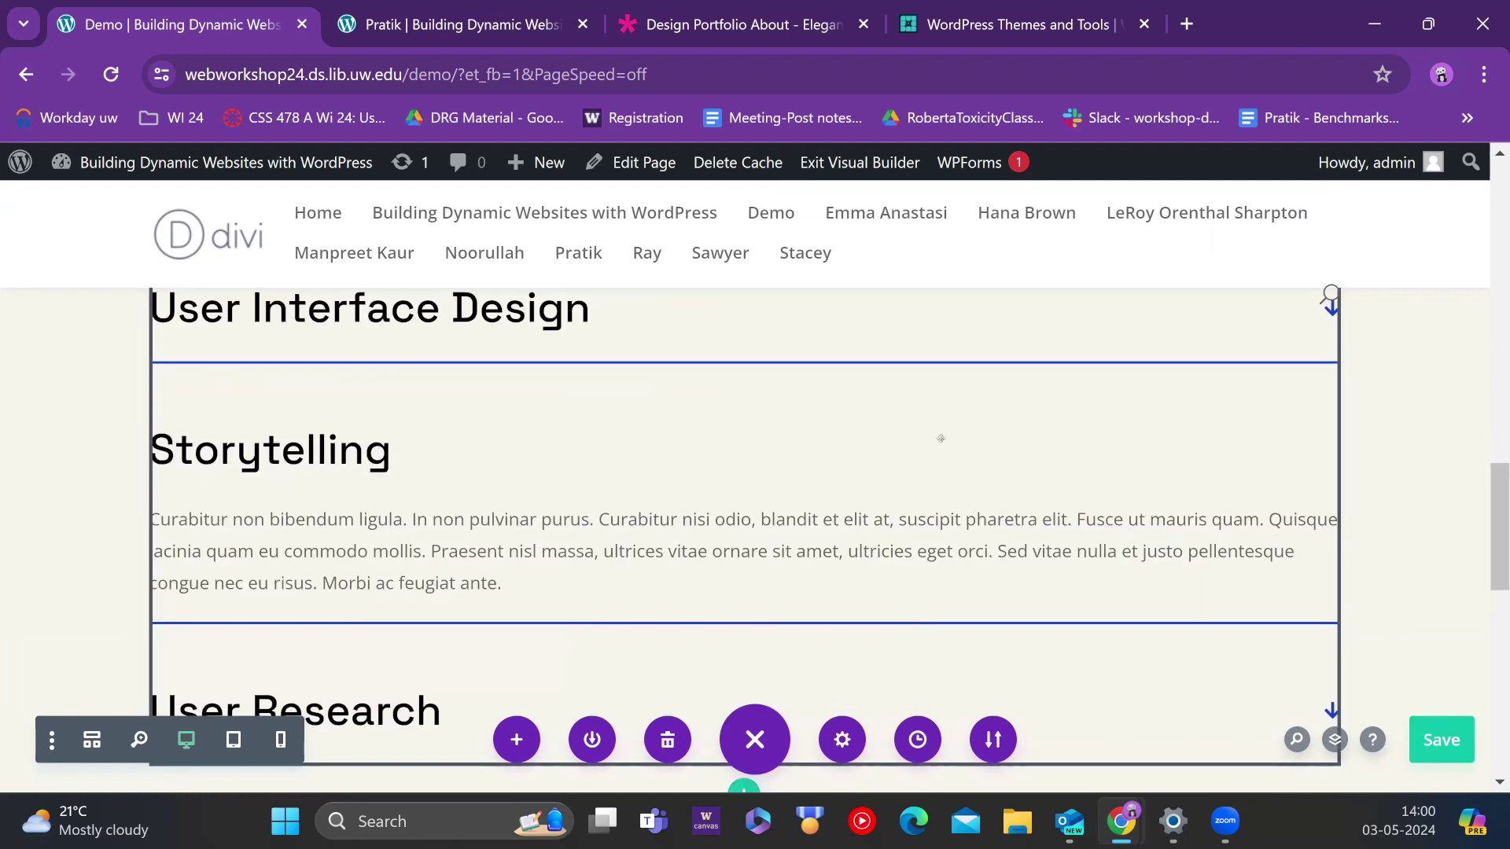
{"action": "scroll", "coordinate": [756, 521], "scroll_direction": "down", "scroll_amount": 3}
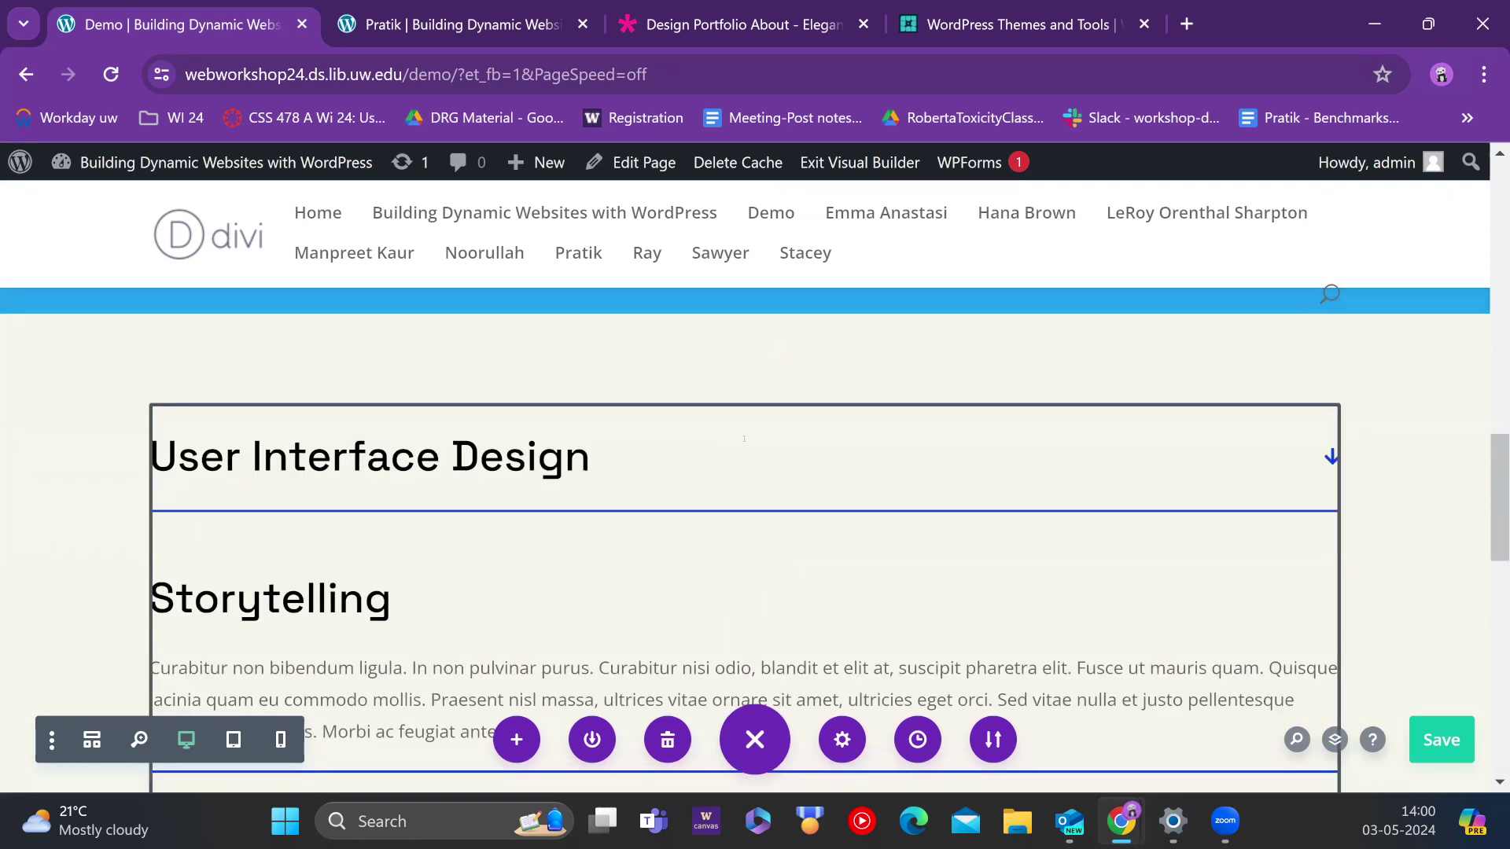
{"action": "scroll", "coordinate": [784, 403], "scroll_direction": "down", "scroll_amount": 3}
{"action": "scroll", "coordinate": [755, 504], "scroll_direction": "up", "scroll_amount": 6}
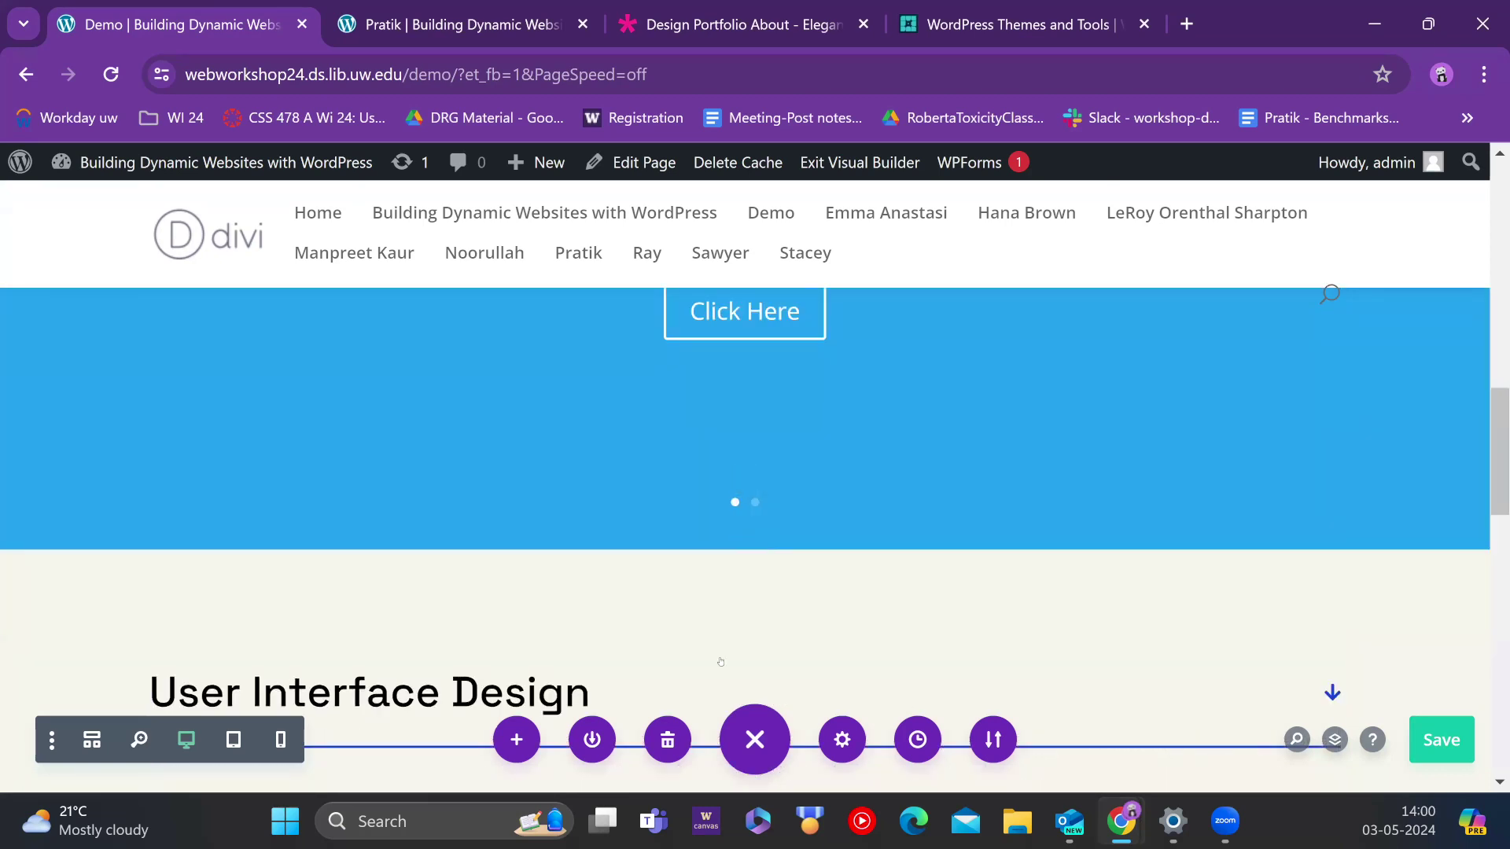
{"action": "mouse_move", "coordinate": [714, 666]}
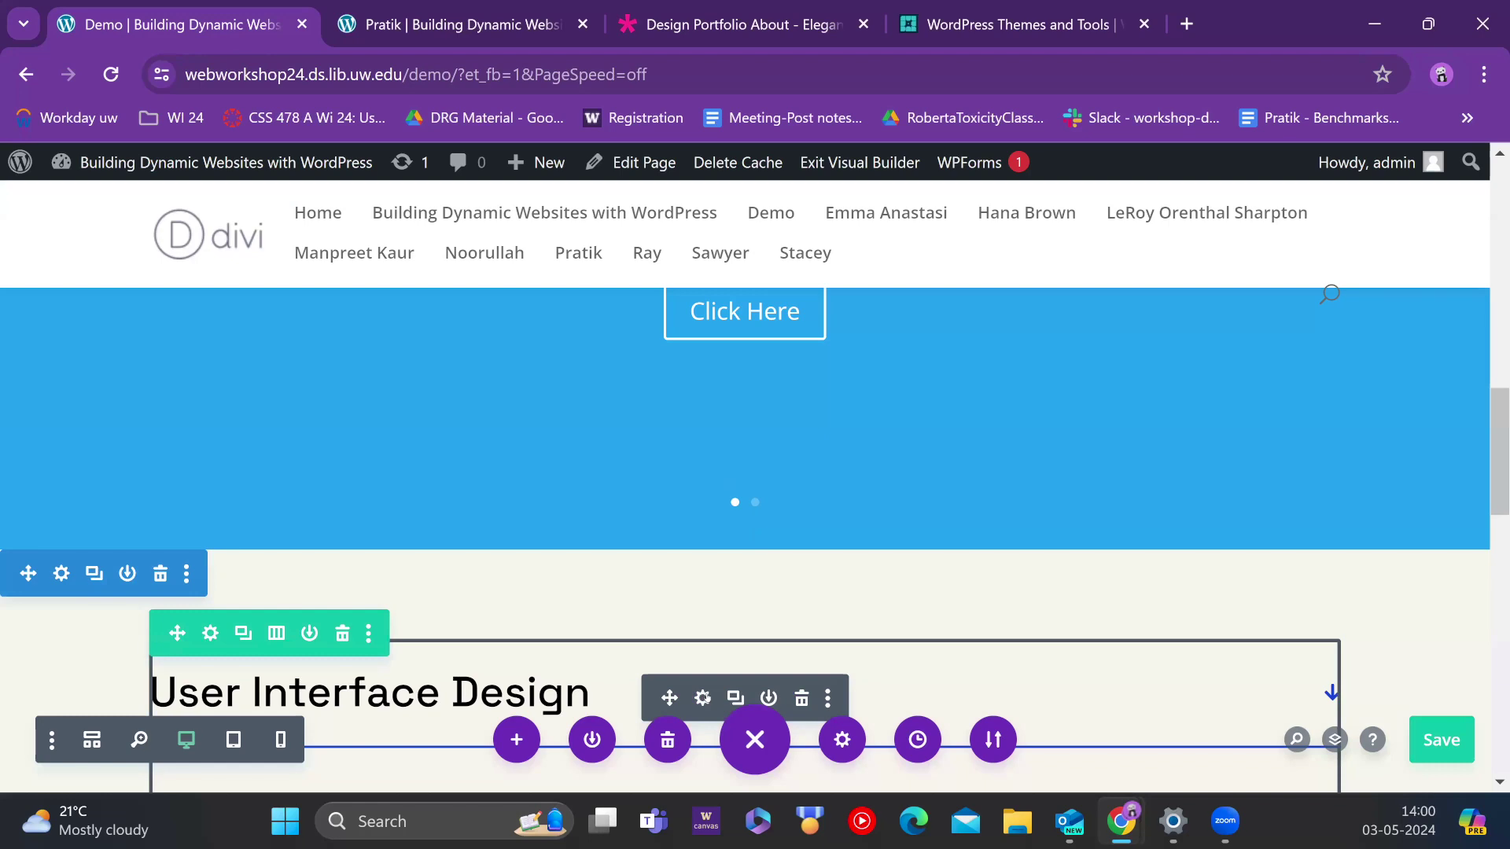
{"action": "left_click", "coordinate": [703, 697]}
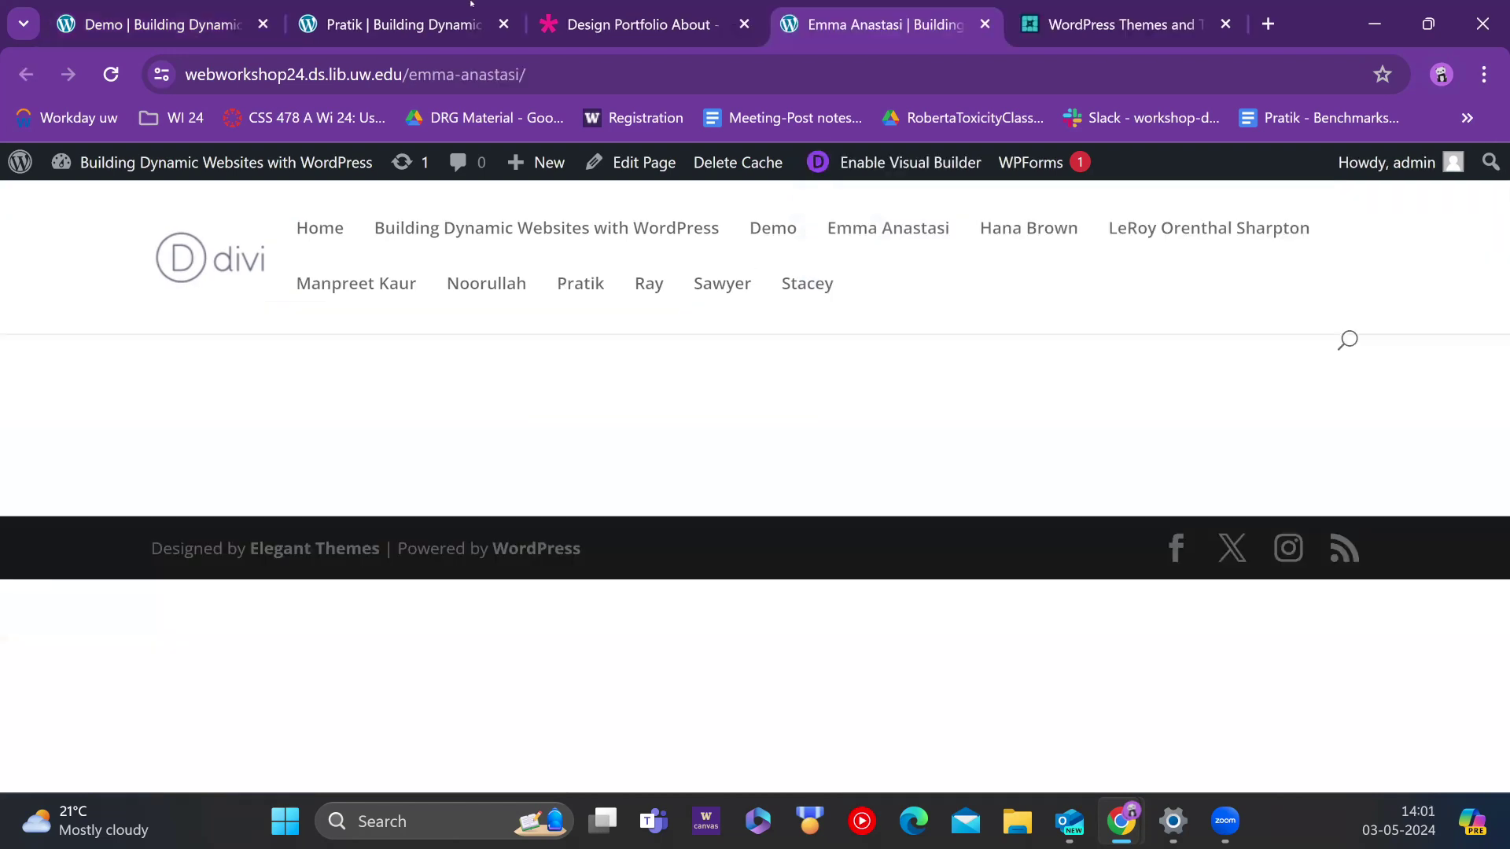
{"action": "left_click", "coordinate": [385, 25]}
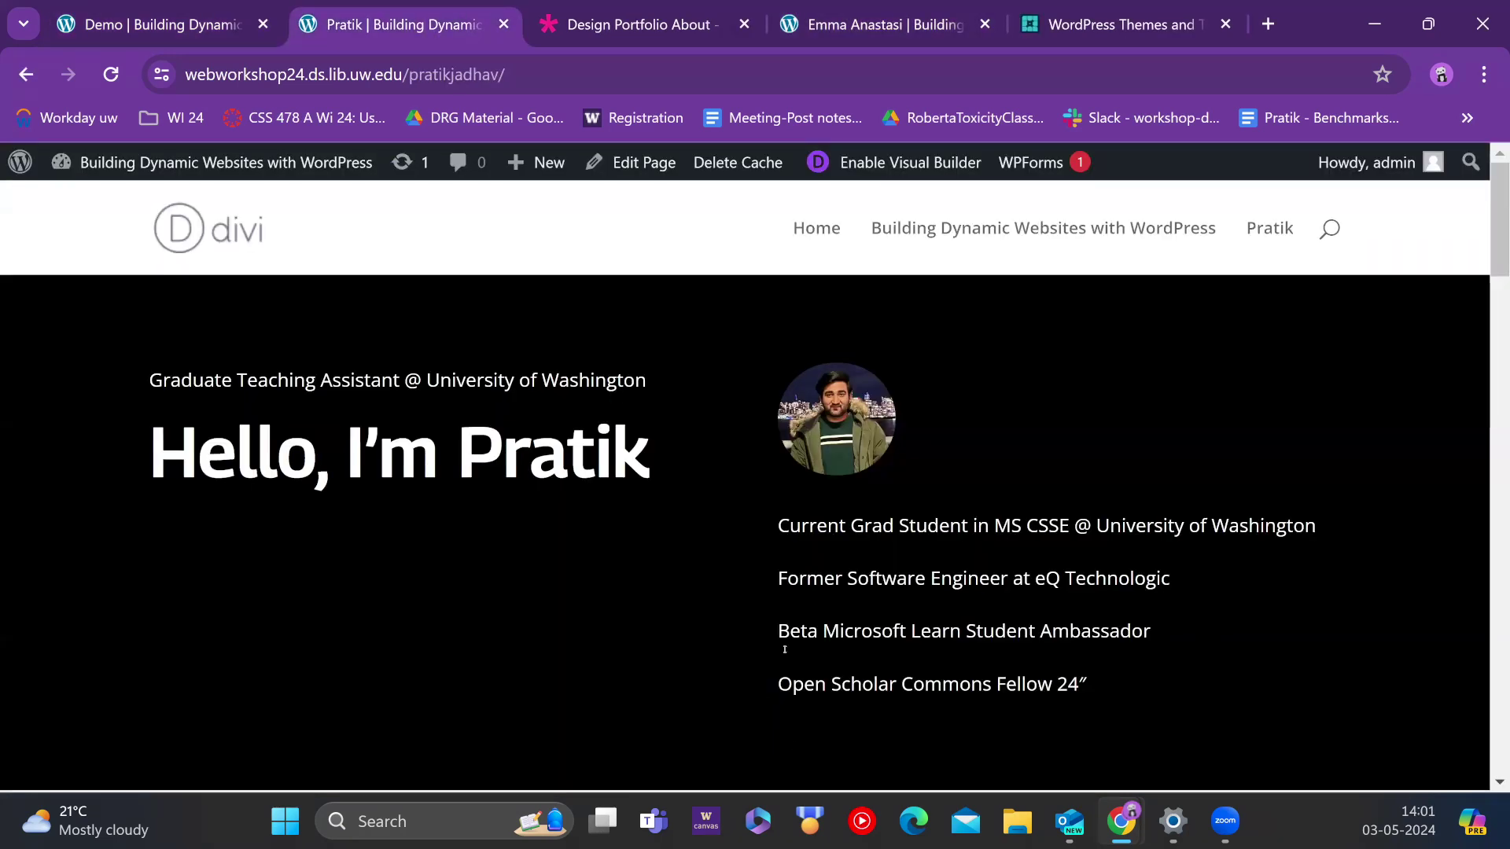
Step: Look over the Design Portfolio About demo tab and the other participant's page
{"action": "scroll", "coordinate": [784, 649], "scroll_direction": "down", "scroll_amount": 10}
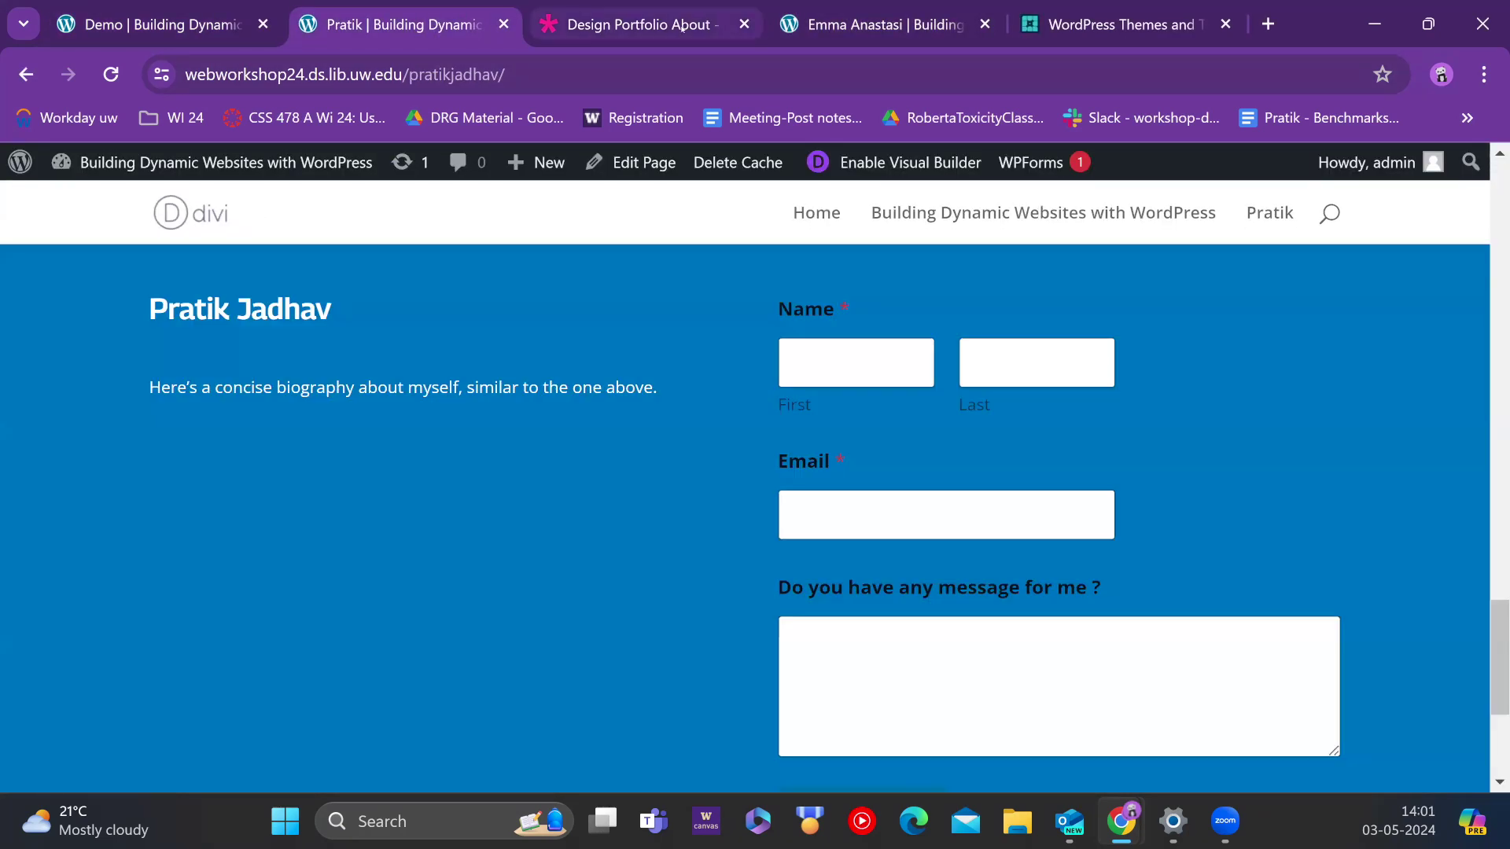
{"action": "left_click", "coordinate": [665, 25]}
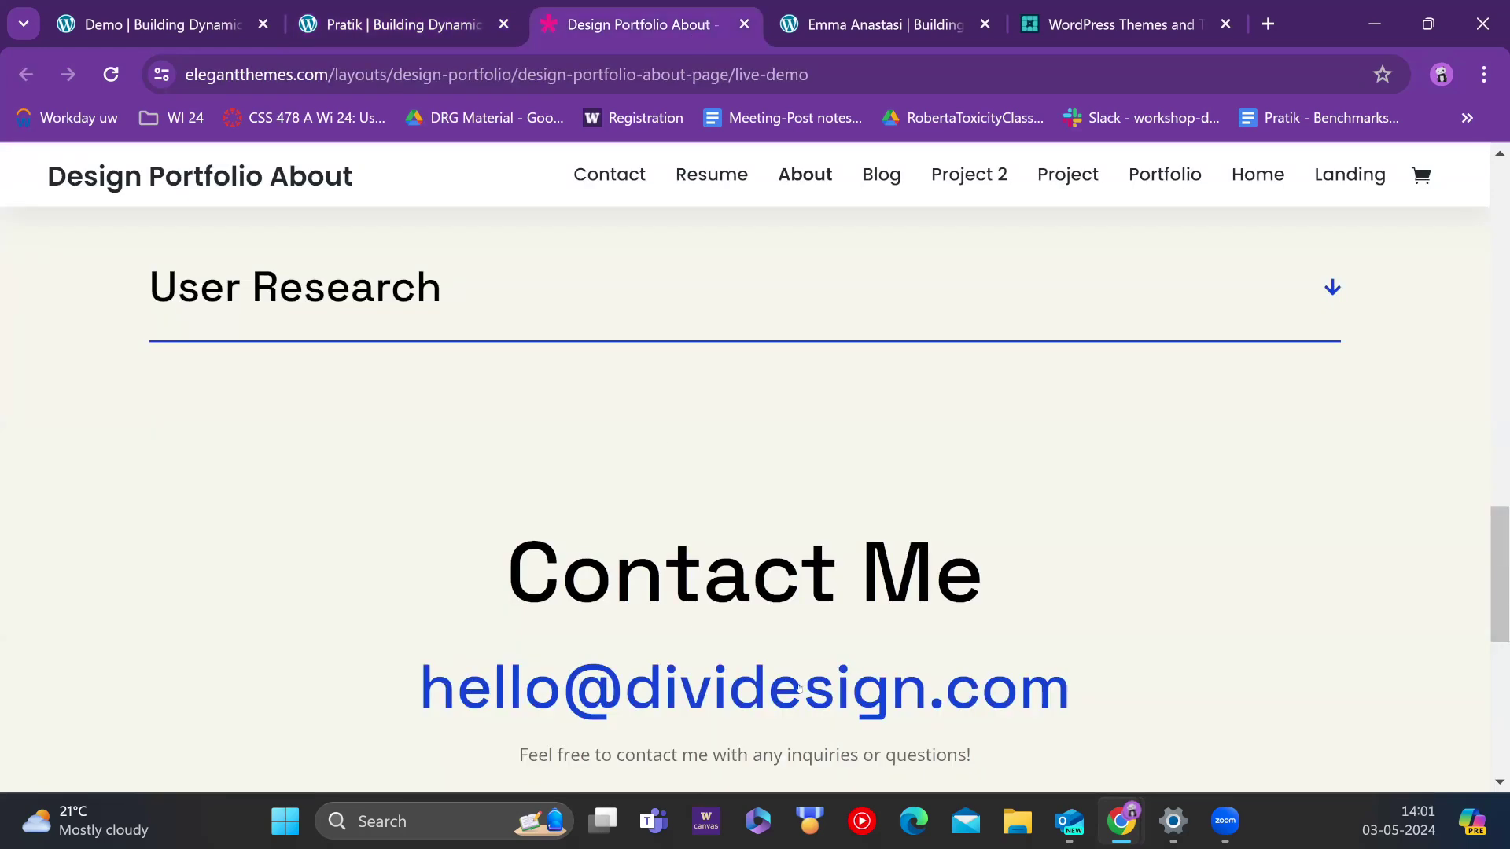
{"action": "scroll", "coordinate": [798, 684], "scroll_direction": "down", "scroll_amount": 5}
{"action": "scroll", "coordinate": [798, 683], "scroll_direction": "up", "scroll_amount": 8}
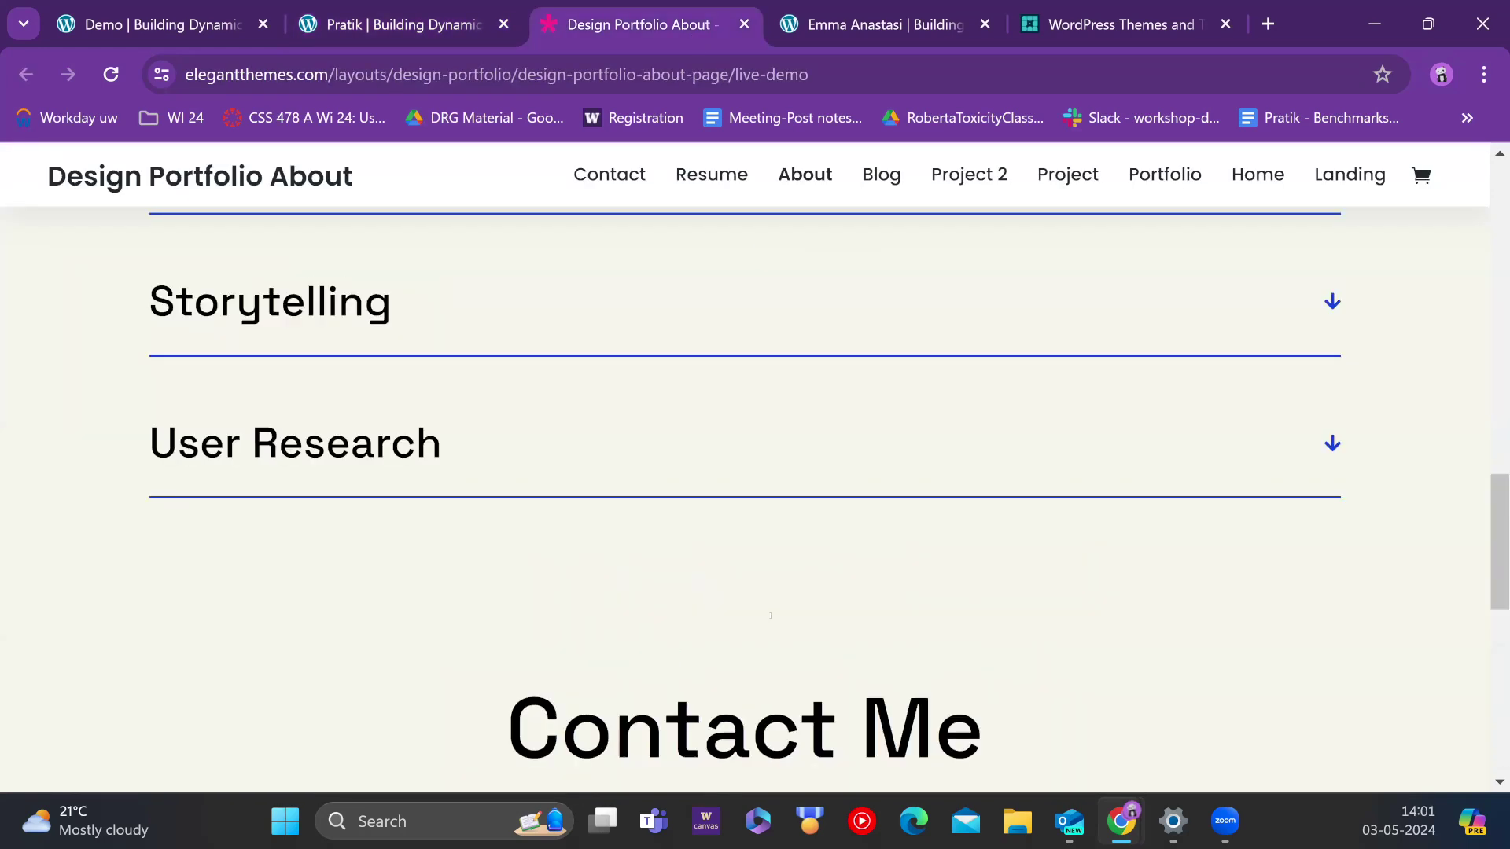
{"action": "scroll", "coordinate": [771, 616], "scroll_direction": "up", "scroll_amount": 10}
{"action": "left_click", "coordinate": [404, 24]}
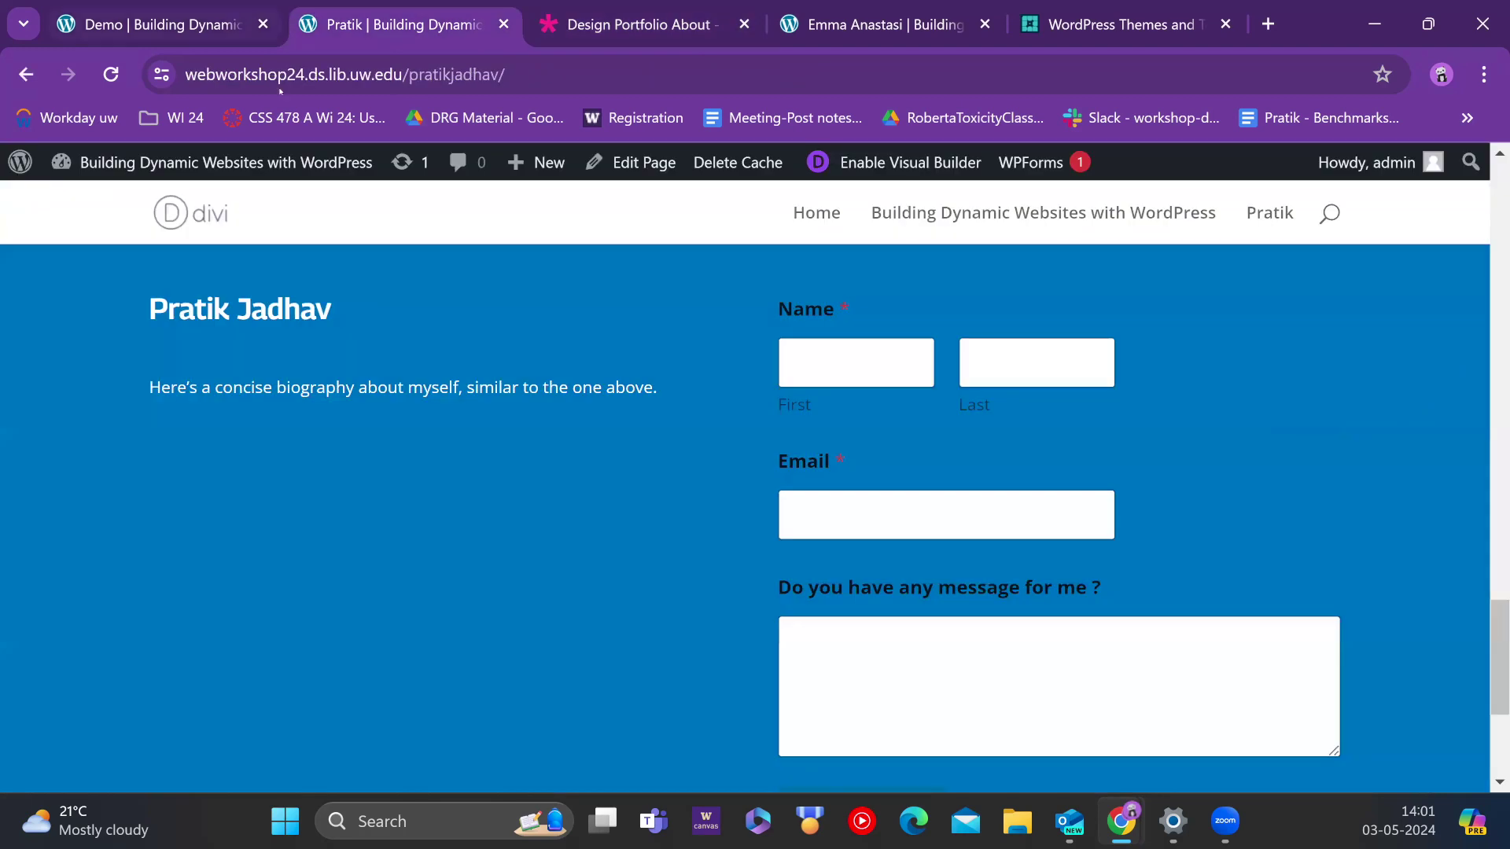
Step: Save the Demo page's builder edits and return to the other participant's published page
{"action": "left_click", "coordinate": [150, 24]}
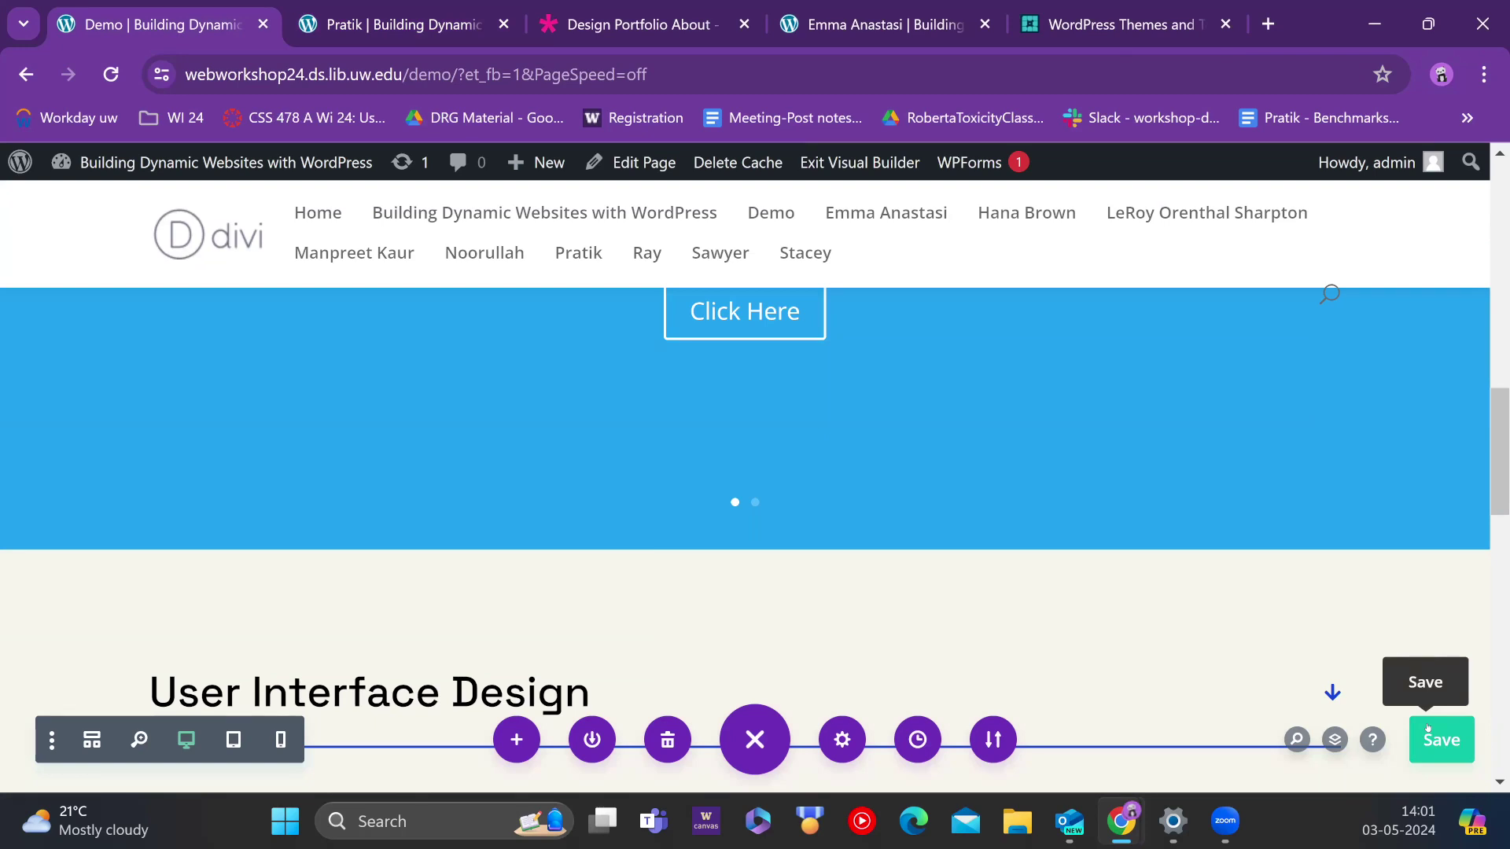
{"action": "left_click", "coordinate": [1429, 731]}
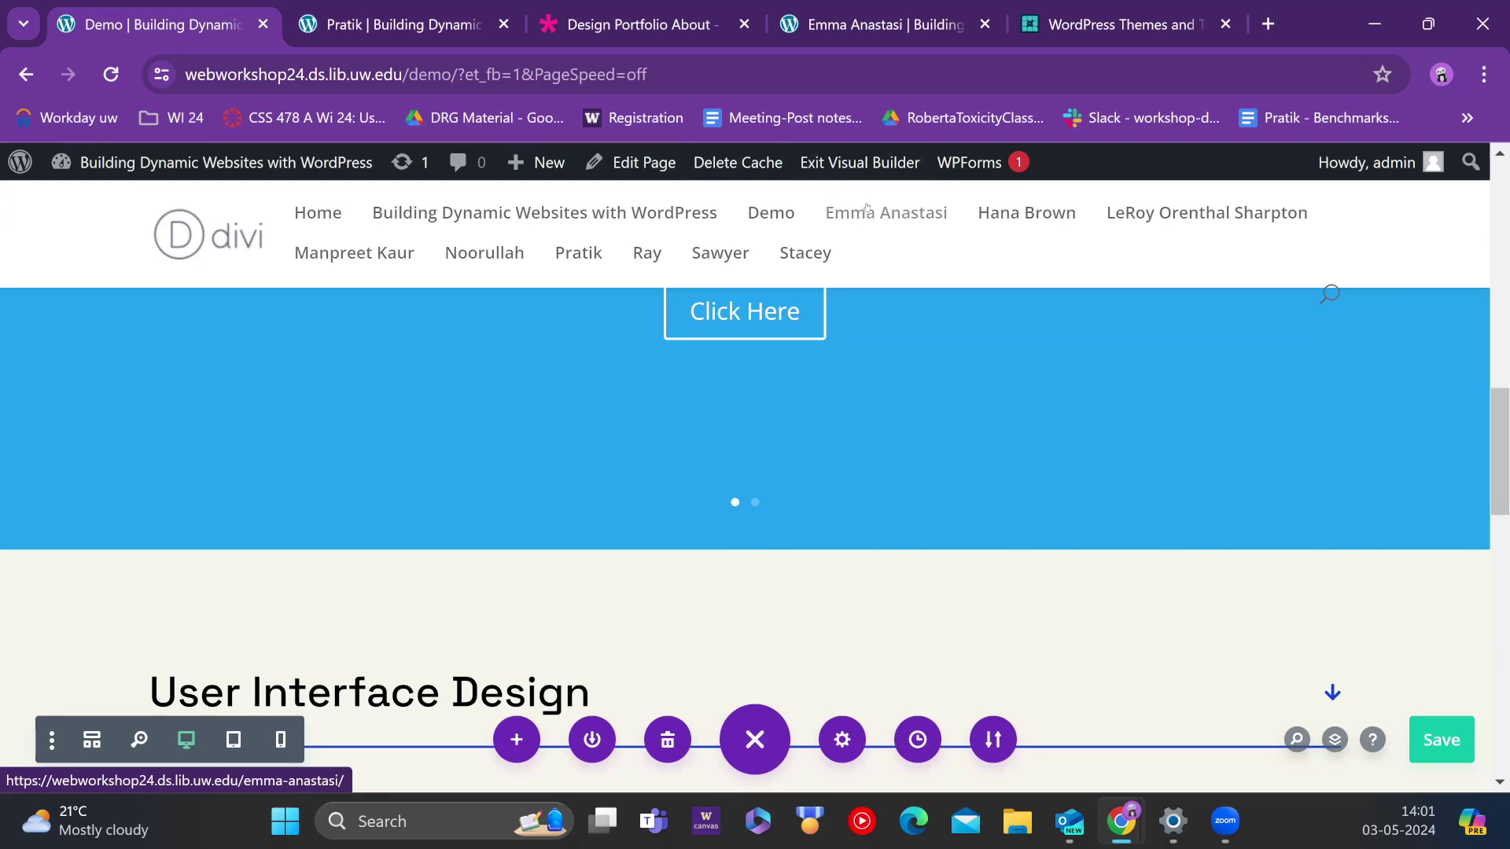
{"action": "left_click", "coordinate": [884, 25]}
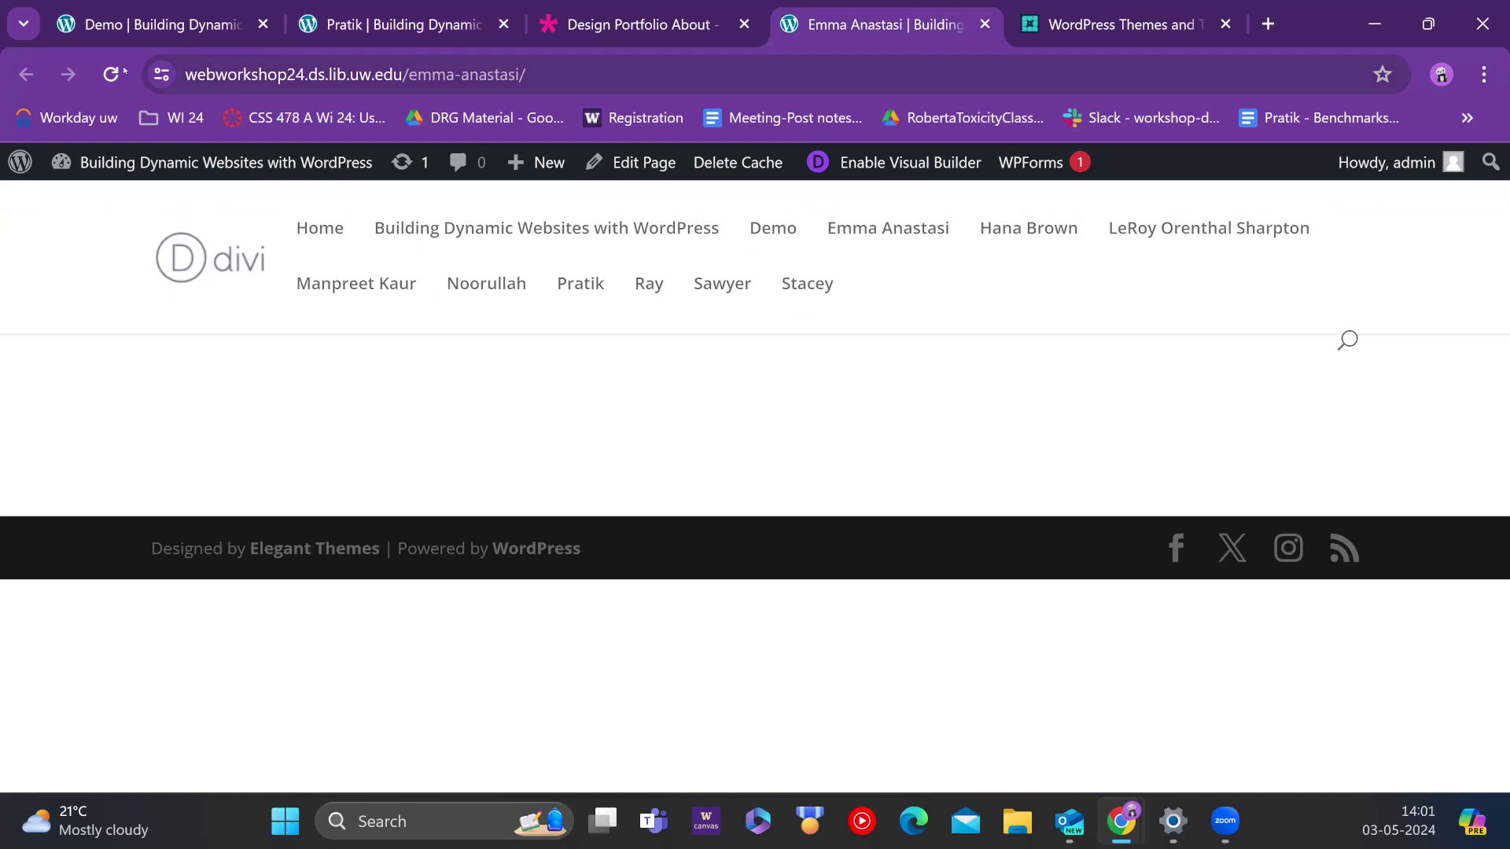
{"action": "left_click", "coordinate": [111, 74]}
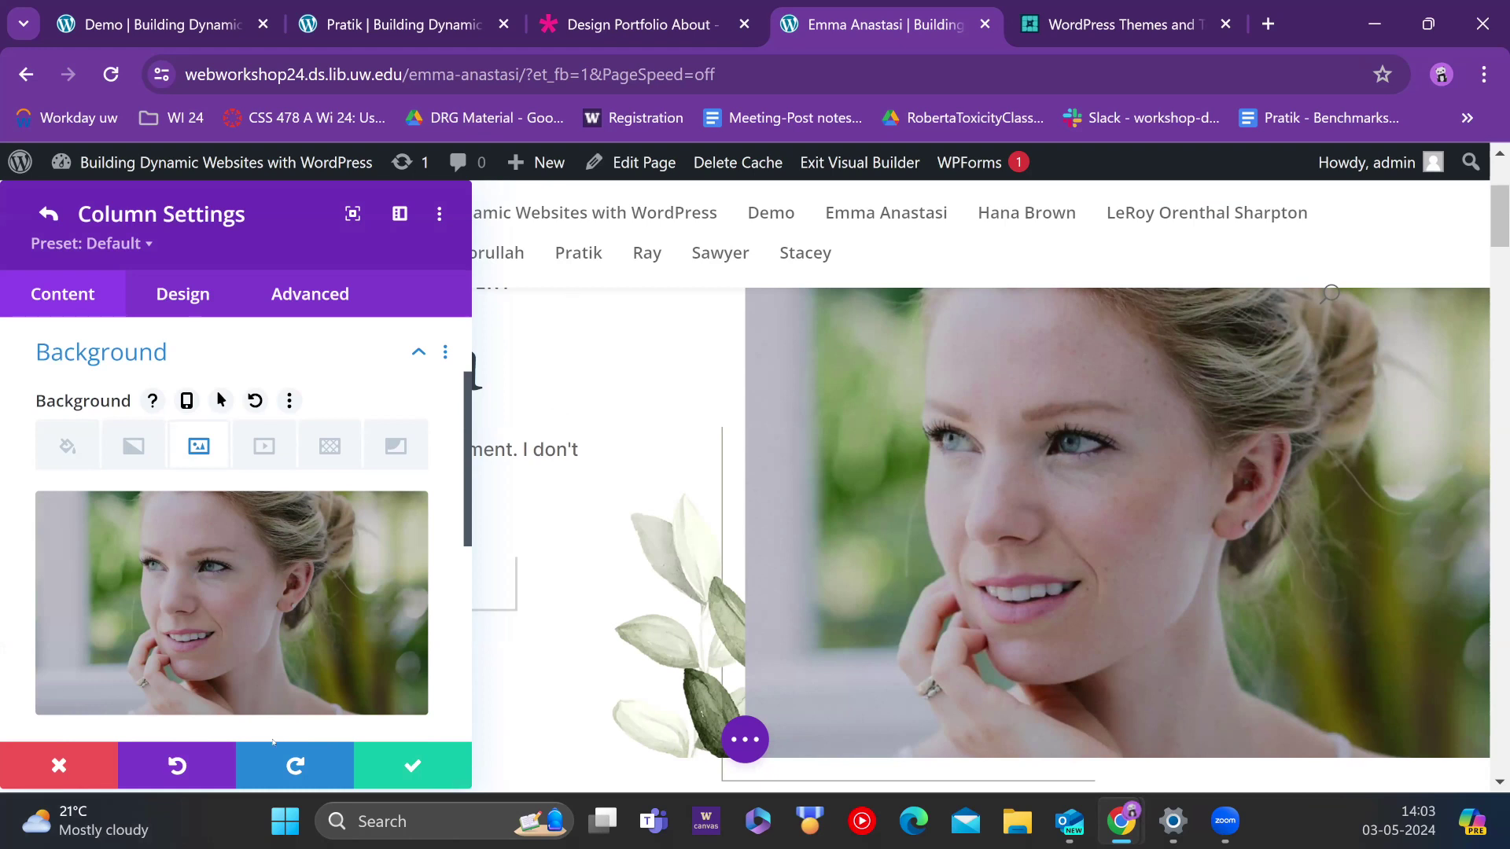
{"action": "left_click", "coordinate": [413, 765]}
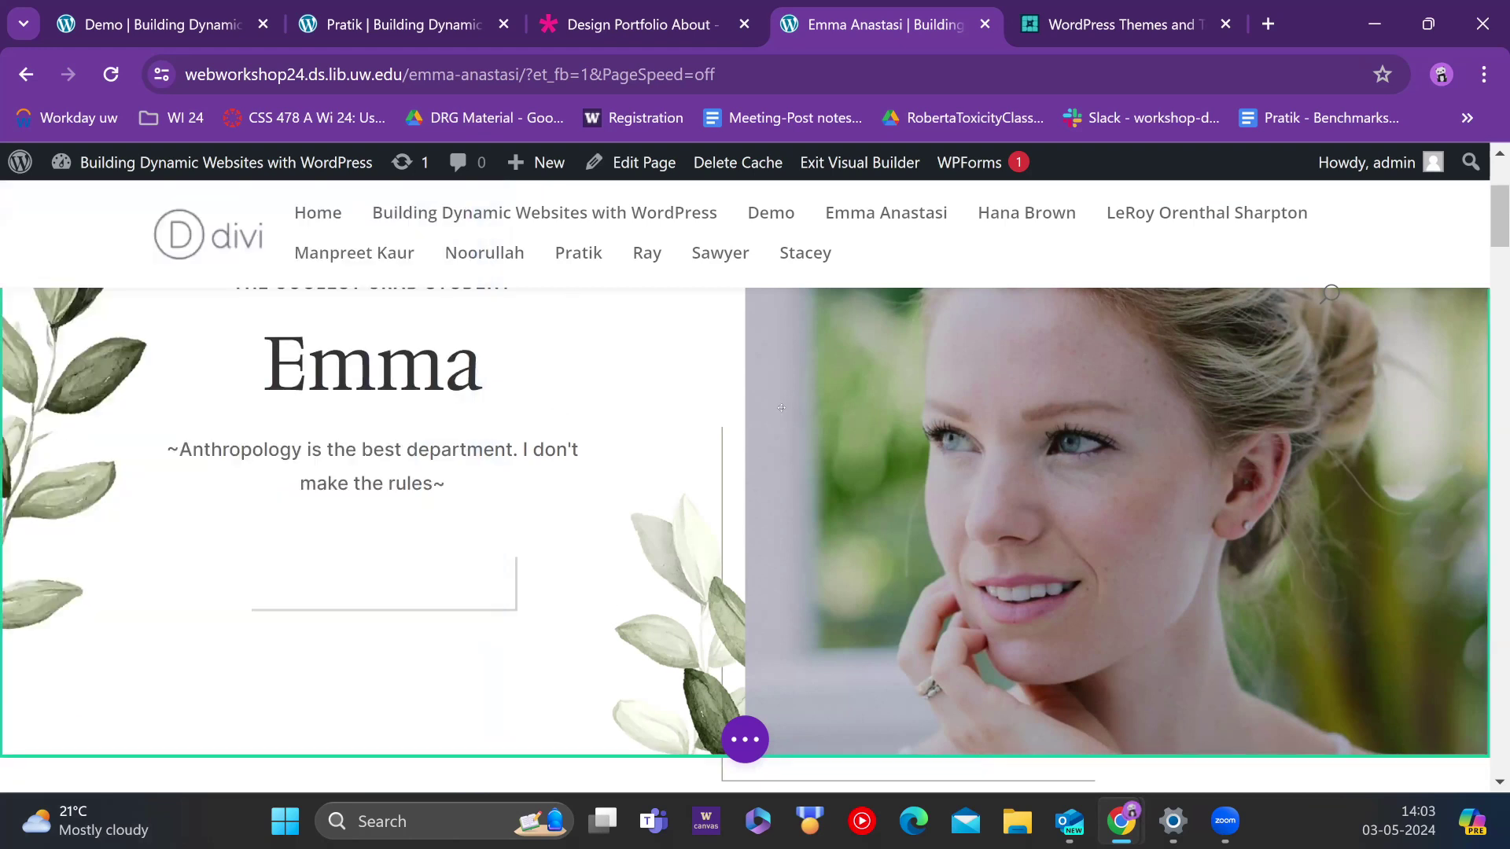
{"action": "scroll", "coordinate": [820, 375], "scroll_direction": "down", "scroll_amount": 5}
{"action": "scroll", "coordinate": [820, 375], "scroll_direction": "down", "scroll_amount": 2}
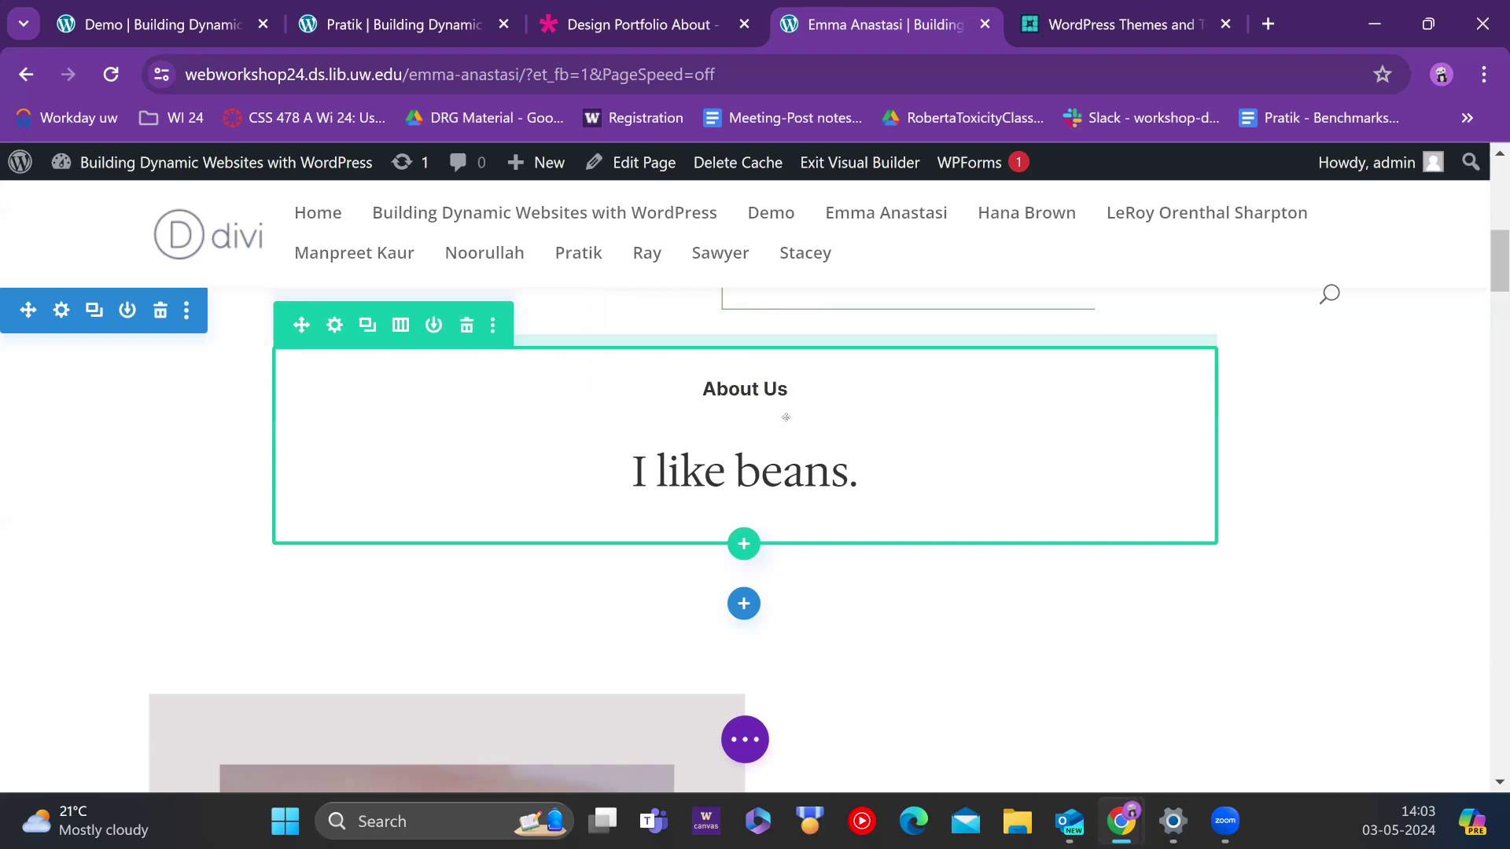
{"action": "scroll", "coordinate": [759, 527], "scroll_direction": "up", "scroll_amount": 3}
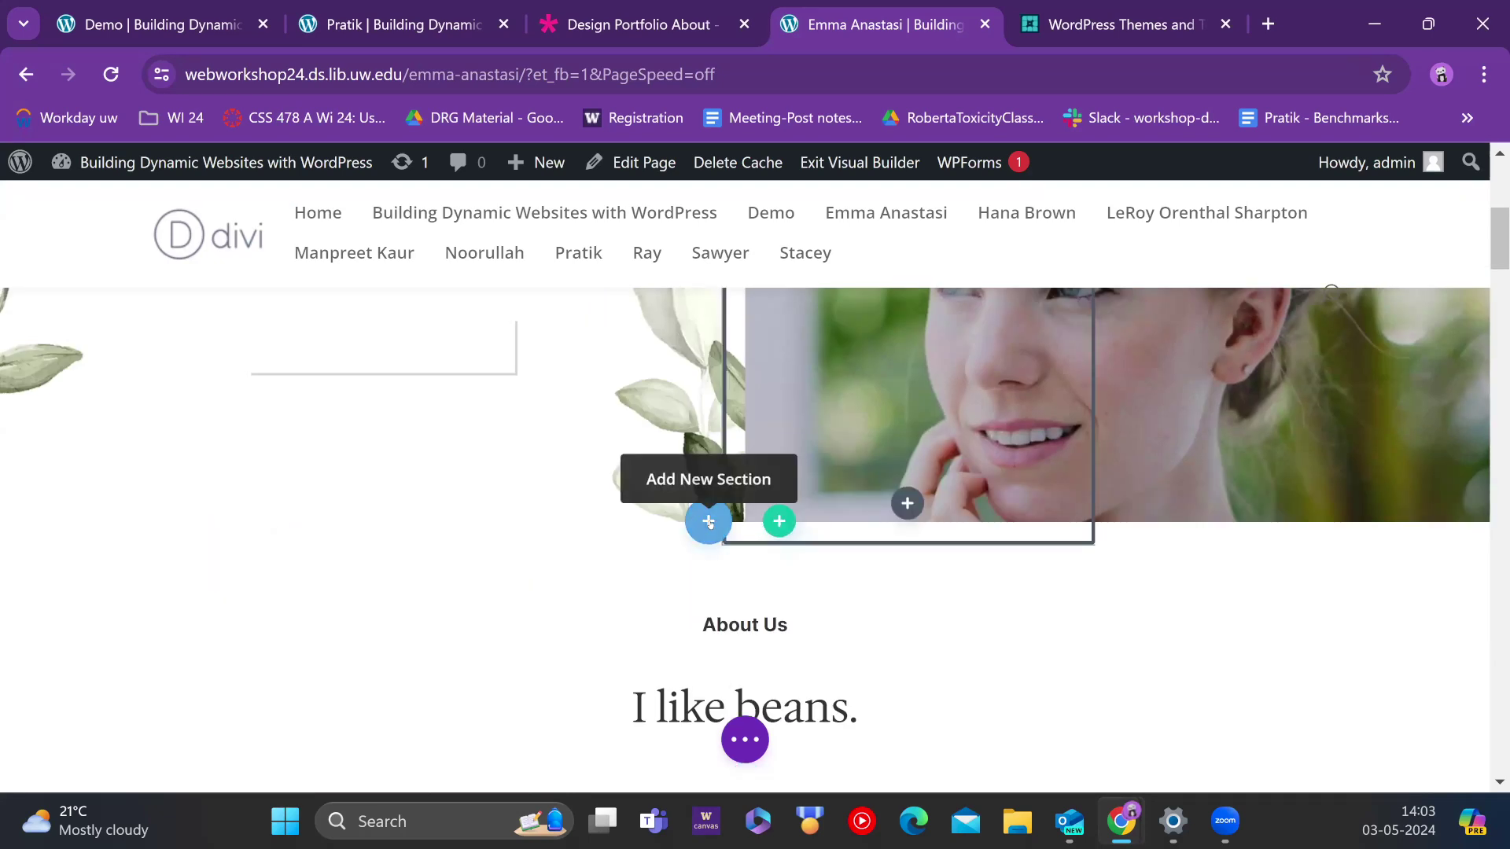
{"action": "left_click", "coordinate": [709, 522]}
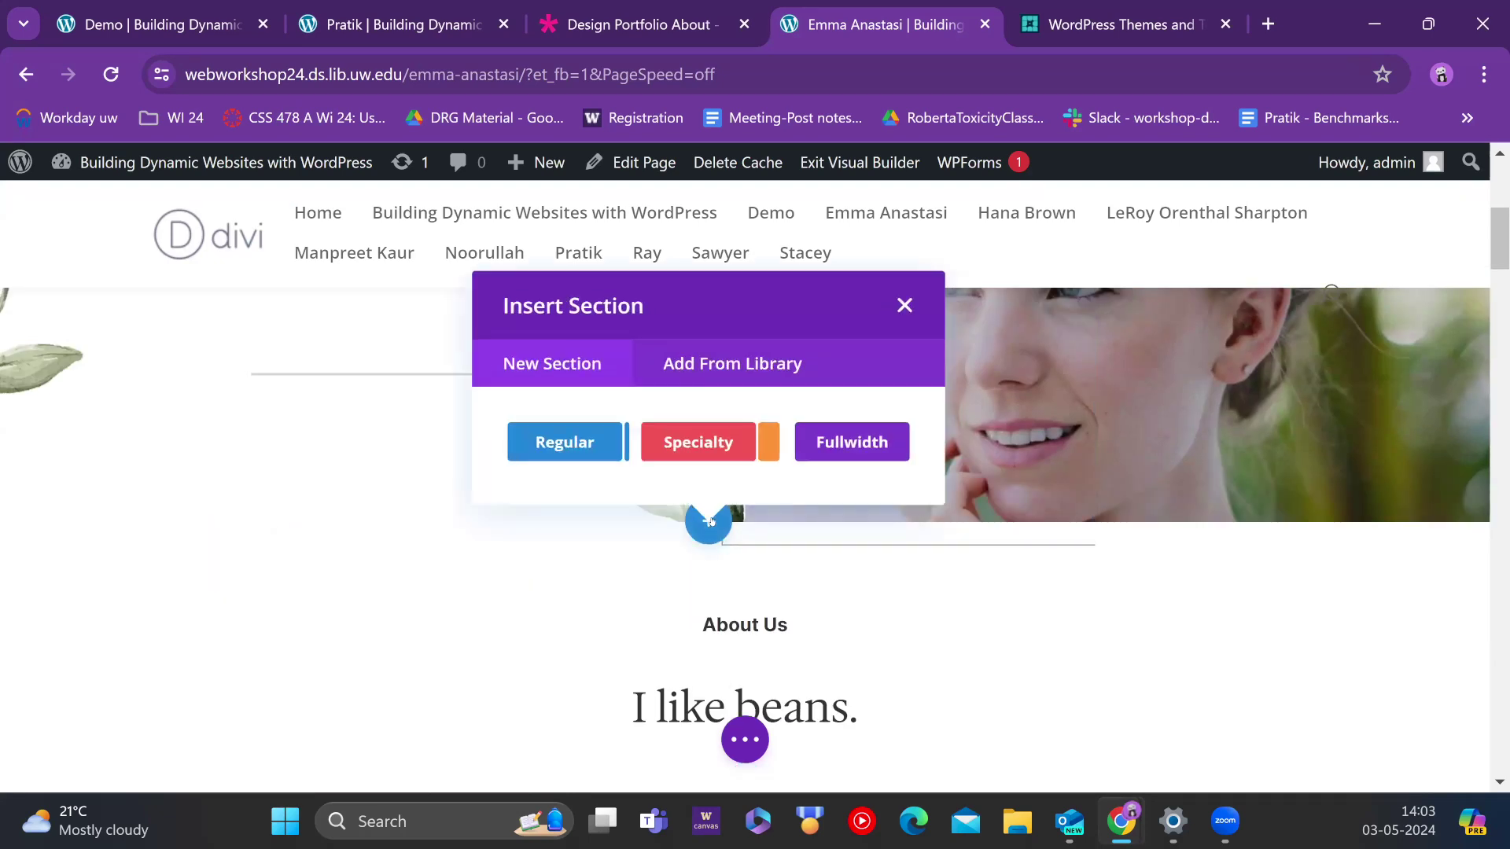
{"action": "left_click", "coordinate": [724, 437]}
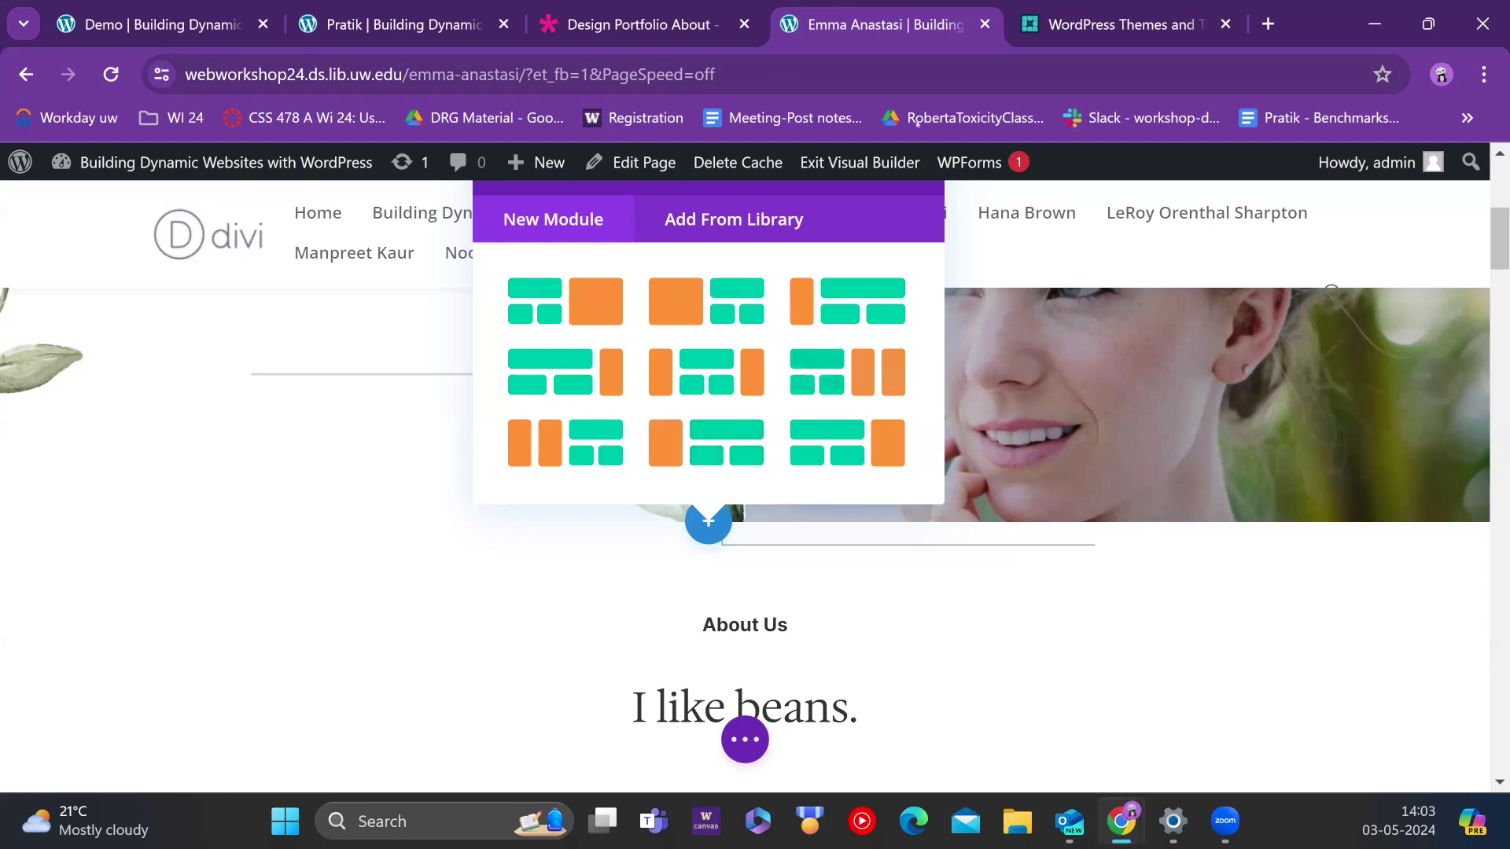
{"action": "scroll", "coordinate": [841, 325], "scroll_direction": "up", "scroll_amount": 3}
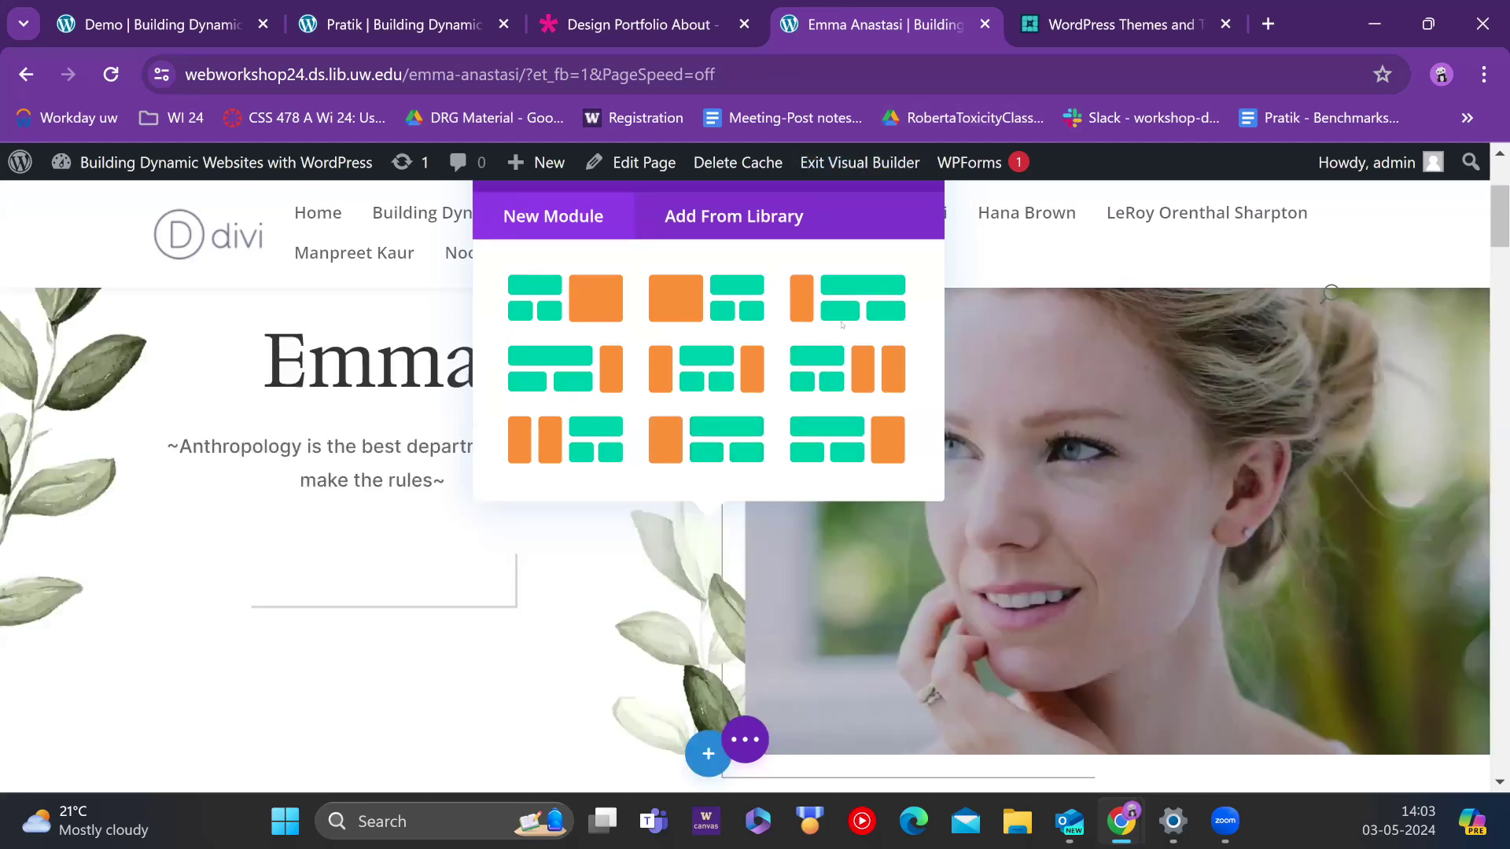
{"action": "scroll", "coordinate": [880, 480], "scroll_direction": "down", "scroll_amount": 3}
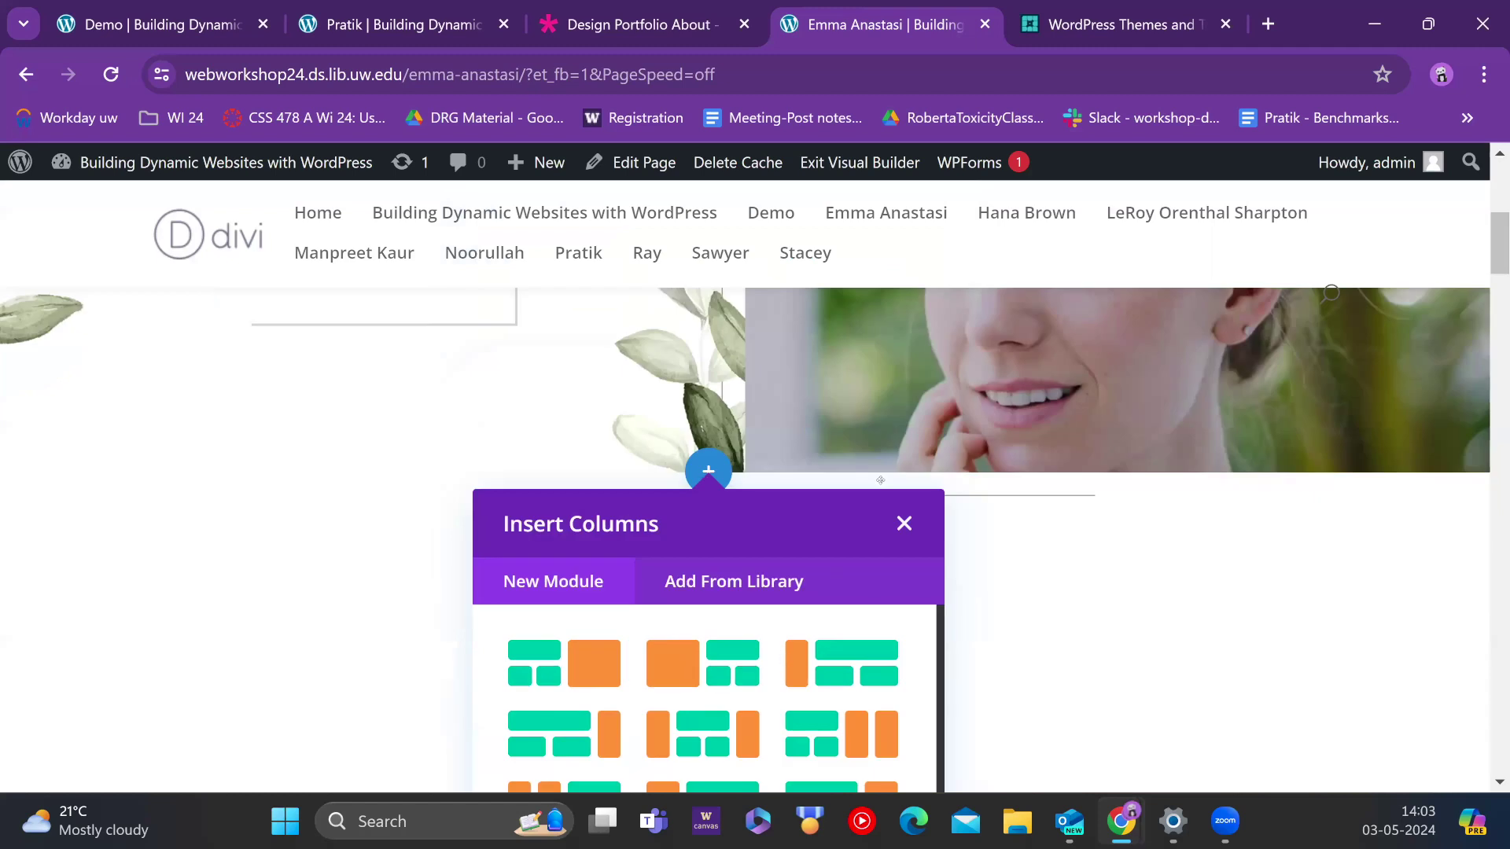
{"action": "left_click", "coordinate": [904, 523]}
{"action": "scroll", "coordinate": [894, 504], "scroll_direction": "down", "scroll_amount": 5}
{"action": "scroll", "coordinate": [895, 504], "scroll_direction": "down", "scroll_amount": 10}
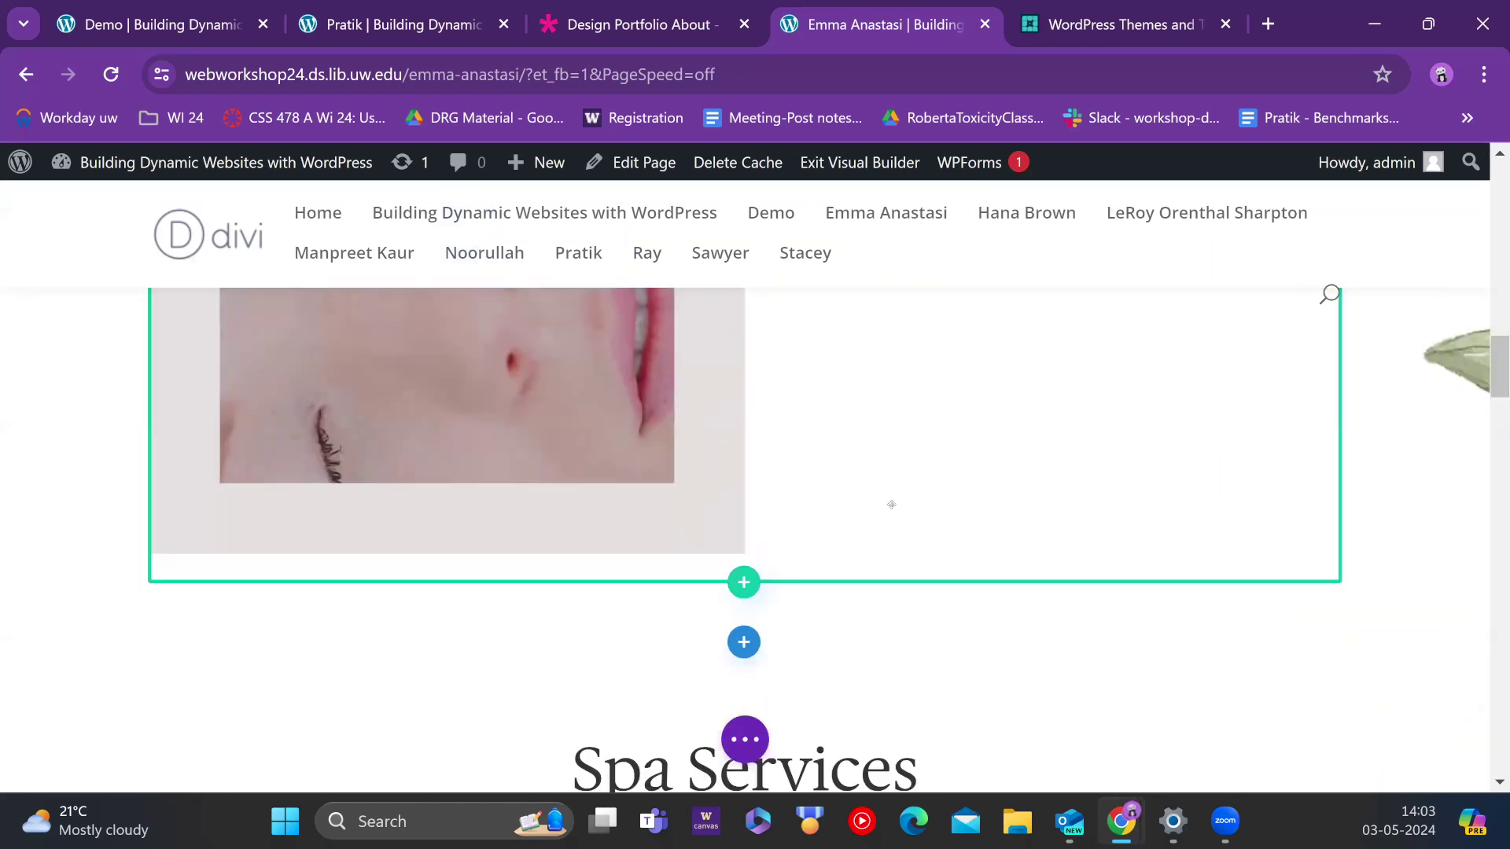
{"action": "scroll", "coordinate": [890, 503], "scroll_direction": "down", "scroll_amount": 8}
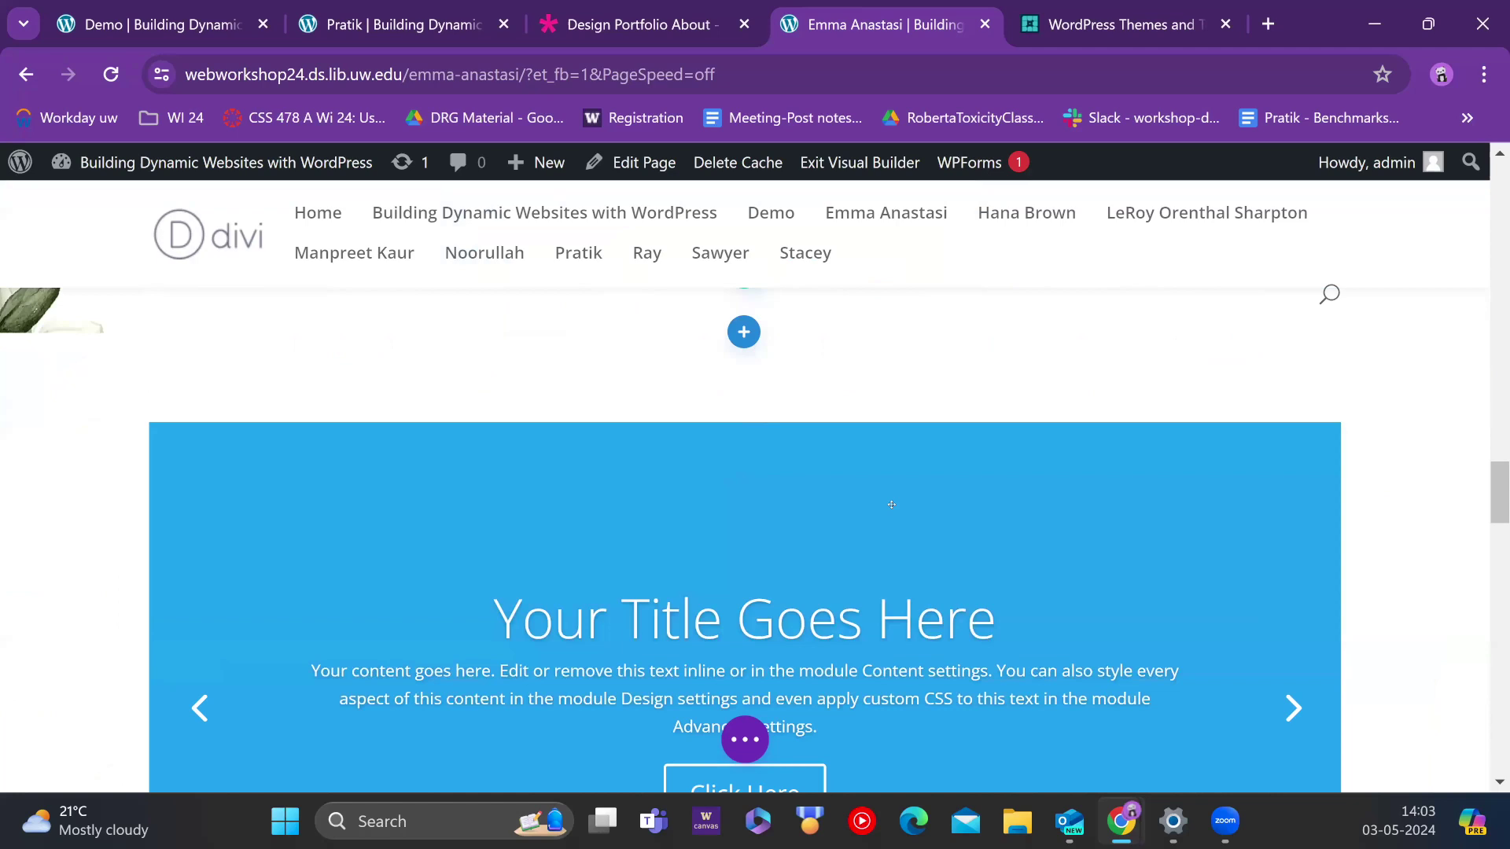
{"action": "scroll", "coordinate": [891, 504], "scroll_direction": "down", "scroll_amount": 4}
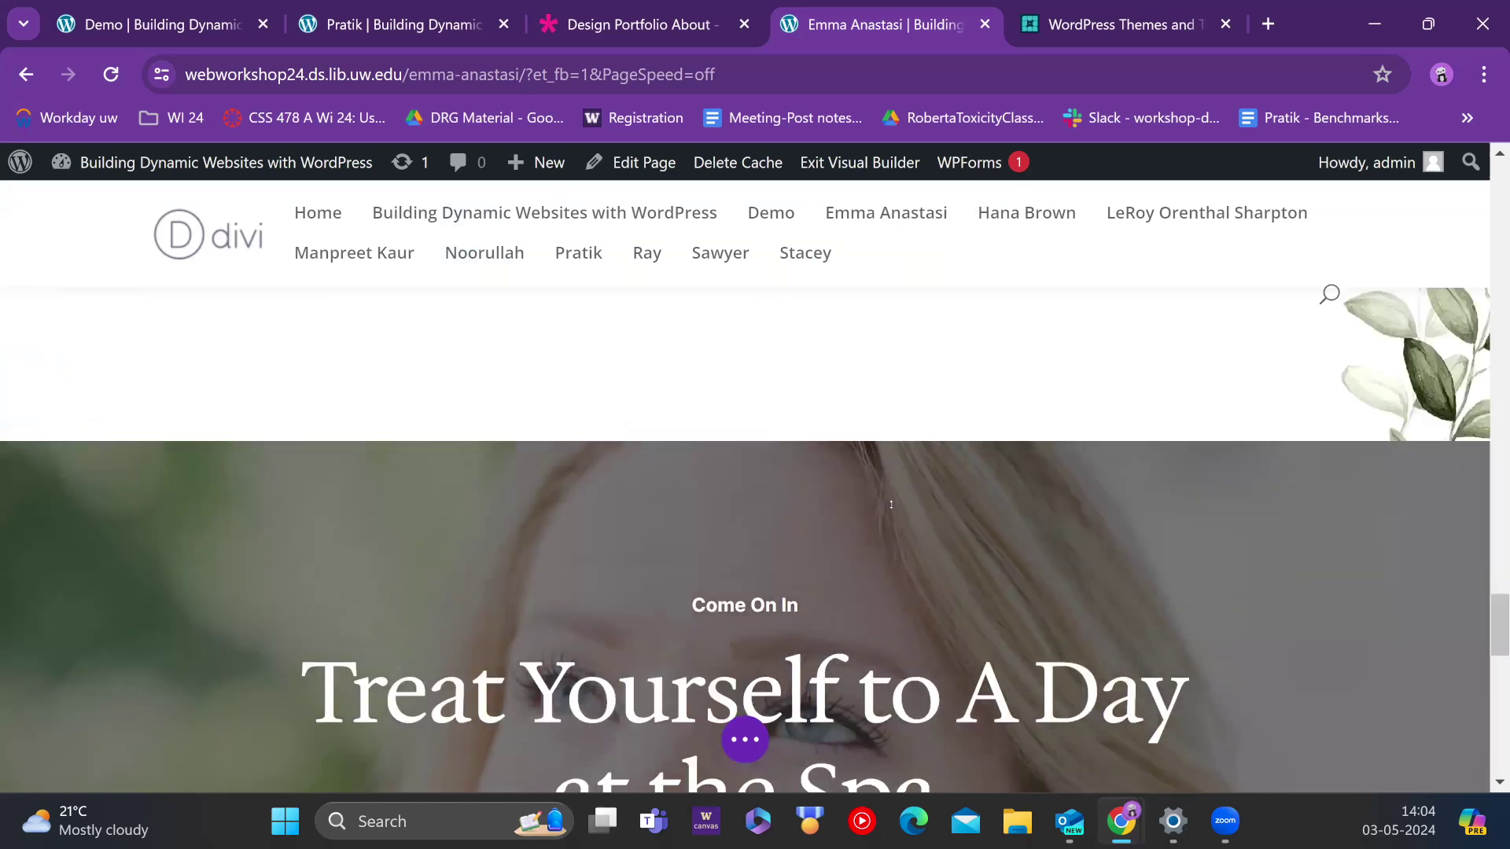
{"action": "scroll", "coordinate": [891, 504], "scroll_direction": "down", "scroll_amount": 10}
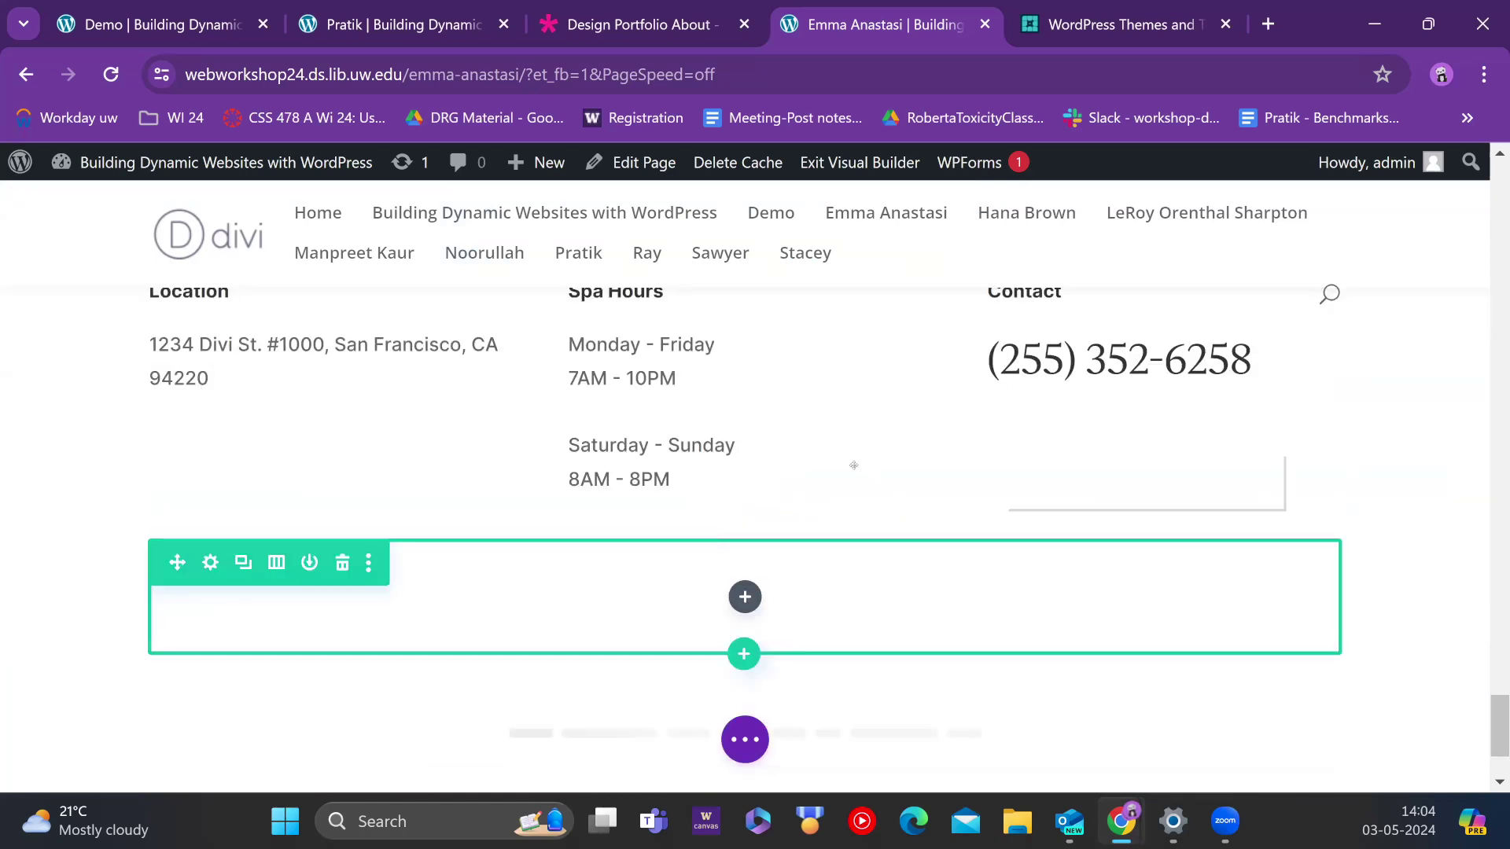
{"action": "scroll", "coordinate": [853, 465], "scroll_direction": "up", "scroll_amount": 3}
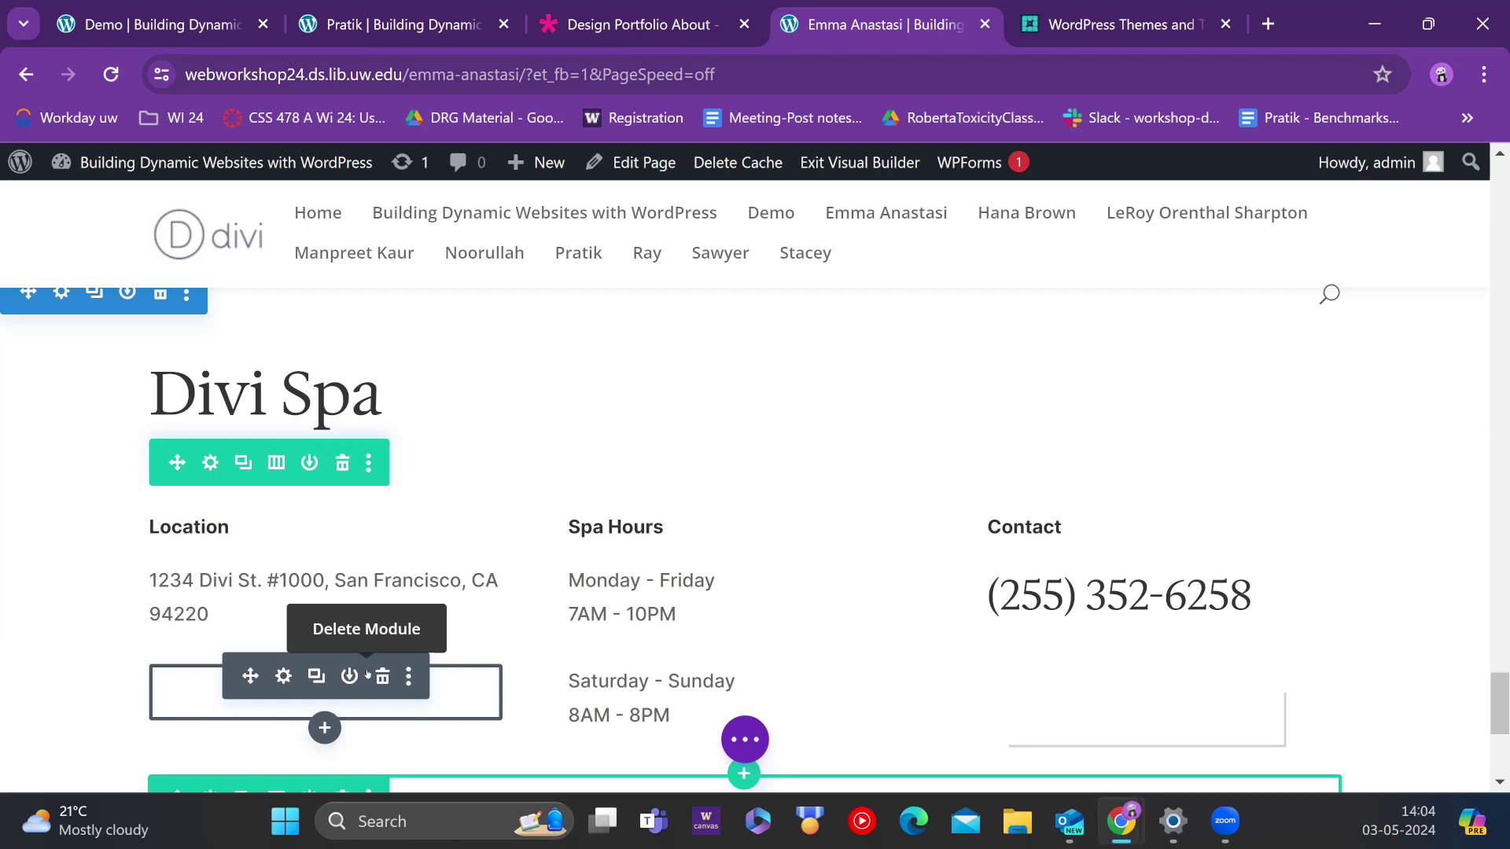
{"action": "left_click", "coordinate": [368, 674]}
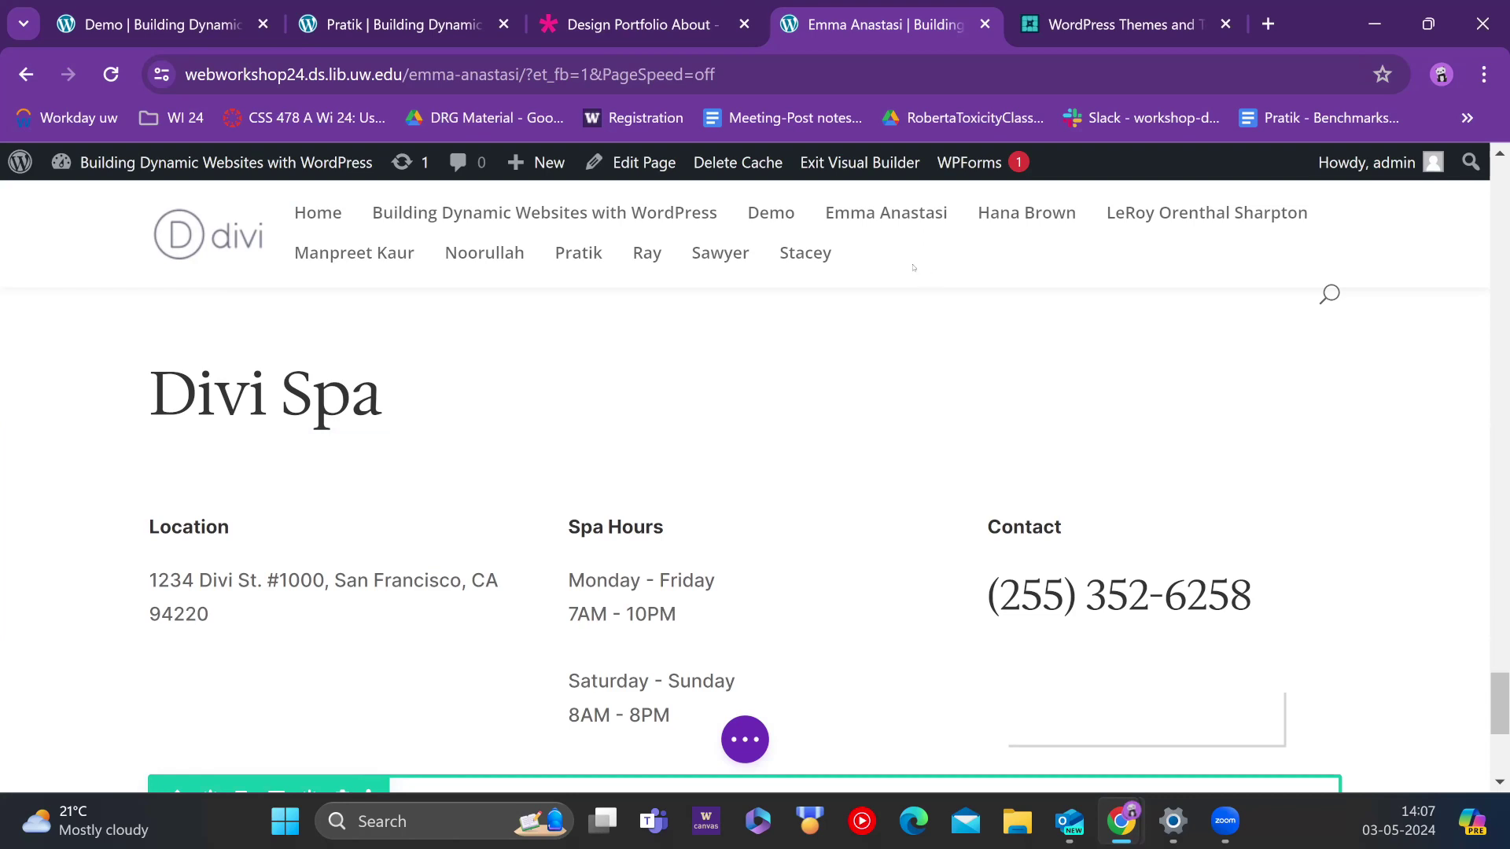
{"action": "right_click", "coordinate": [1039, 212]}
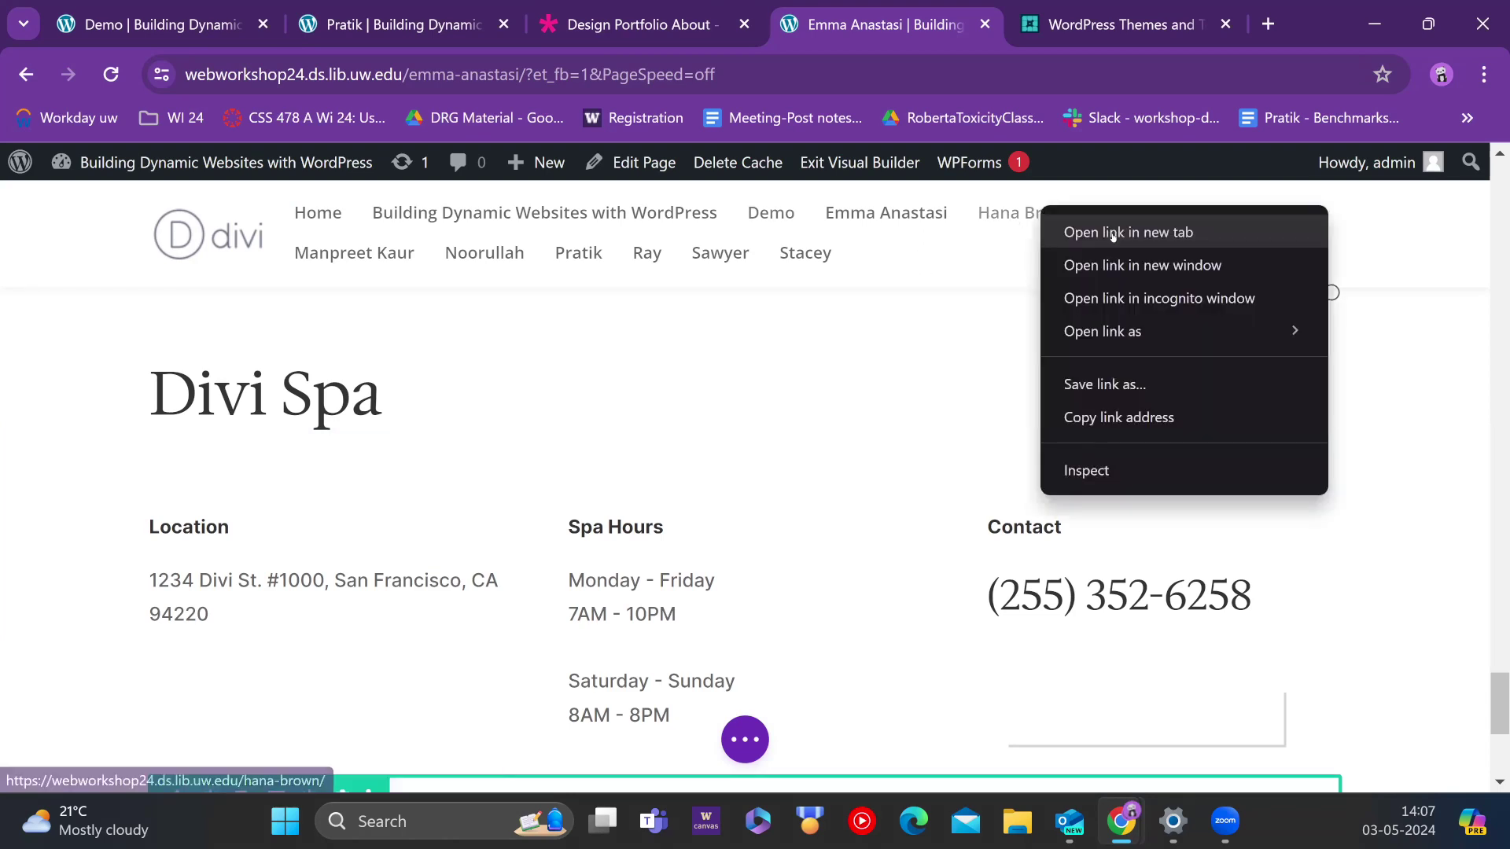
{"action": "left_click", "coordinate": [1112, 233]}
{"action": "key", "text": "ctrl+Tab"}
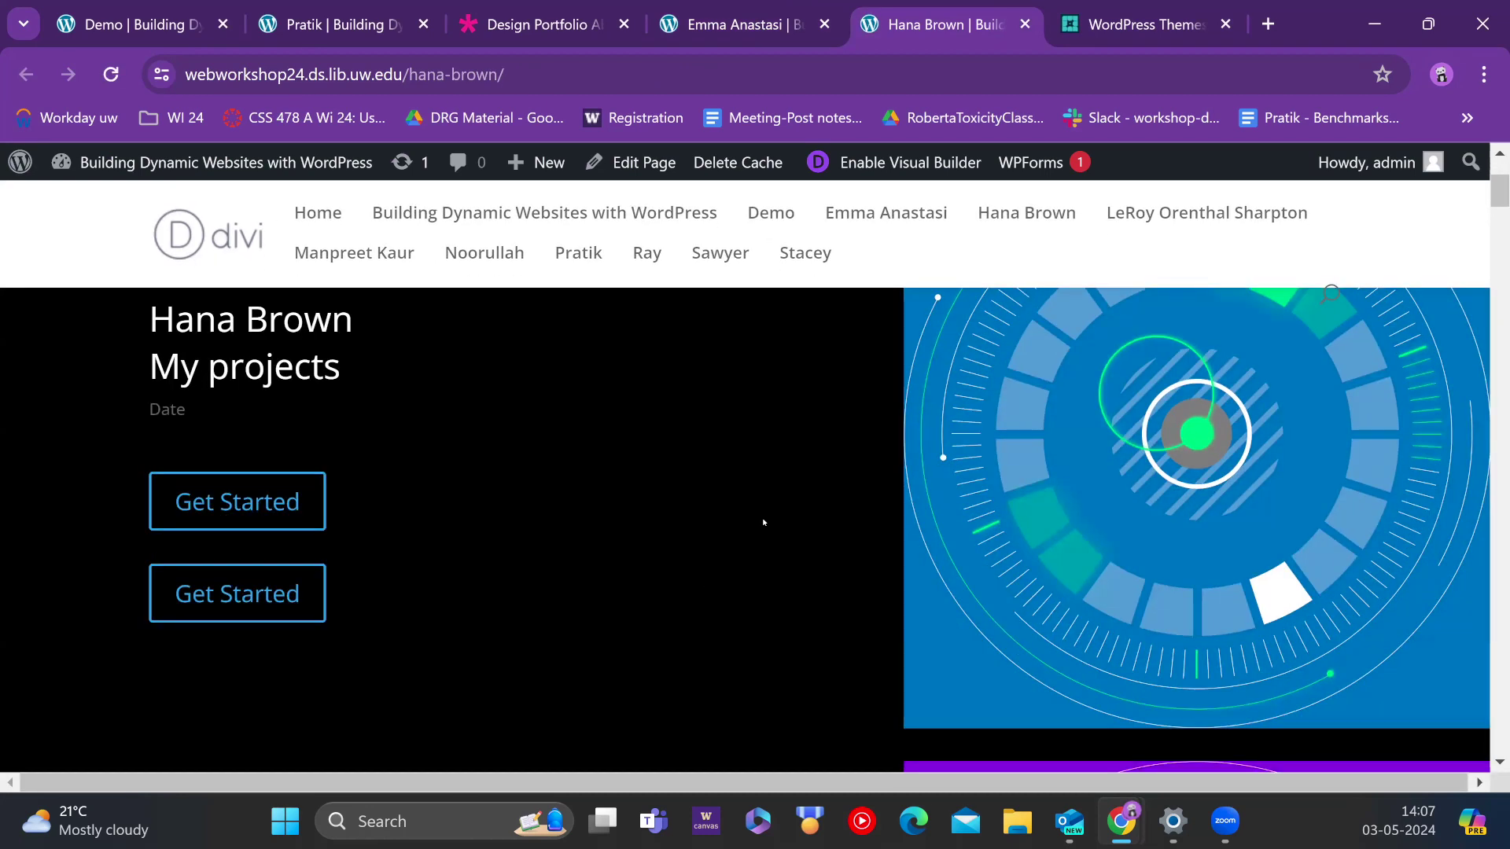
{"action": "scroll", "coordinate": [676, 455], "scroll_direction": "down", "scroll_amount": 1}
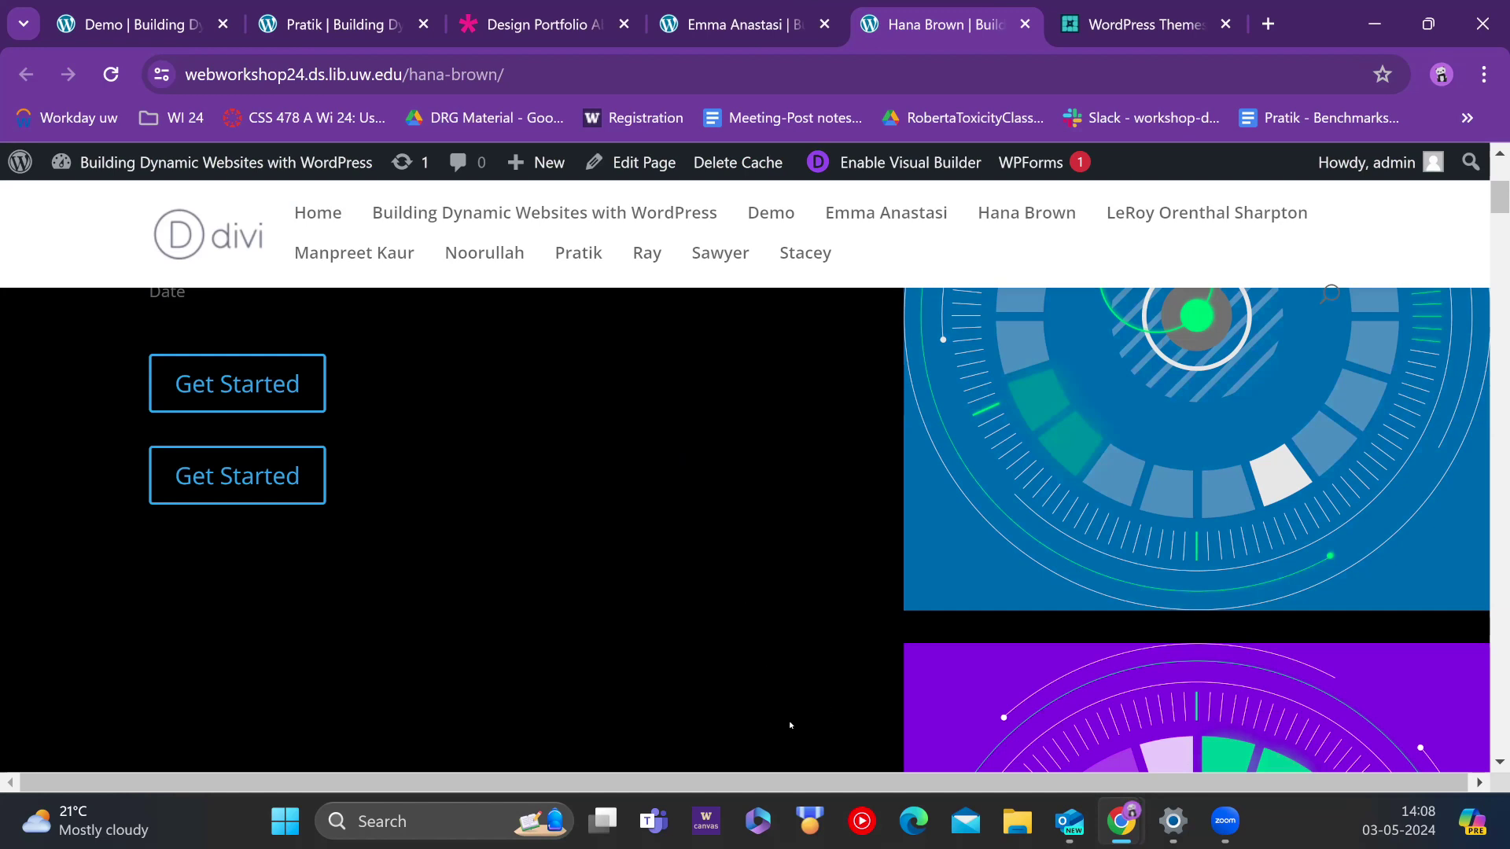
{"action": "scroll", "coordinate": [775, 501], "scroll_direction": "down", "scroll_amount": 1}
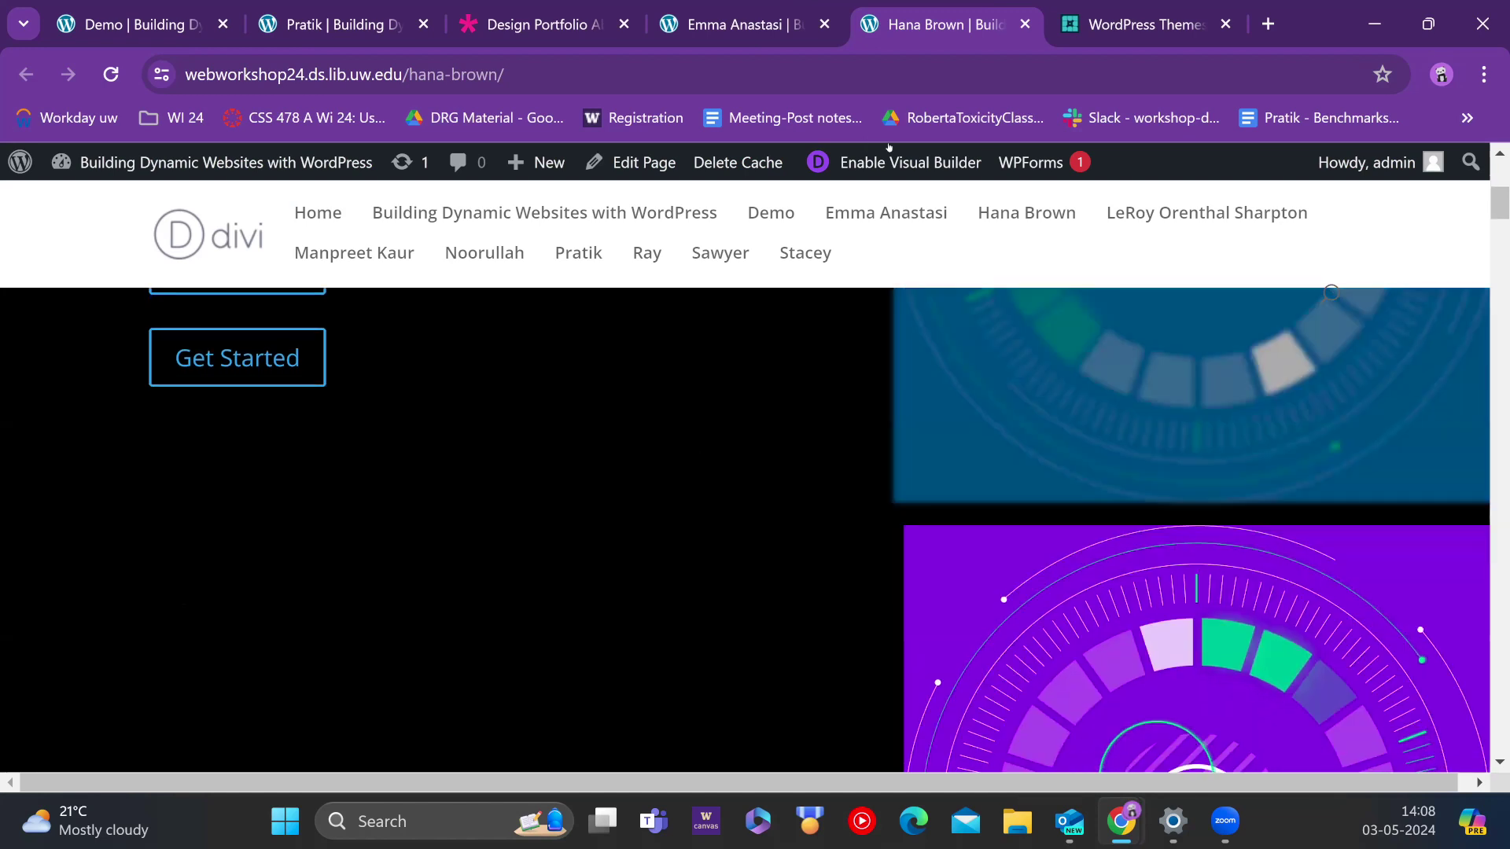
Step: In the visual builder, view the image row's Column Structure, then discard the row changes
{"action": "left_click", "coordinate": [889, 162]}
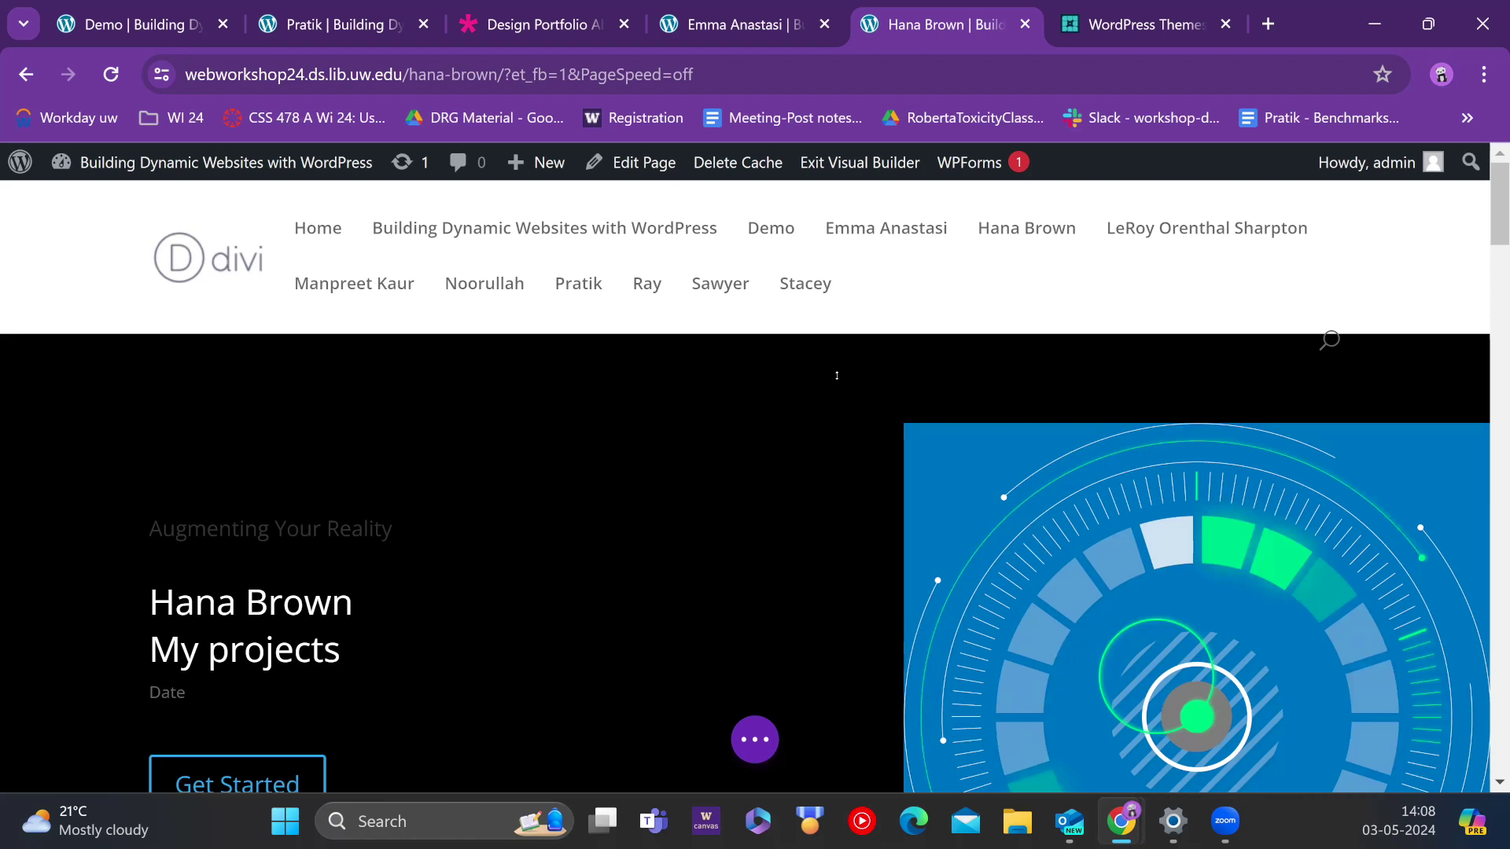
{"action": "scroll", "coordinate": [1055, 402], "scroll_direction": "down", "scroll_amount": 6}
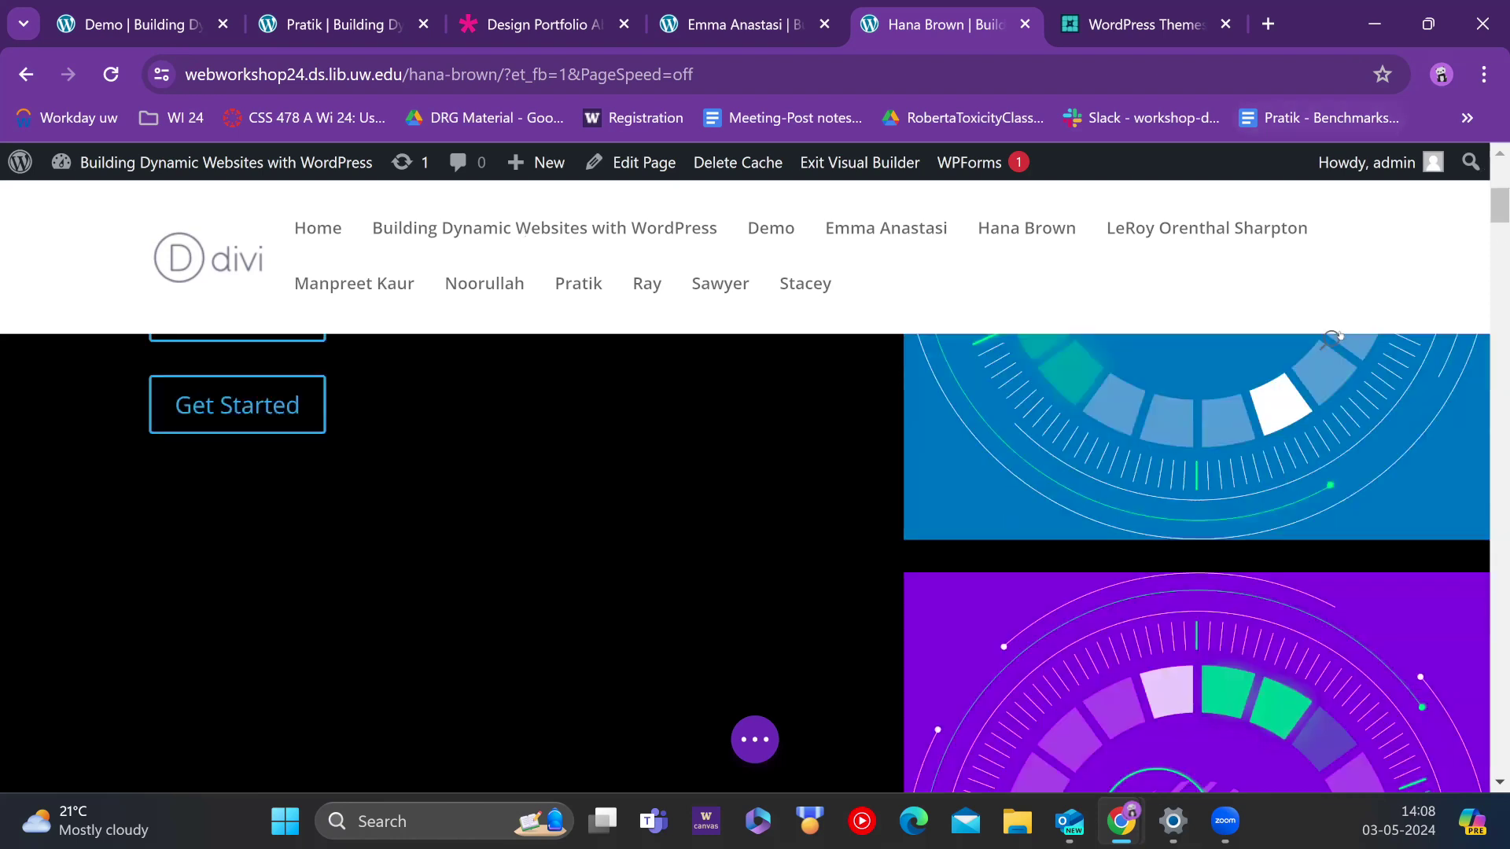
{"action": "scroll", "coordinate": [1055, 402], "scroll_direction": "down", "scroll_amount": 2}
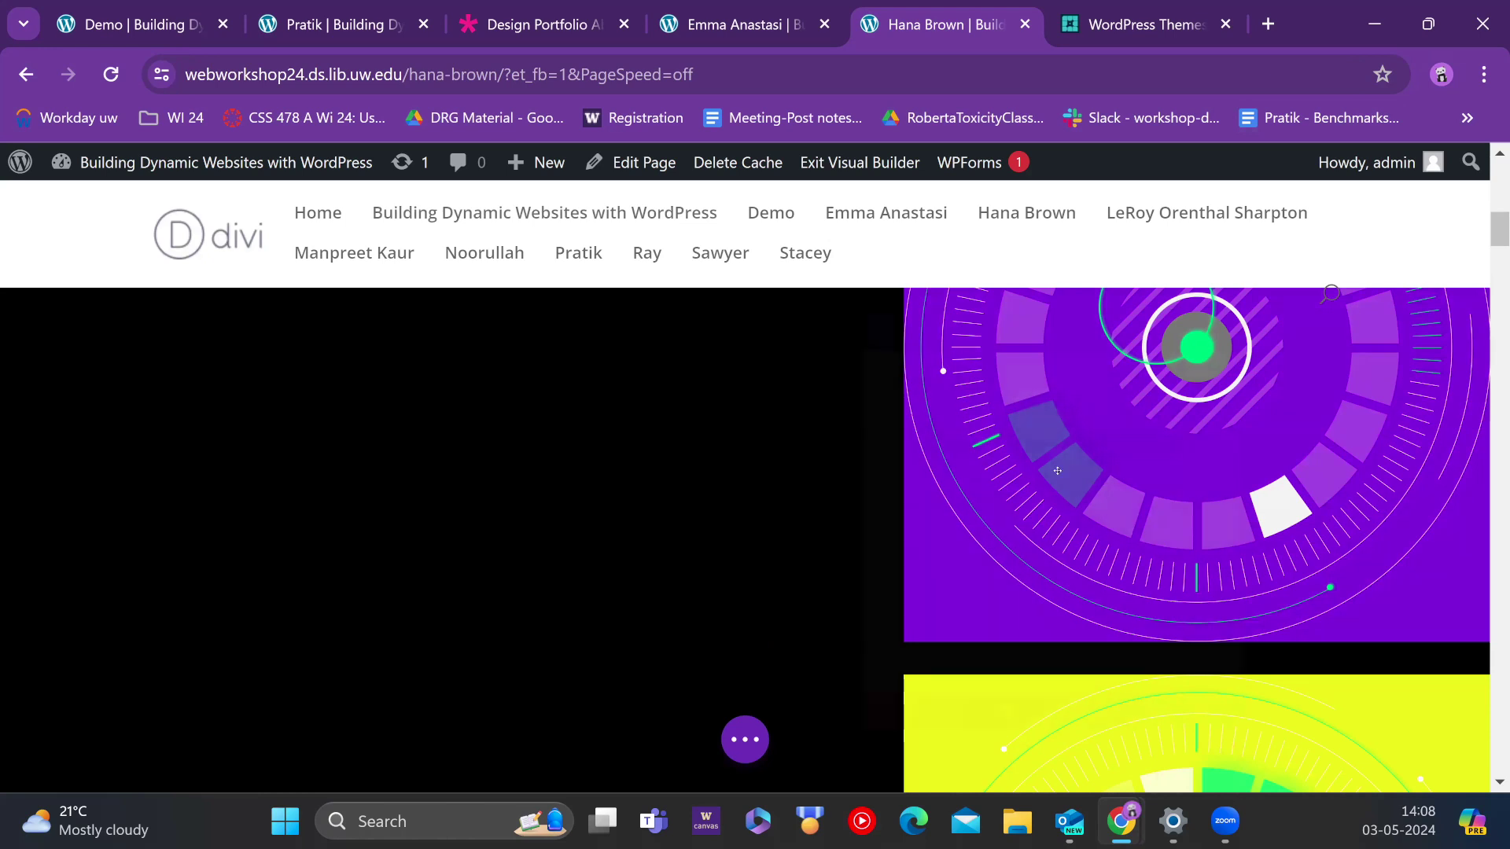
{"action": "left_click", "coordinate": [574, 471]}
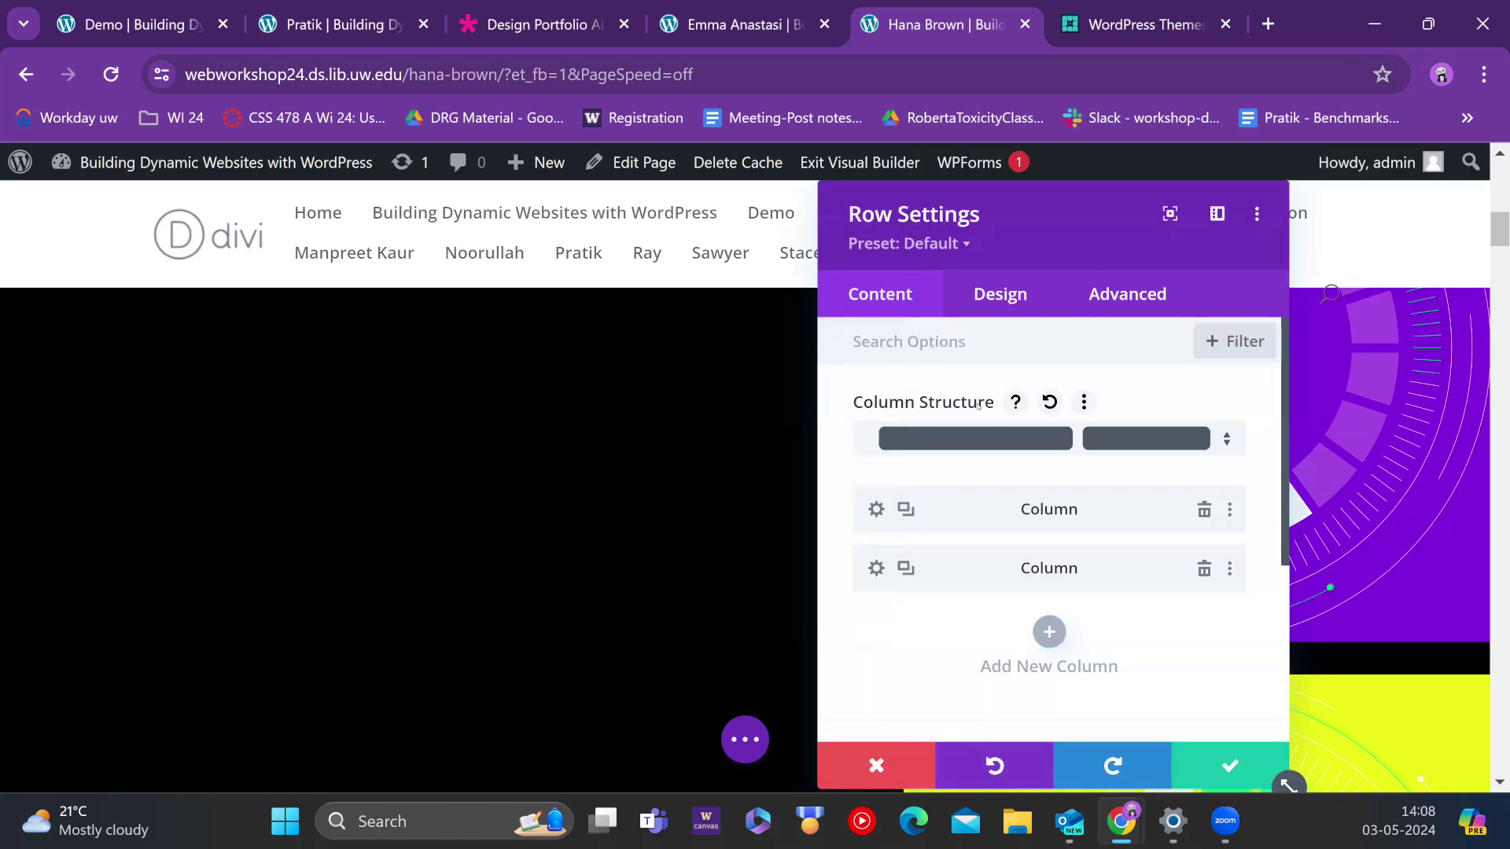
{"action": "left_click", "coordinate": [1010, 441]}
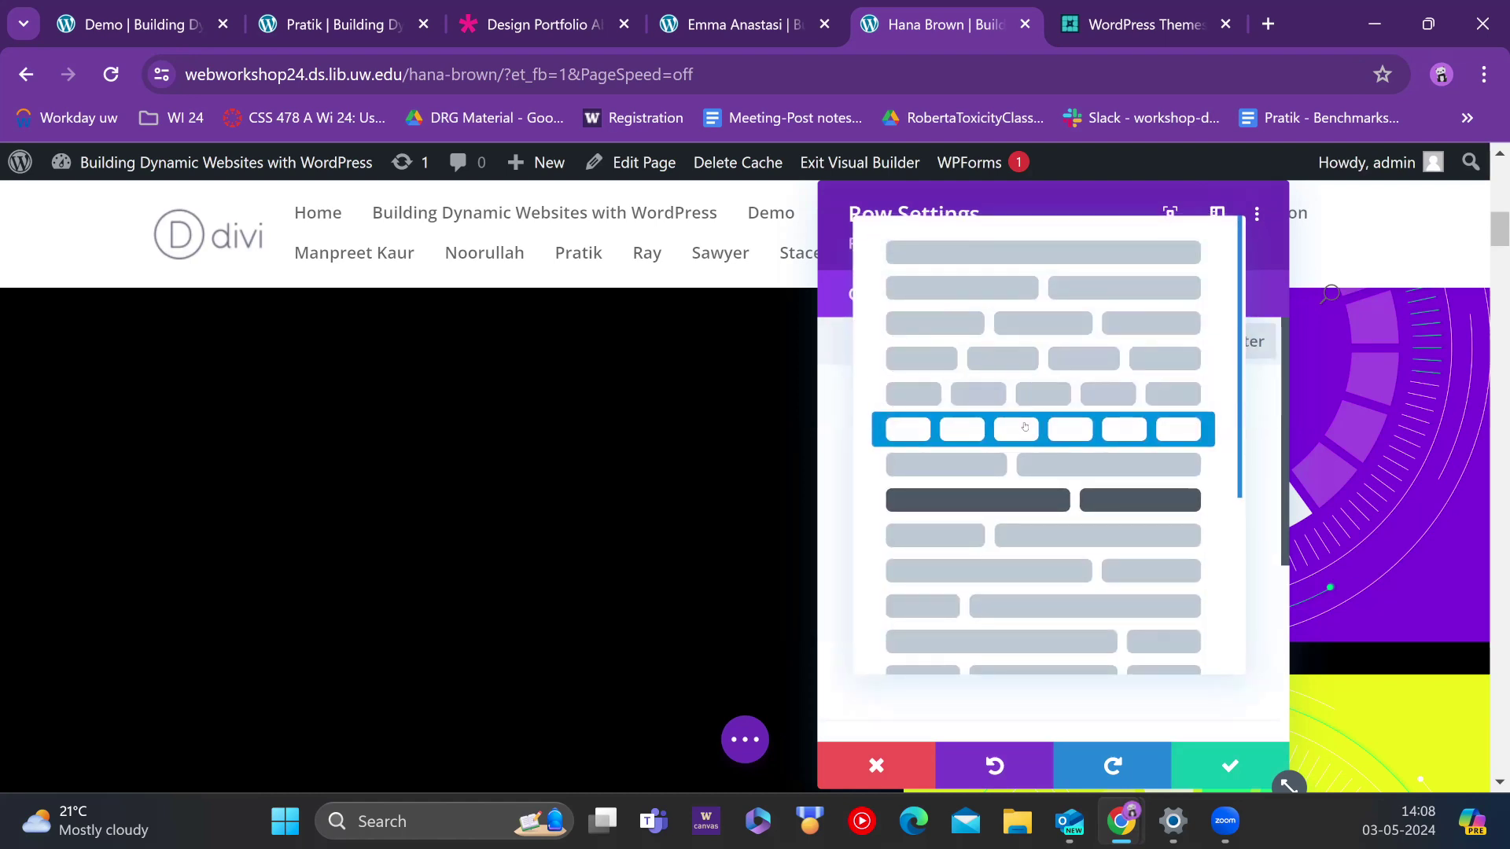
{"action": "left_click", "coordinate": [873, 767]}
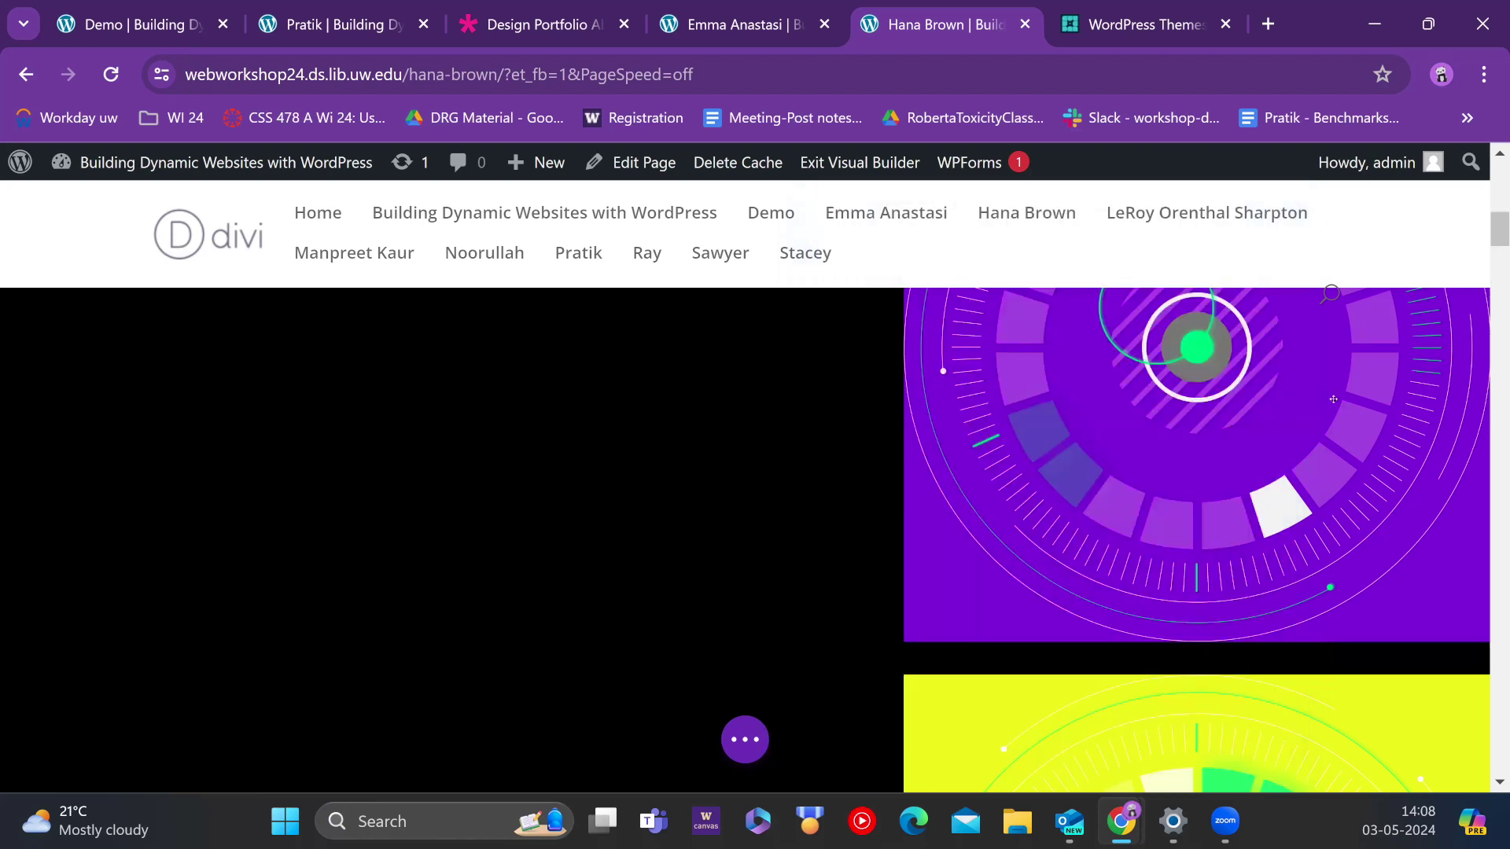
{"action": "scroll", "coordinate": [681, 550], "scroll_direction": "down", "scroll_amount": 8}
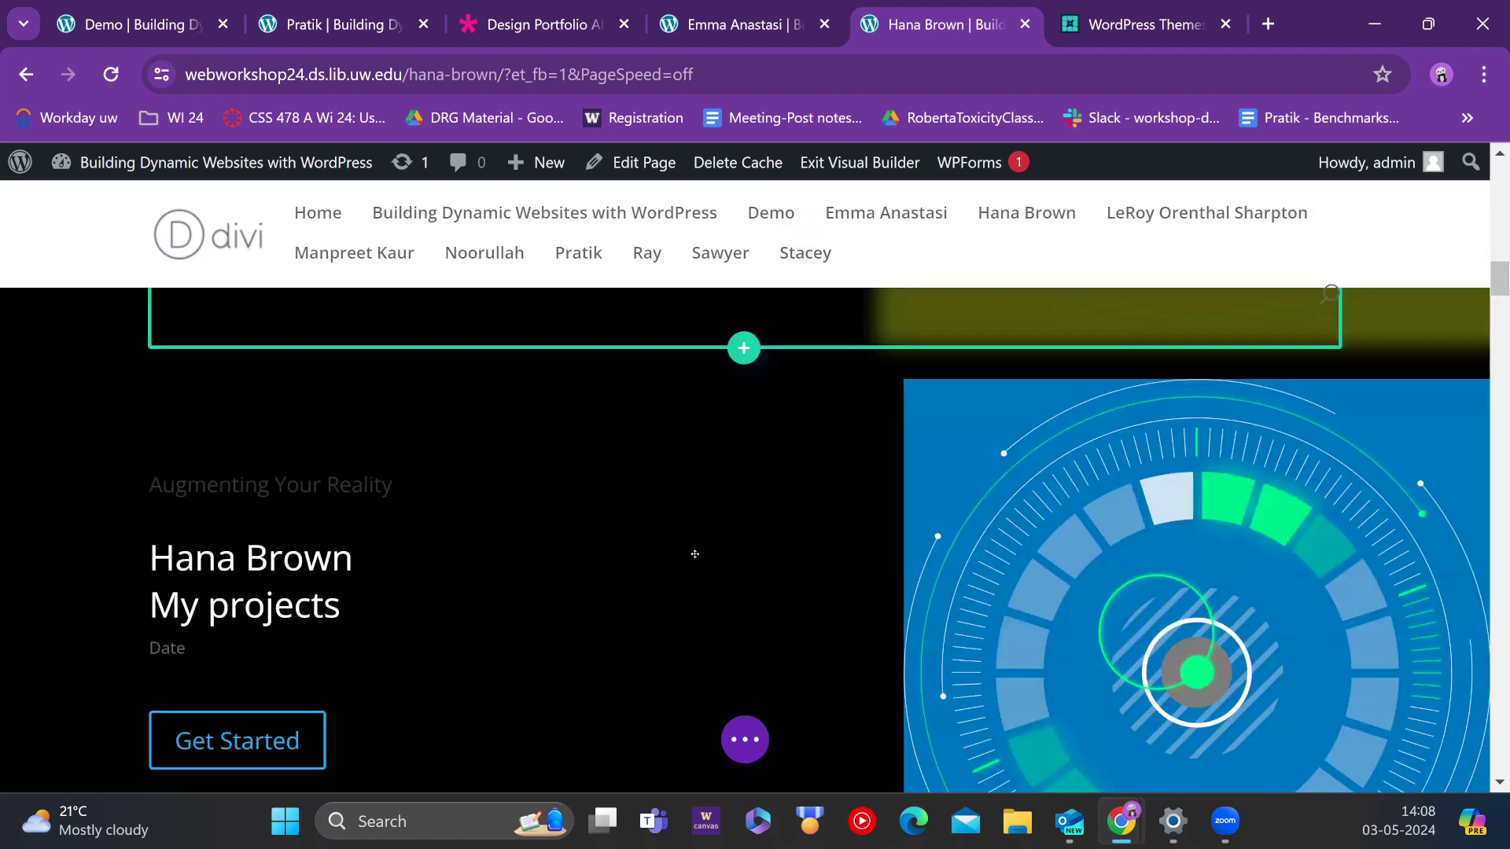
{"action": "scroll", "coordinate": [694, 554], "scroll_direction": "down", "scroll_amount": 3}
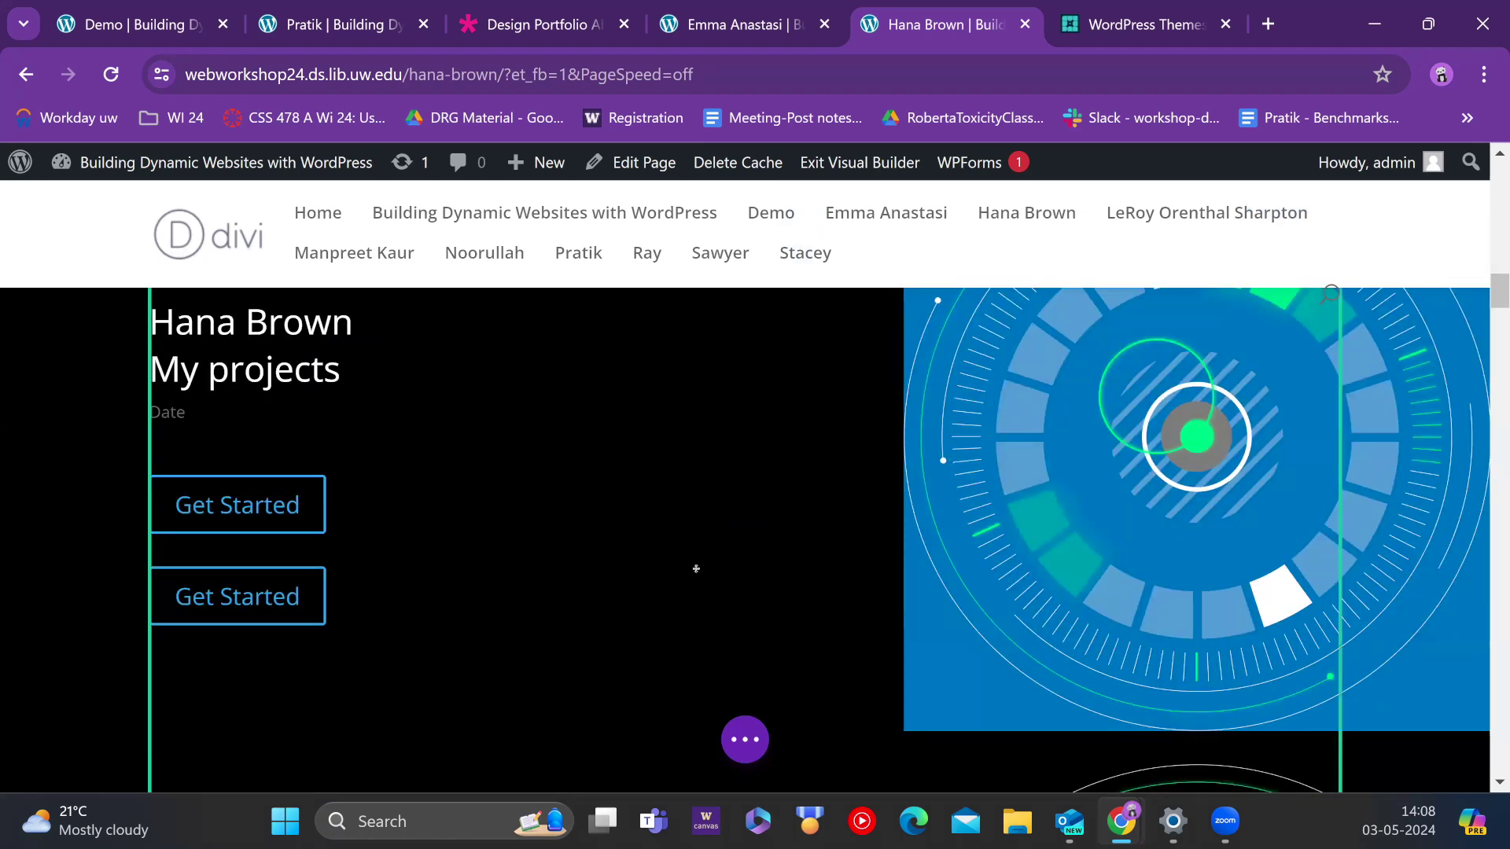
{"action": "mouse_move", "coordinate": [696, 569]}
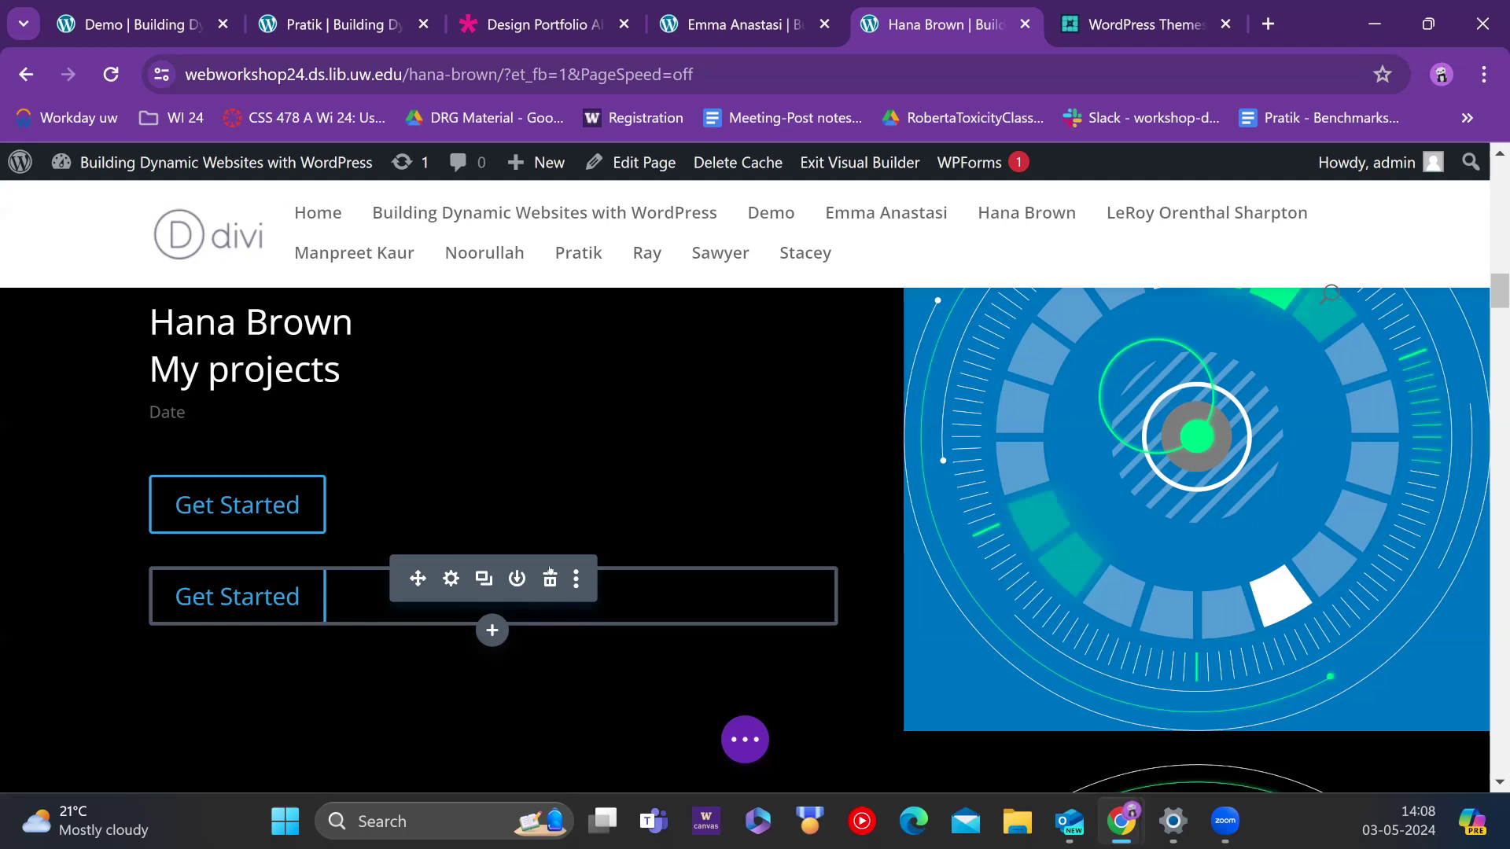
{"action": "left_click", "coordinate": [722, 9]}
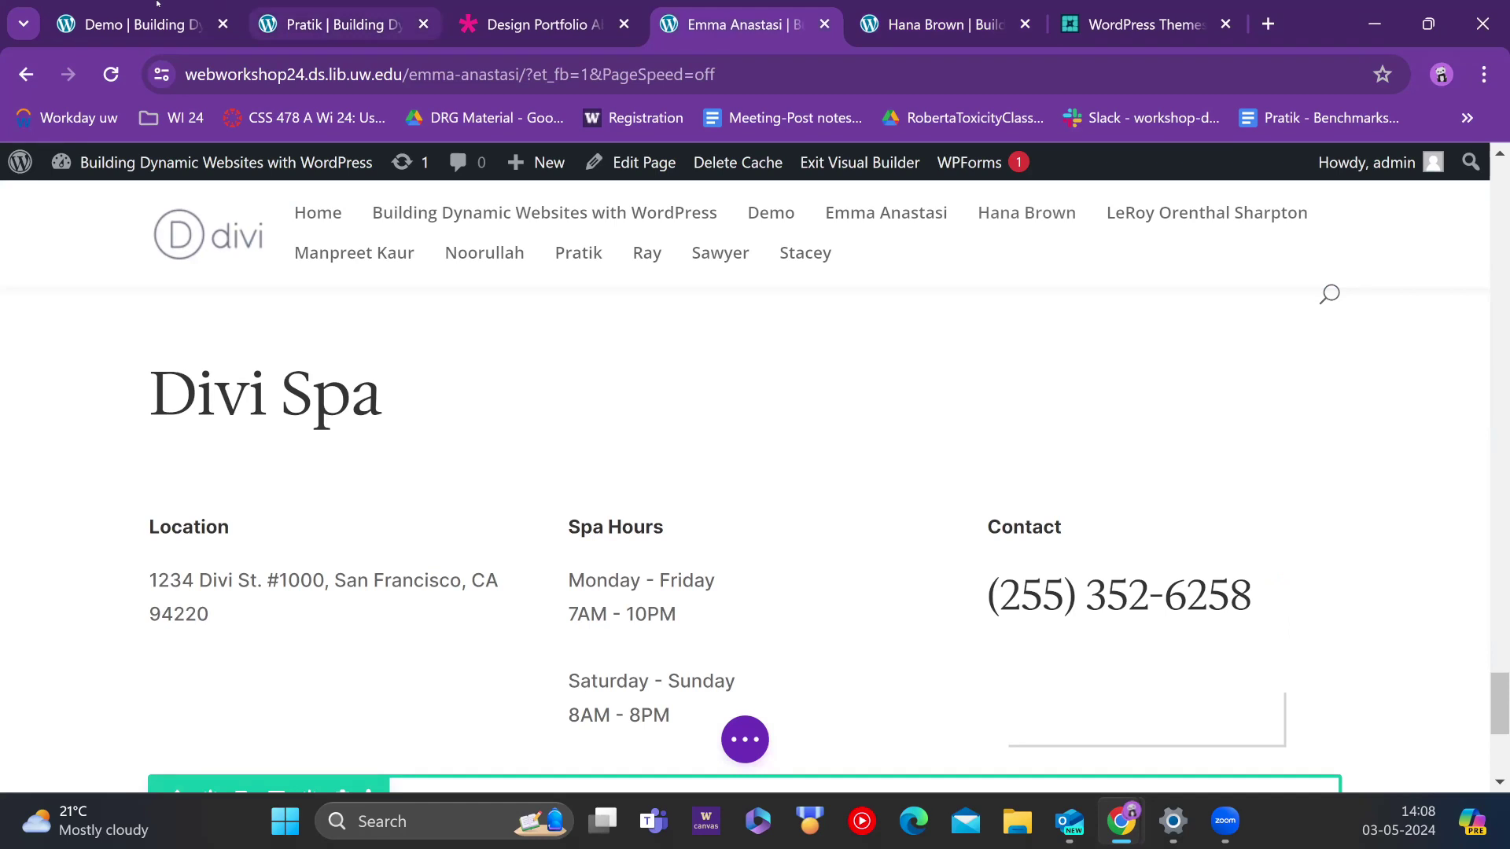
Step: Go from the Demo page to the WordPress admin's All Pages list
{"action": "left_click", "coordinate": [158, 6]}
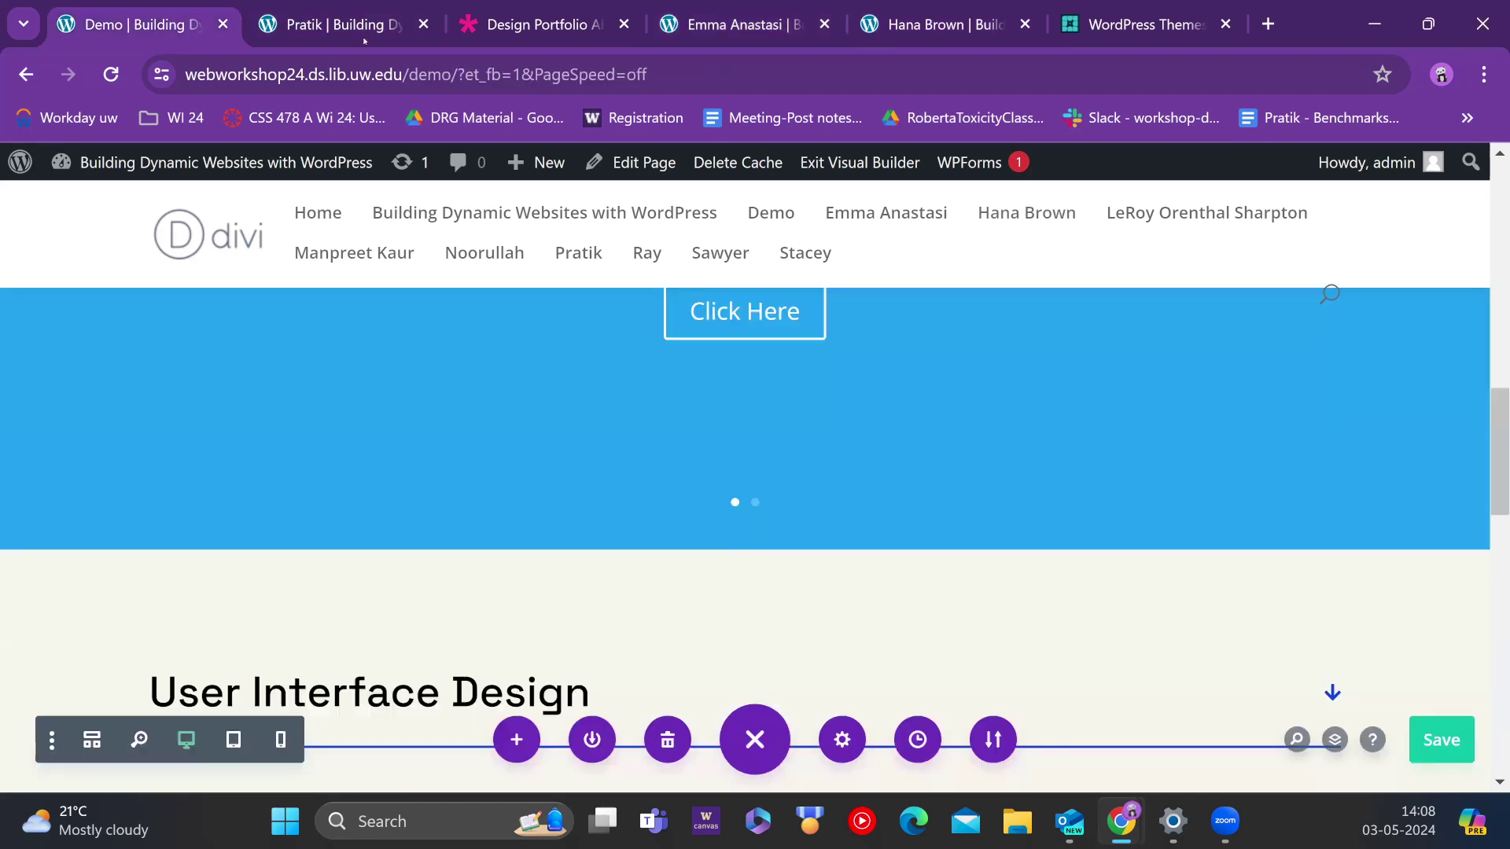
{"action": "left_click", "coordinate": [21, 163]}
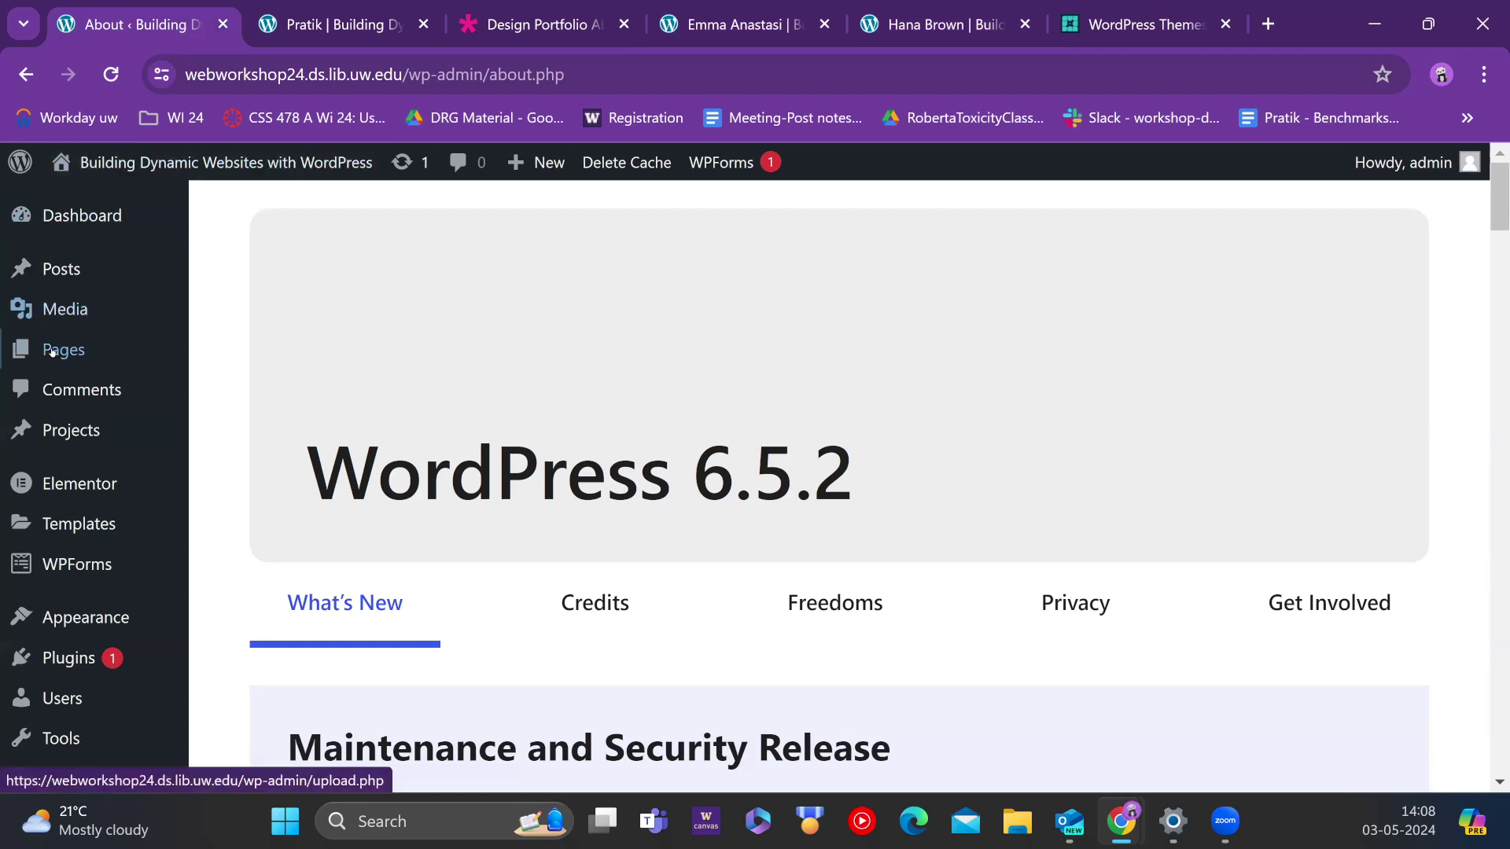
{"action": "left_click", "coordinate": [52, 351]}
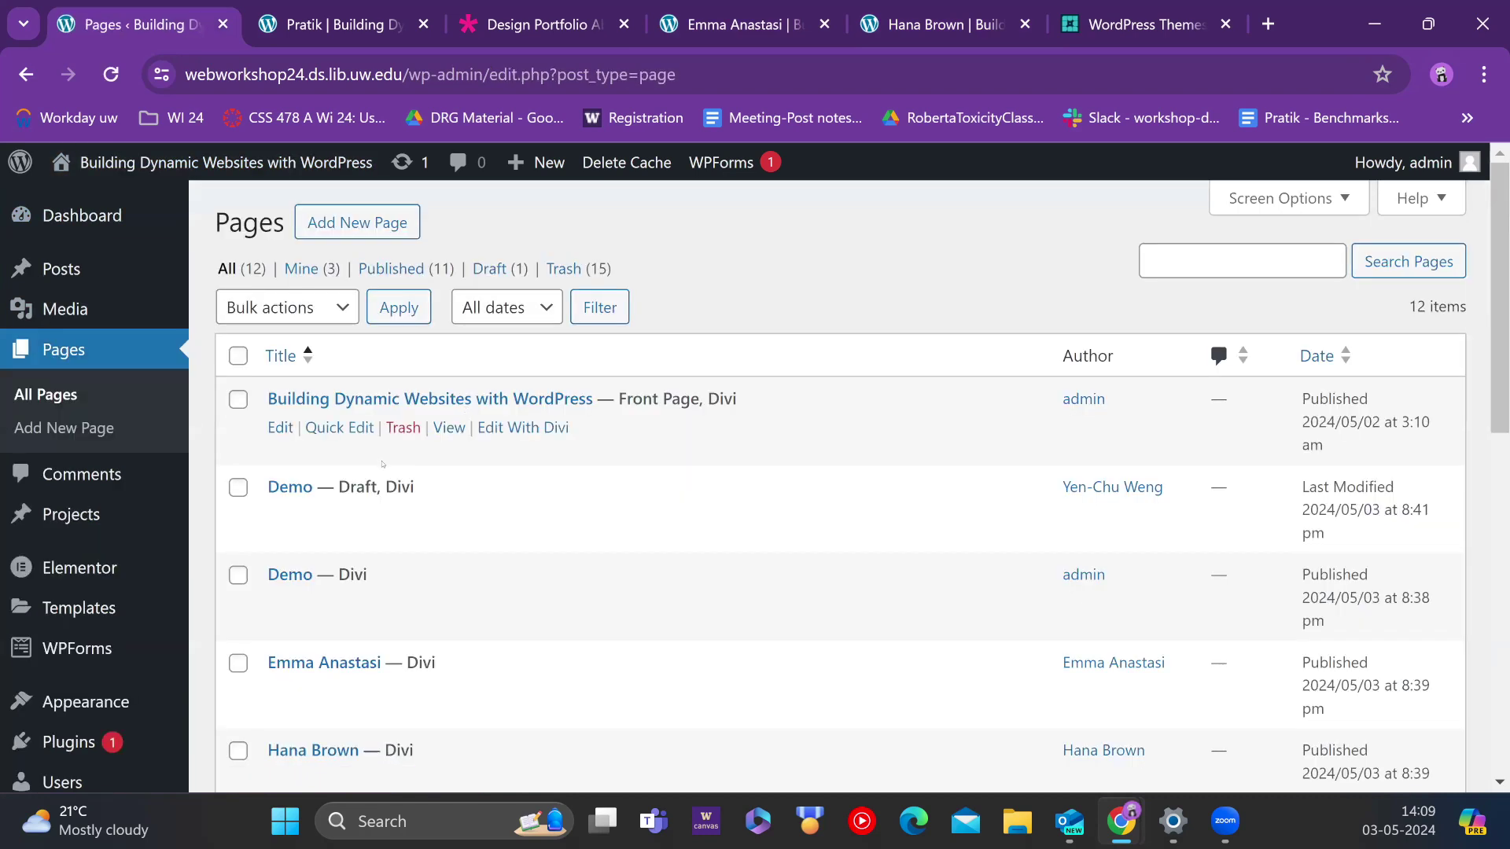
{"action": "scroll", "coordinate": [366, 417], "scroll_direction": "down", "scroll_amount": 2}
{"action": "scroll", "coordinate": [367, 685], "scroll_direction": "down", "scroll_amount": 3}
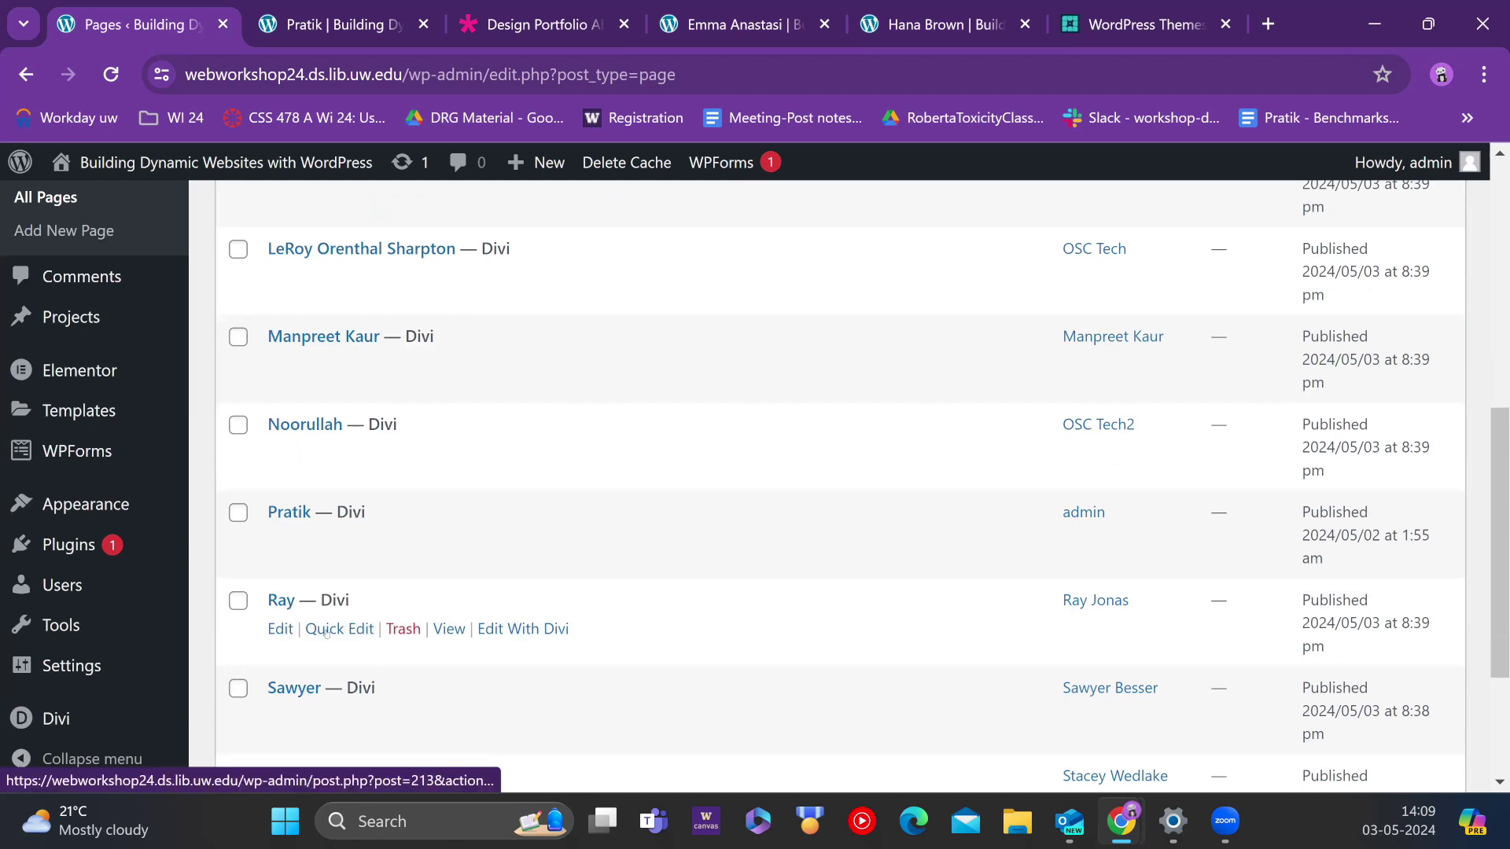
Step: Try Quick Edit on the Ray page, cancel it, and tick the Pratik page
{"action": "left_click", "coordinate": [326, 629]}
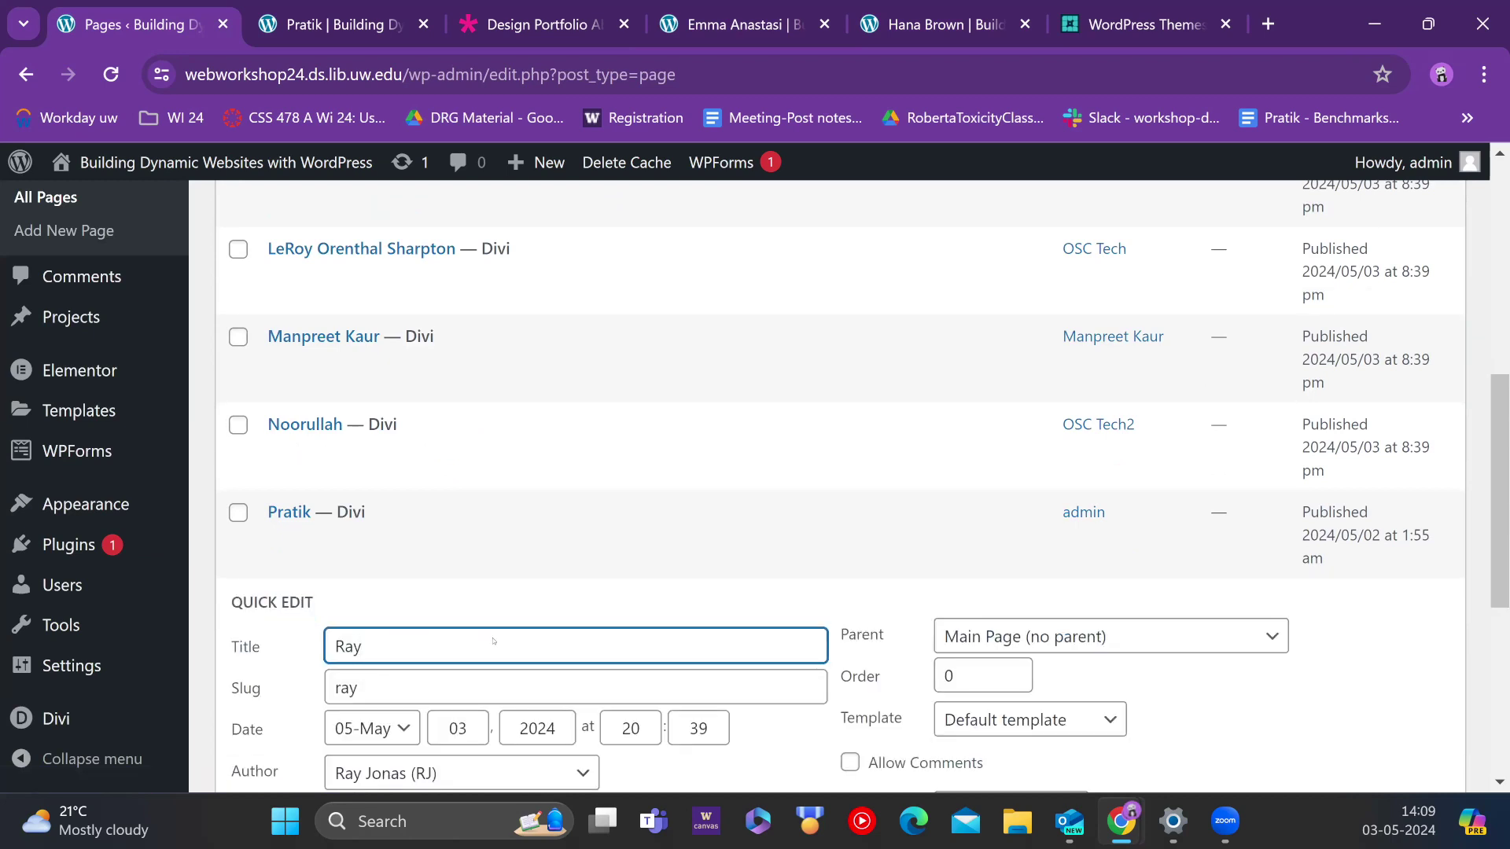
{"action": "scroll", "coordinate": [705, 375], "scroll_direction": "down", "scroll_amount": 4}
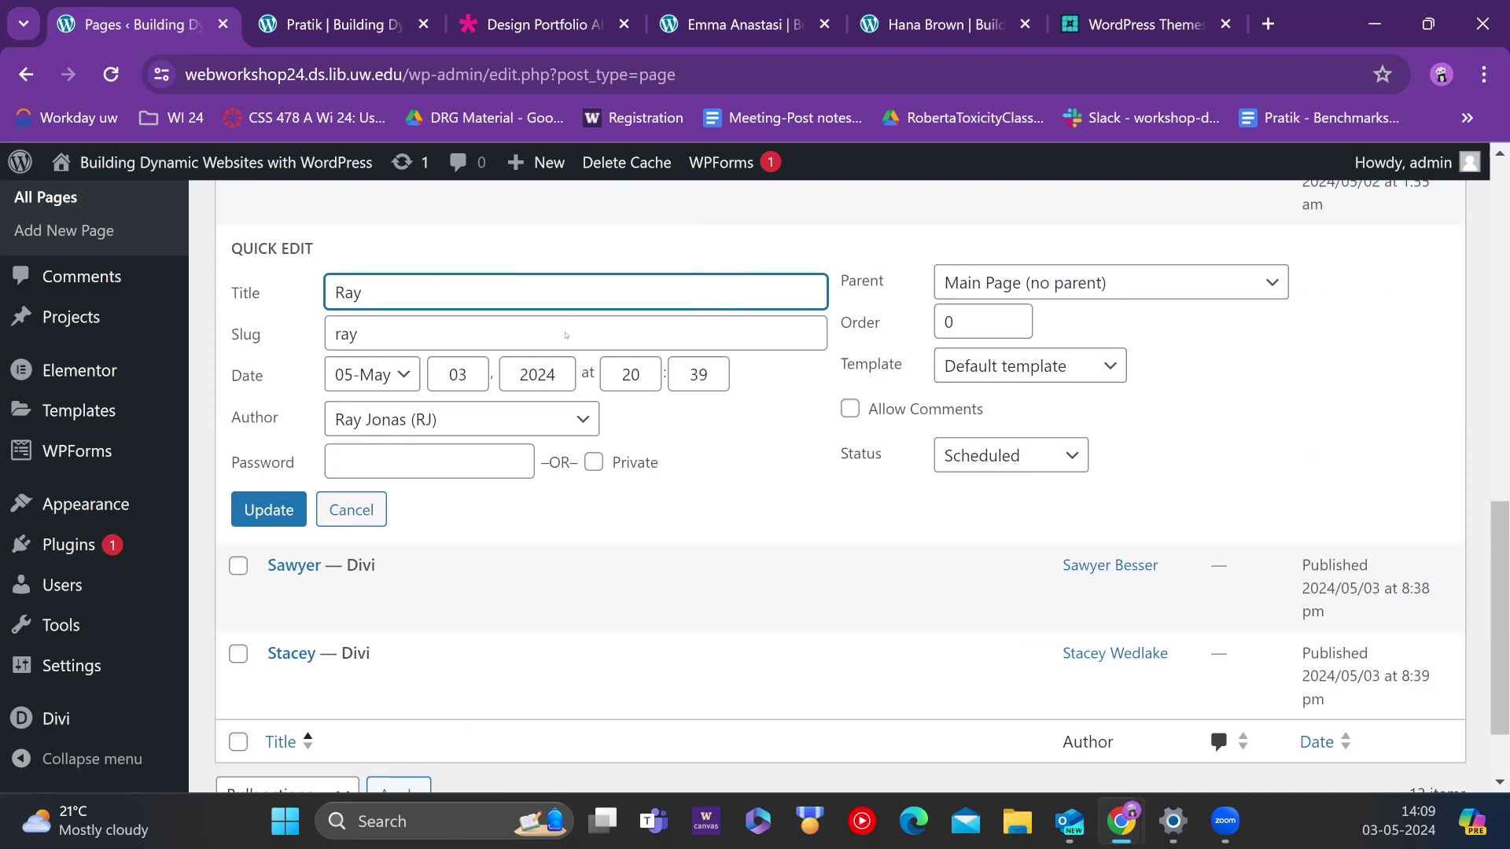
{"action": "left_click", "coordinate": [363, 504]}
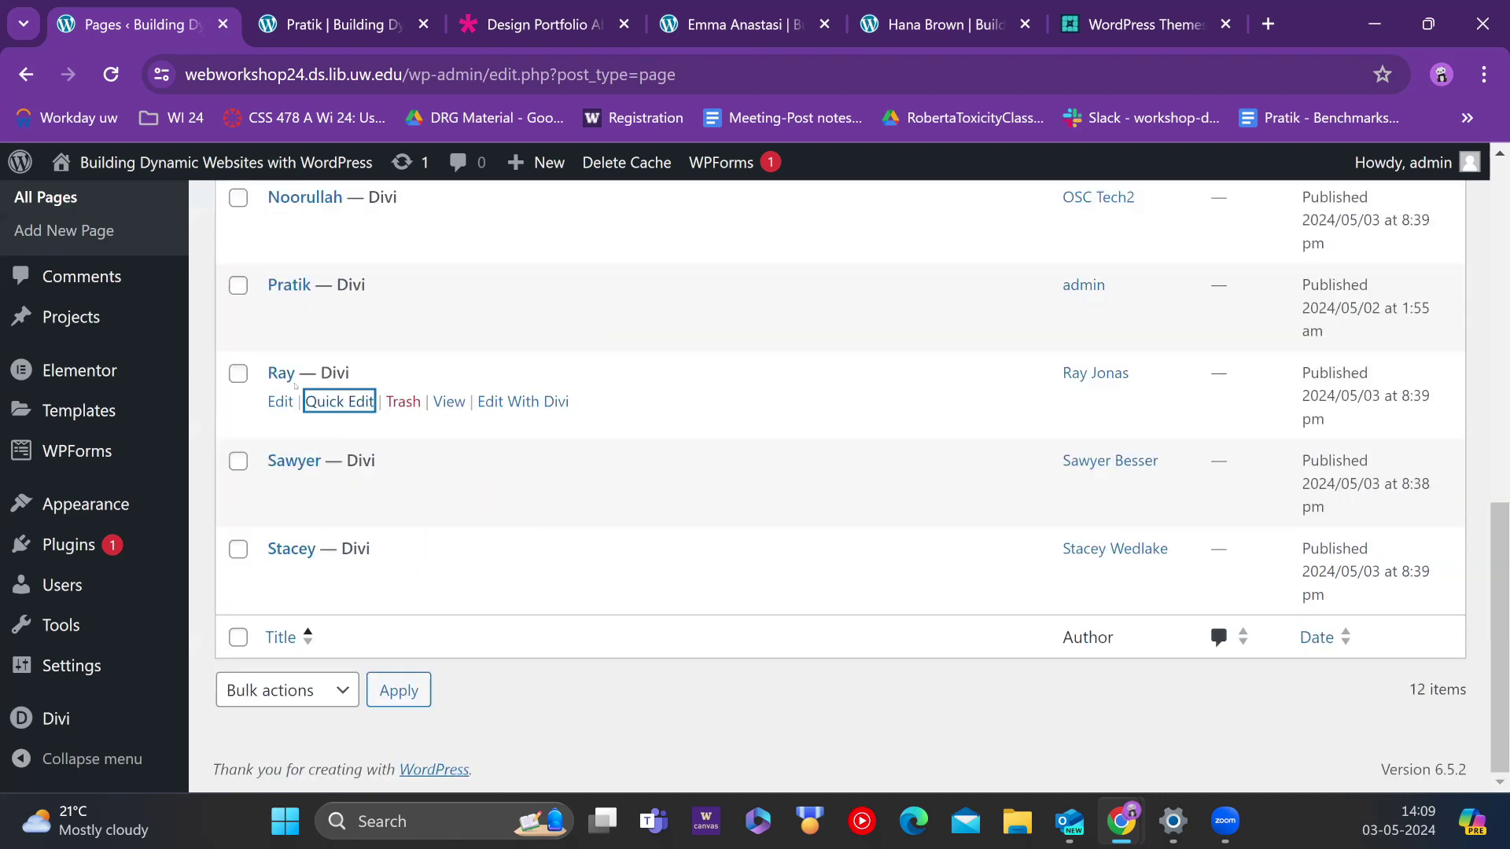
{"action": "left_click", "coordinate": [240, 288]}
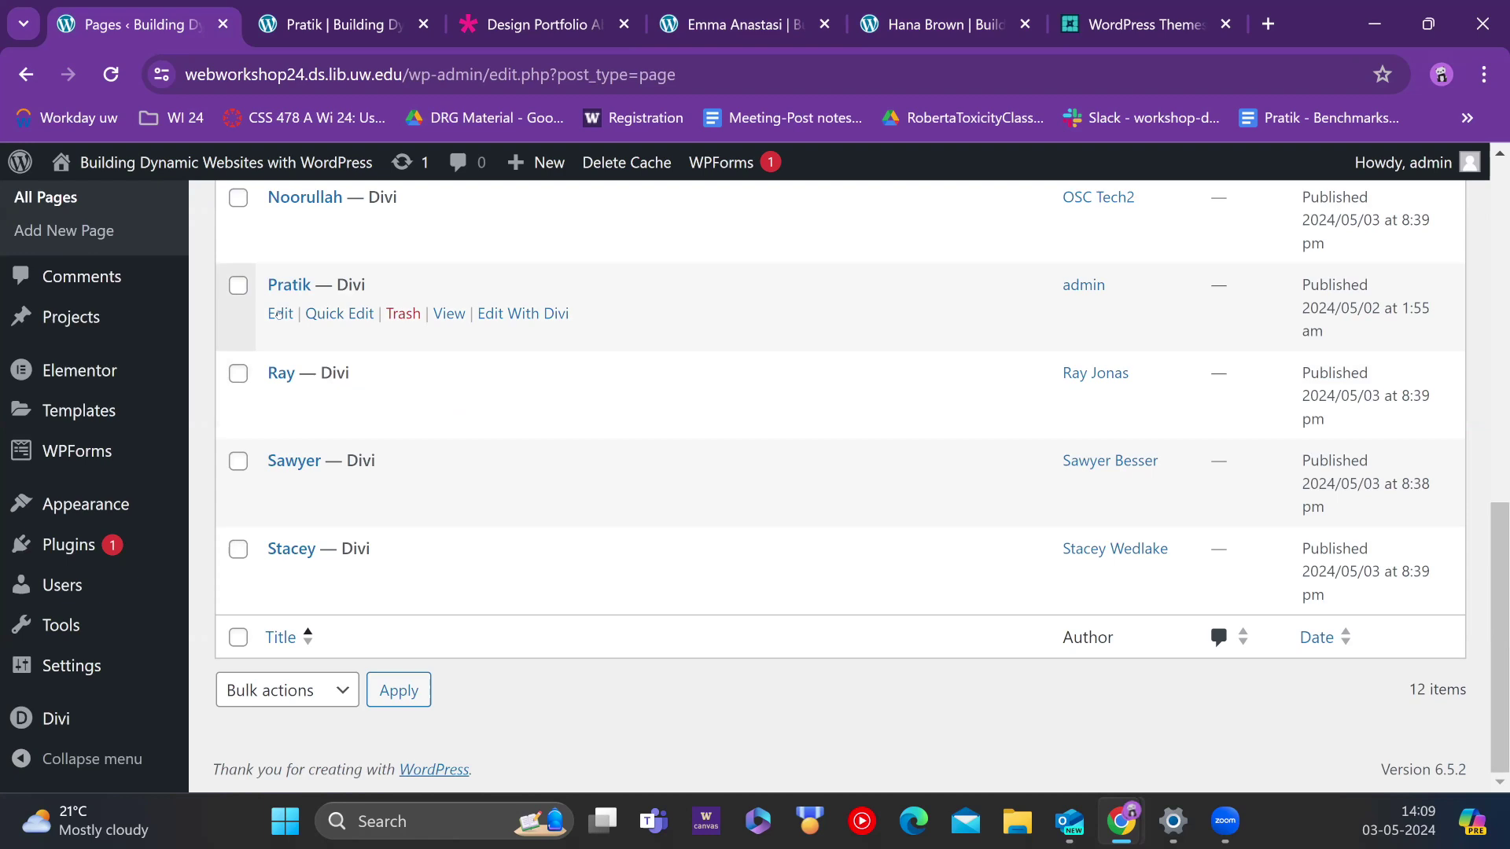
{"action": "left_click", "coordinate": [239, 286]}
Step: Open the bulk actions dropdown, close it unchanged, and scroll through the 12 pages
{"action": "scroll", "coordinate": [437, 296], "scroll_direction": "up", "scroll_amount": 10}
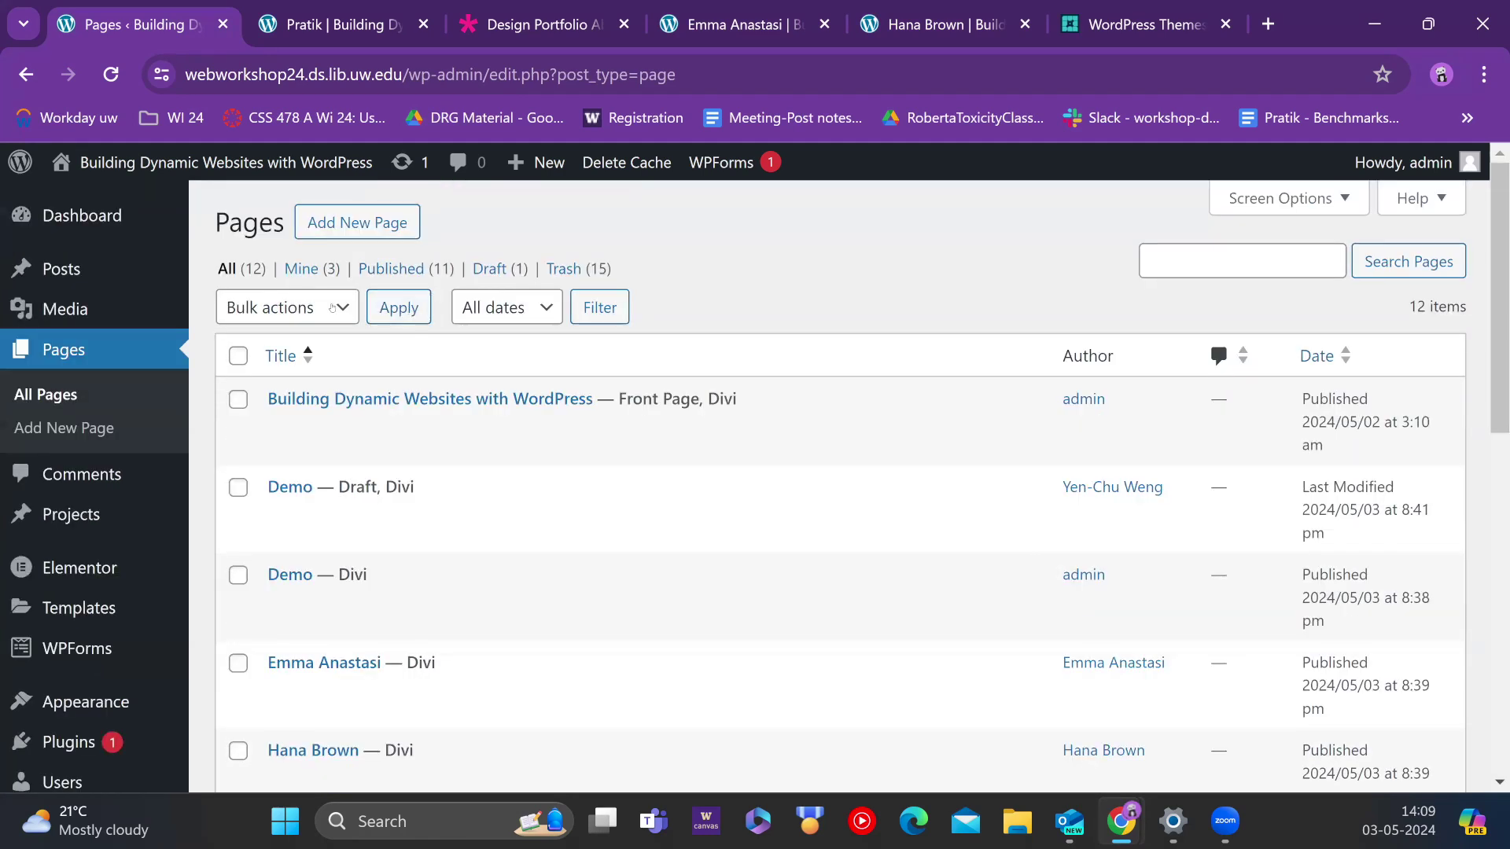
{"action": "left_click", "coordinate": [335, 308]}
{"action": "left_click", "coordinate": [323, 308]}
{"action": "scroll", "coordinate": [354, 471], "scroll_direction": "down", "scroll_amount": 5}
{"action": "scroll", "coordinate": [361, 493], "scroll_direction": "down", "scroll_amount": 3}
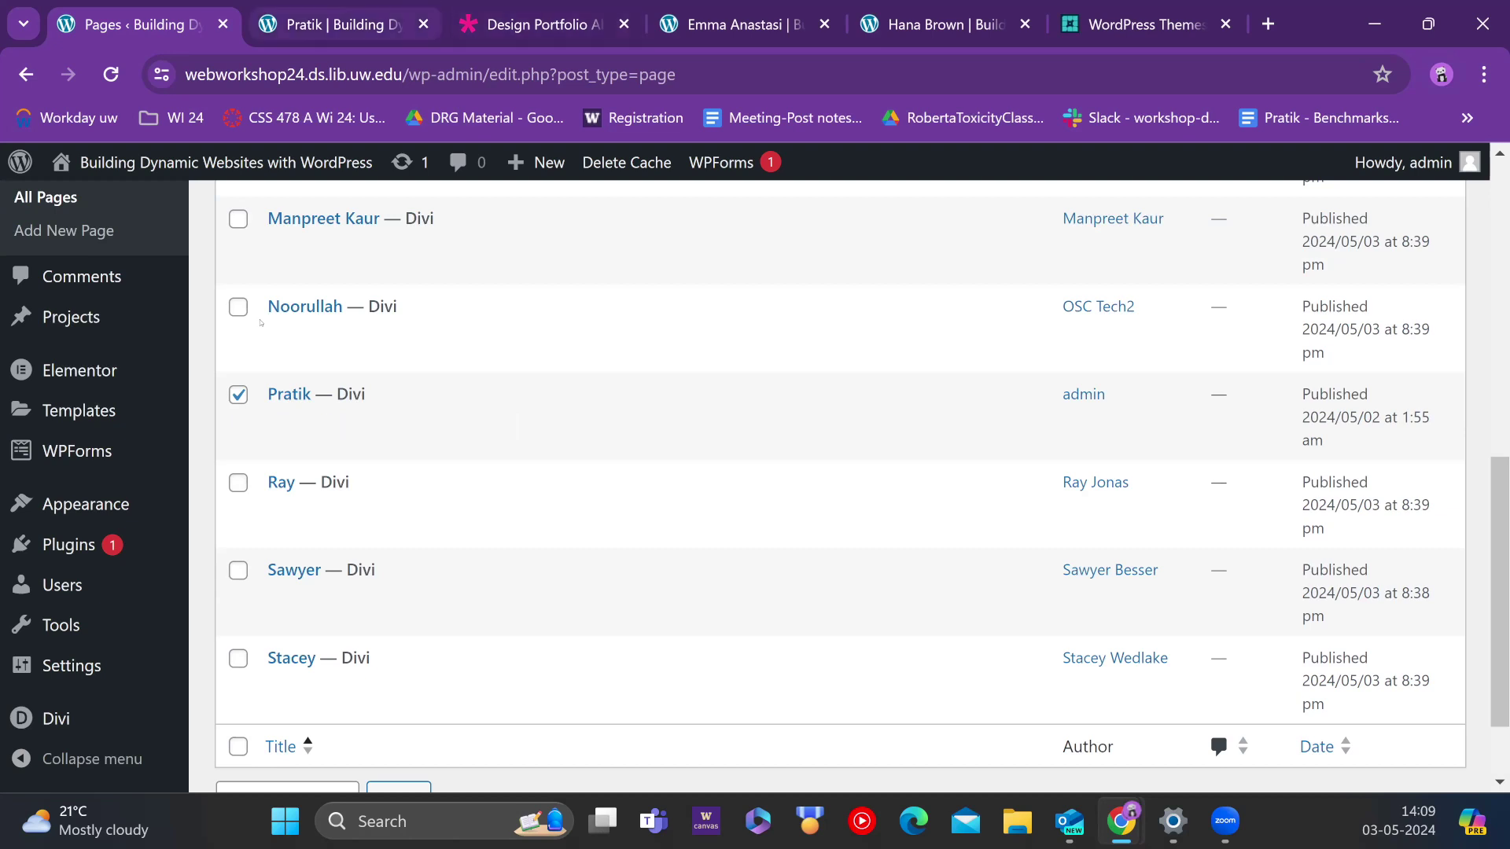
{"action": "scroll", "coordinate": [263, 327], "scroll_direction": "up", "scroll_amount": 9}
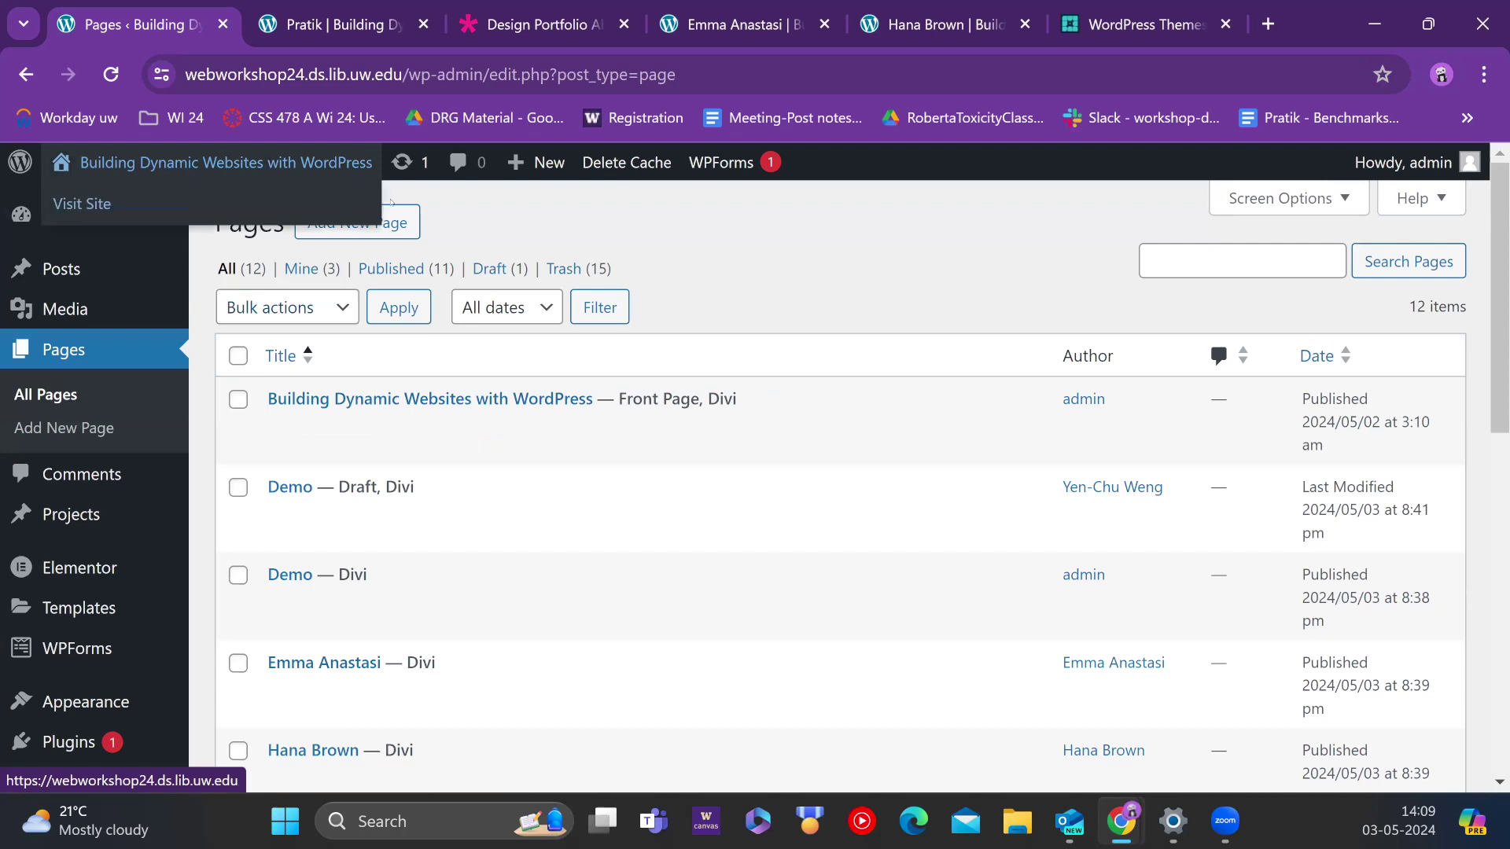
Step: Start a new page in a new tab and title it Demo5
{"action": "middle_click", "coordinate": [369, 203]}
{"action": "middle_click", "coordinate": [403, 162]}
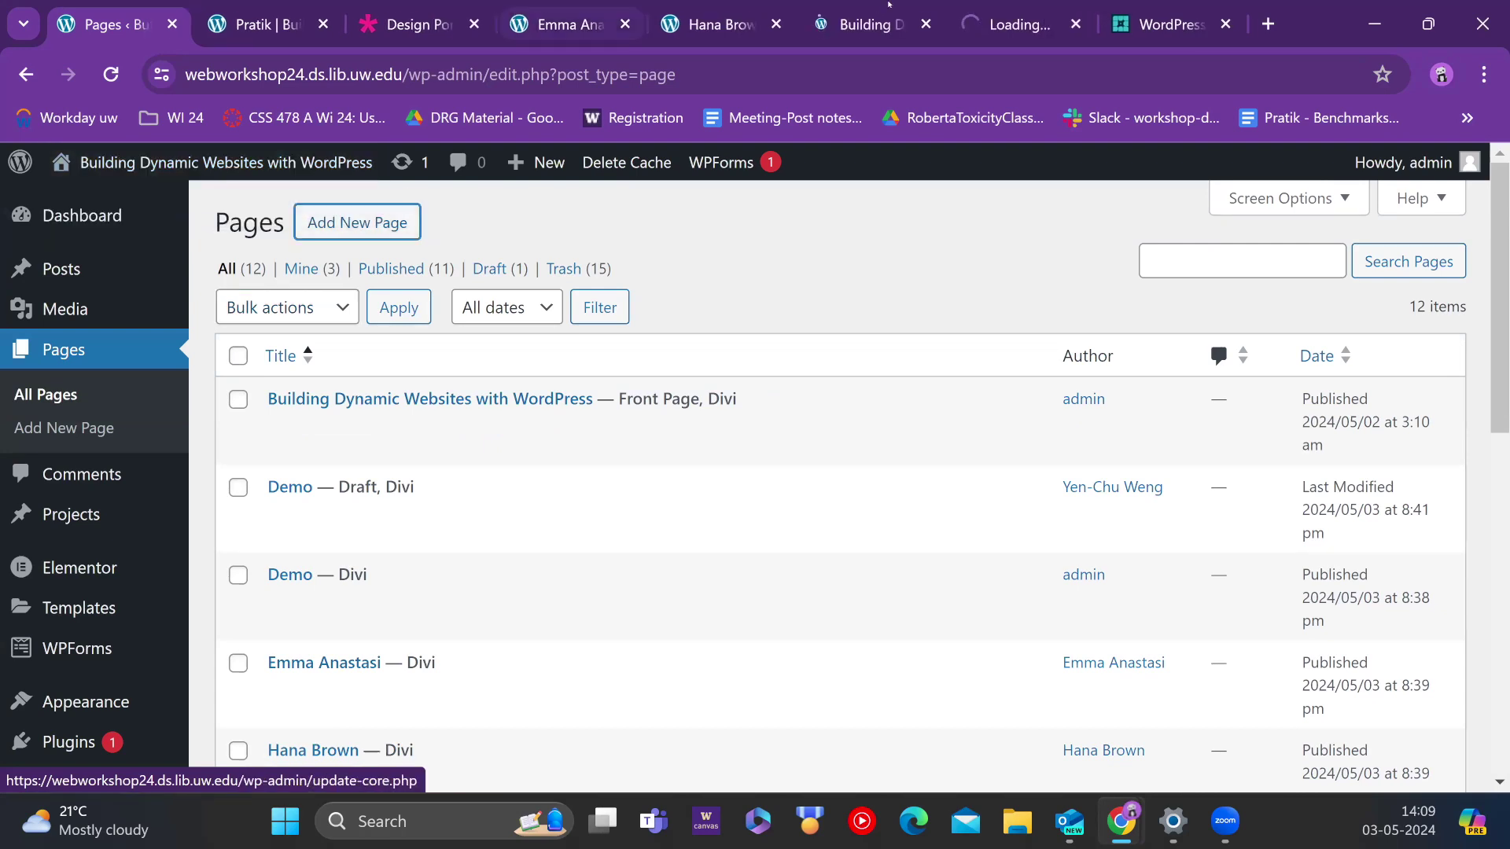
{"action": "left_click", "coordinate": [1014, 24]}
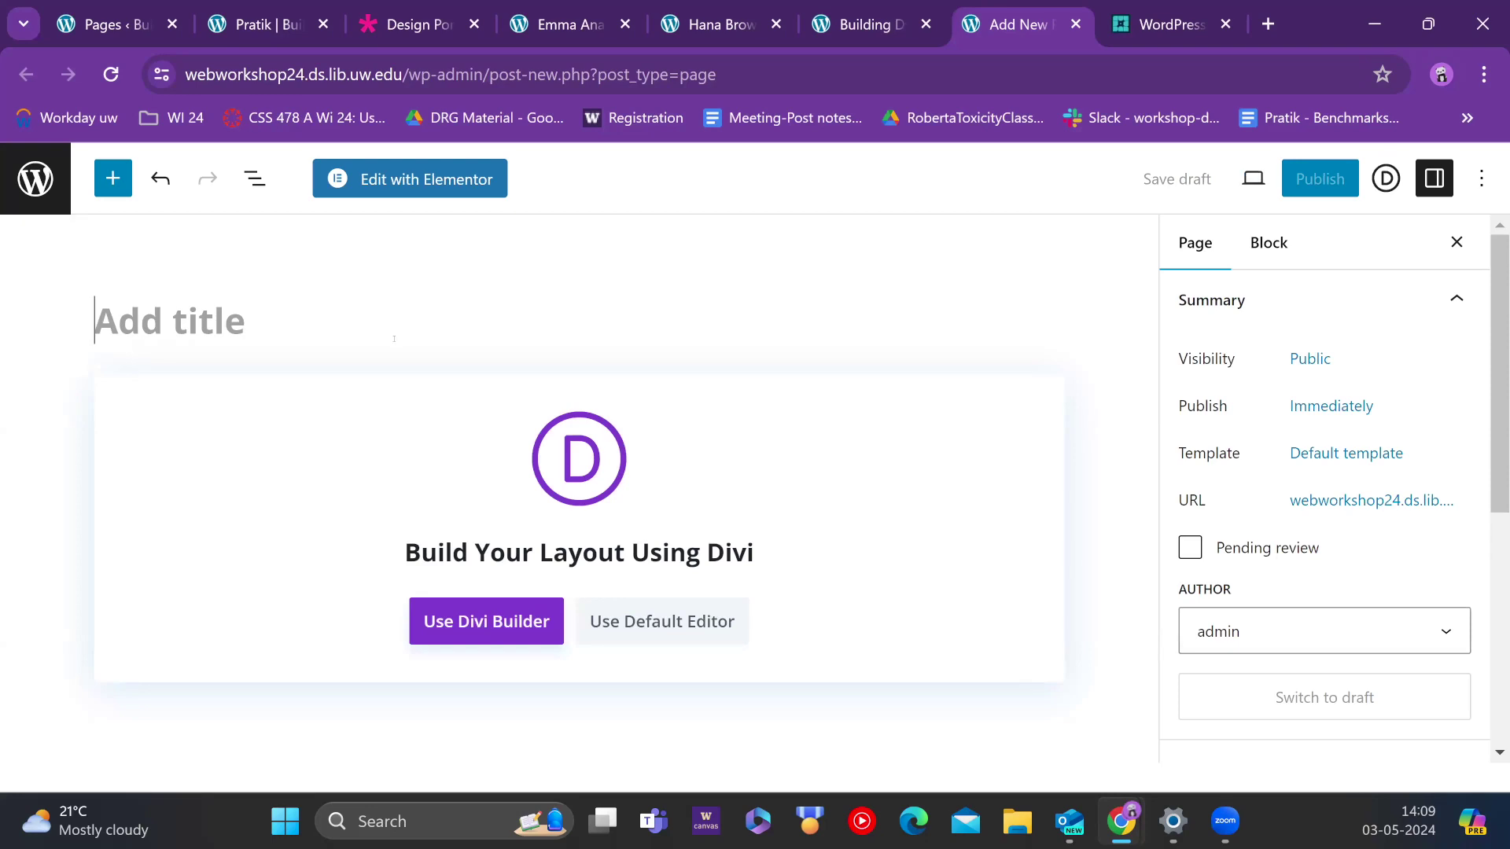
{"action": "type", "text": "Demom3"}
{"action": "key", "text": "BackSpace"}
{"action": "key", "text": "BackSpace"}
{"action": "type", "text": "5"}
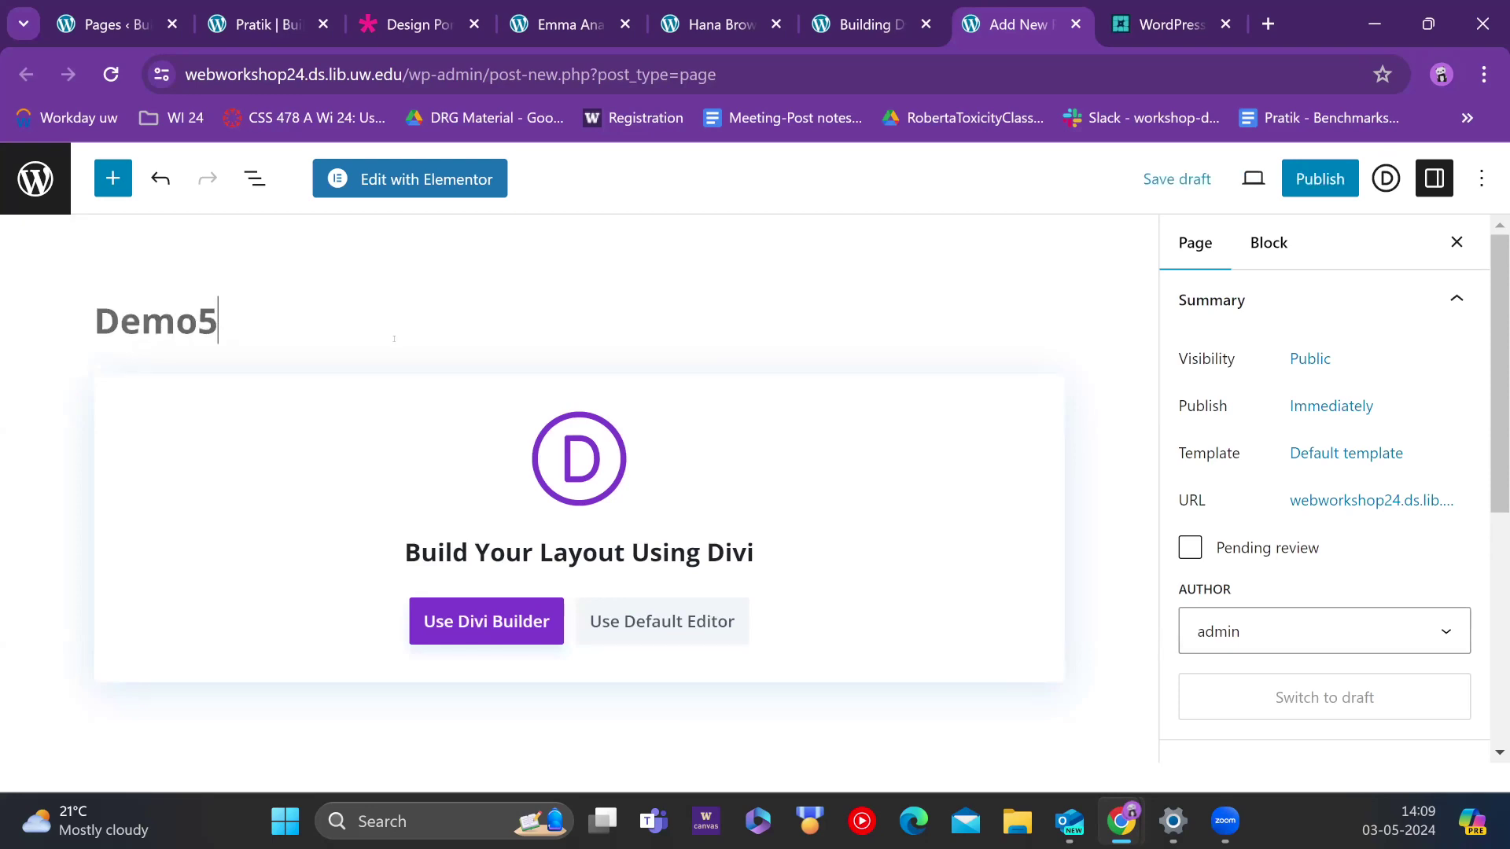
Step: Publish the Demo5 page and view it live
{"action": "left_click", "coordinate": [1321, 179]}
{"action": "left_click", "coordinate": [1248, 187]}
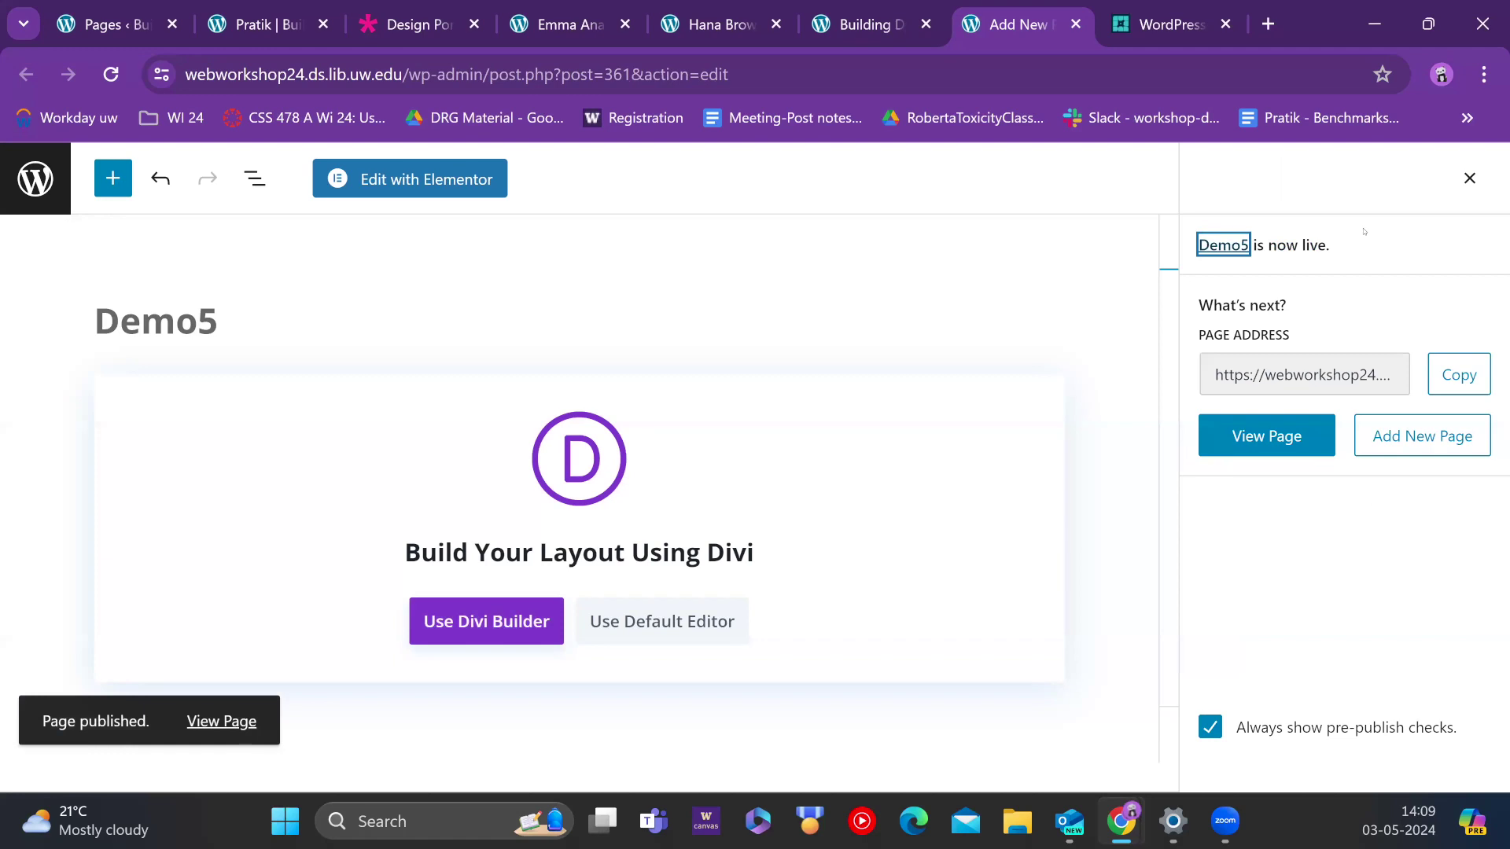
{"action": "left_click", "coordinate": [1273, 429]}
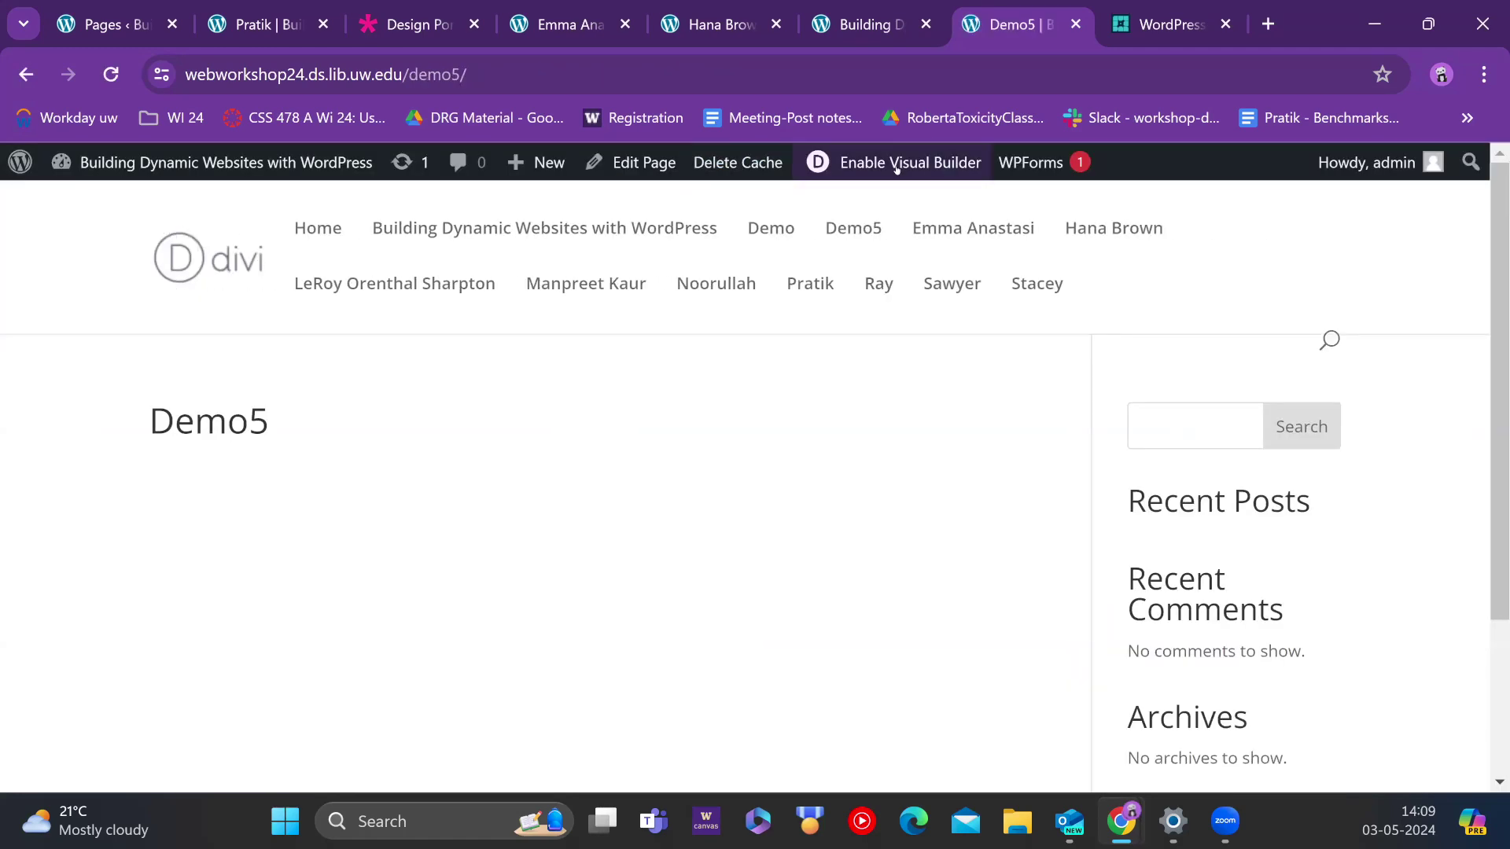
Step: Enable the visual builder on Demo5, browse Your Existing Pages layouts, then close the library unloaded
{"action": "left_click", "coordinate": [896, 169]}
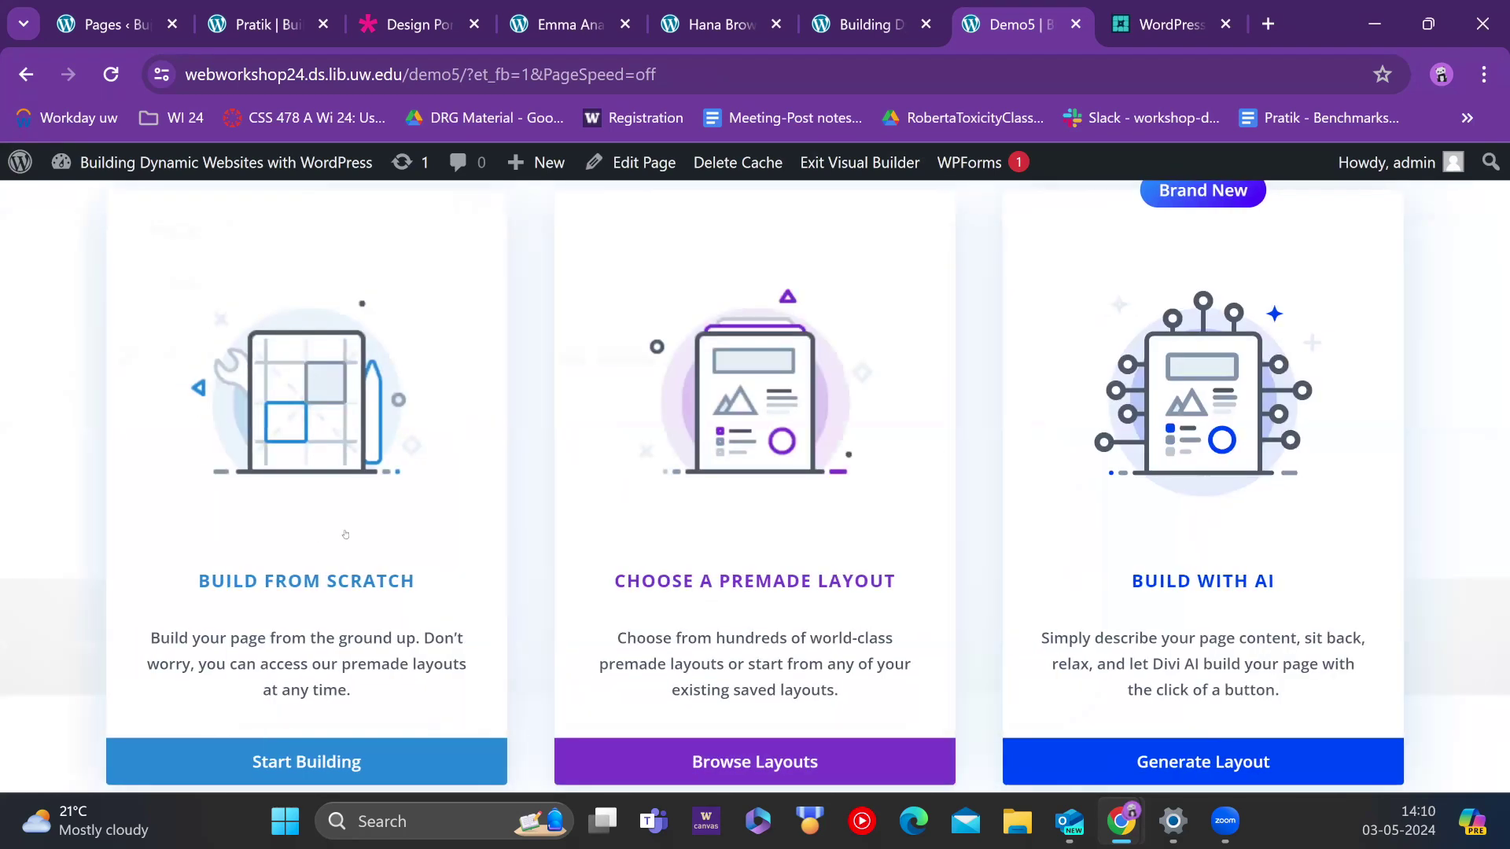
{"action": "left_click", "coordinate": [618, 503]}
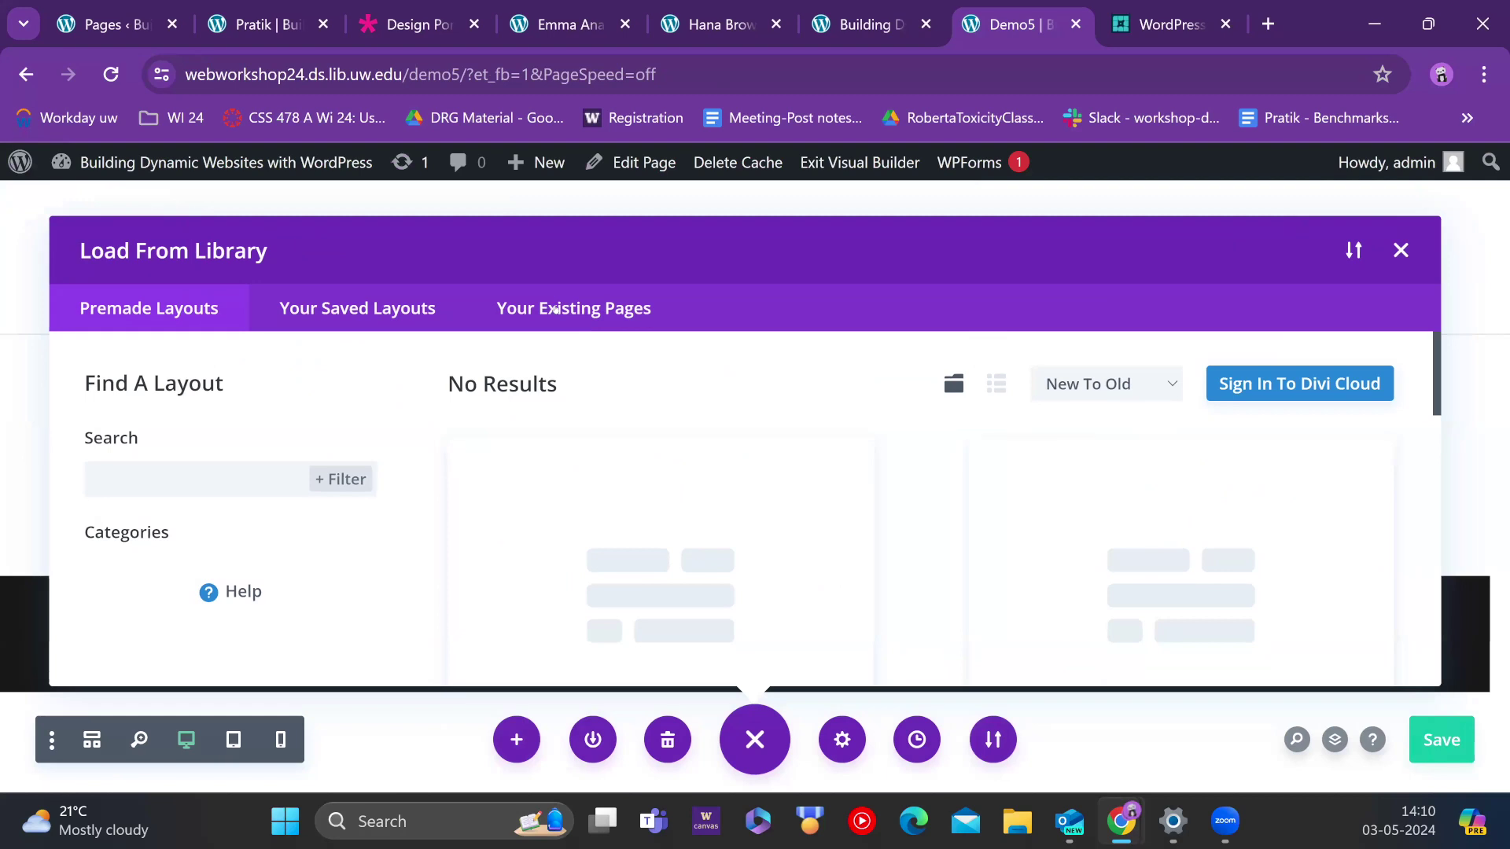
{"action": "left_click", "coordinate": [558, 310]}
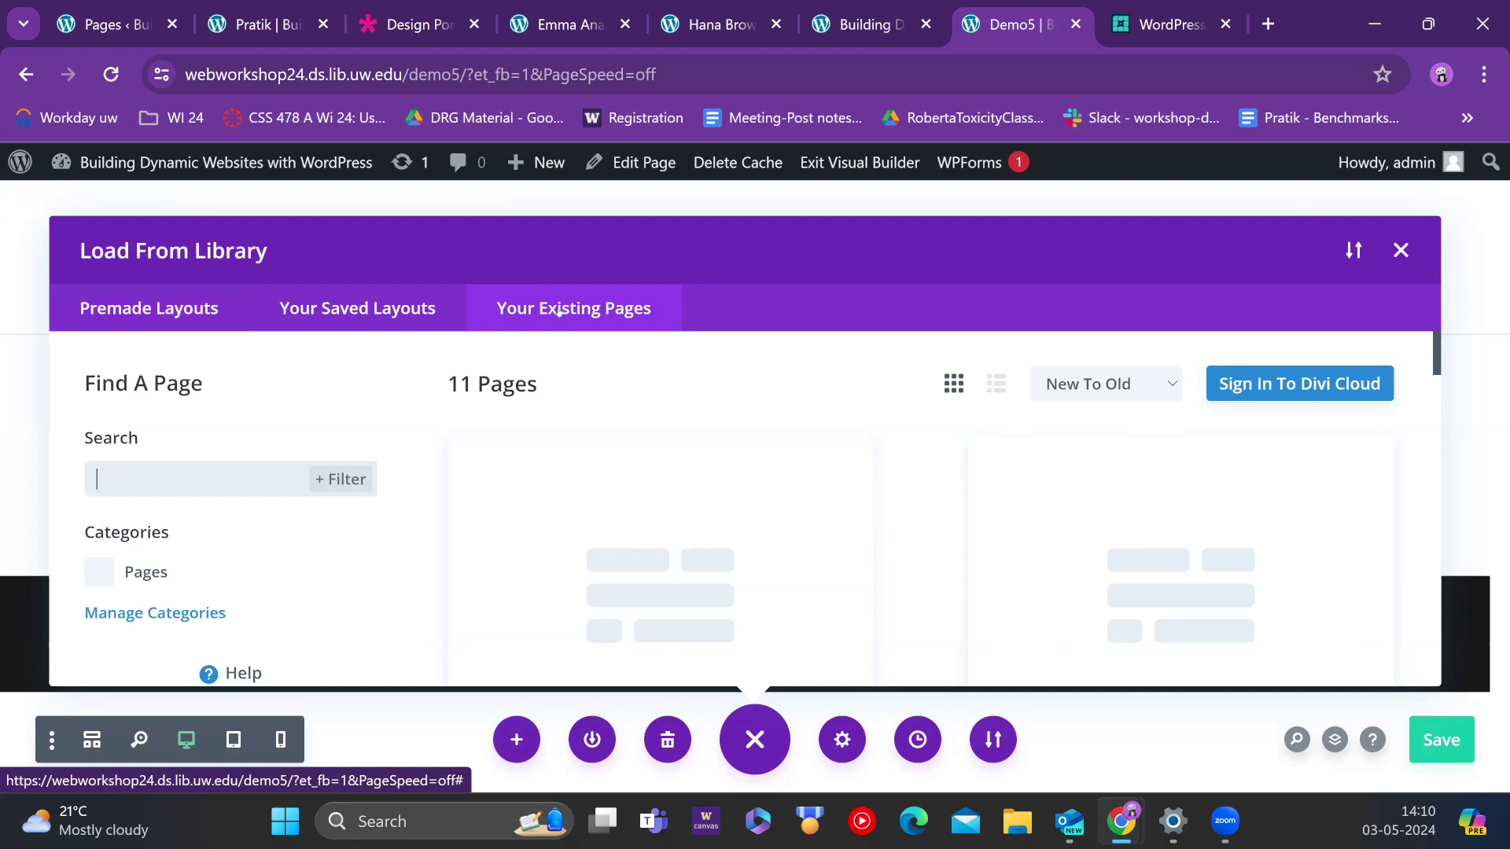
{"action": "scroll", "coordinate": [645, 471], "scroll_direction": "down", "scroll_amount": 3}
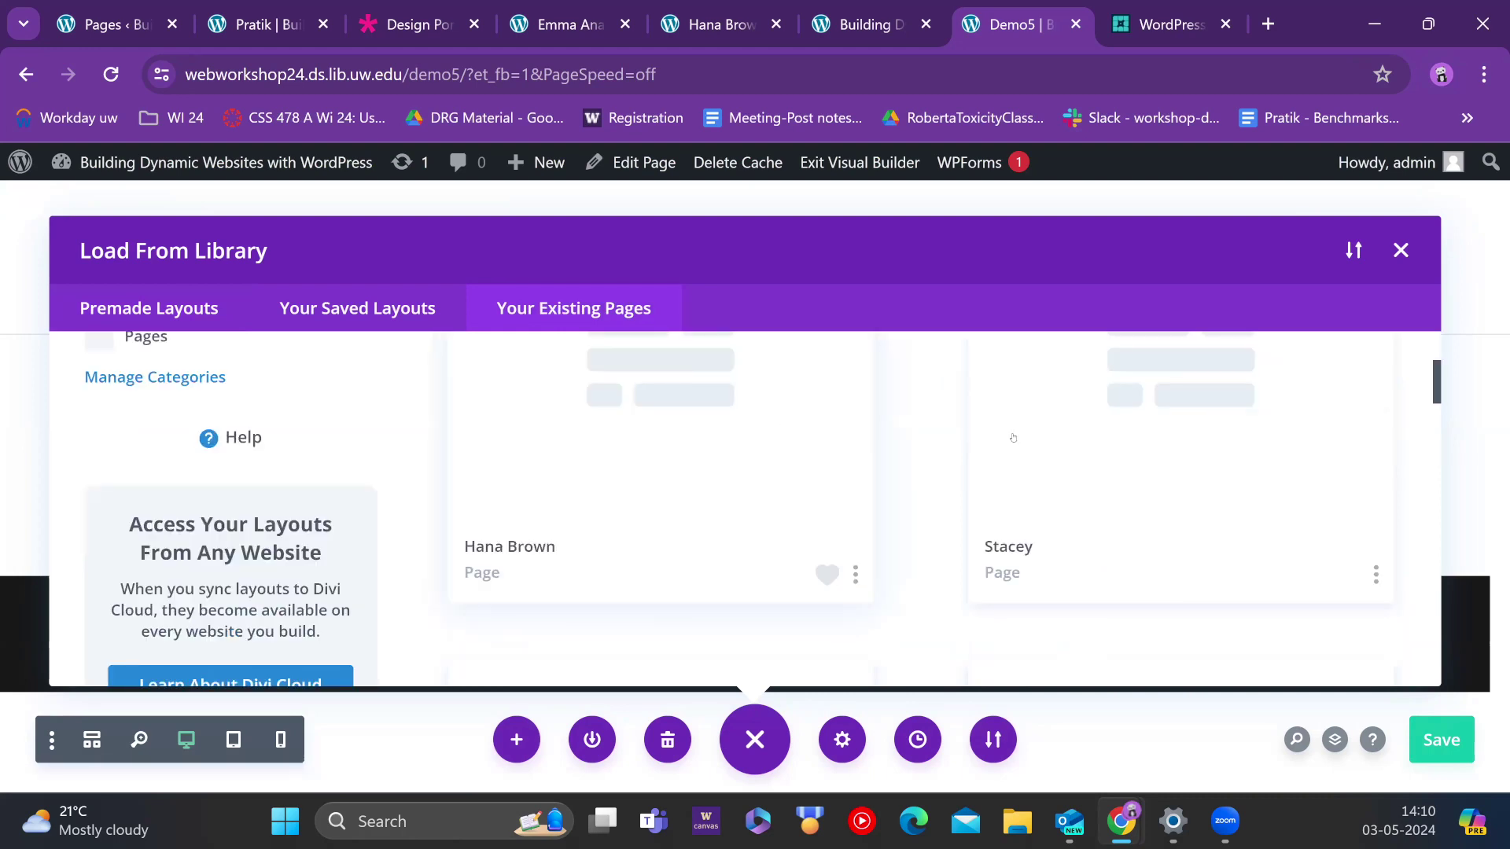
{"action": "scroll", "coordinate": [865, 464], "scroll_direction": "down", "scroll_amount": 3}
{"action": "scroll", "coordinate": [776, 487], "scroll_direction": "down", "scroll_amount": 1}
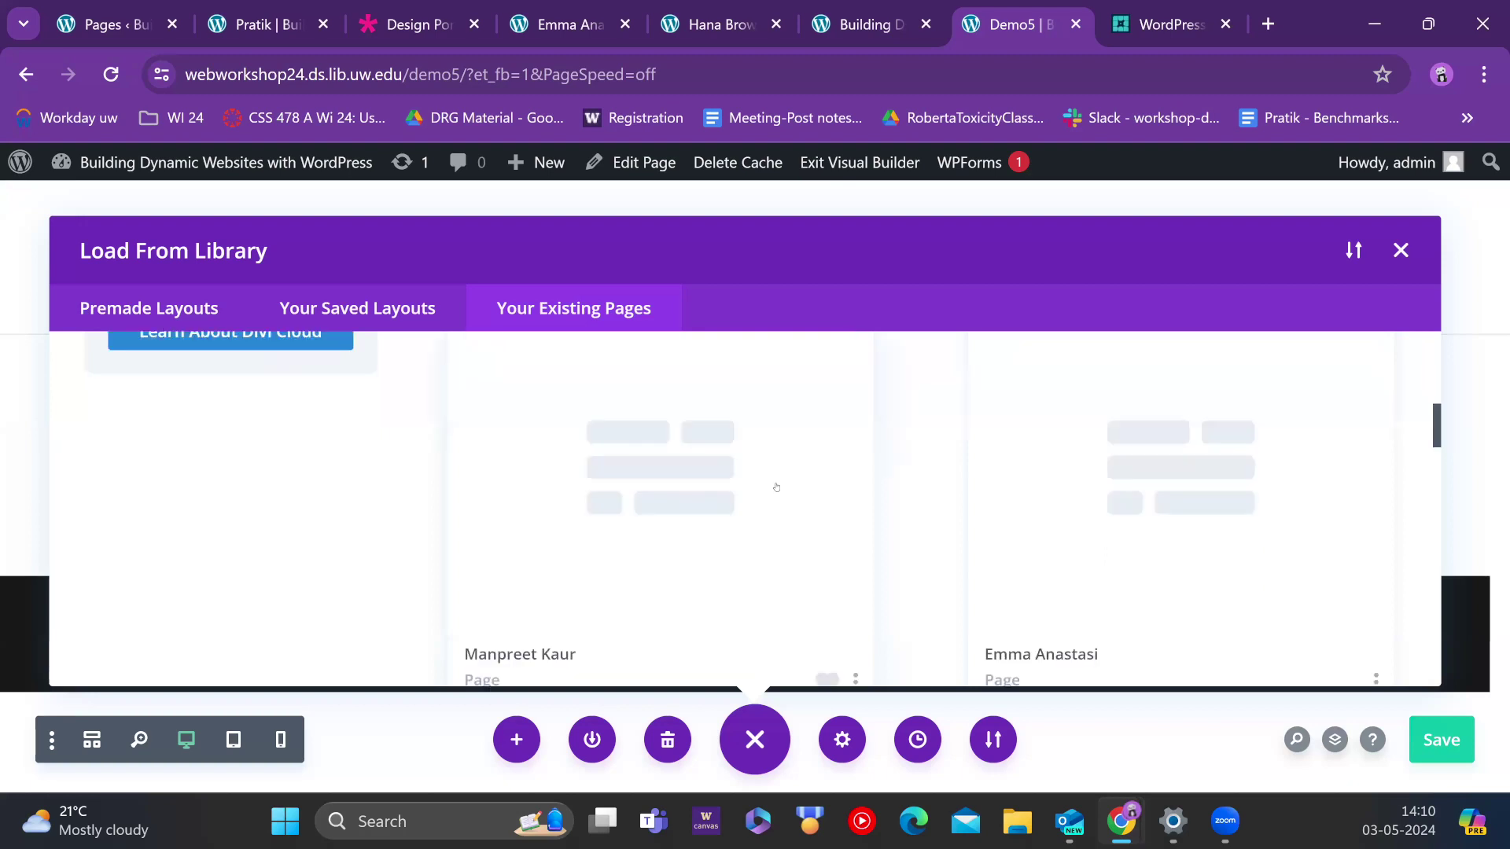
{"action": "scroll", "coordinate": [776, 487], "scroll_direction": "down", "scroll_amount": 1}
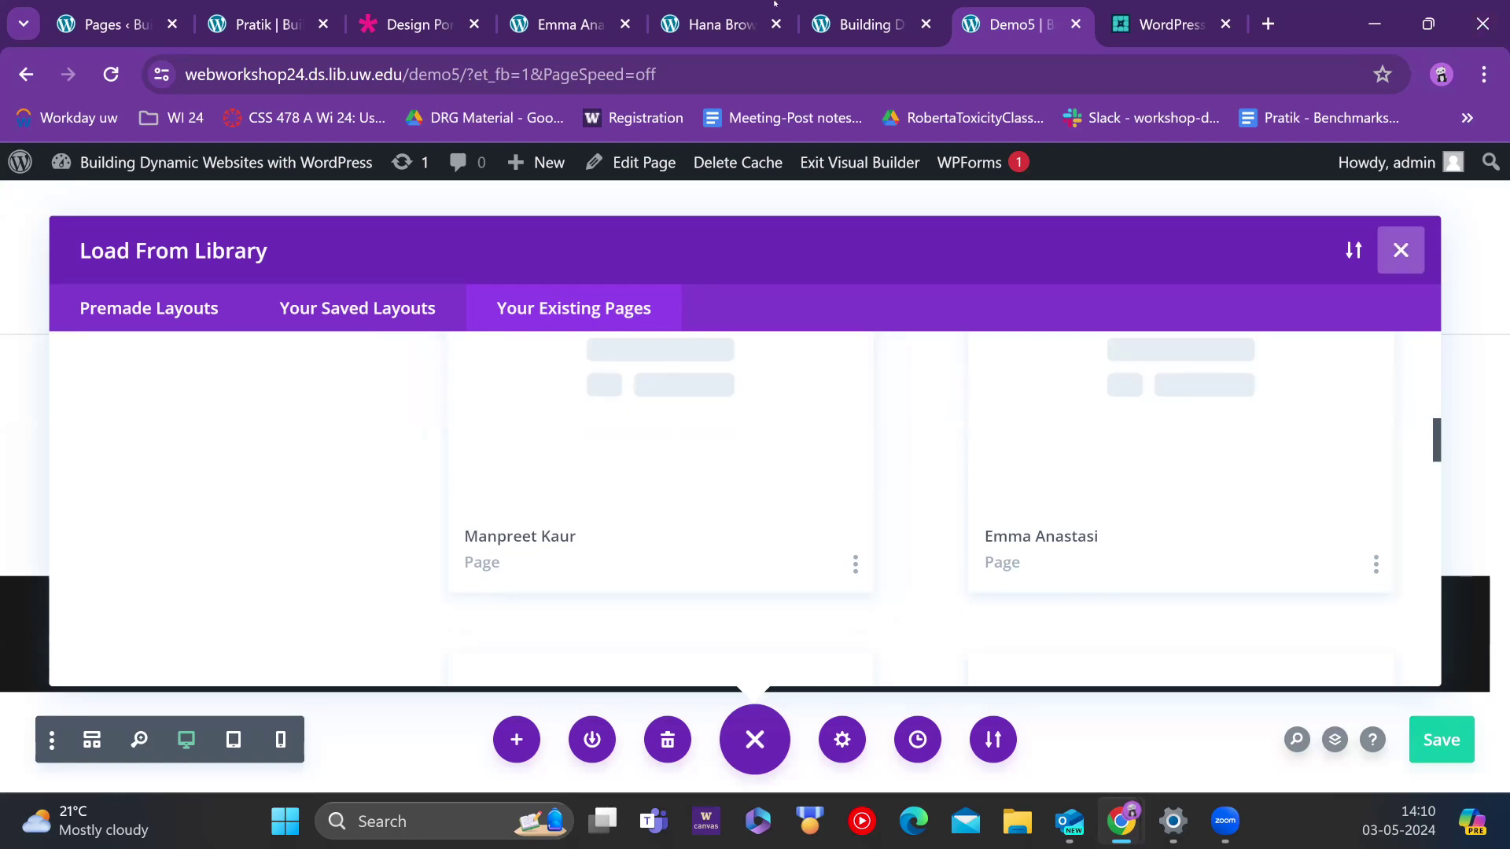
{"action": "left_click", "coordinate": [1400, 250]}
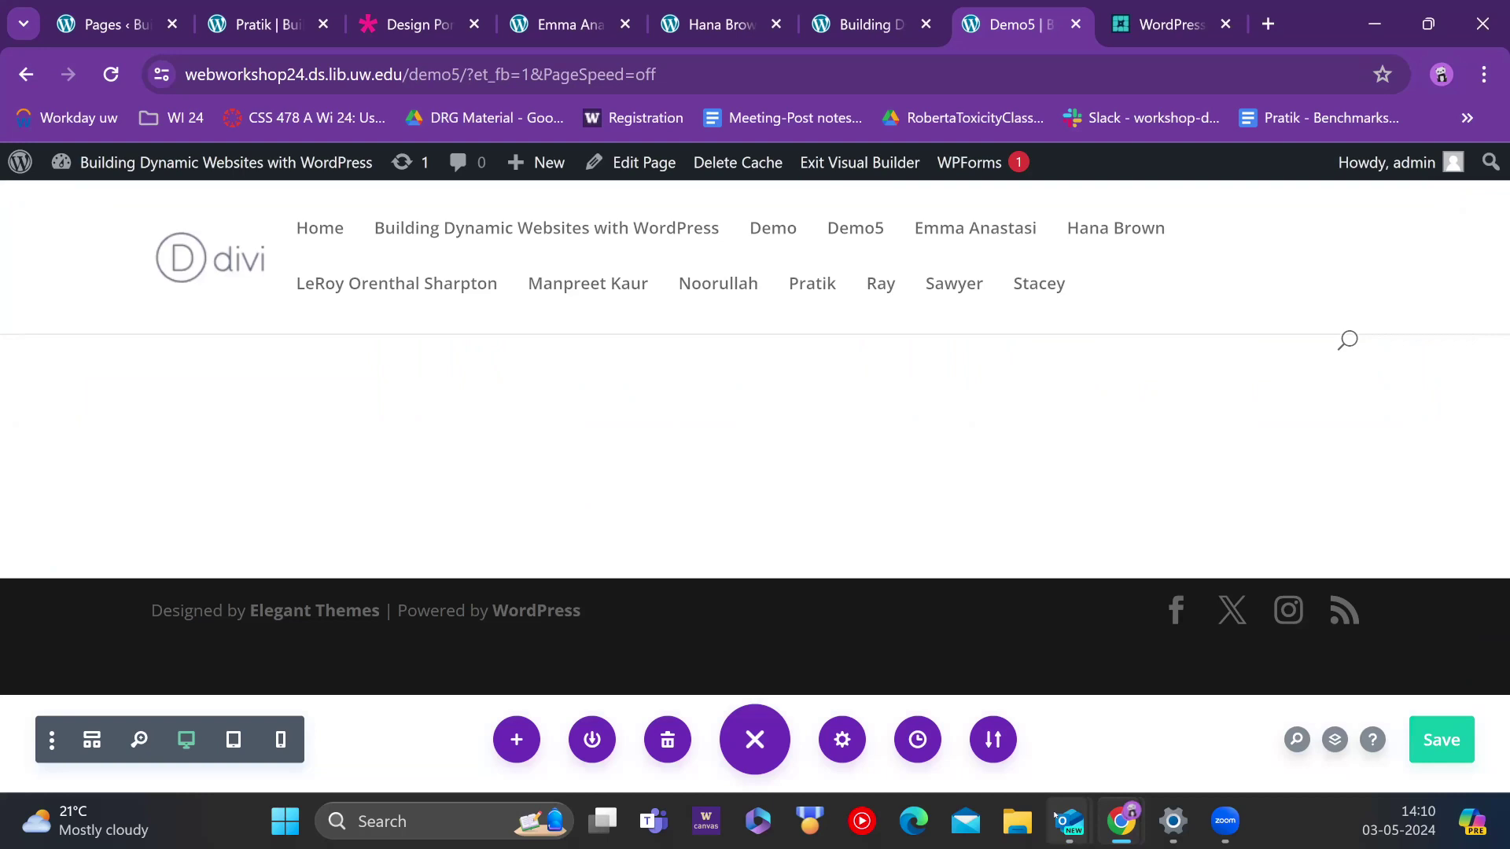
{"action": "mouse_move", "coordinate": [1053, 815]}
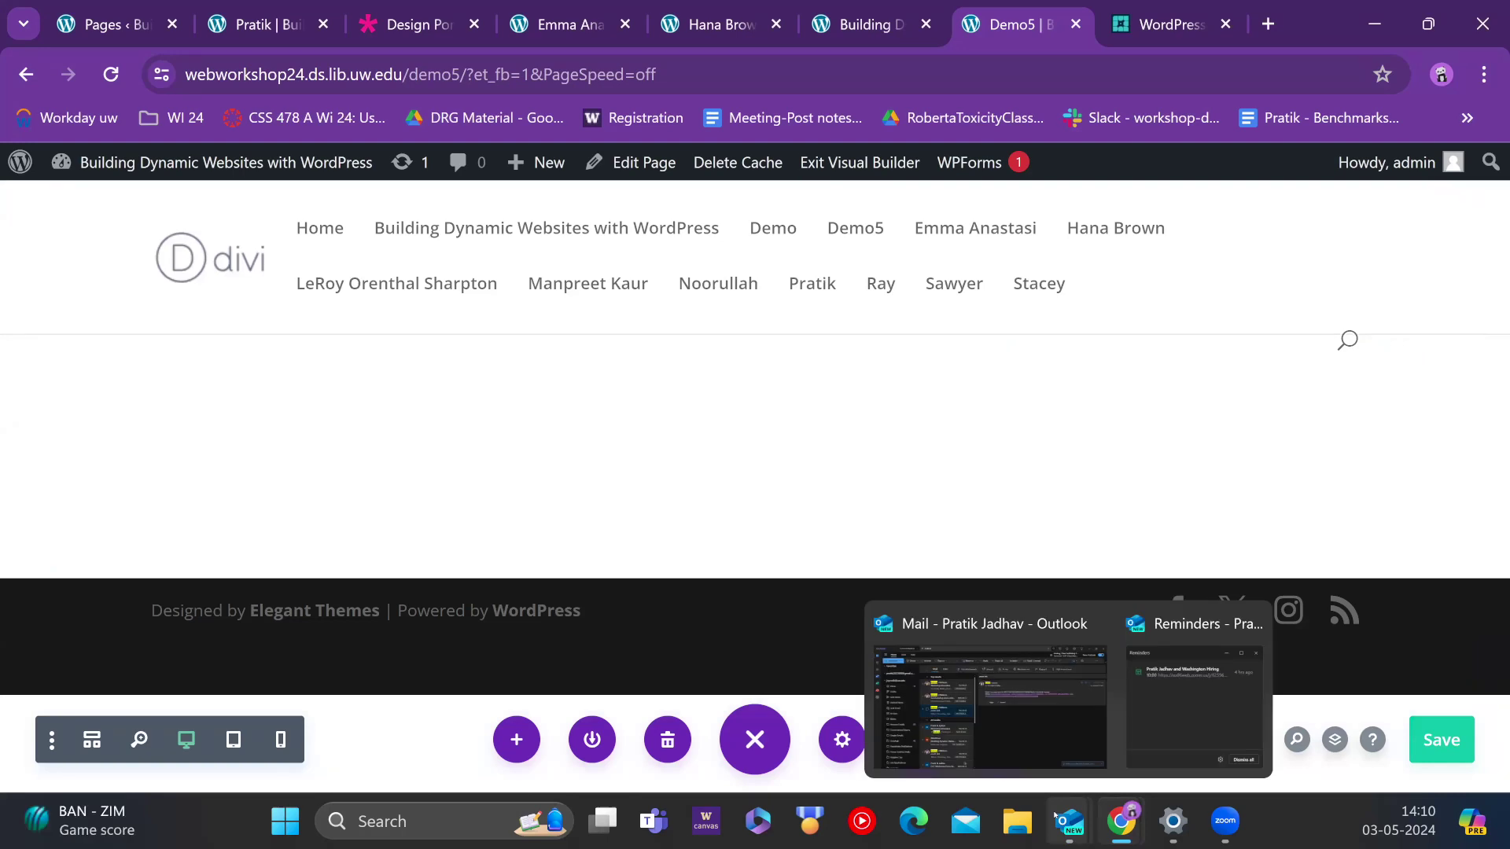